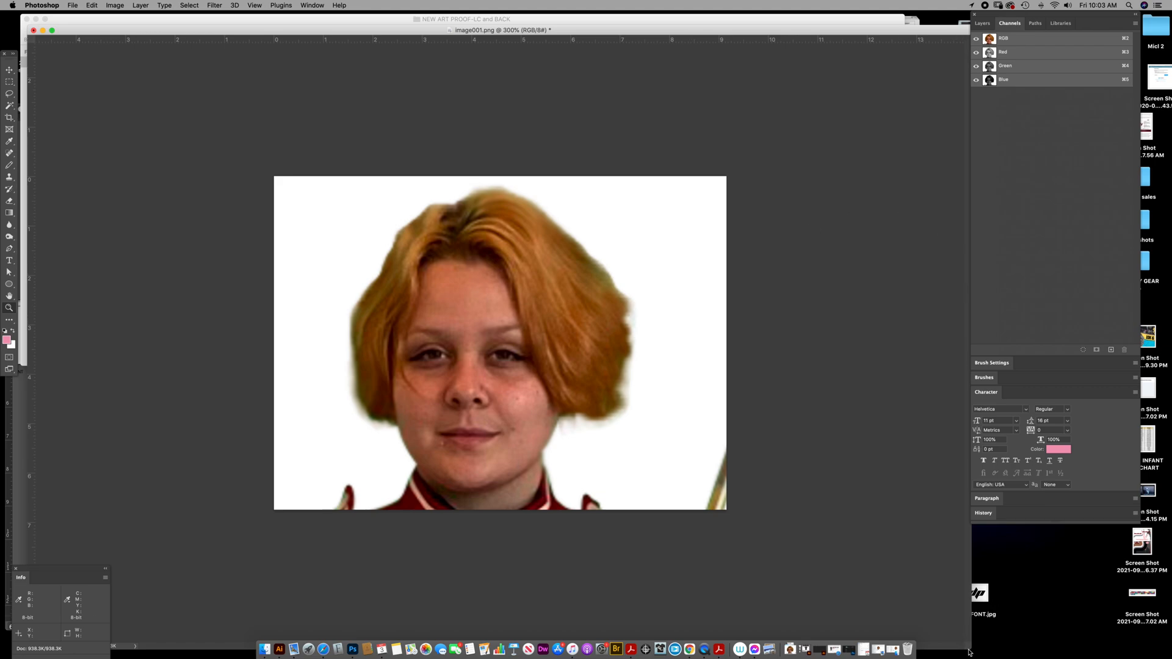
Step: Reduce the document window slightly and place the Layers panel group beside the portrait
left_click_drag(969, 651, 943, 635)
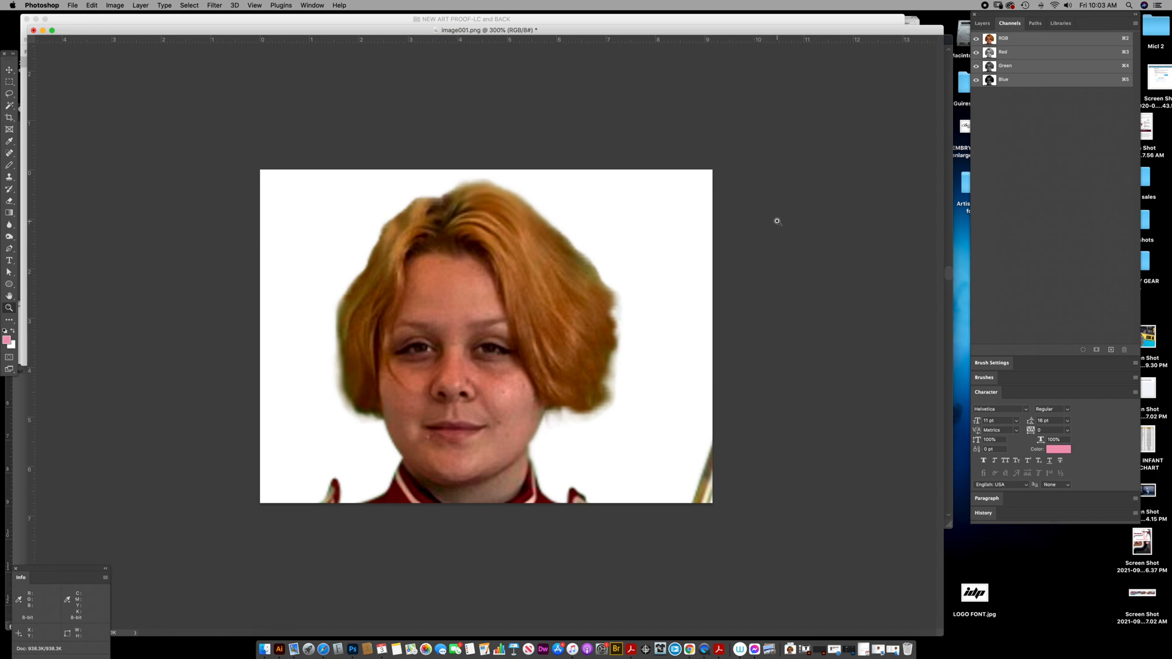
left_click(982, 23)
left_click_drag(997, 18, 837, 63)
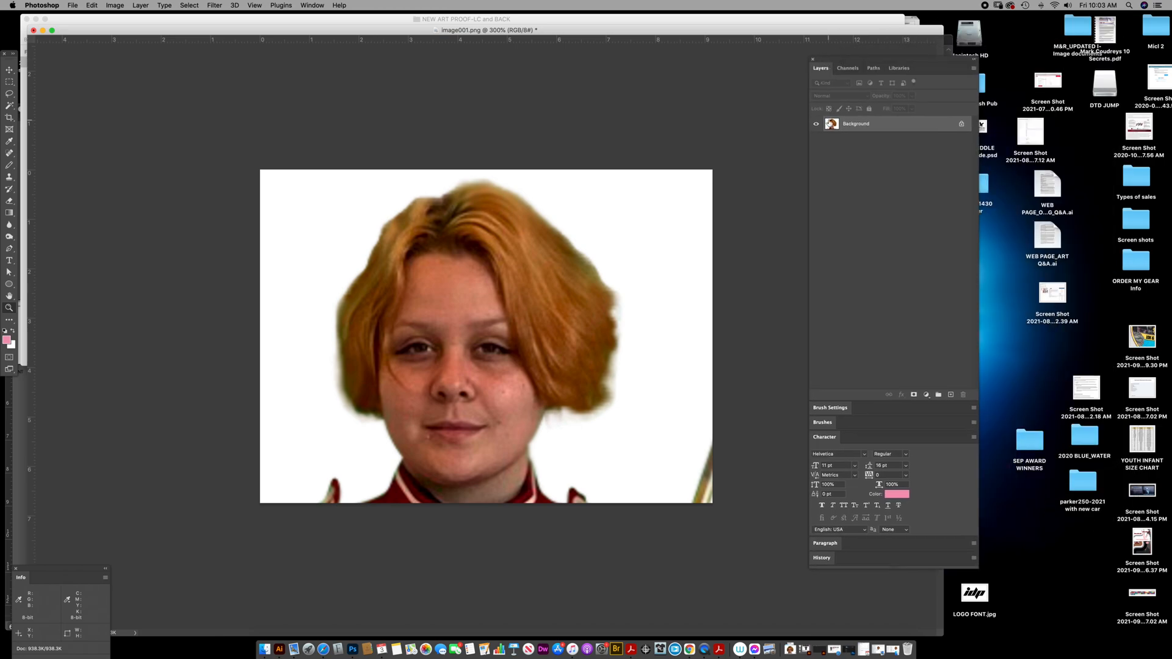
Step: Copy the entire portrait and paste it as grayscale into a new alpha channel
left_click(830, 123, "super")
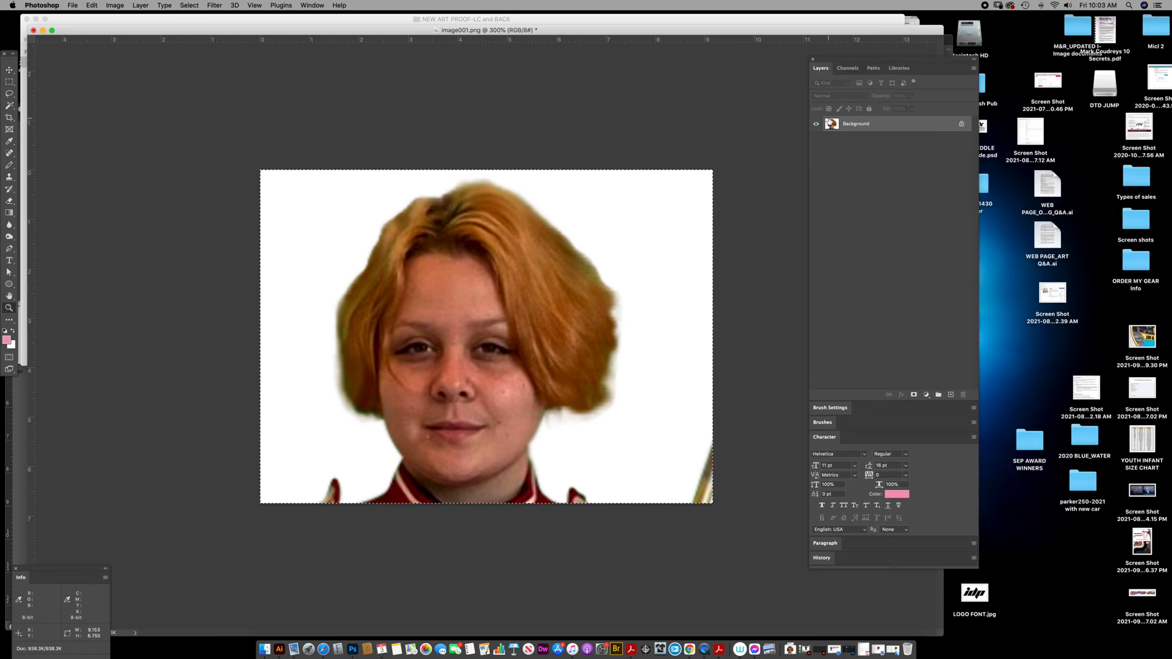
left_click(848, 71)
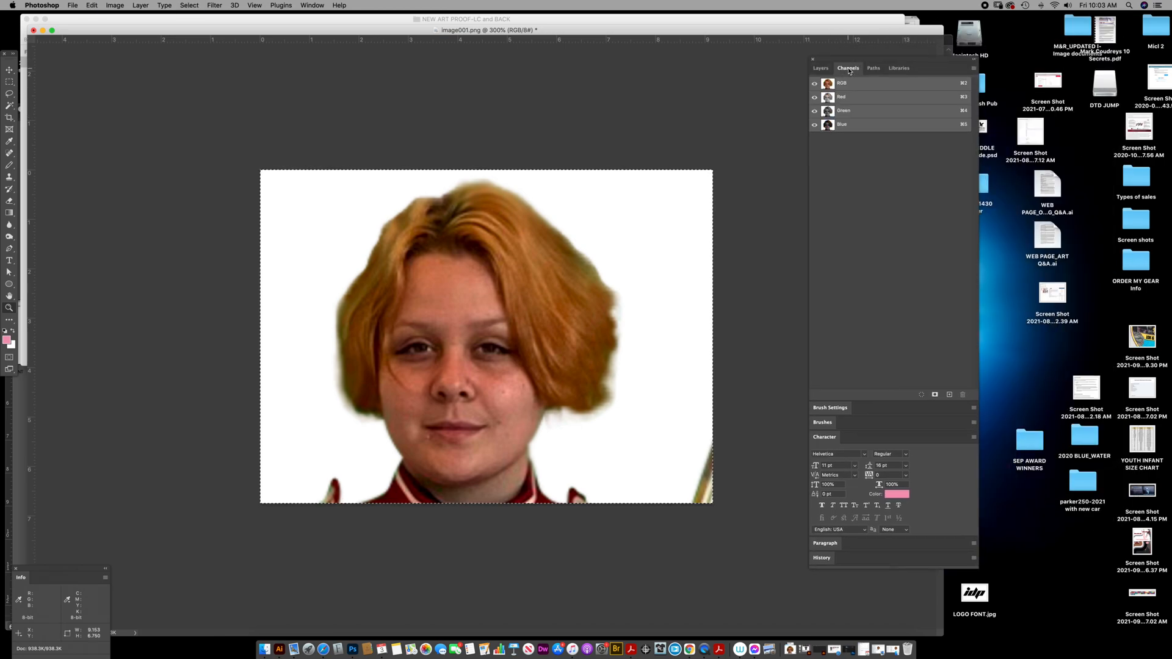
left_click(950, 396)
key("super+v")
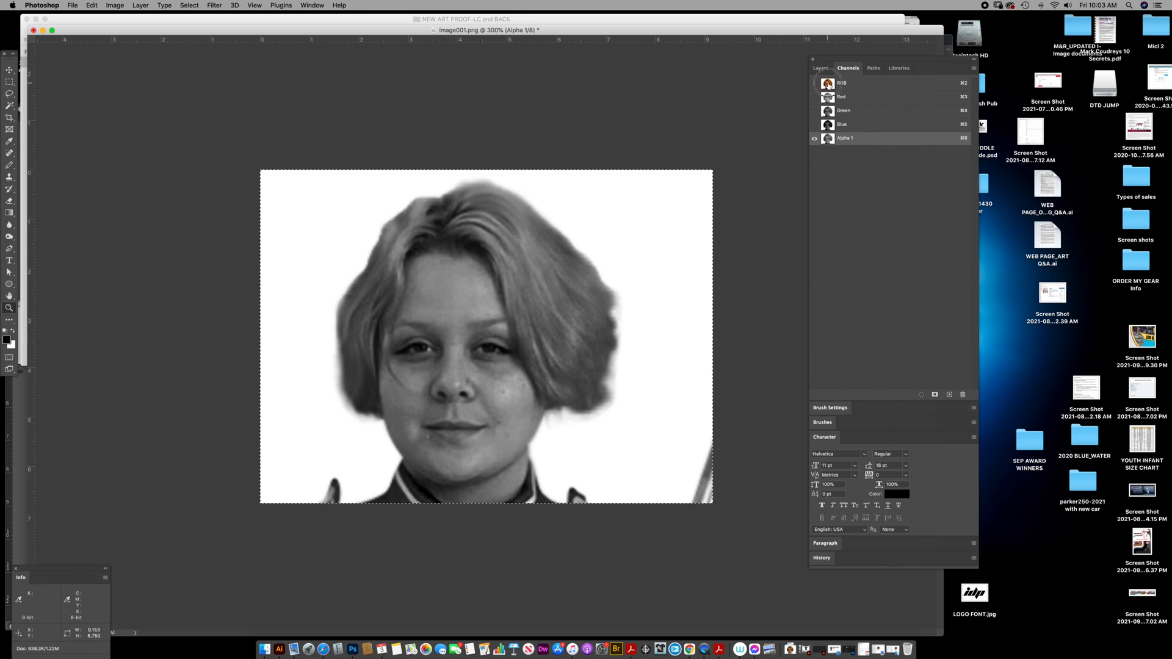
Step: Compare the RGB composite with Alpha 1, clear the selection, and duplicate the Alpha 1 channel
left_click(827, 84)
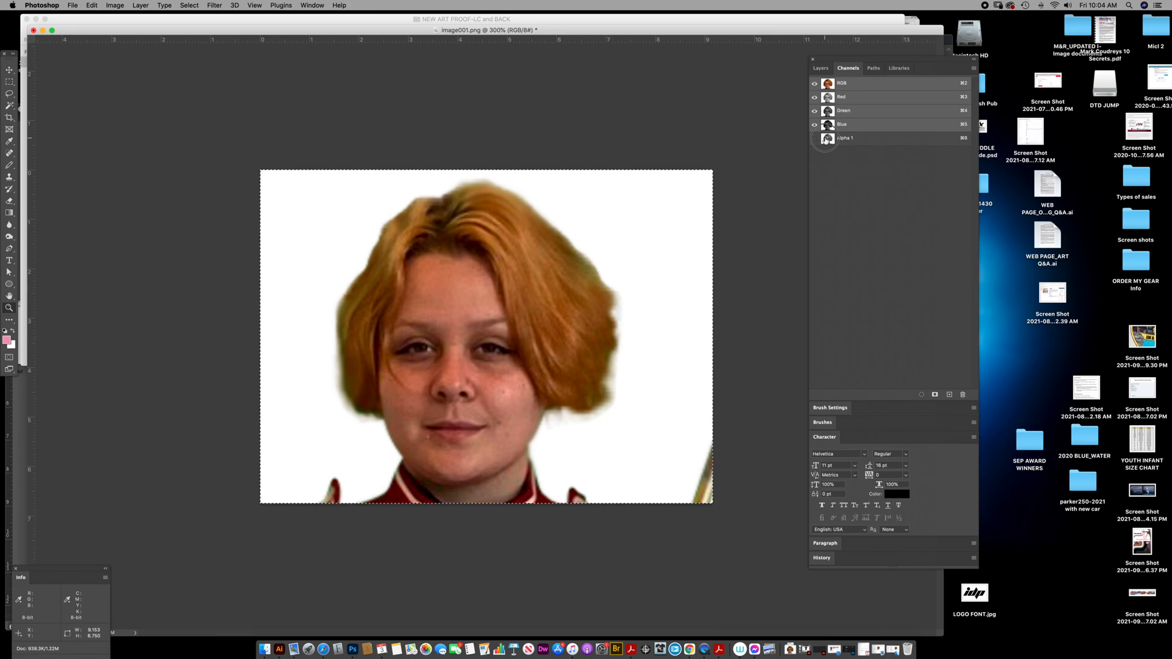
left_click(827, 138)
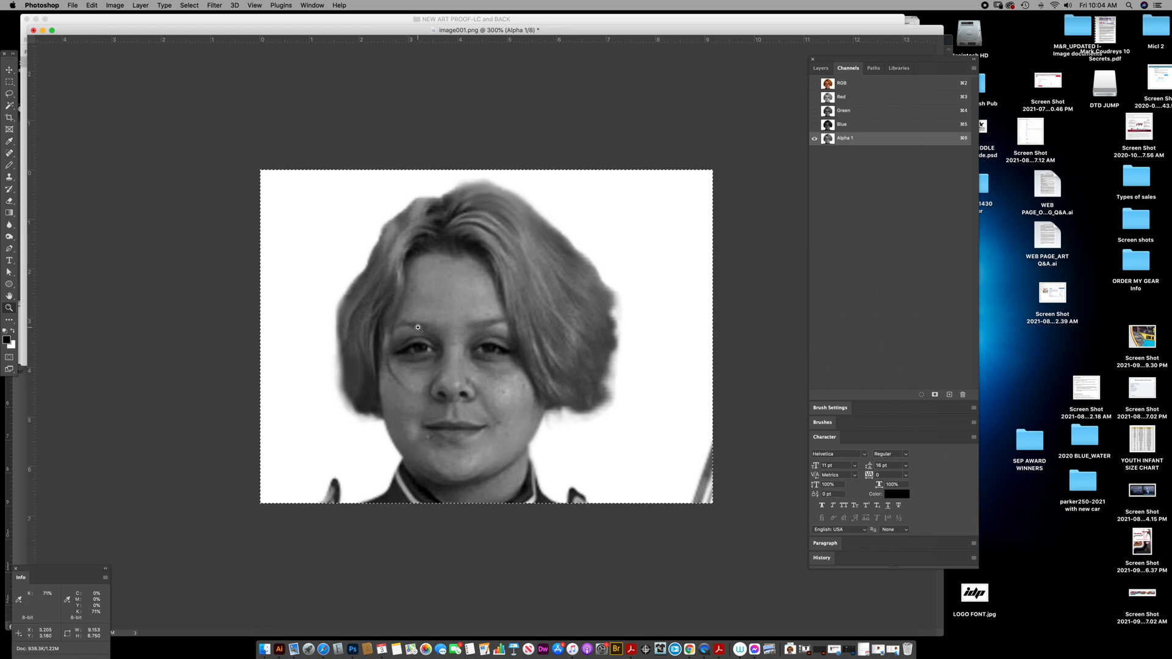
key("super+d")
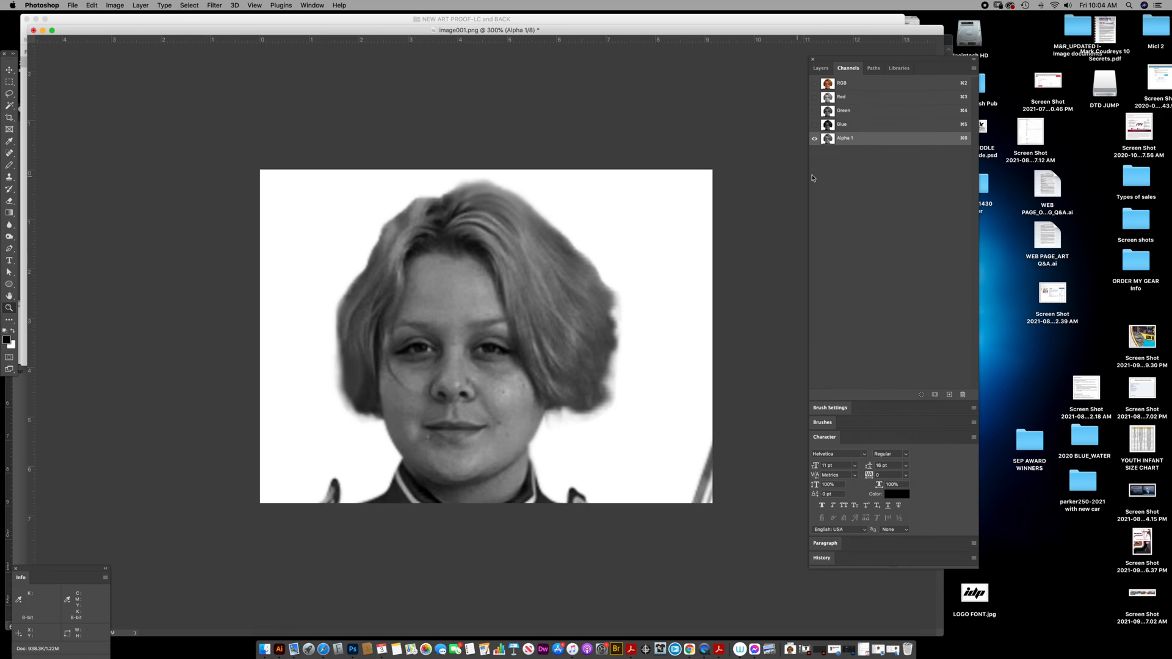
left_click_drag(826, 146, 949, 395)
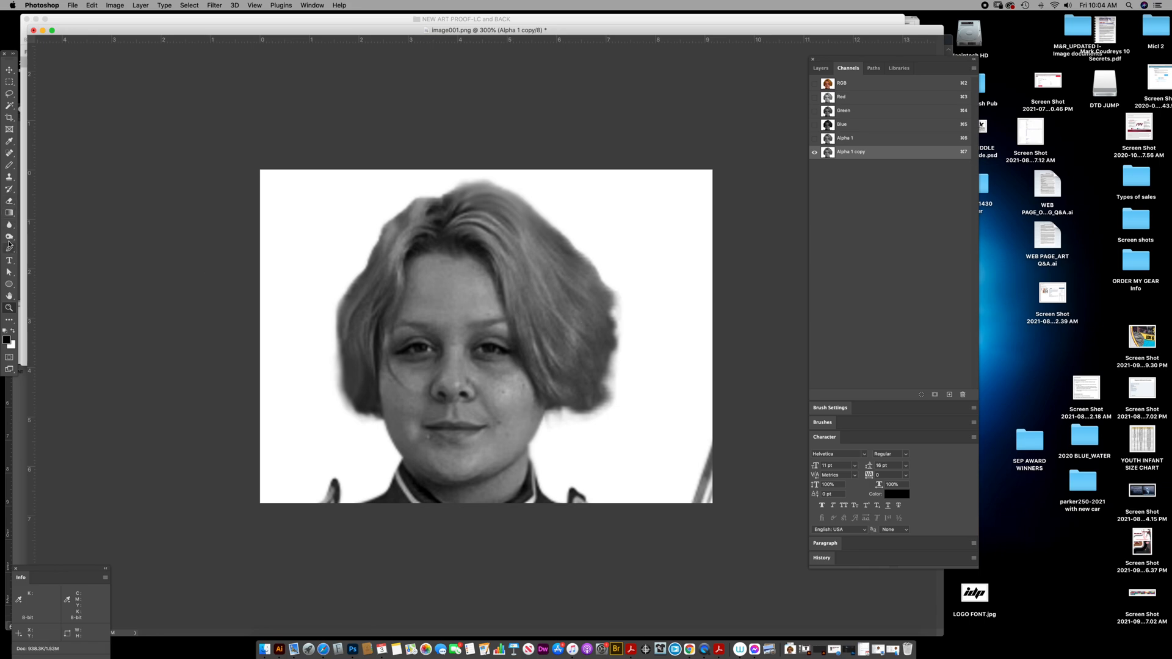
Step: Switch to the Burn tool and undo a test stroke over the eye
left_click(10, 238)
left_click_drag(415, 344, 440, 348)
key("super+z")
Step: Reposition the image window and application frame so the Burn tool's options are accessible above the portrait
left_click_drag(126, 30, 128, 26)
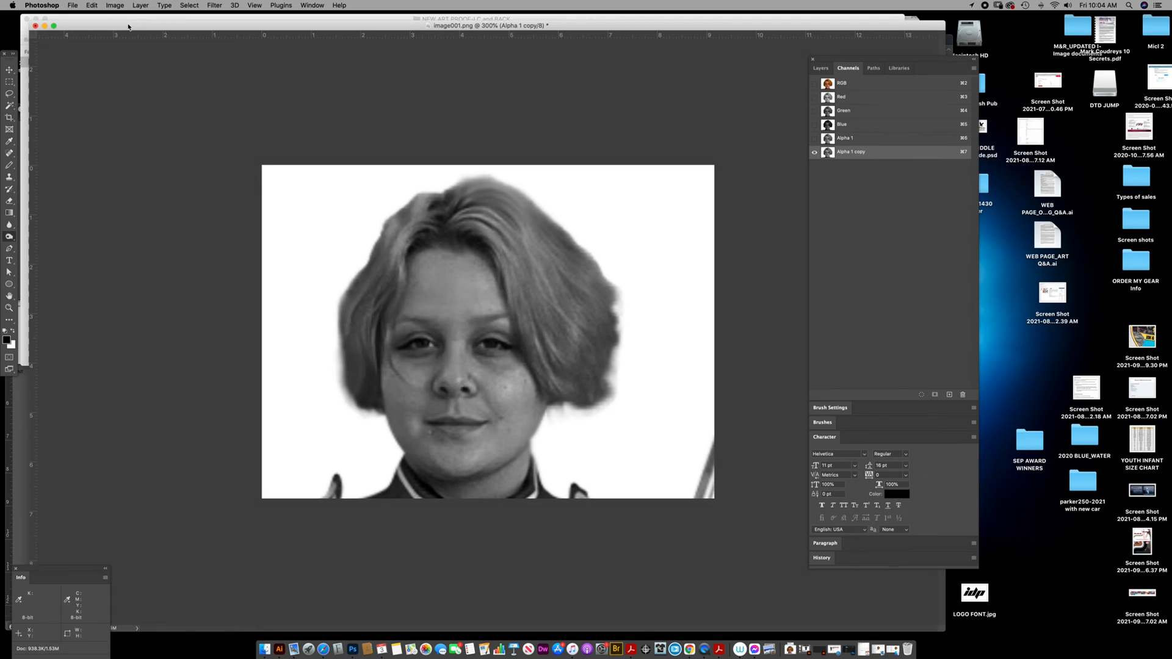
left_click(850, 637)
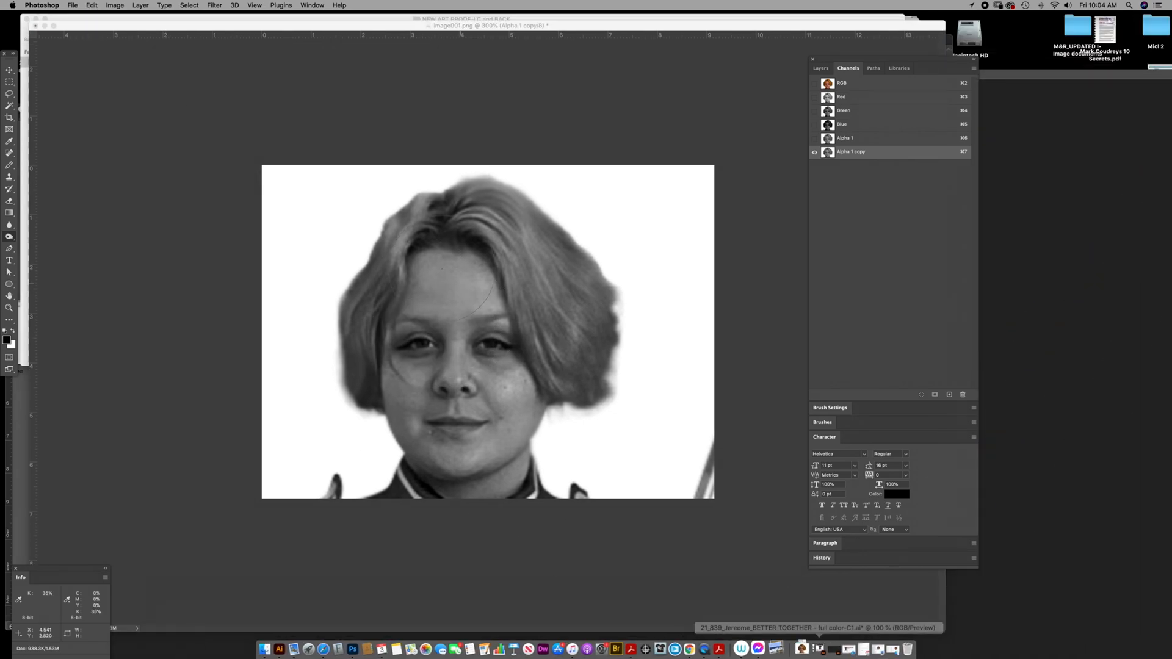
left_click_drag(213, 25, 209, 114)
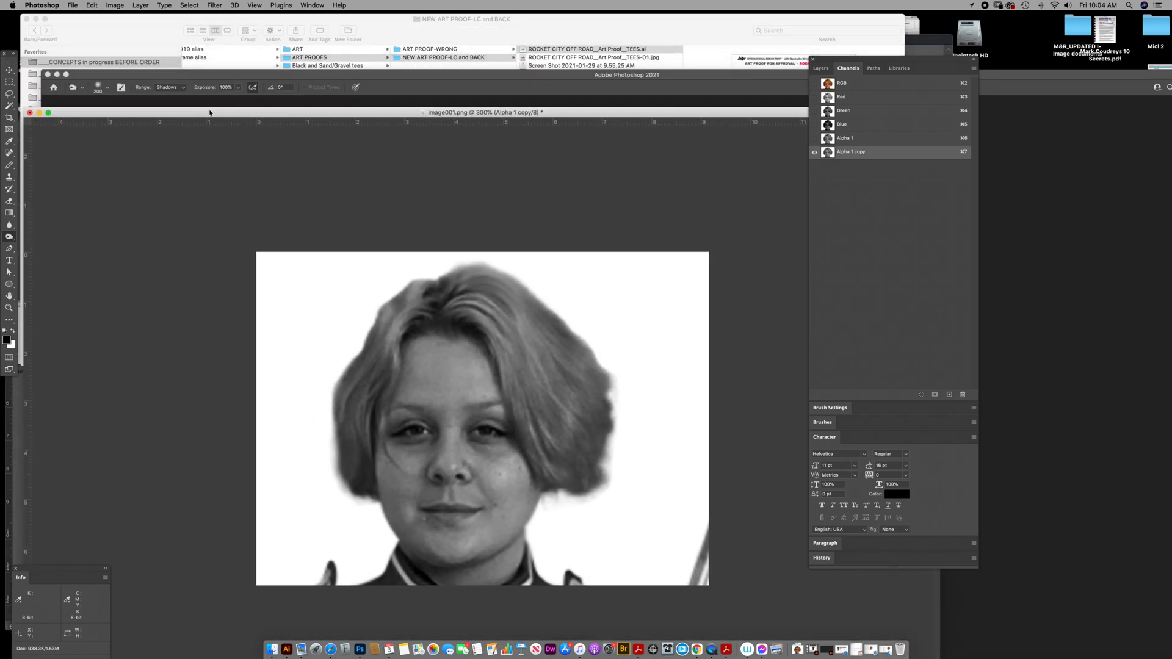
left_click_drag(216, 72, 176, 13)
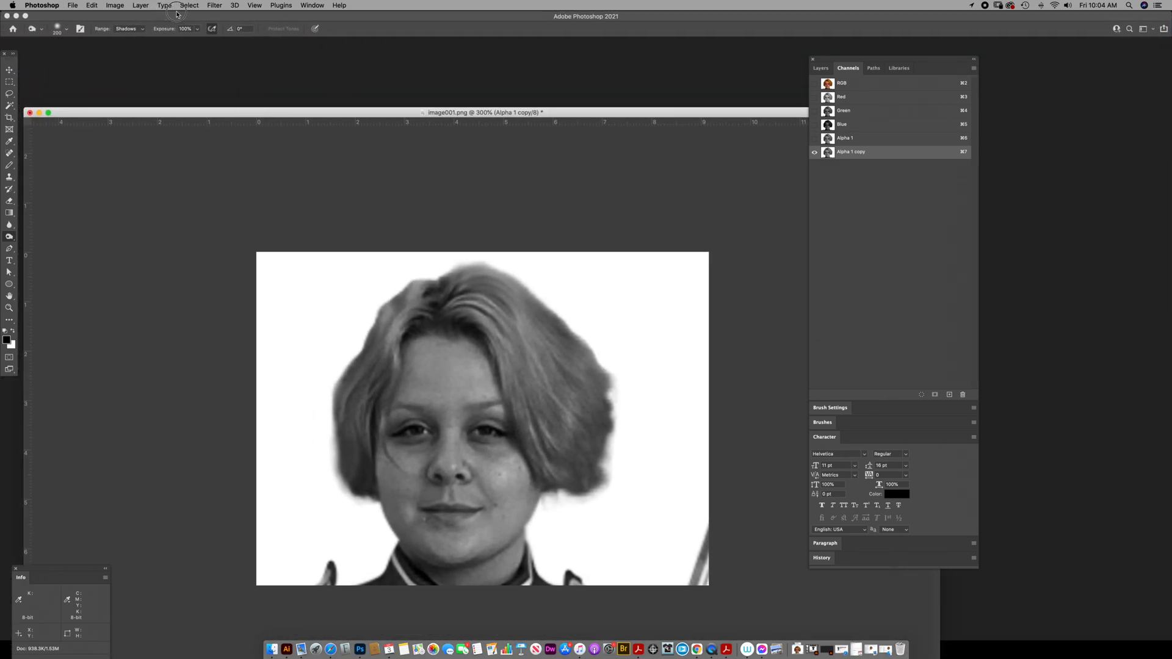
left_click_drag(171, 114, 174, 50)
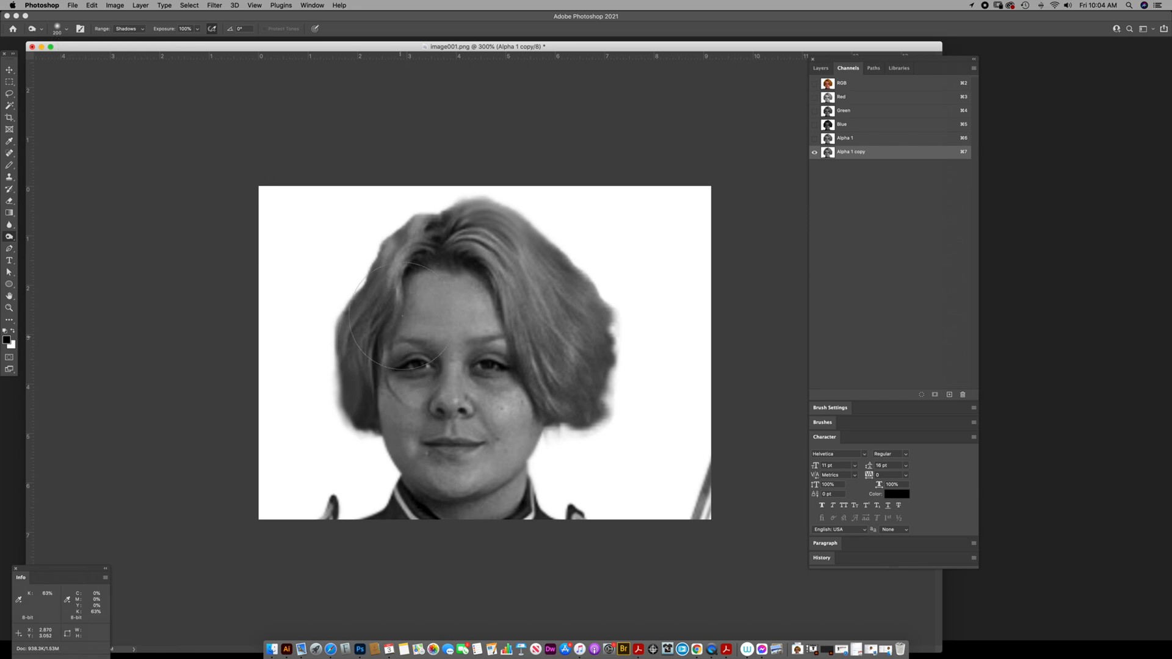
Step: Burn the eyes and nose area at 100% shadows exposure, and undo the stroke at the hair's right edge
mouse_move(442, 362)
left_mouse_down()
mouse_move(431, 366)
mouse_move(511, 366)
mouse_move(476, 329)
mouse_move(516, 317)
mouse_move(562, 354)
left_mouse_up()
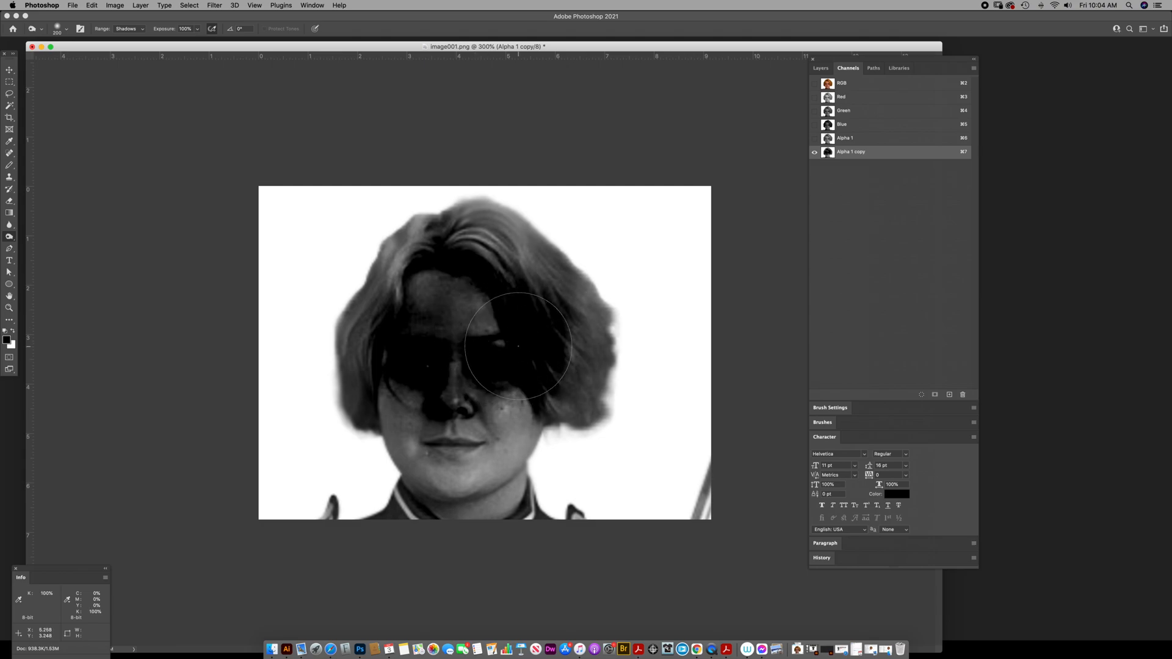
mouse_move(629, 320)
left_mouse_down()
mouse_move(633, 309)
mouse_move(610, 315)
mouse_move(628, 309)
left_mouse_up()
key("super+z")
Step: Burn the right-hand hair, cheek and jaw down to the neck to black with a smaller brush
key("bracketleft")
key("bracketleft")
key("bracketleft")
key("bracketleft")
key("bracketleft")
key("bracketleft")
mouse_move(553, 297)
left_mouse_down()
mouse_move(493, 242)
mouse_move(533, 276)
mouse_move(494, 227)
mouse_move(450, 239)
mouse_move(488, 244)
mouse_move(470, 234)
mouse_move(444, 246)
mouse_move(481, 240)
mouse_move(562, 315)
mouse_move(569, 350)
mouse_move(584, 347)
mouse_move(557, 388)
mouse_move(571, 398)
mouse_move(569, 377)
mouse_move(529, 384)
mouse_move(490, 446)
mouse_move(502, 424)
mouse_move(527, 422)
mouse_move(511, 464)
mouse_move(536, 420)
mouse_move(500, 470)
mouse_move(508, 461)
mouse_move(512, 491)
mouse_move(515, 463)
mouse_move(526, 488)
mouse_move(527, 524)
mouse_move(501, 508)
left_mouse_up()
Step: Reduce the burn brush further and darken the left side of the uniform collar
key("bracketleft")
key("bracketleft")
key("bracketleft")
key("bracketleft")
key("bracketleft")
key("bracketleft")
mouse_move(411, 498)
left_mouse_down()
mouse_move(392, 526)
mouse_move(420, 483)
mouse_move(409, 510)
left_mouse_up()
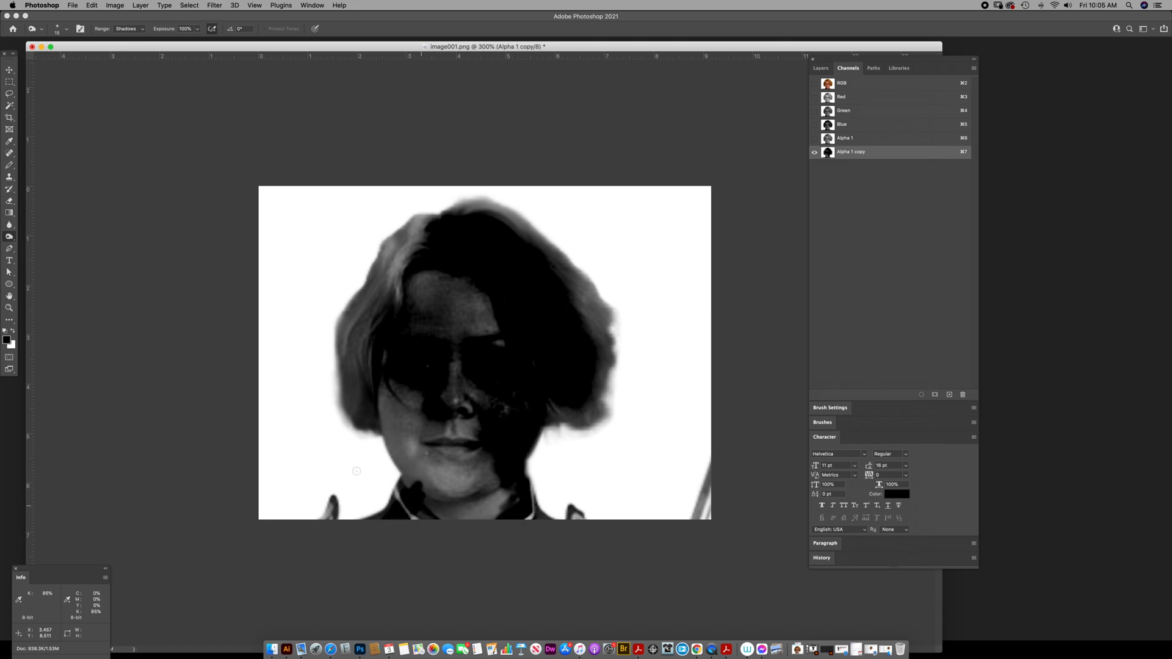
Step: Keep the burn range at Shadows and darken the collar, neck, chin and lower face to solid black
left_click(130, 29)
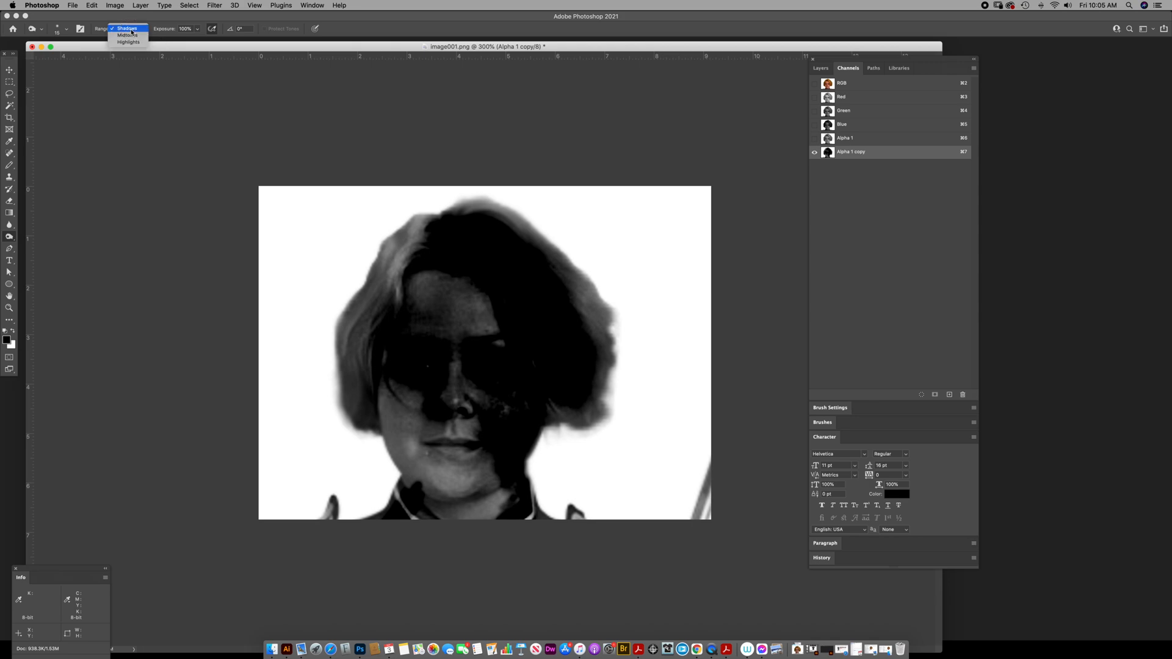
left_click(130, 29)
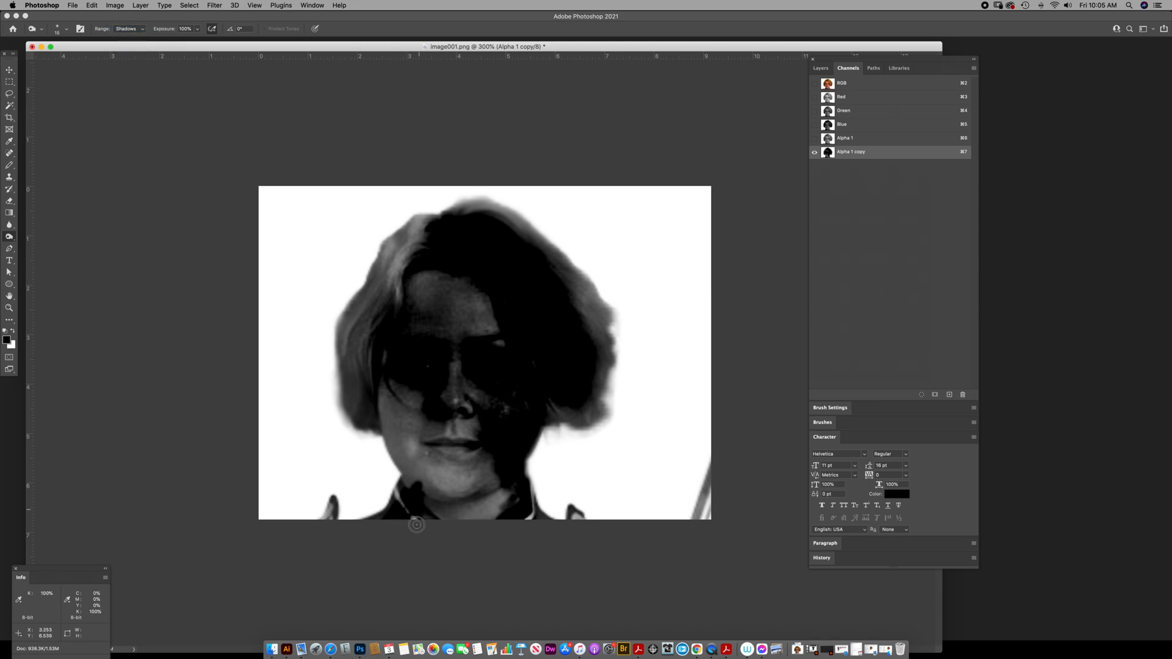
mouse_move(410, 490)
left_mouse_down()
mouse_move(375, 525)
mouse_move(419, 500)
mouse_move(409, 530)
mouse_move(412, 497)
mouse_move(400, 517)
mouse_move(415, 494)
mouse_move(442, 492)
mouse_move(432, 518)
mouse_move(463, 517)
mouse_move(461, 471)
mouse_move(468, 476)
mouse_move(441, 478)
mouse_move(455, 479)
mouse_move(449, 446)
mouse_move(410, 437)
mouse_move(428, 465)
mouse_move(433, 452)
mouse_move(401, 418)
mouse_move(444, 474)
mouse_move(438, 456)
mouse_move(453, 449)
mouse_move(468, 409)
mouse_move(495, 406)
mouse_move(438, 387)
mouse_move(456, 370)
mouse_move(465, 462)
mouse_move(444, 481)
mouse_move(472, 495)
mouse_move(503, 486)
mouse_move(431, 491)
mouse_move(501, 515)
mouse_move(486, 491)
mouse_move(537, 526)
mouse_move(530, 502)
left_mouse_up()
Step: Burn both shoulder tips to black with a small brush and the left jaw edge with a larger one
key("[")
key("[")
key("[")
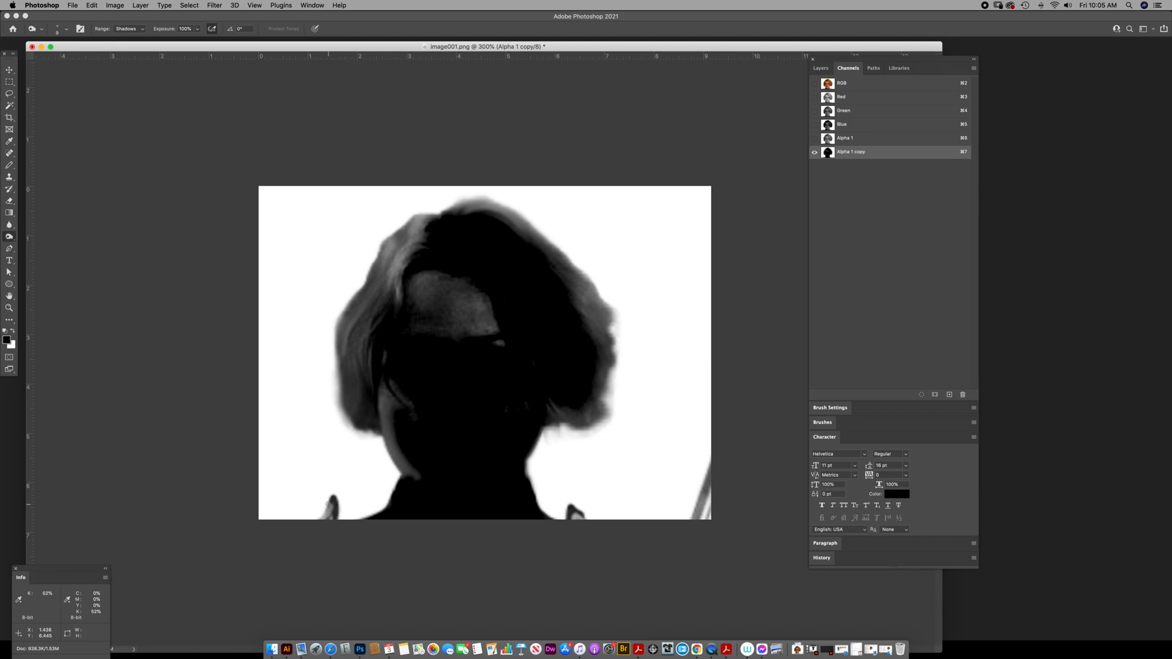
left_click_drag(330, 508, 334, 509)
left_click_drag(571, 510, 586, 523)
key("]")
mouse_move(413, 471)
left_mouse_down()
mouse_move(392, 395)
mouse_move(401, 453)
left_mouse_up()
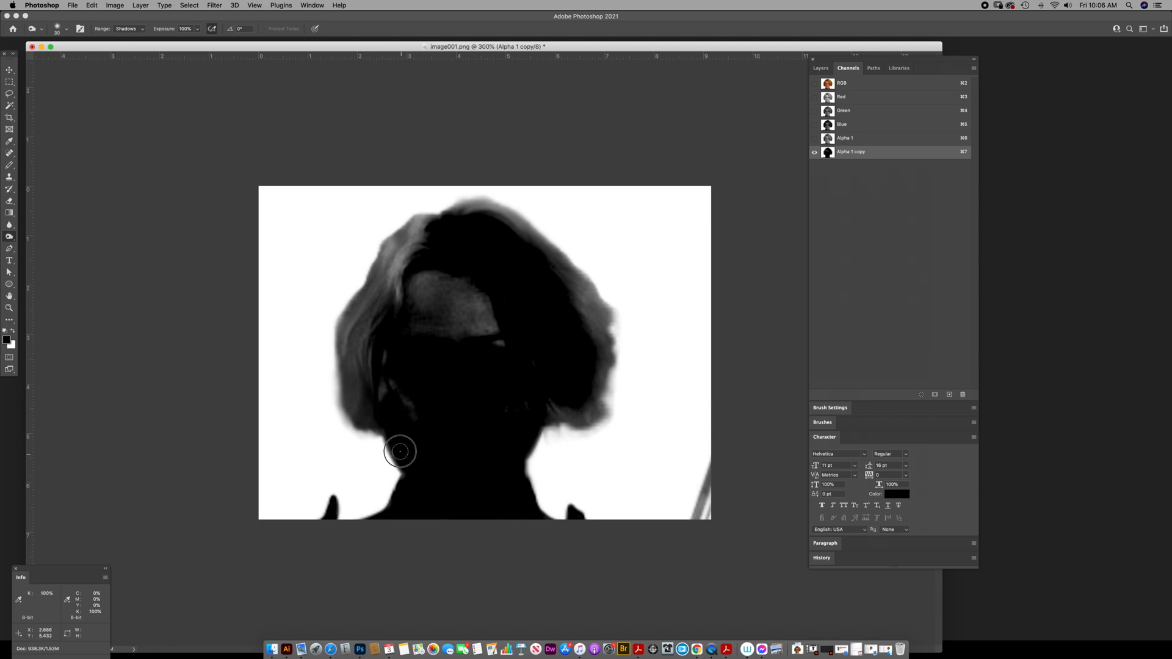
Step: Paint black along the left jawline down to the neck corner using a small Brush tool
key("z")
left_click_drag(389, 465, 413, 458)
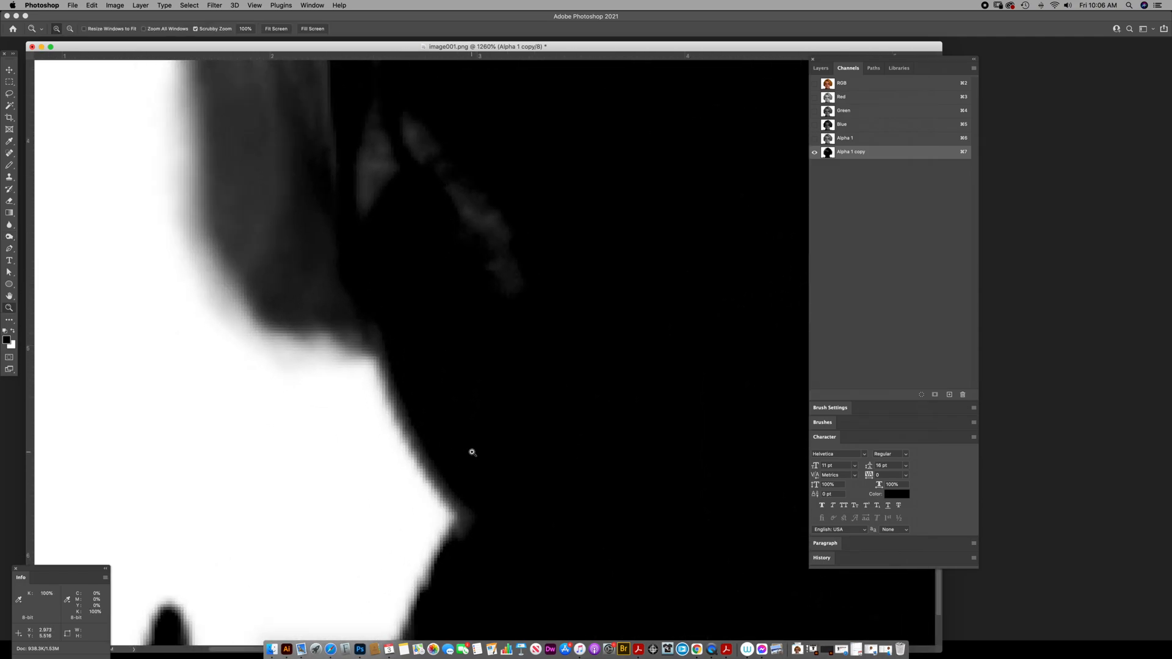
key("b")
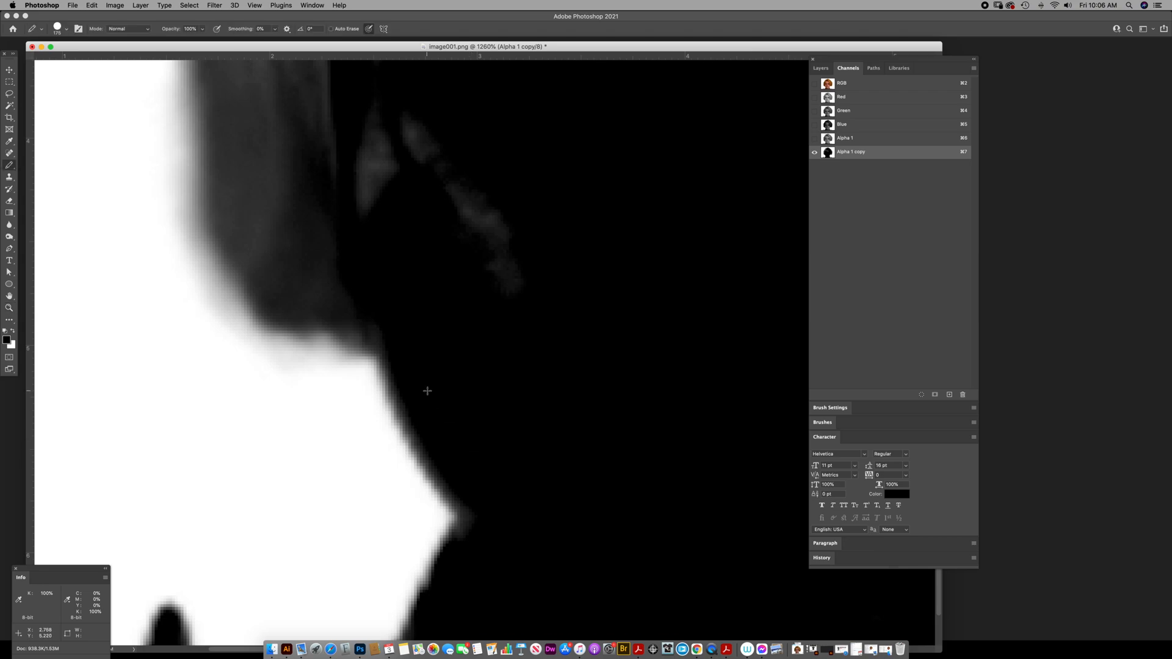
right_click(11, 166)
left_click(55, 166)
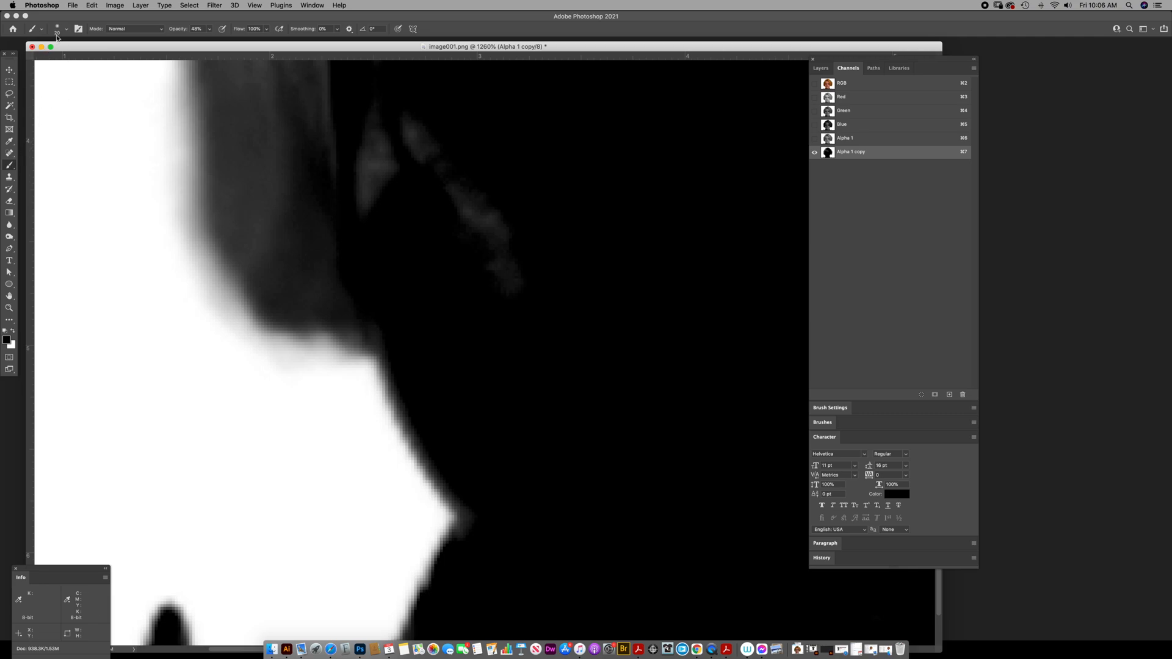
left_click(60, 29)
left_click(60, 30)
key("bracketleft")
mouse_move(391, 364)
left_mouse_down()
mouse_move(441, 474)
mouse_move(486, 516)
mouse_move(458, 497)
mouse_move(420, 438)
mouse_move(395, 362)
mouse_move(406, 418)
mouse_move(440, 477)
mouse_move(508, 538)
mouse_move(472, 515)
left_mouse_up()
scroll(480, 536, "down", 1)
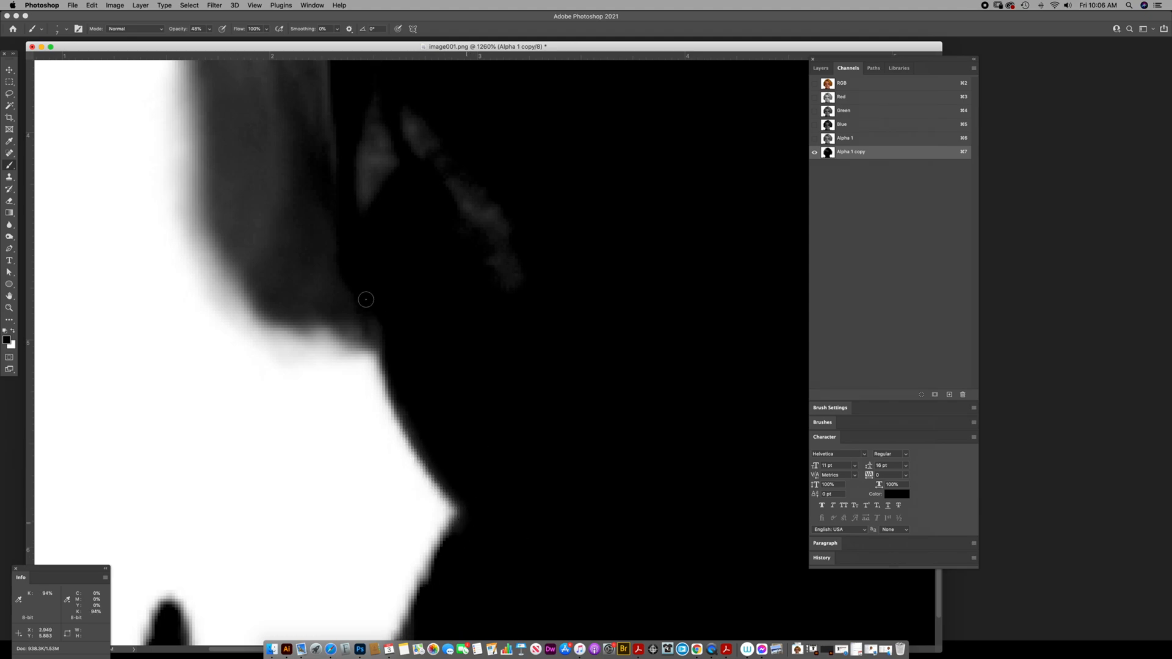
Step: Paint black over the remaining gray patches in the left cheek and lower left hair with a larger brush
left_click_drag(325, 241, 416, 412)
key("alt+space")
left_click(425, 389, "alt")
left_click(425, 389, "alt")
left_click(425, 390, "alt")
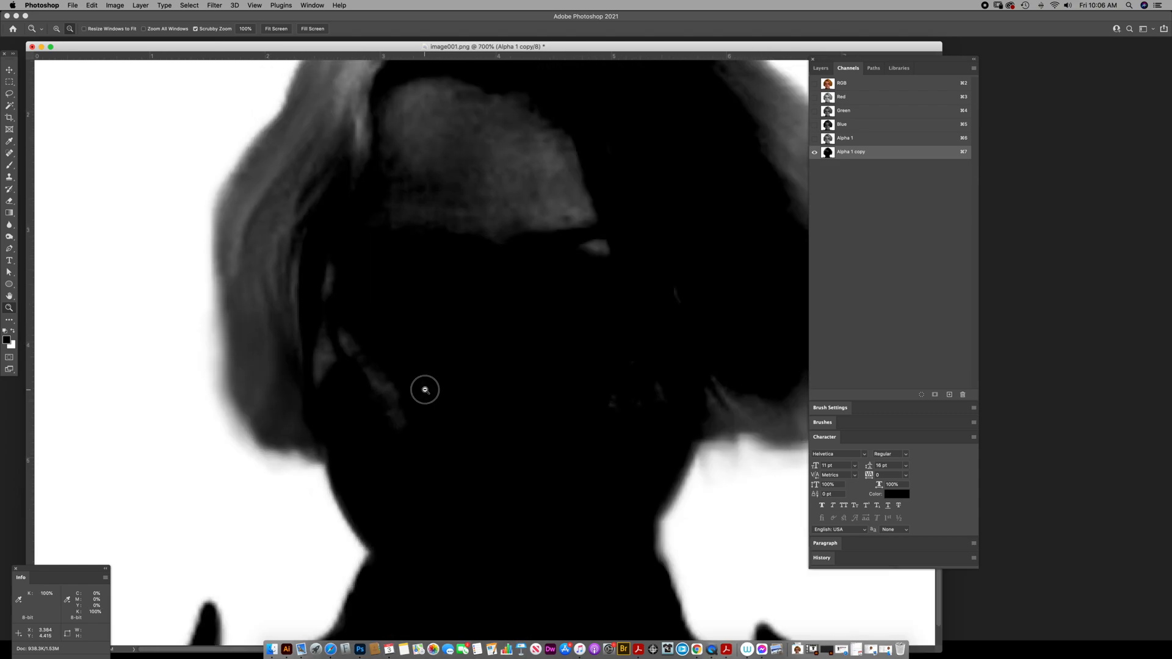
left_click(425, 389, "alt")
scroll(232, 310, "up", 1)
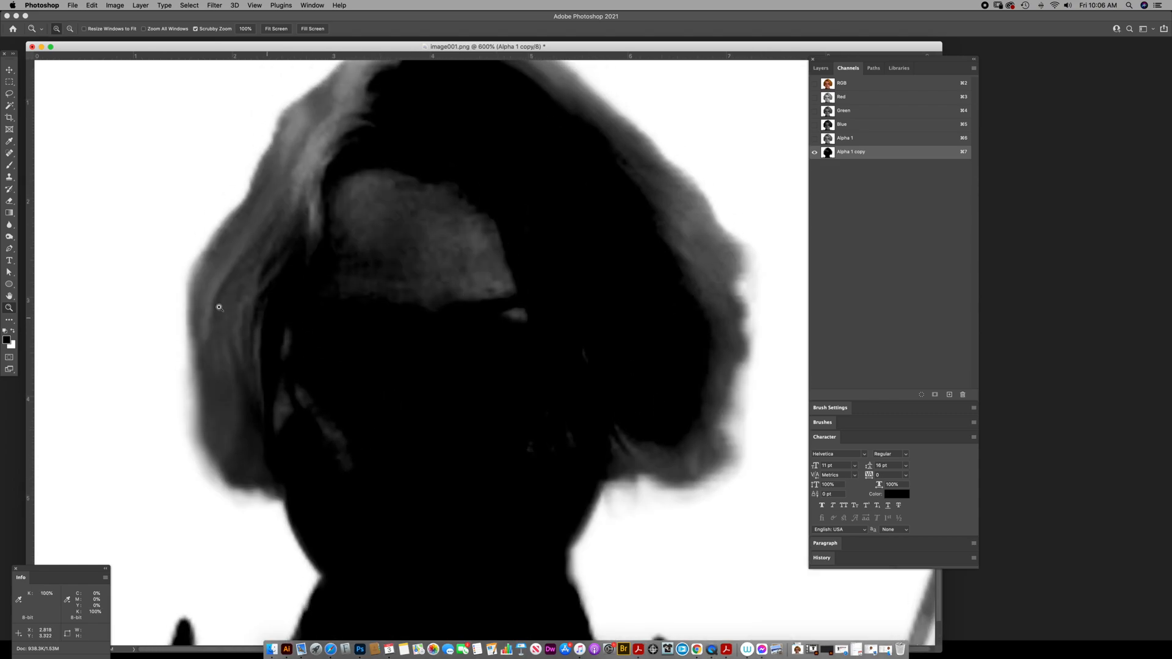
left_click(8, 236)
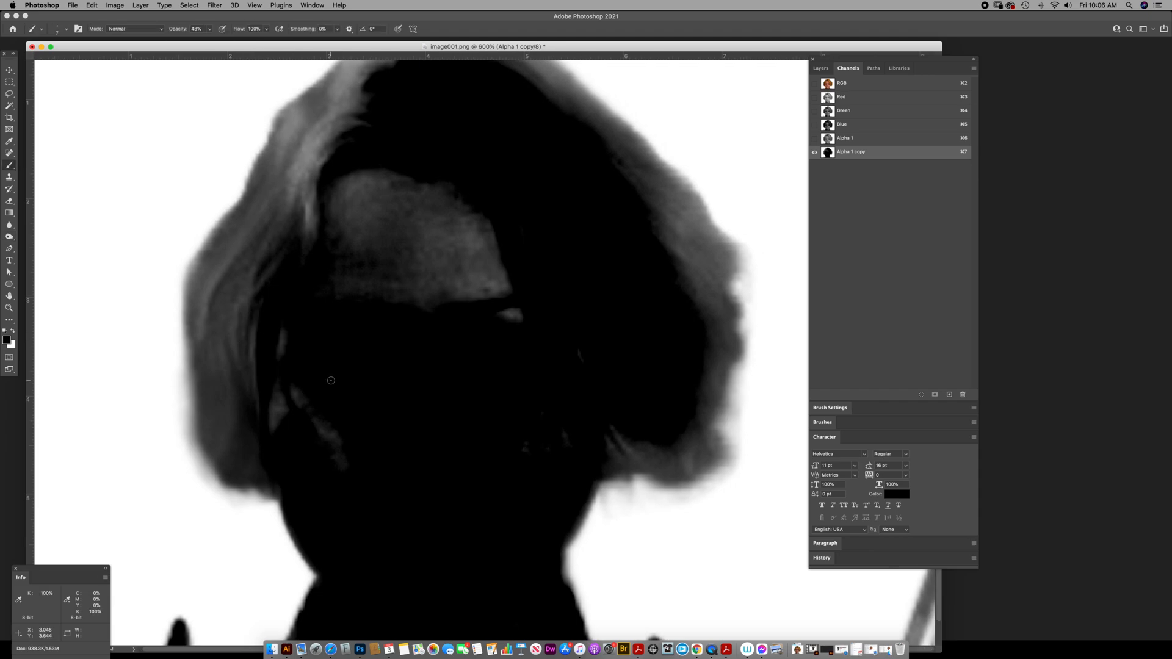
mouse_move(236, 314)
left_mouse_down()
mouse_move(266, 424)
mouse_move(274, 327)
mouse_move(284, 365)
mouse_move(387, 489)
mouse_move(519, 481)
mouse_move(562, 438)
mouse_move(588, 353)
mouse_move(525, 368)
mouse_move(274, 358)
mouse_move(229, 342)
mouse_move(248, 426)
mouse_move(234, 419)
mouse_move(230, 443)
mouse_move(262, 466)
mouse_move(228, 408)
left_mouse_up()
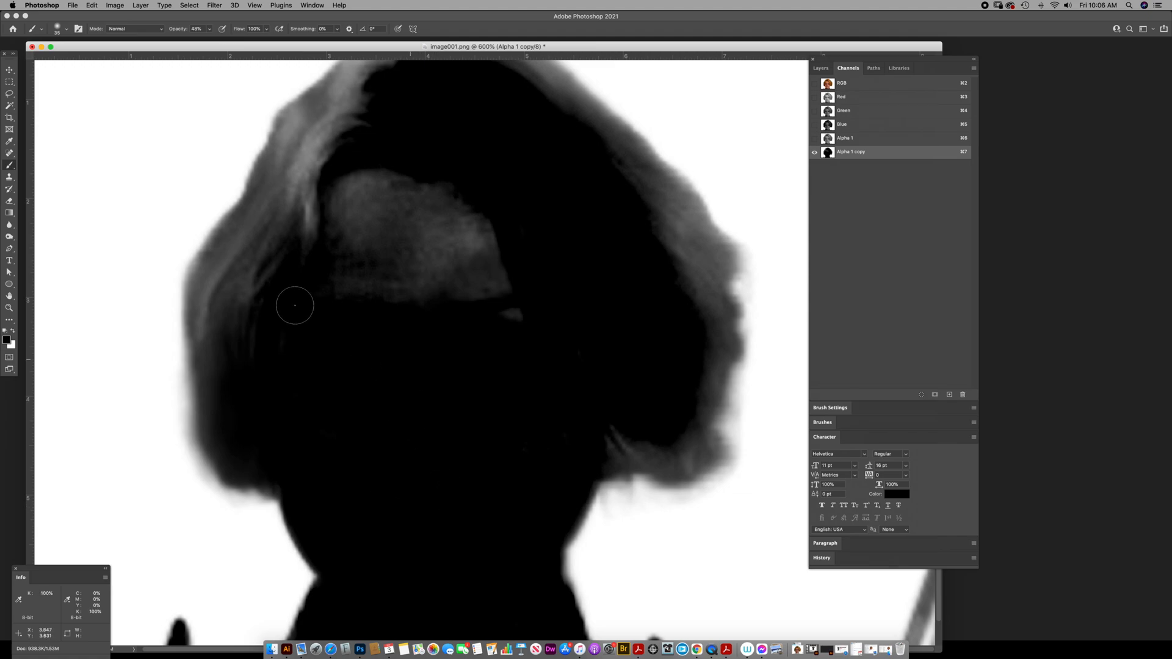
mouse_move(243, 278)
left_mouse_down()
mouse_move(216, 289)
mouse_move(257, 248)
mouse_move(301, 238)
mouse_move(282, 249)
mouse_move(103, 193)
mouse_move(248, 250)
mouse_move(227, 286)
mouse_move(254, 264)
left_mouse_up()
Step: Undo a brush test on the white background, and paint the left side of the hair black at 100% opacity
mouse_move(156, 168)
left_mouse_down()
mouse_move(110, 214)
mouse_move(96, 190)
left_mouse_up()
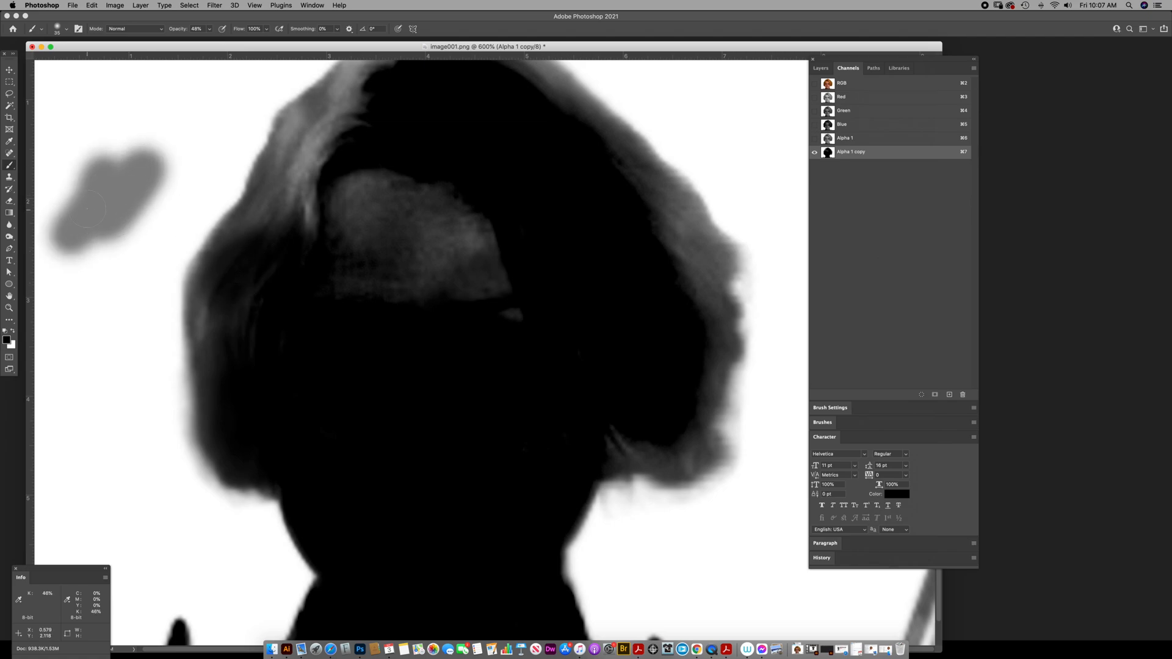
key("super+z")
left_click(210, 29)
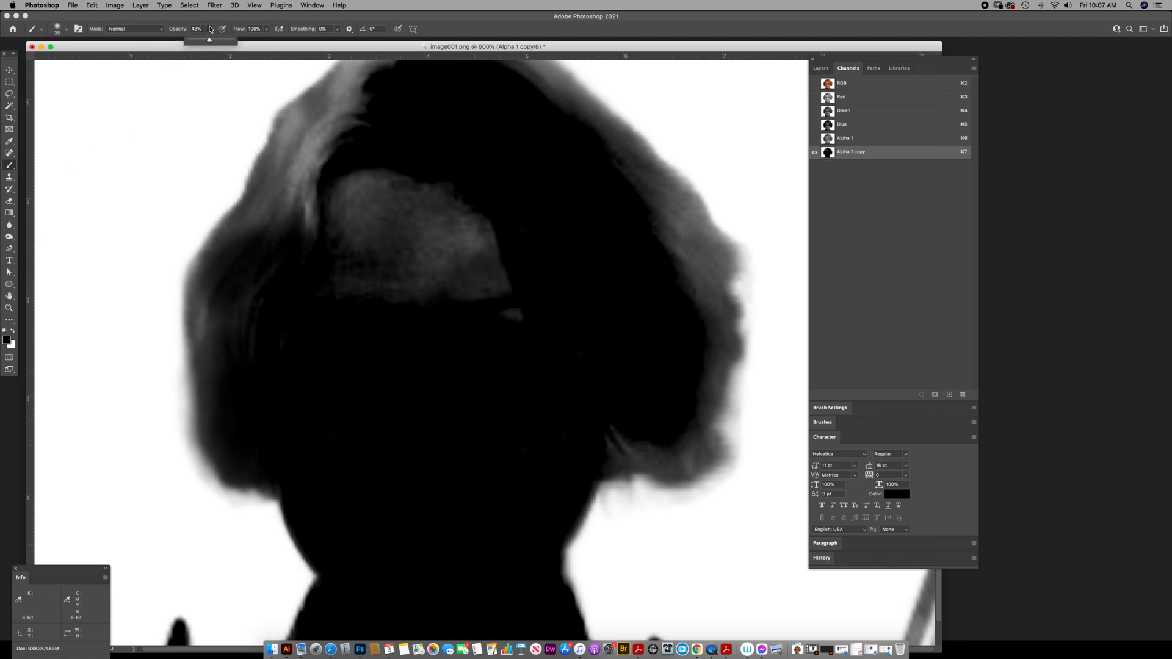
mouse_move(232, 279)
left_mouse_down()
mouse_move(257, 267)
mouse_move(261, 284)
mouse_move(268, 241)
mouse_move(312, 189)
mouse_move(297, 219)
mouse_move(316, 177)
mouse_move(276, 241)
mouse_move(249, 245)
mouse_move(238, 281)
mouse_move(216, 287)
mouse_move(225, 422)
mouse_move(239, 434)
mouse_move(289, 171)
mouse_move(354, 120)
mouse_move(345, 218)
mouse_move(294, 224)
mouse_move(304, 188)
left_mouse_up()
scroll(353, 138, "up", 5)
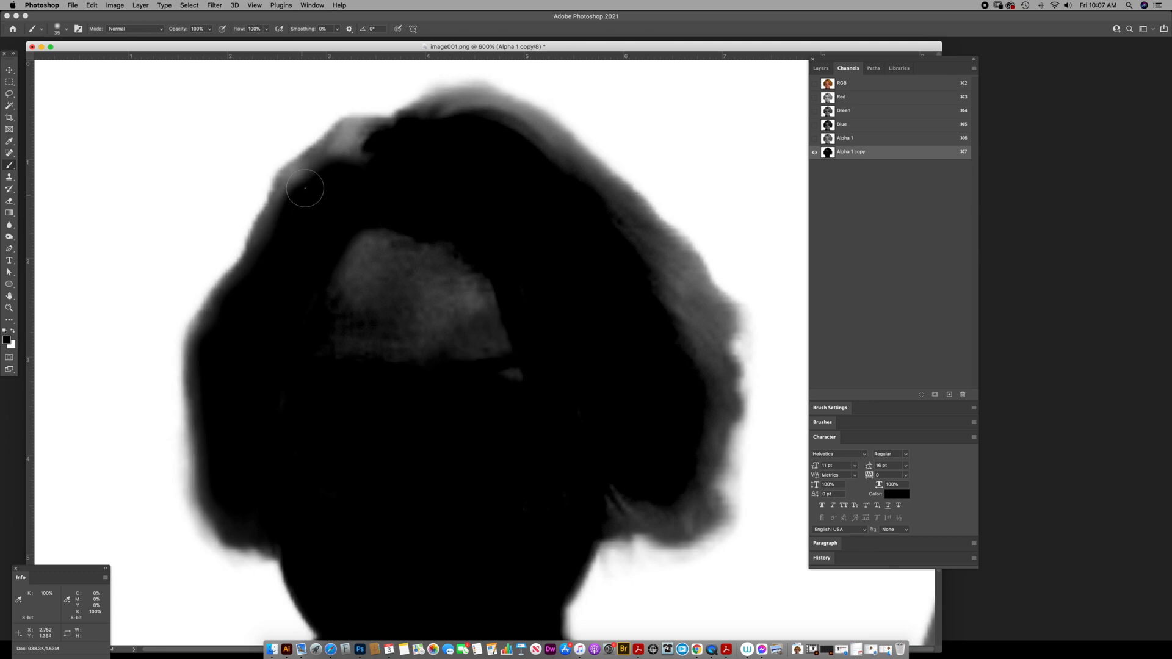
Step: Enlarge the brush and paint the upper left hair and crown solid black
mouse_move(266, 249)
left_mouse_down()
mouse_move(297, 187)
mouse_move(370, 147)
mouse_move(332, 151)
mouse_move(358, 131)
mouse_move(339, 144)
mouse_move(390, 137)
mouse_move(357, 158)
mouse_move(352, 140)
mouse_move(295, 182)
mouse_move(281, 236)
mouse_move(359, 247)
left_mouse_up()
key("bracketleft")
key("bracketright")
key("bracketright")
key("bracketright")
key("bracketright")
key("bracketright")
key("bracketright")
left_click_drag(441, 132, 489, 150)
Step: Paint black down the inner part of the right-hand hair with a larger brush, leaving the soft outer edge
key("bracketright")
key("bracketright")
key("bracketright")
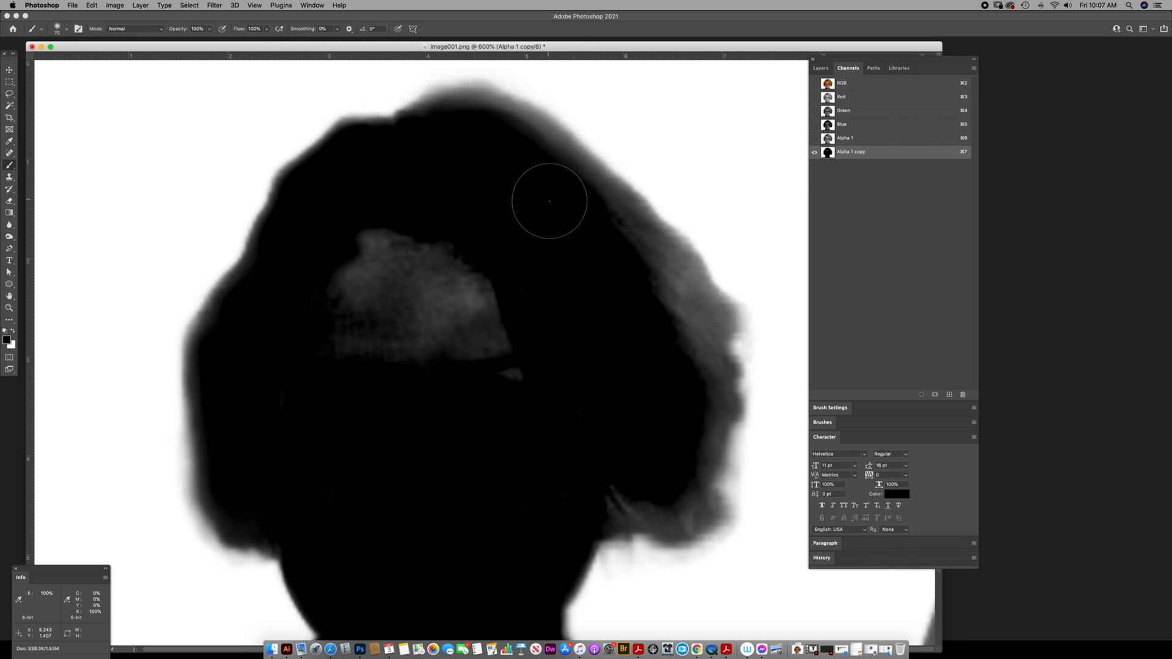
left_click_drag(608, 265, 583, 229)
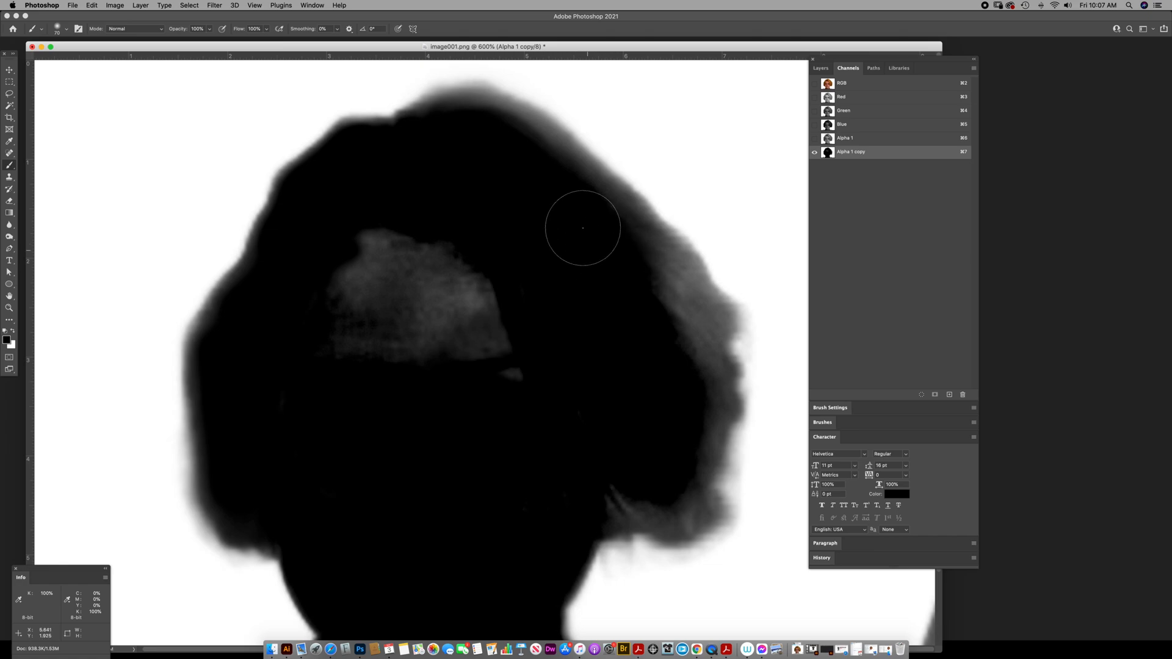
key("]")
left_click(624, 293)
mouse_move(623, 294)
left_mouse_down()
mouse_move(651, 343)
mouse_move(659, 324)
left_mouse_up()
Step: Paint the inner right-hand hair and the gray gap at its lower end darker with a smaller brush at 41% opacity
key("[")
key("[")
key("[")
key("[")
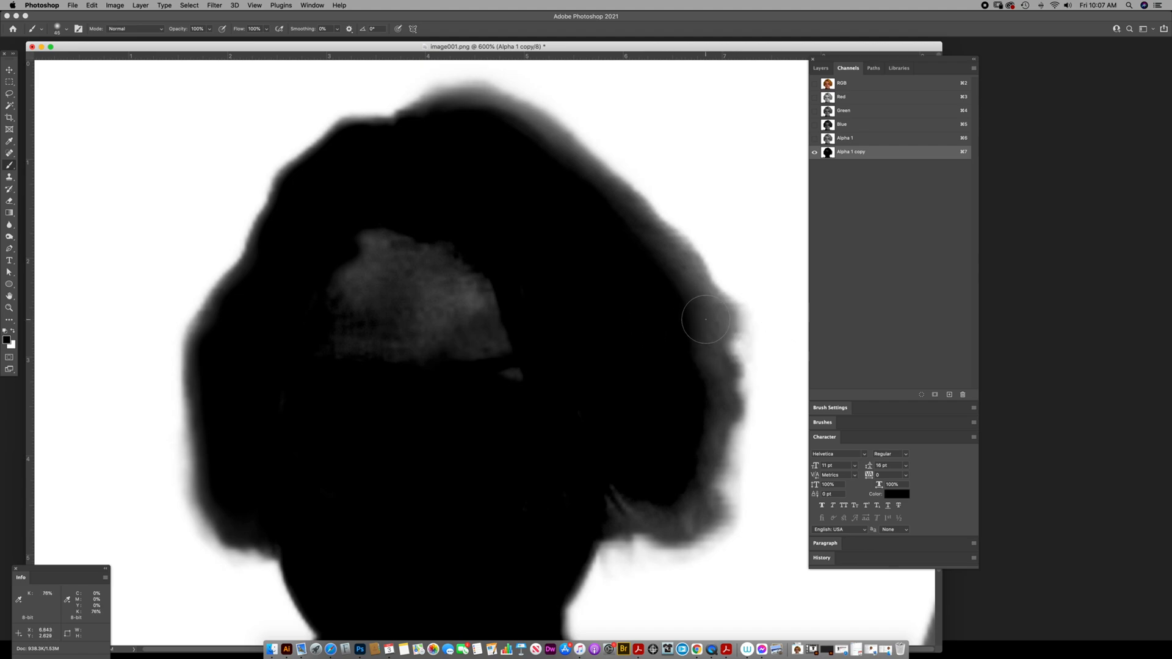
left_click(210, 29)
mouse_move(688, 320)
left_mouse_down()
mouse_move(700, 398)
mouse_move(679, 508)
mouse_move(596, 489)
left_mouse_up()
Step: Reduce the brush opacity to 17% and softly darken the hair edge from the lower right corner up to the crown
key("bracketleft")
key("bracketleft")
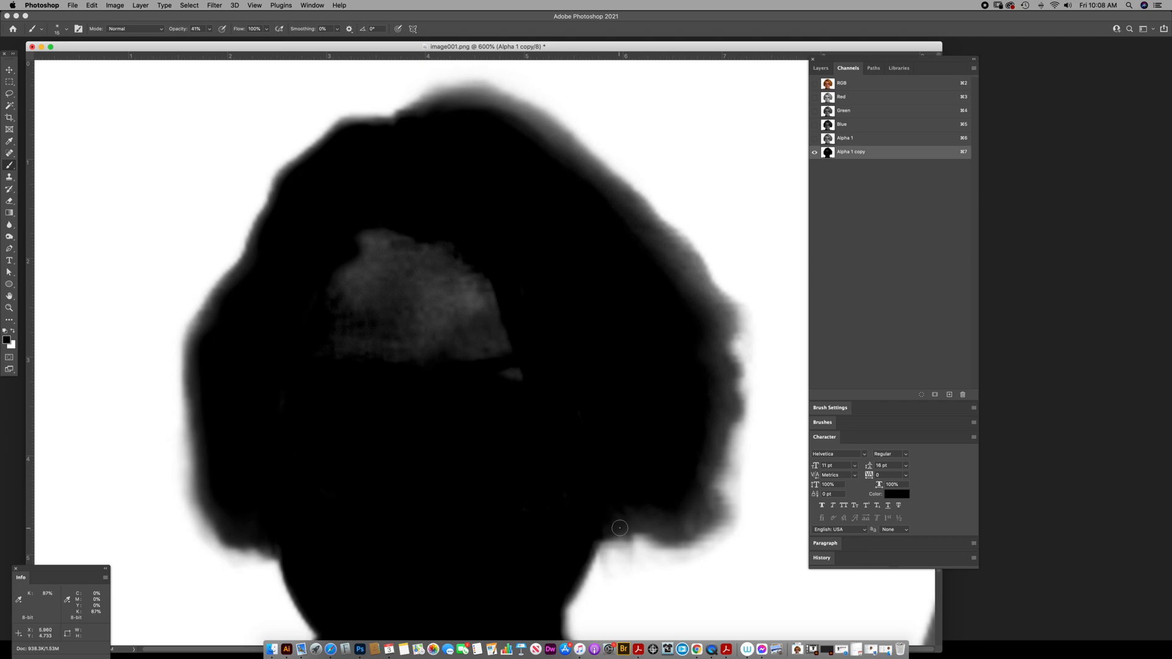
left_click(209, 29)
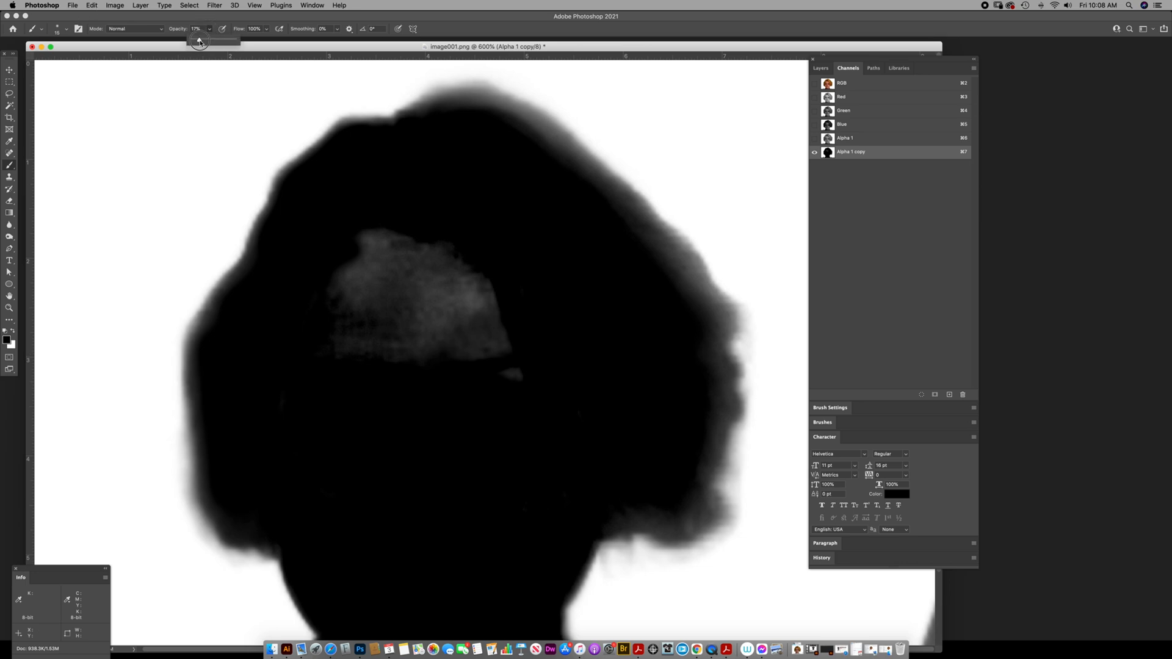
left_click(600, 500)
mouse_move(620, 525)
left_mouse_down()
mouse_move(688, 535)
mouse_move(669, 532)
mouse_move(653, 499)
mouse_move(685, 540)
mouse_move(665, 522)
mouse_move(697, 518)
left_mouse_up()
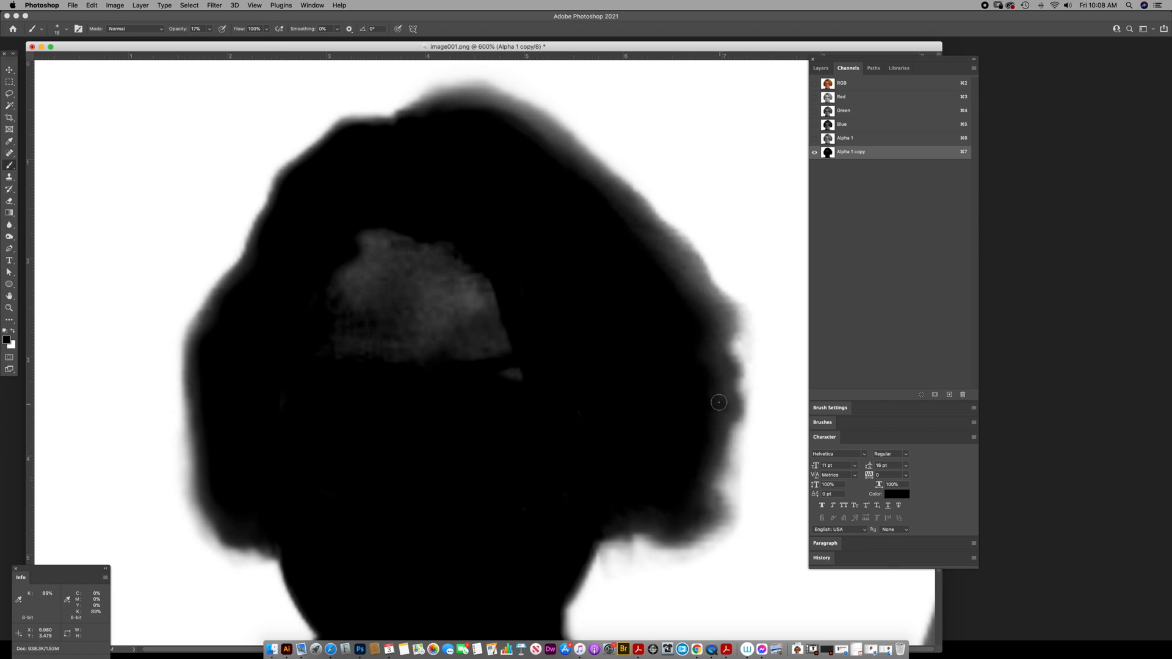
left_click_drag(730, 407, 707, 355)
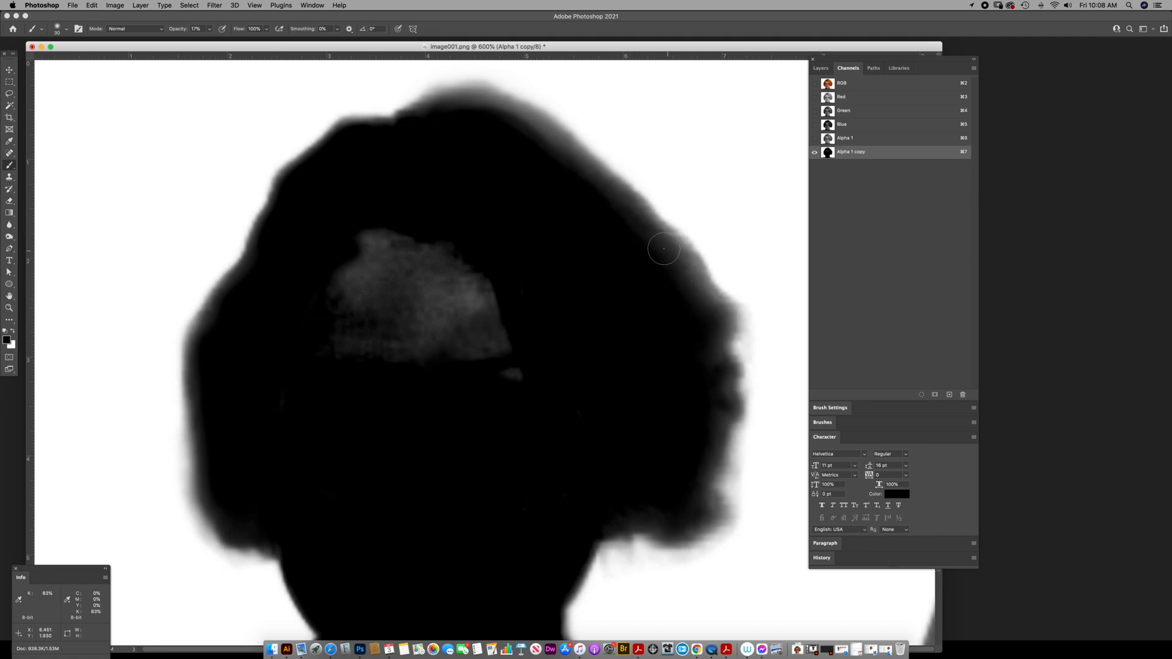
mouse_move(593, 185)
left_mouse_down()
mouse_move(524, 125)
mouse_move(519, 138)
mouse_move(563, 160)
mouse_move(514, 113)
mouse_move(471, 104)
mouse_move(435, 113)
mouse_move(510, 113)
mouse_move(546, 145)
mouse_move(520, 115)
mouse_move(451, 111)
left_mouse_up()
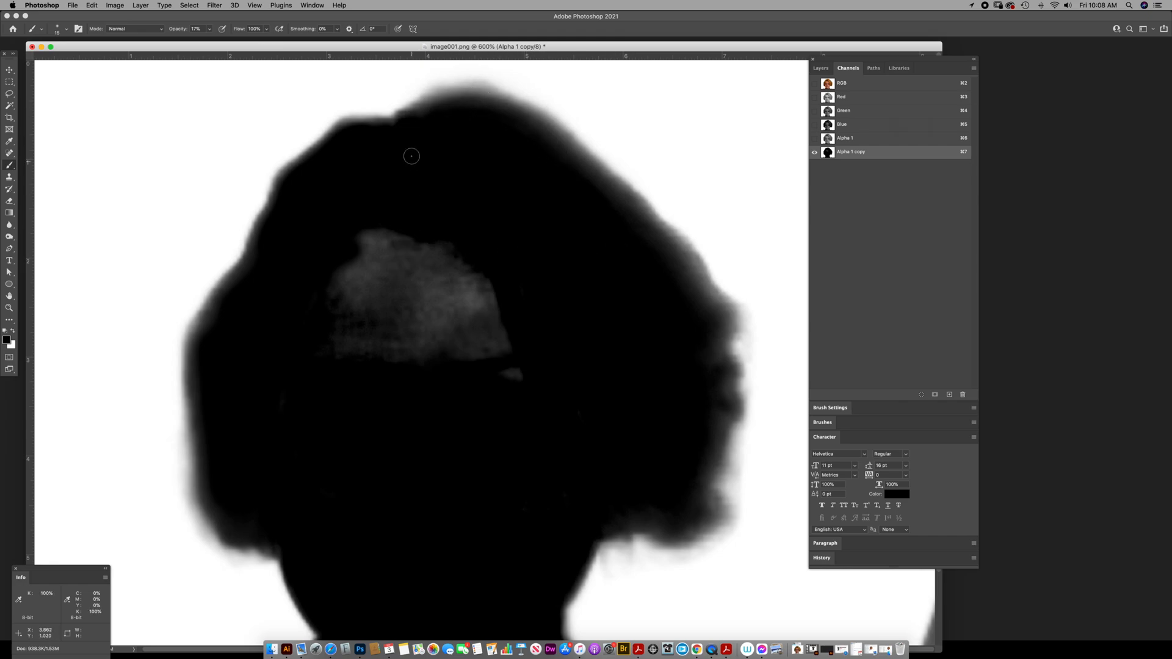
Step: Restore the brush opacity to 100% and paint the gray forehead patch solid black with a larger brush
left_click(210, 29)
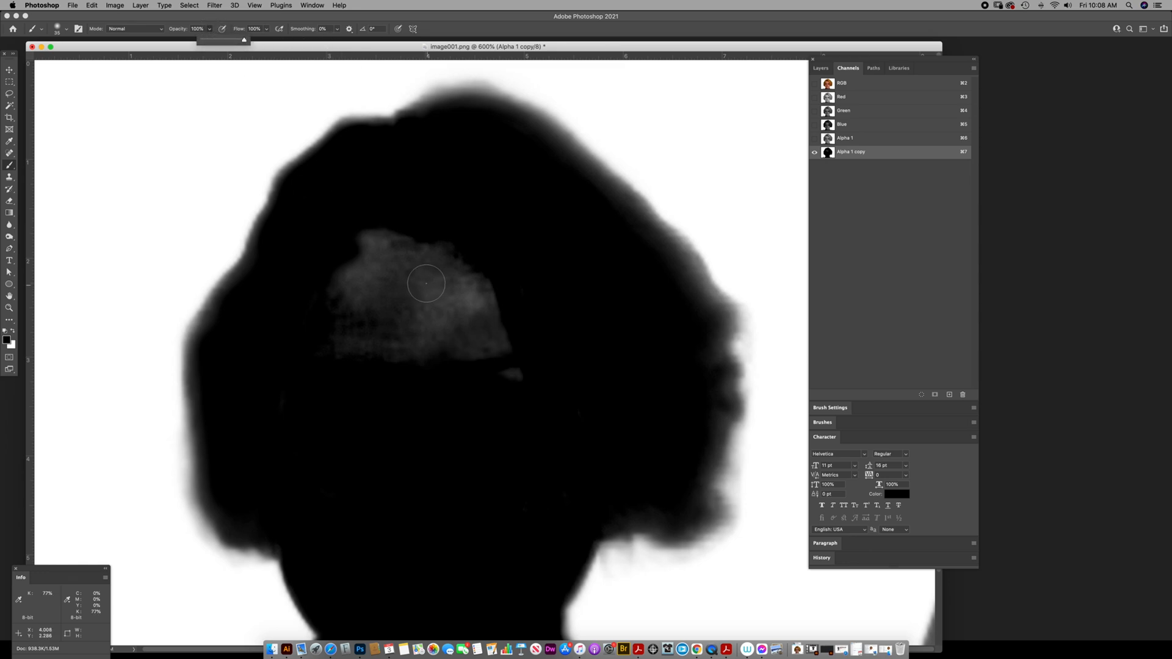
left_click_drag(411, 222, 340, 319)
key("bracketright")
key("bracketright")
key("bracketright")
key("bracketright")
mouse_move(392, 219)
left_mouse_down()
mouse_move(316, 343)
mouse_move(417, 238)
mouse_move(481, 218)
mouse_move(467, 329)
mouse_move(546, 345)
mouse_move(429, 296)
left_mouse_up()
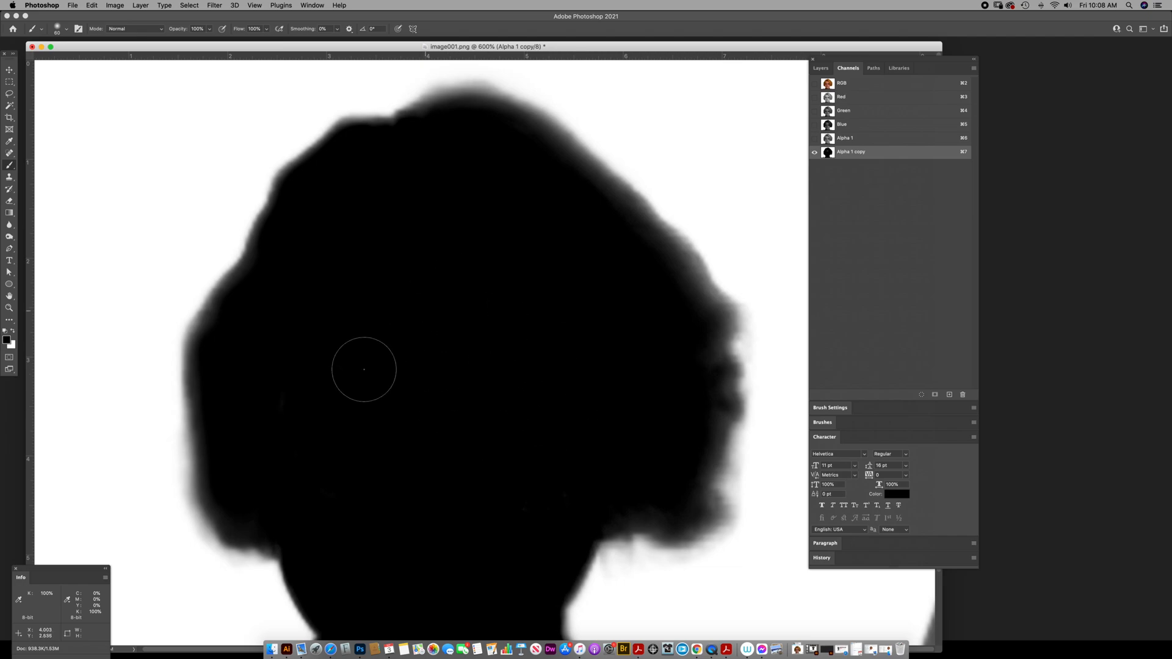
Step: Check the whole mask for stray gray pixels with temporary Levels settings, including midtones at 0.01, and discard them
scroll(397, 330, "down", 5)
key("z")
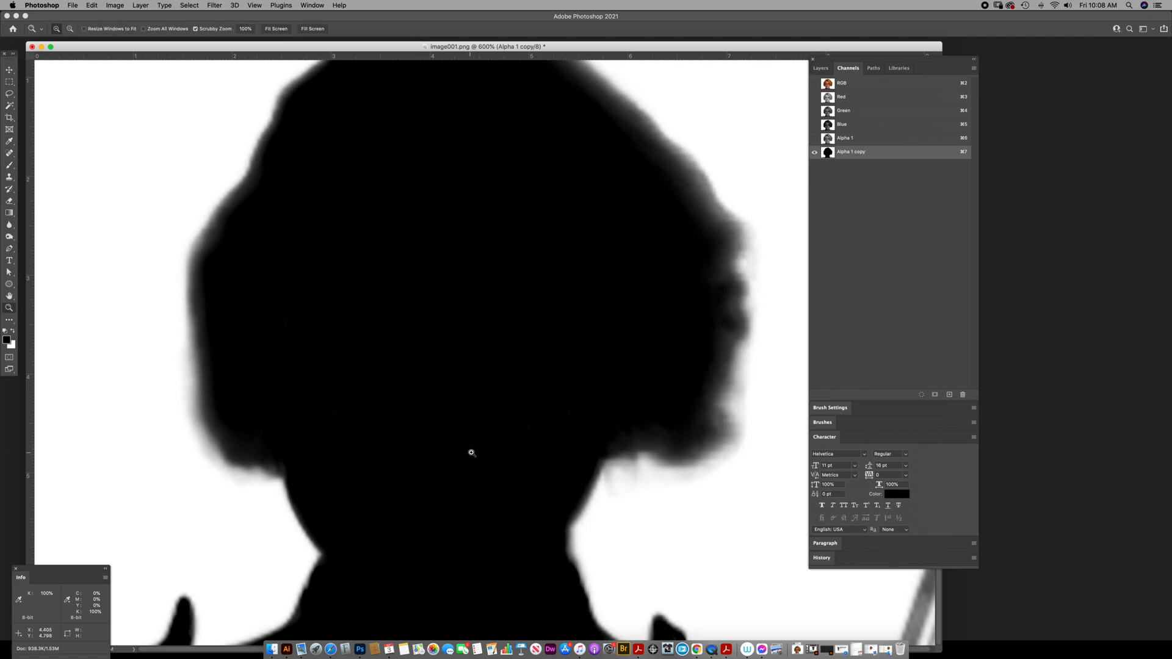
left_click(470, 453, "alt")
left_click(476, 450, "alt")
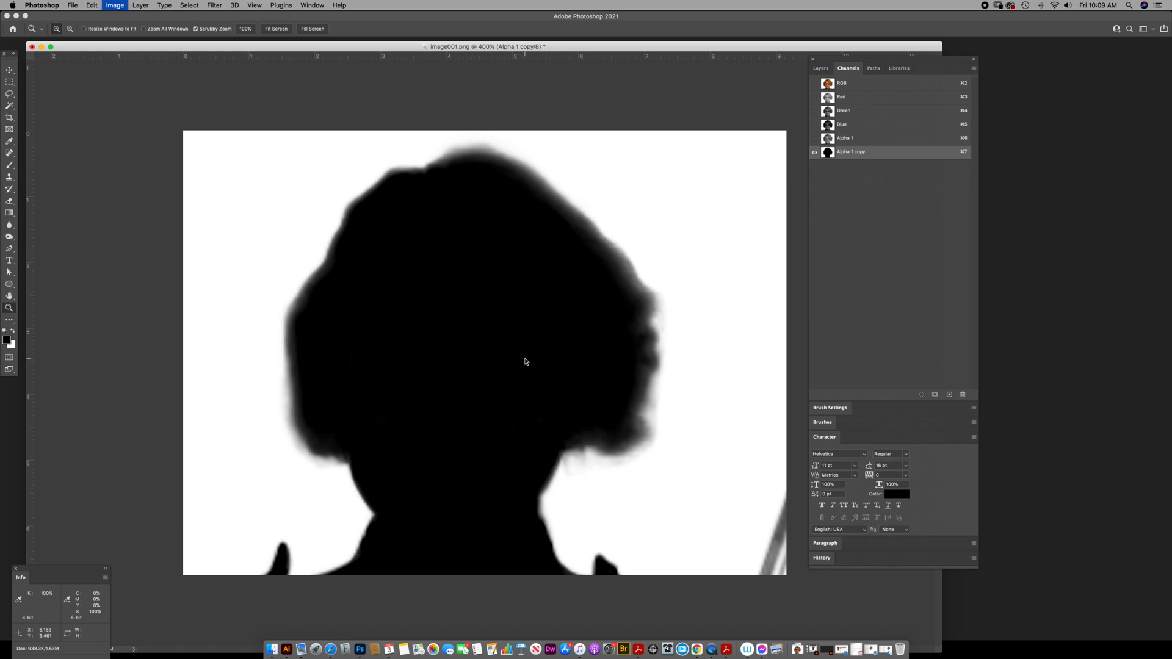
key("super+l")
left_click_drag(1054, 428, 818, 237)
left_click_drag(842, 337, 871, 335)
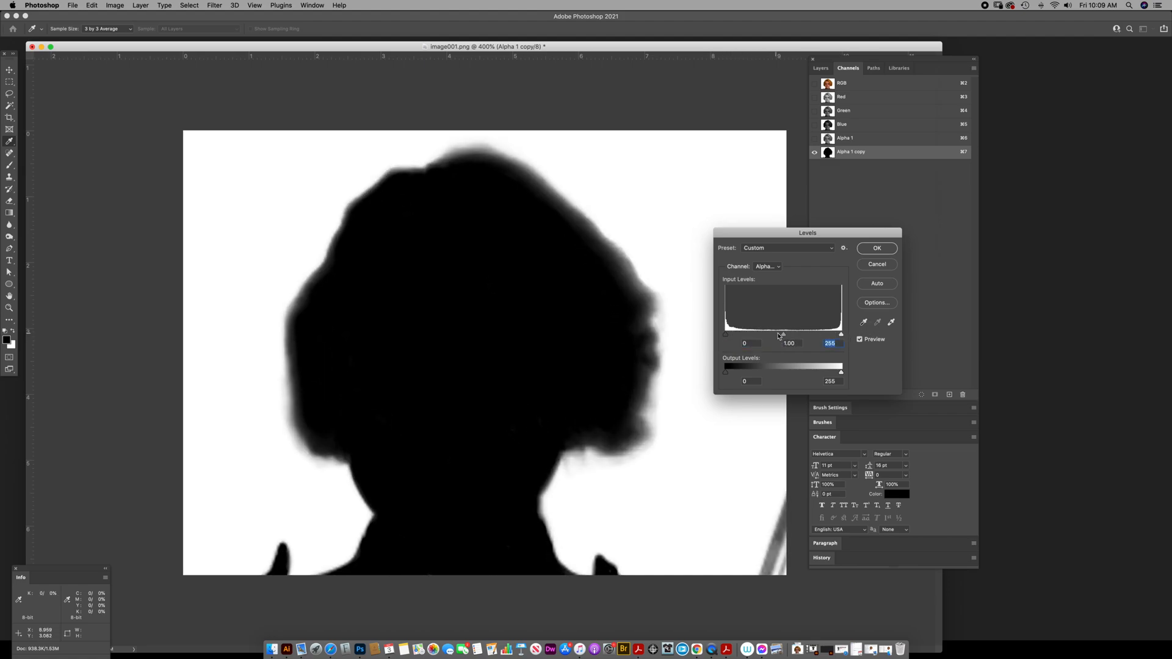
left_click_drag(780, 336, 845, 339)
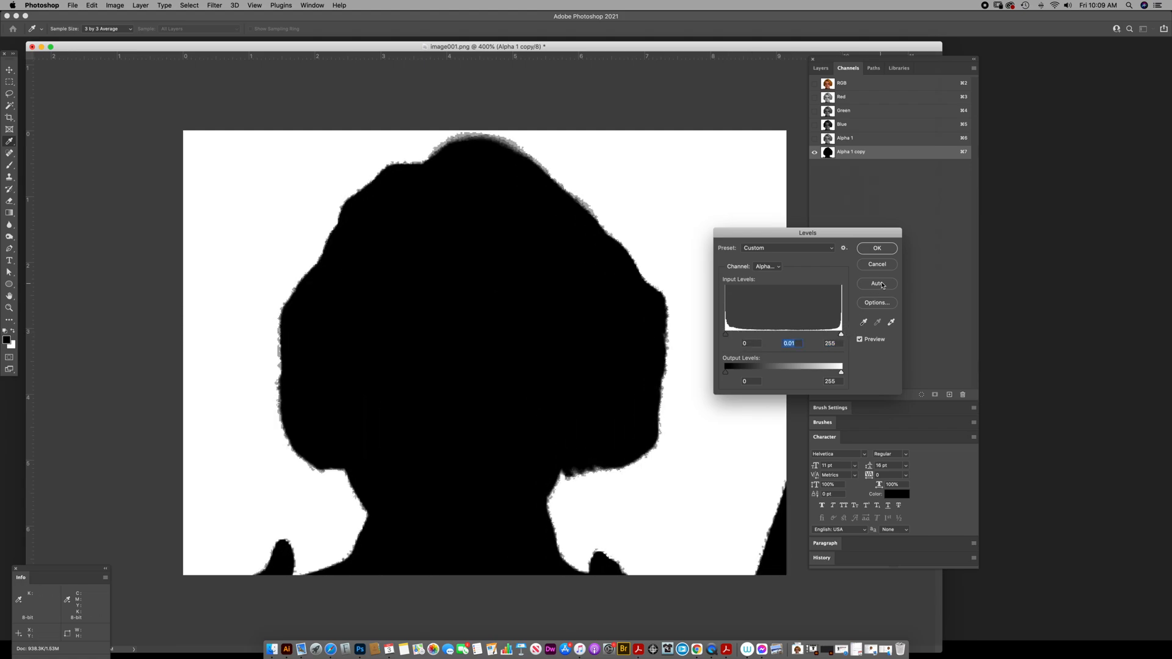
key("super+z")
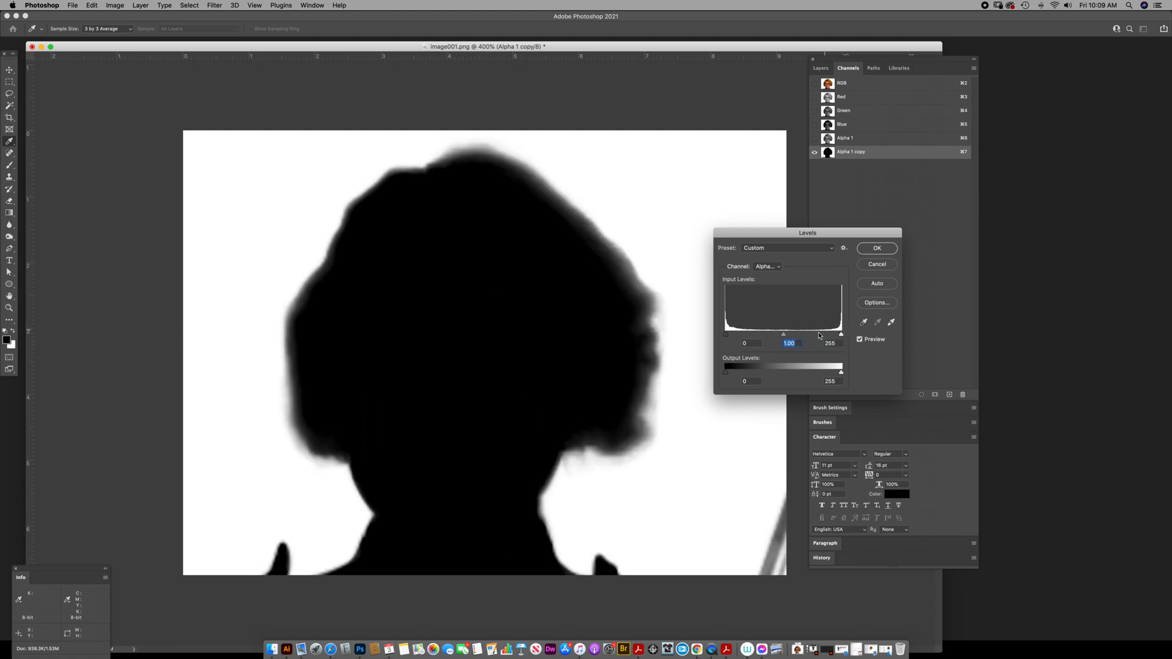
left_click_drag(727, 336, 701, 332)
mouse_move(842, 336)
left_mouse_down()
mouse_move(733, 337)
mouse_move(842, 336)
left_mouse_up()
left_click(876, 266)
Step: Burn the faint gray specks inside the silhouette with an enlarged Burn tool brush, range Shadows, exposure 100%
key("z")
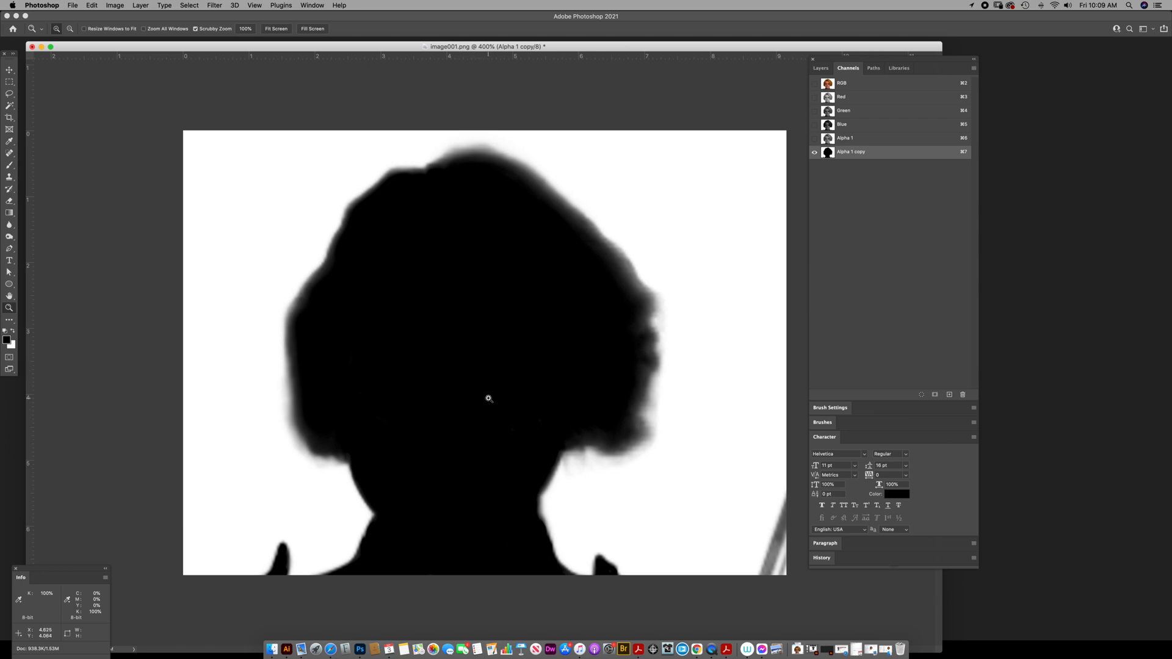
left_click(9, 237)
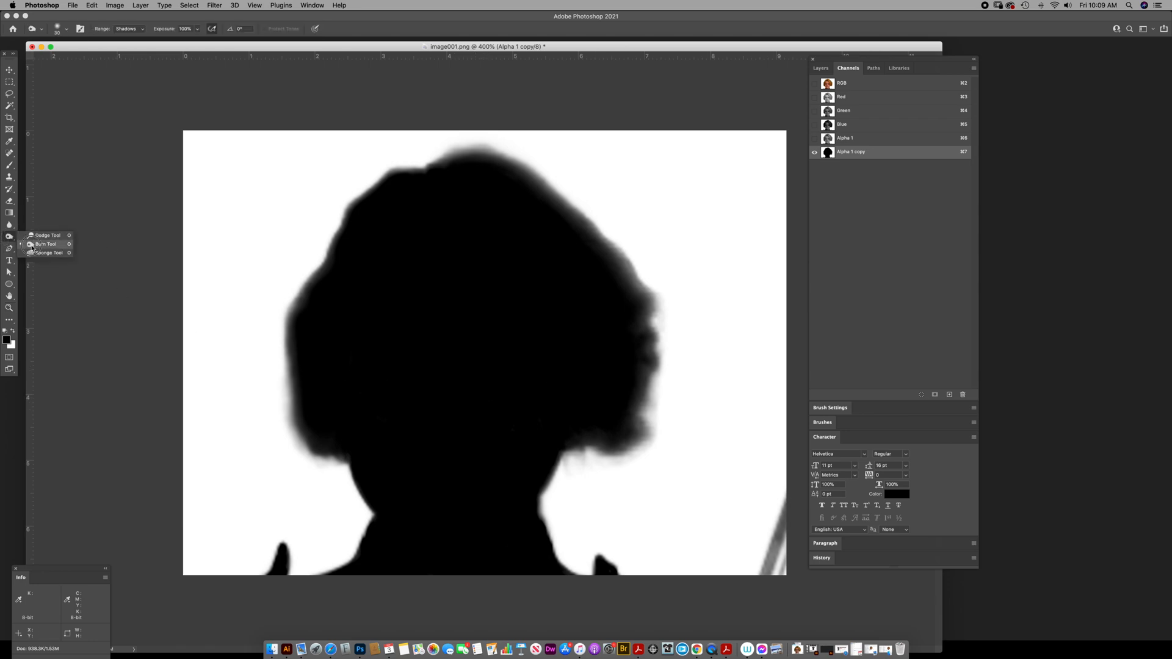
left_click(33, 244)
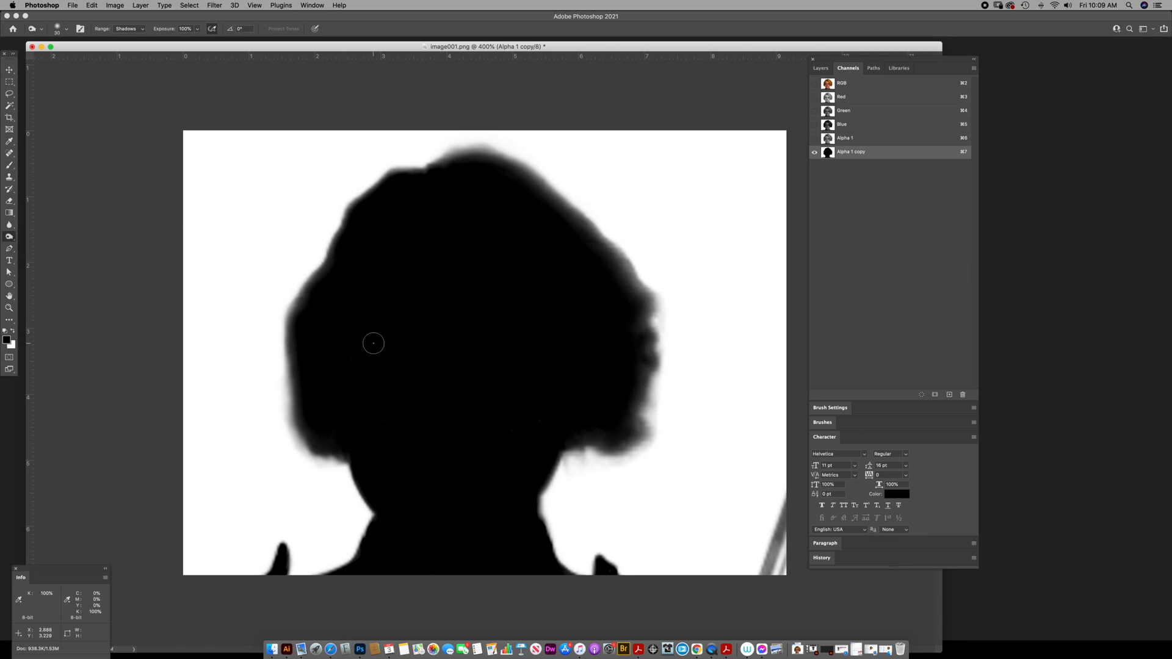
key("bracketright")
key("bracketright")
key("bracketright")
key("bracketright")
key("[")
key("bracketright")
key("bracketright")
Step: Test the mask with a temporary Levels adjustment and burn the upper left part of the hair with a smaller brush
key("super+l")
left_click_drag(842, 335, 897, 339)
left_click(890, 269)
key("o")
key("[")
mouse_move(389, 204)
left_mouse_down()
mouse_move(373, 206)
mouse_move(445, 183)
mouse_move(439, 196)
mouse_move(382, 203)
mouse_move(423, 231)
left_mouse_up()
Step: Recheck the silhouette for leftover grays with a temporary Levels adjustment, discard it, and examine the overall outline
key("super+l")
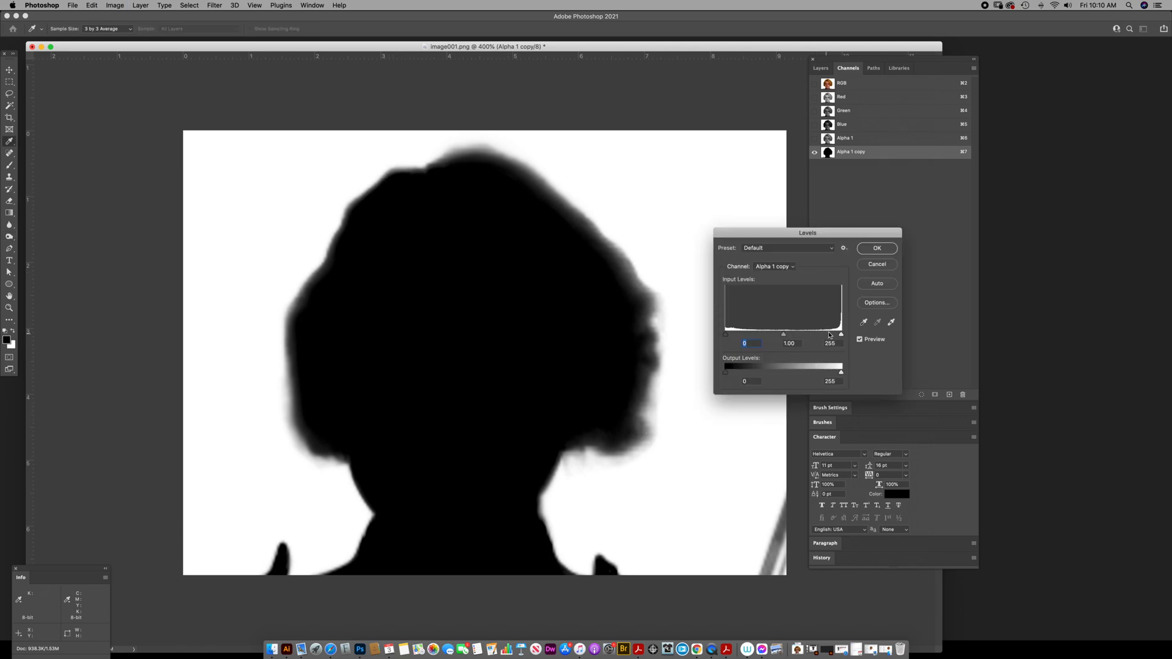
left_click_drag(841, 334, 955, 356)
left_click(878, 264)
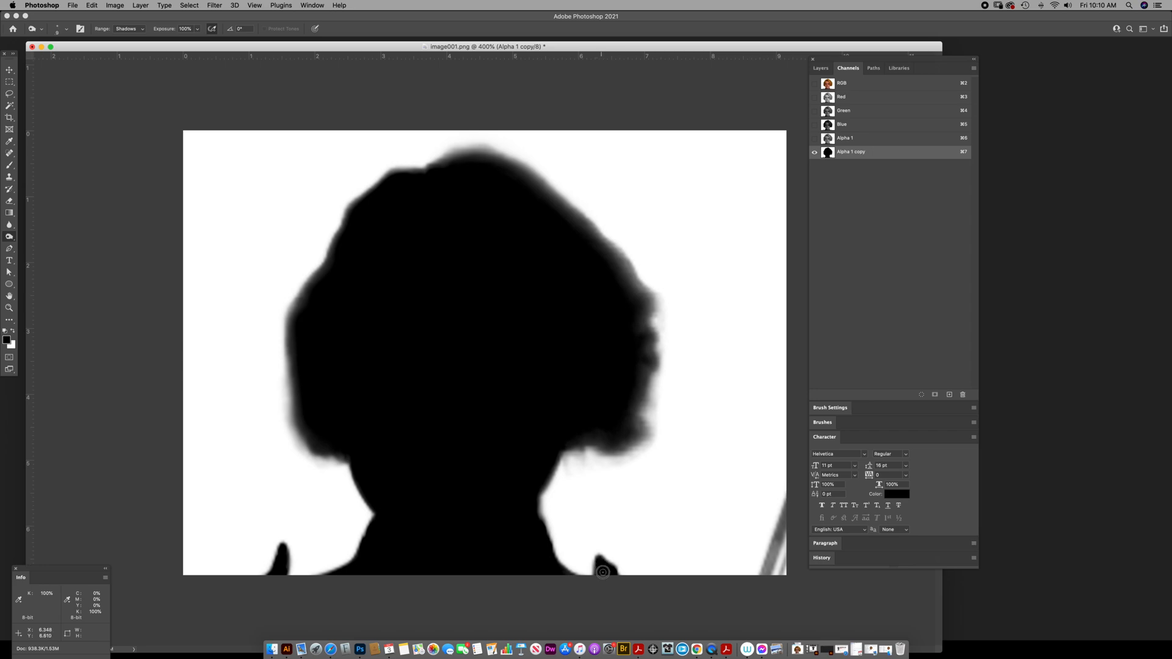
key("z")
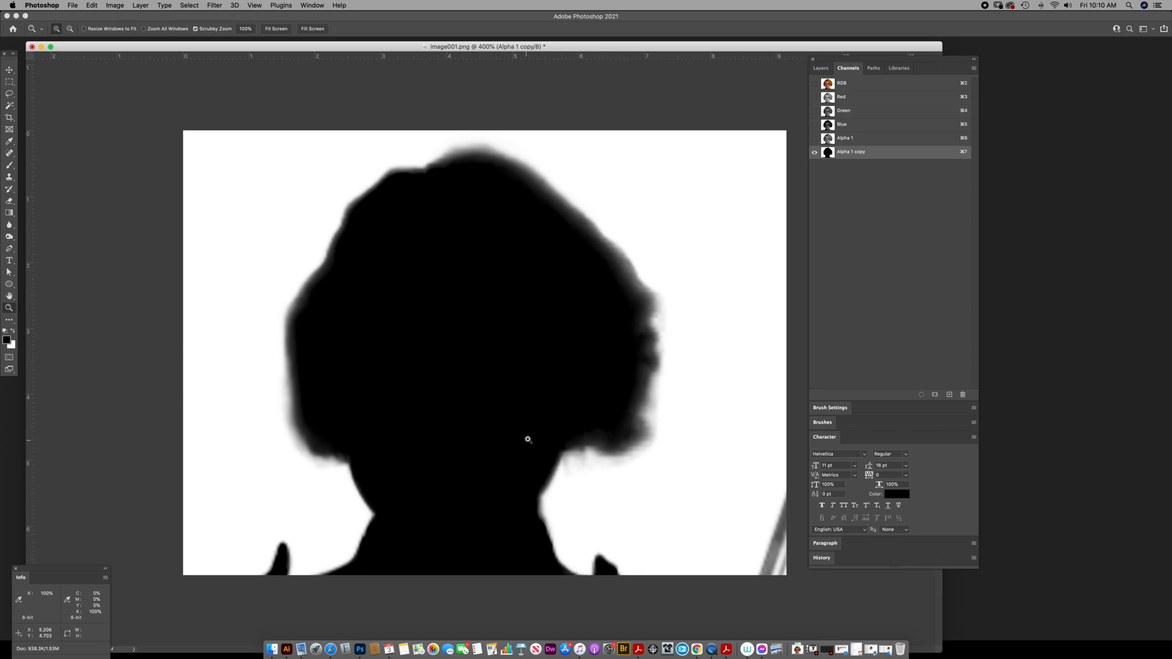
left_click(546, 427, "alt")
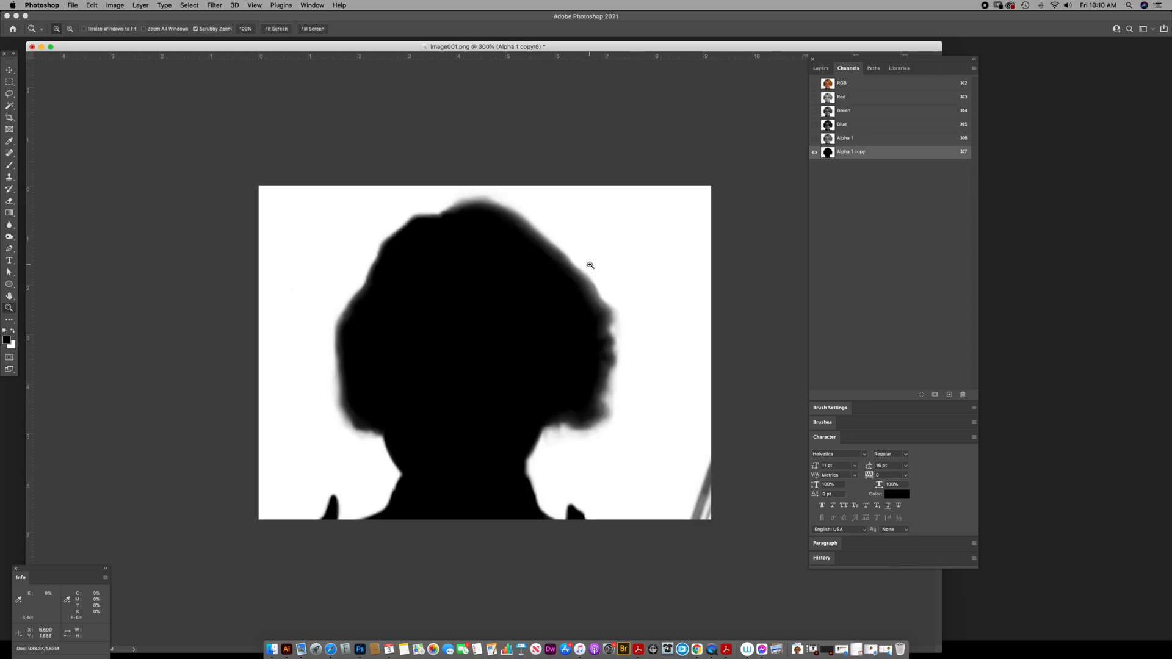
left_click(515, 255)
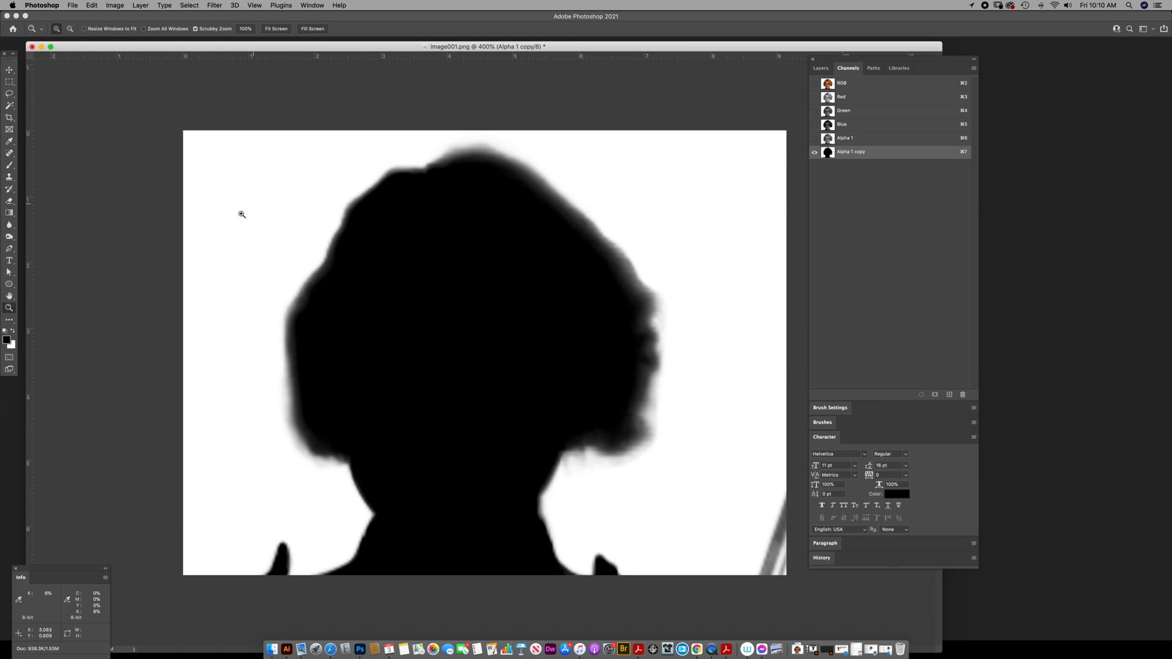
Step: Soften the hair and neck outline with the Blur tool in Darken mode at 100% strength
left_click(9, 224)
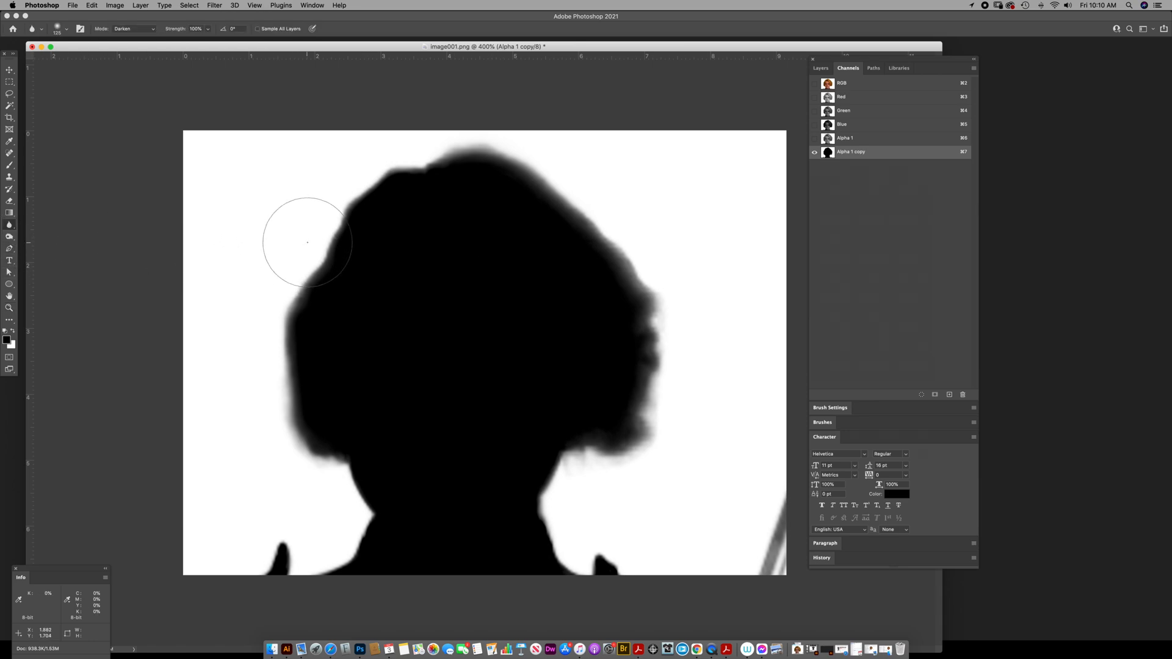
mouse_move(313, 248)
left_mouse_down()
mouse_move(283, 324)
mouse_move(281, 313)
mouse_move(310, 458)
mouse_move(332, 448)
mouse_move(322, 411)
mouse_move(327, 240)
mouse_move(404, 166)
mouse_move(326, 253)
mouse_move(453, 155)
left_mouse_up()
mouse_move(536, 185)
left_mouse_down()
mouse_move(613, 240)
mouse_move(585, 229)
mouse_move(642, 307)
mouse_move(647, 285)
mouse_move(618, 238)
mouse_move(589, 220)
mouse_move(655, 339)
mouse_move(643, 350)
mouse_move(652, 394)
mouse_move(634, 401)
mouse_move(650, 373)
mouse_move(629, 405)
mouse_move(636, 438)
mouse_move(623, 438)
mouse_move(645, 446)
mouse_move(612, 460)
mouse_move(638, 447)
mouse_move(562, 453)
mouse_move(541, 513)
mouse_move(559, 553)
left_mouse_up()
left_click_drag(383, 508, 343, 461)
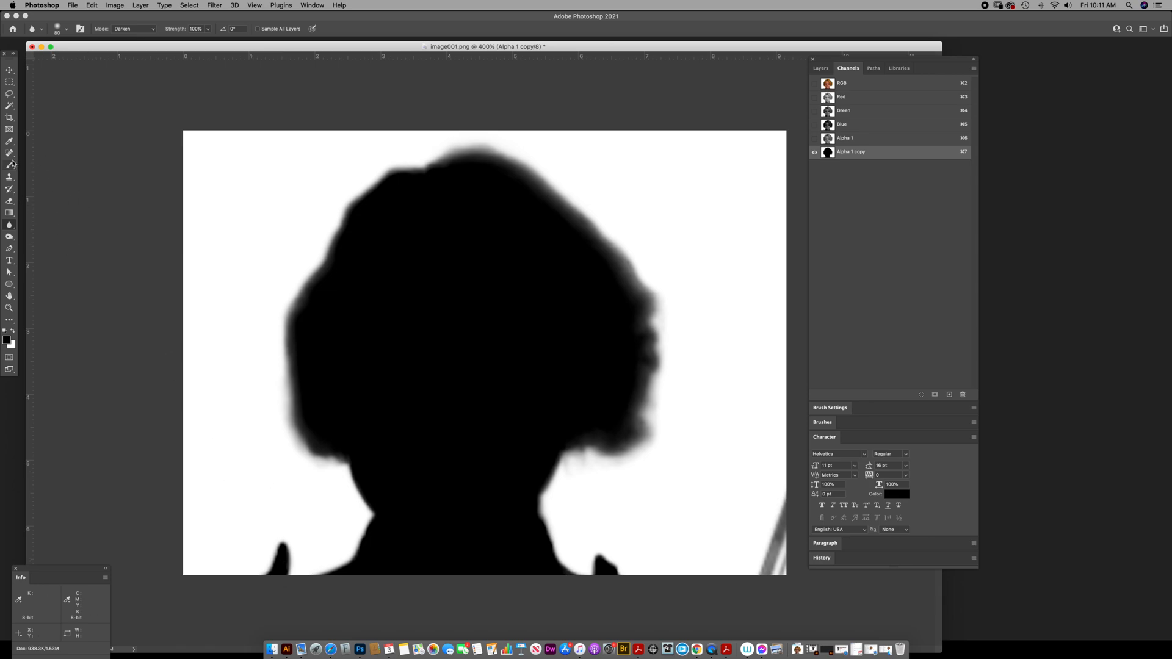
Step: Dodge the background beside the small shoulder tip at the lower left with a smaller brush, range Highlights, exposure 29%
left_click(10, 237)
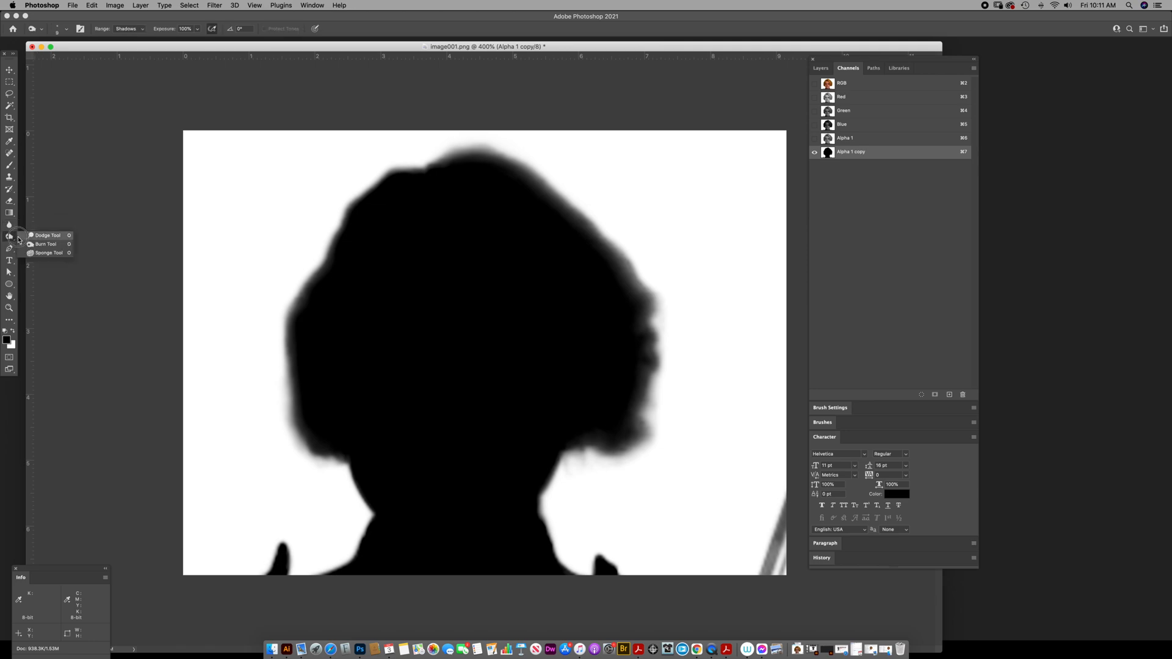
left_click(47, 235)
key("bracketleft")
key("bracketleft")
key("bracketleft")
key("bracketleft")
key("bracketleft")
key("bracketleft")
mouse_move(260, 562)
left_mouse_down()
mouse_move(259, 579)
mouse_move(292, 522)
mouse_move(289, 558)
mouse_move(255, 540)
left_mouse_up()
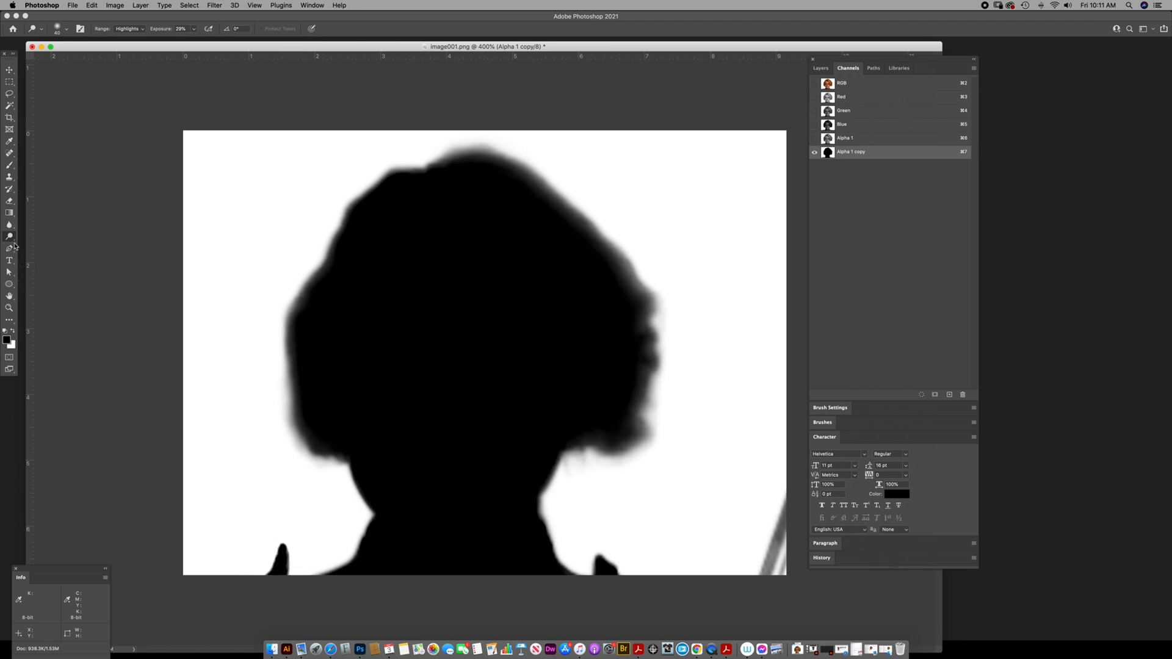
Step: Burn the edges of both small shoulder tips along the image's lower edge, range Shadows, exposure 100%
left_click_drag(9, 235, 43, 245)
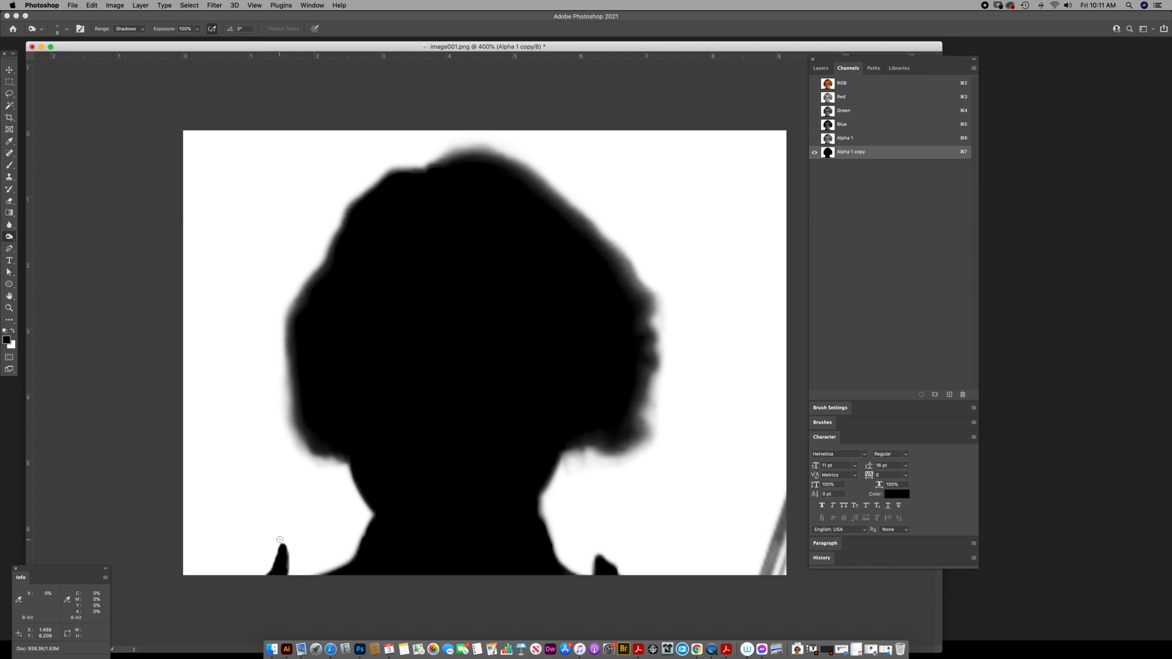
mouse_move(257, 602)
left_mouse_down()
mouse_move(273, 548)
mouse_move(287, 574)
left_mouse_up()
key("bracketright")
mouse_move(601, 547)
left_mouse_down()
mouse_move(622, 571)
mouse_move(597, 548)
mouse_move(591, 574)
left_mouse_up()
Step: Dodge the highlights around the right shoulder tip and along both neck and shoulder edges at 29% exposure
left_click_drag(9, 238, 35, 236)
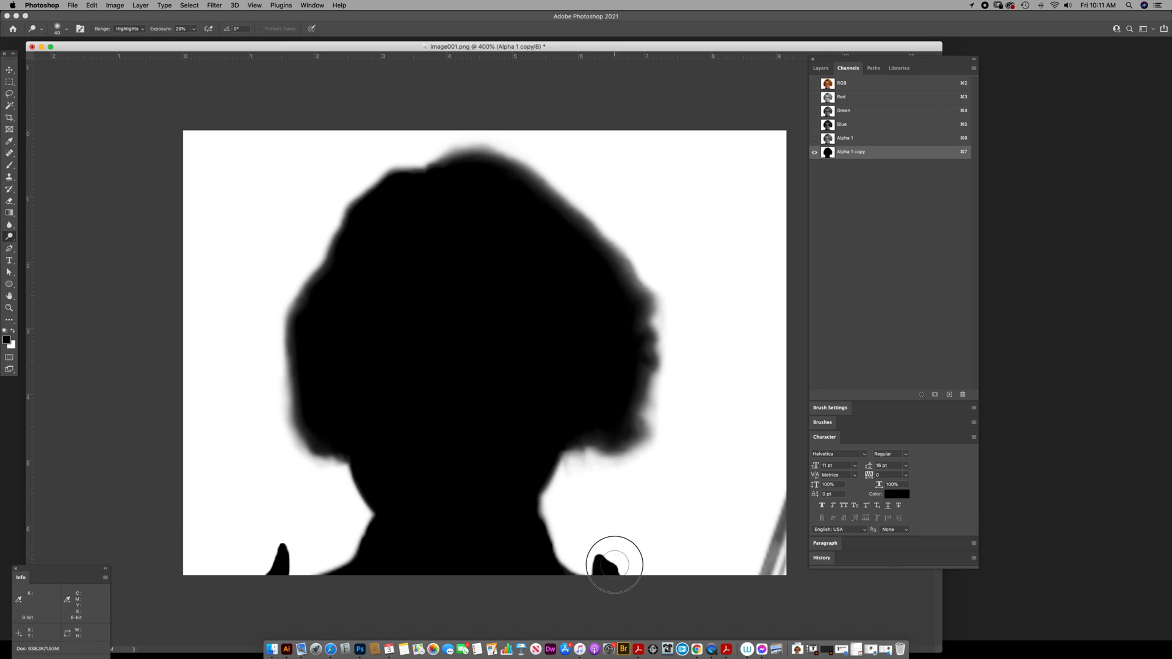
mouse_move(557, 523)
left_mouse_down()
mouse_move(542, 544)
mouse_move(571, 569)
left_mouse_up()
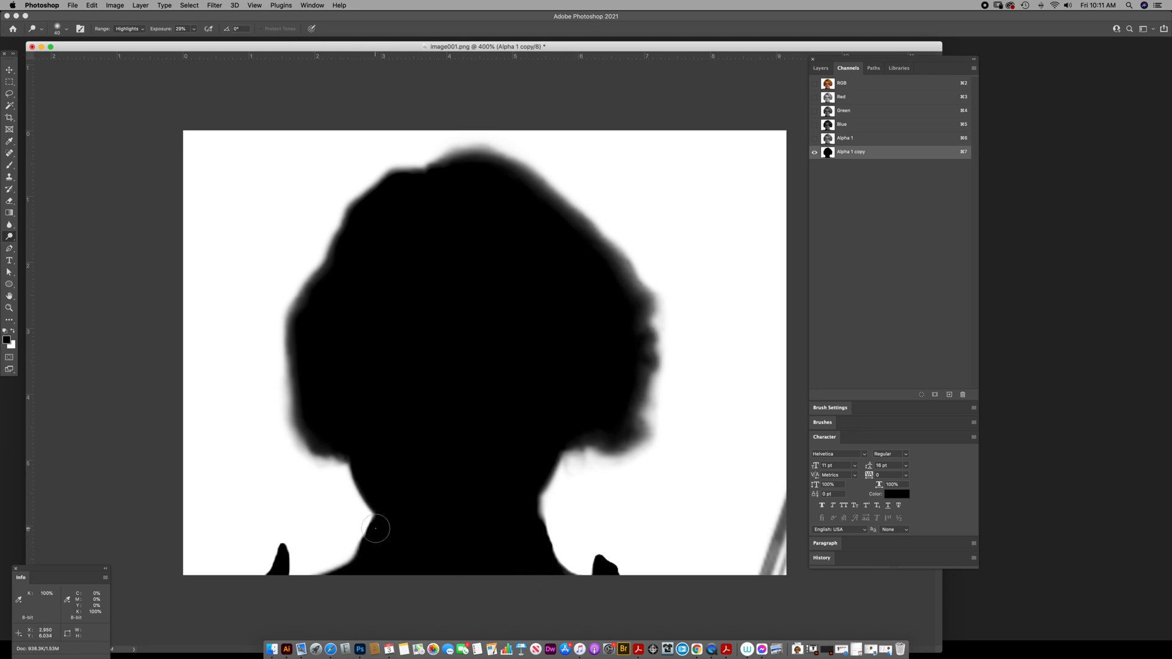
key("bracketright")
key("bracketright")
key("bracketright")
mouse_move(351, 552)
left_mouse_down()
mouse_move(309, 565)
mouse_move(315, 580)
left_mouse_up()
Step: Burn the shadows along the left and right neck and shoulder edges at 100% exposure
left_click(10, 236)
left_click(36, 247)
left_click_drag(370, 528, 325, 581)
left_click_drag(373, 523, 401, 545)
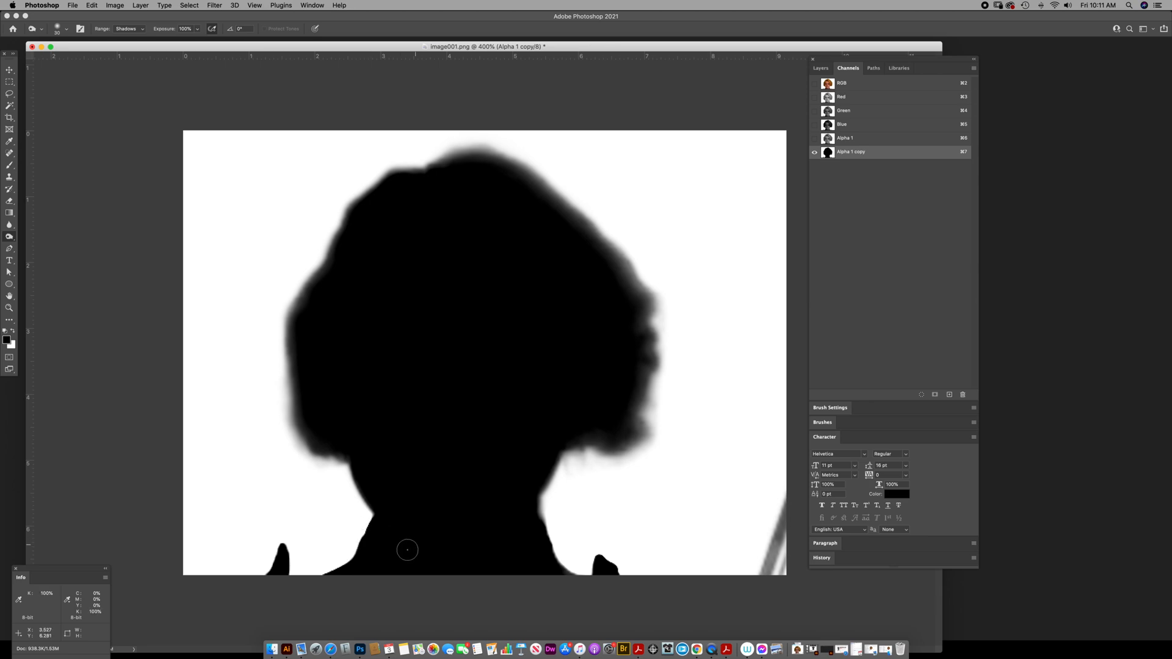
left_click(541, 525)
left_click(550, 548)
left_click(561, 563)
left_click(573, 576)
left_click(576, 578)
Step: Load the Alpha 1 copy channel as a selection and examine its boundary at pixel level on the upper right hair edge
left_click(828, 153, "super")
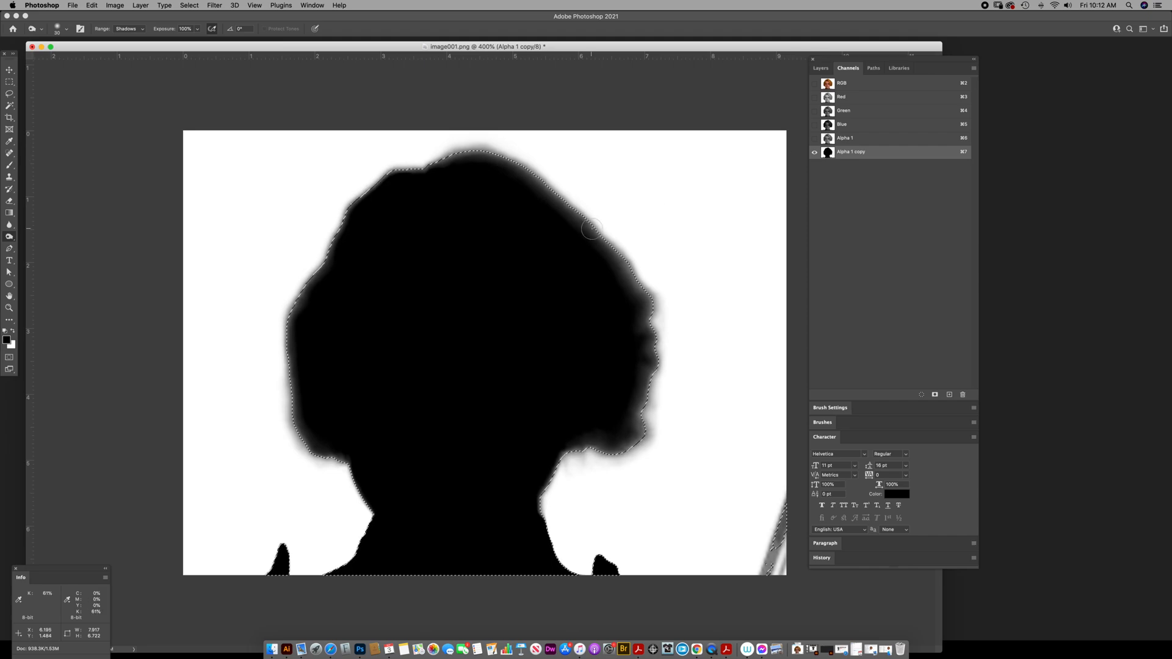
key("z")
left_click_drag(604, 236, 684, 291)
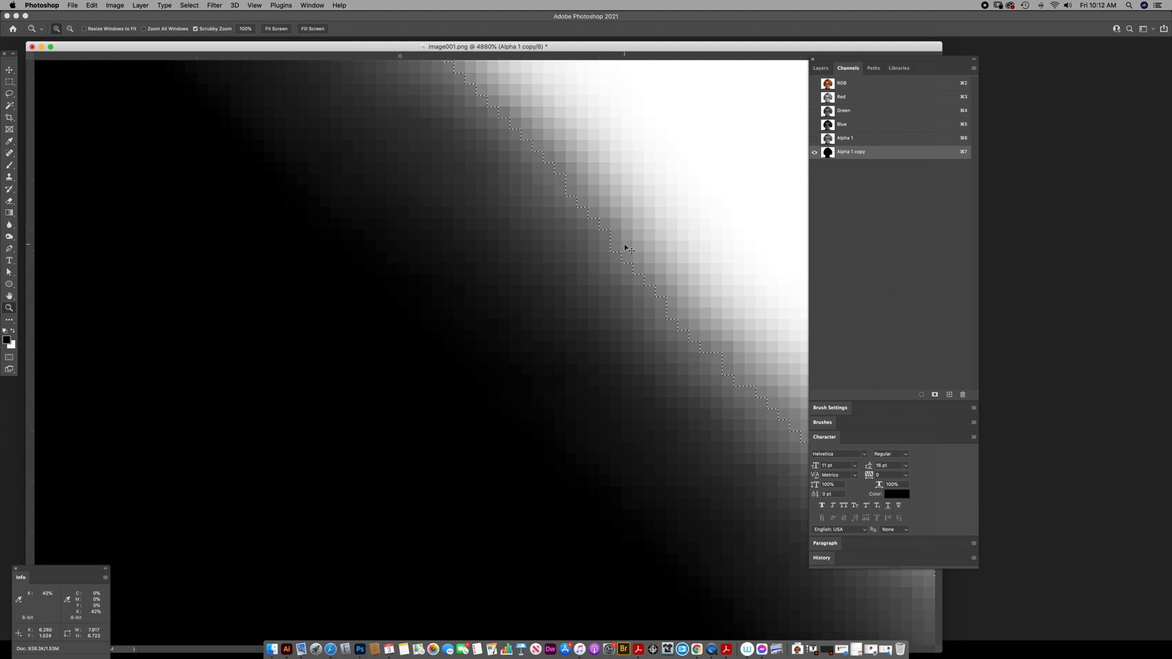
left_click_drag(643, 221, 564, 293)
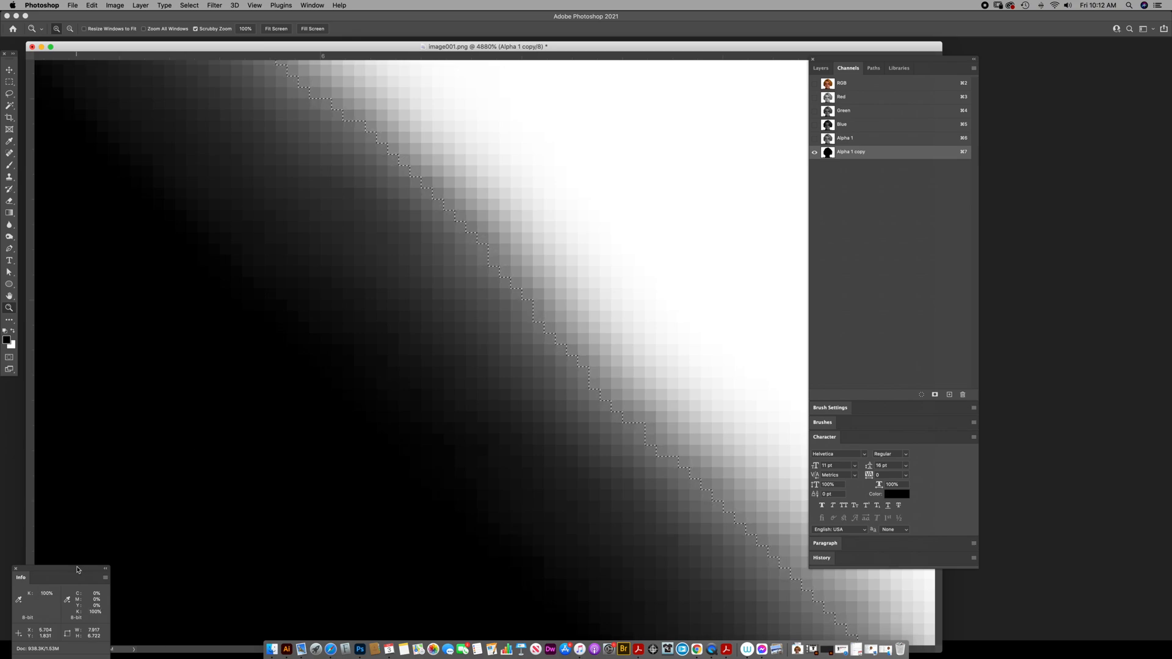
Step: Read the black percentages of pixels along the selection boundary with the Info readout beside it, and review the full silhouette
left_click_drag(78, 570, 478, 296)
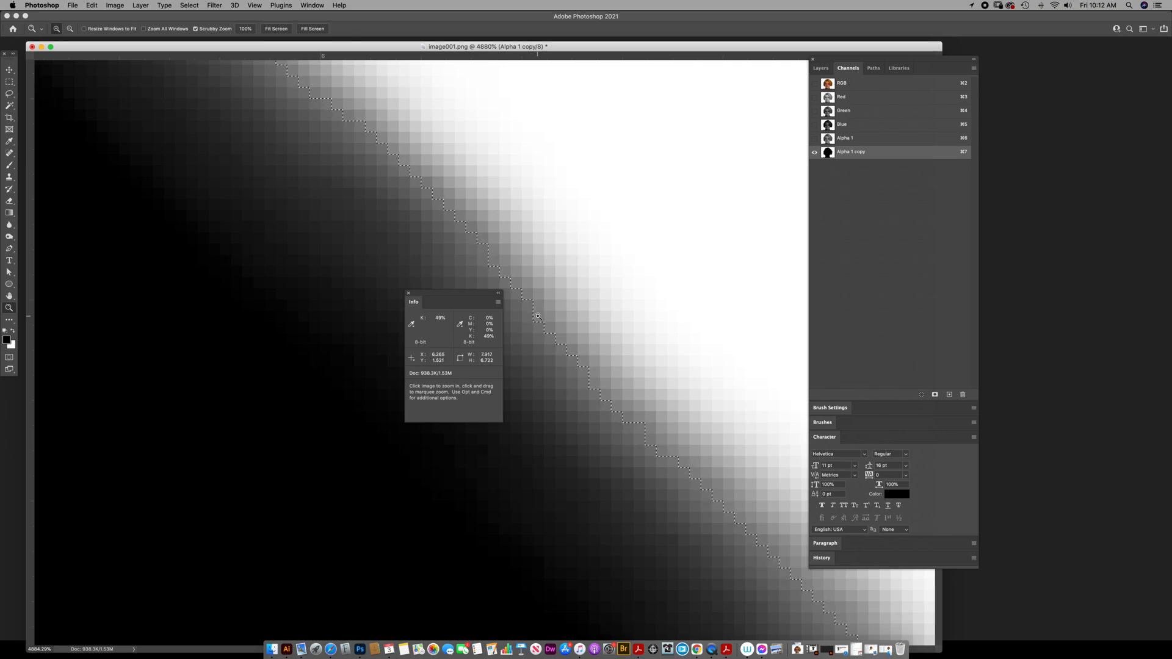
left_click_drag(424, 294, 52, 512)
left_click(656, 399, "alt")
left_click(655, 398, "alt")
left_click(655, 399, "alt")
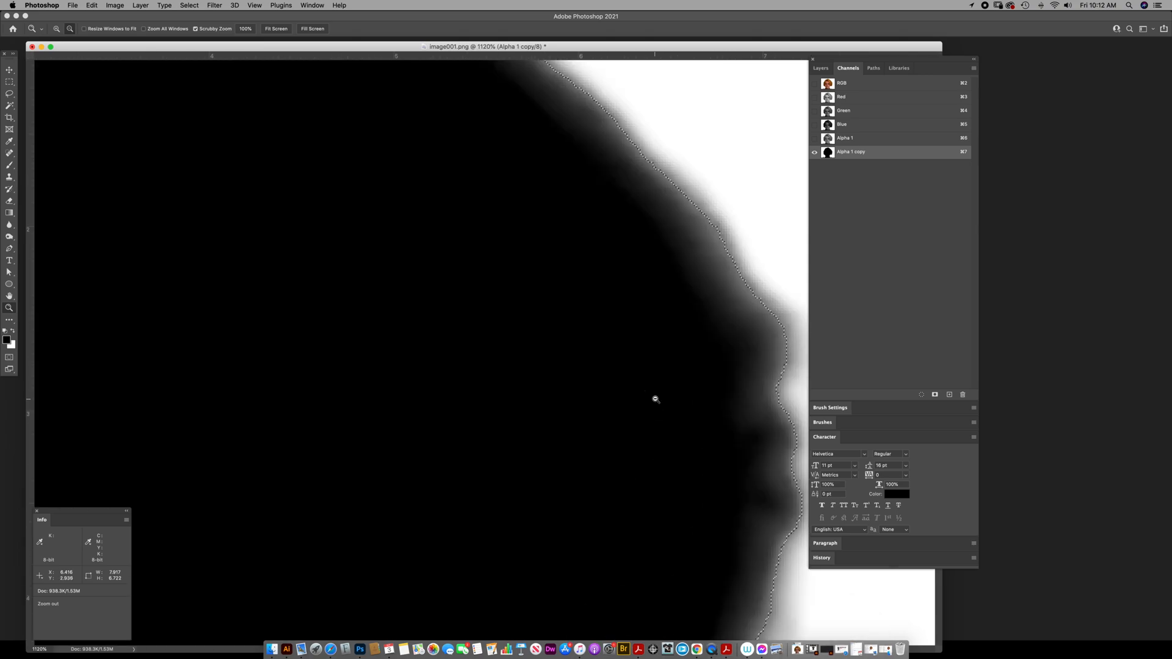
left_click(665, 388, "alt")
left_click(664, 388, "alt")
left_click(665, 387, "alt")
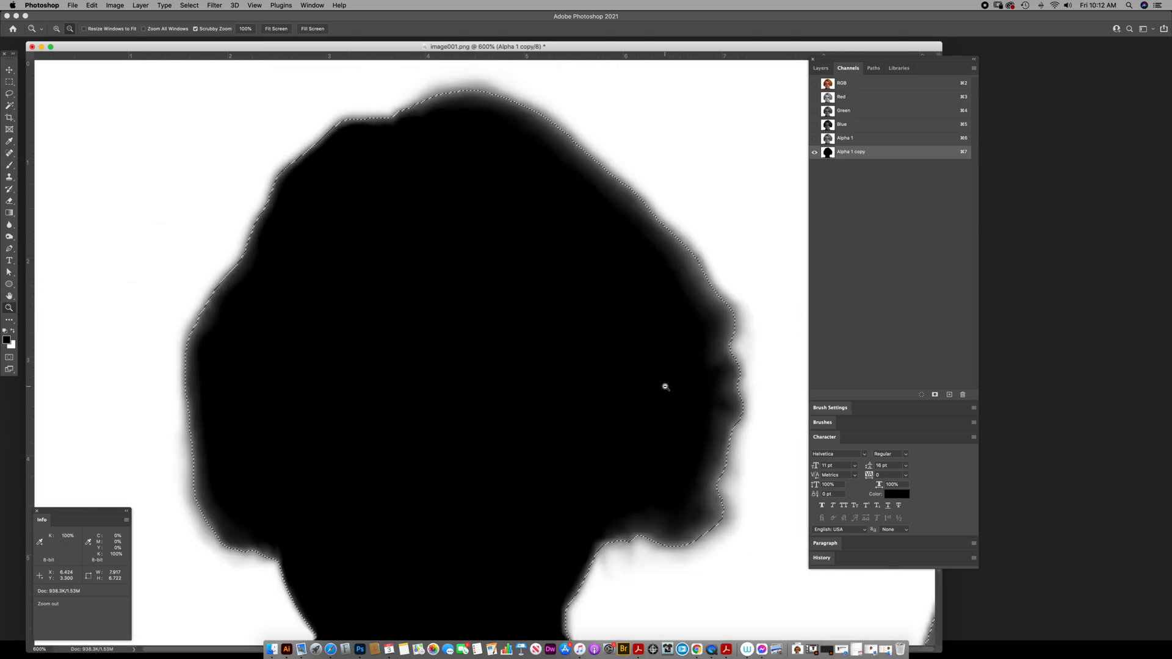
Step: Return to the RGB composite, convert the locked Background into Layer 0, and duplicate that layer with the selection still active
left_click(665, 388, "alt")
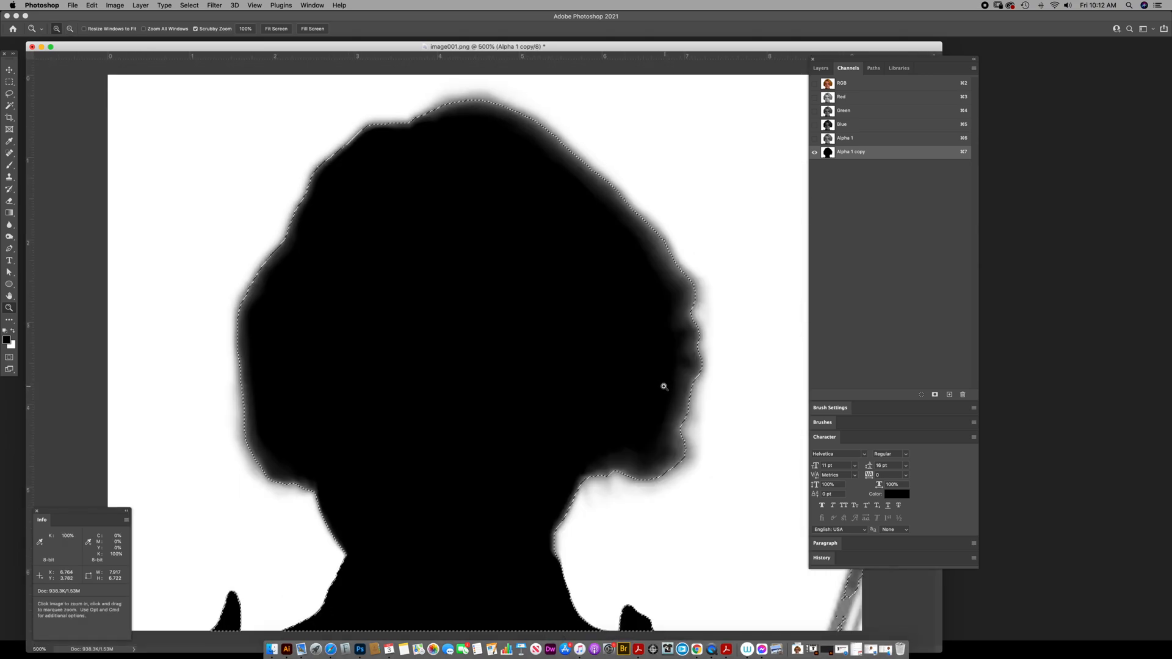
left_click(834, 85)
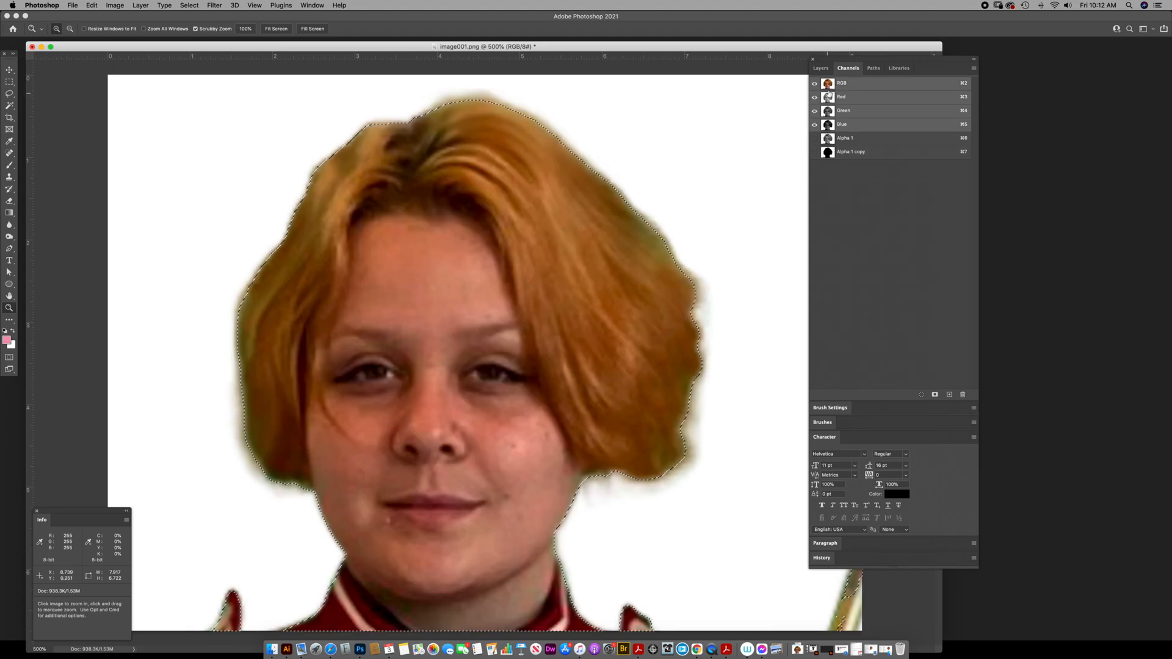
left_click(821, 68)
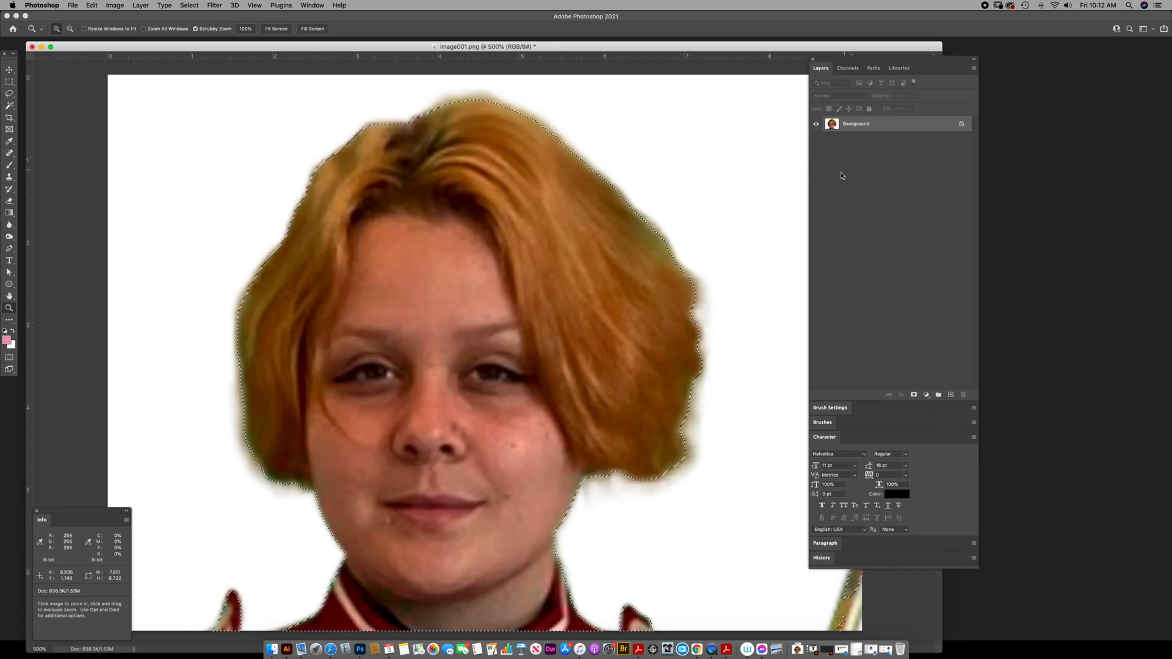
double_click(833, 127)
left_click(664, 287)
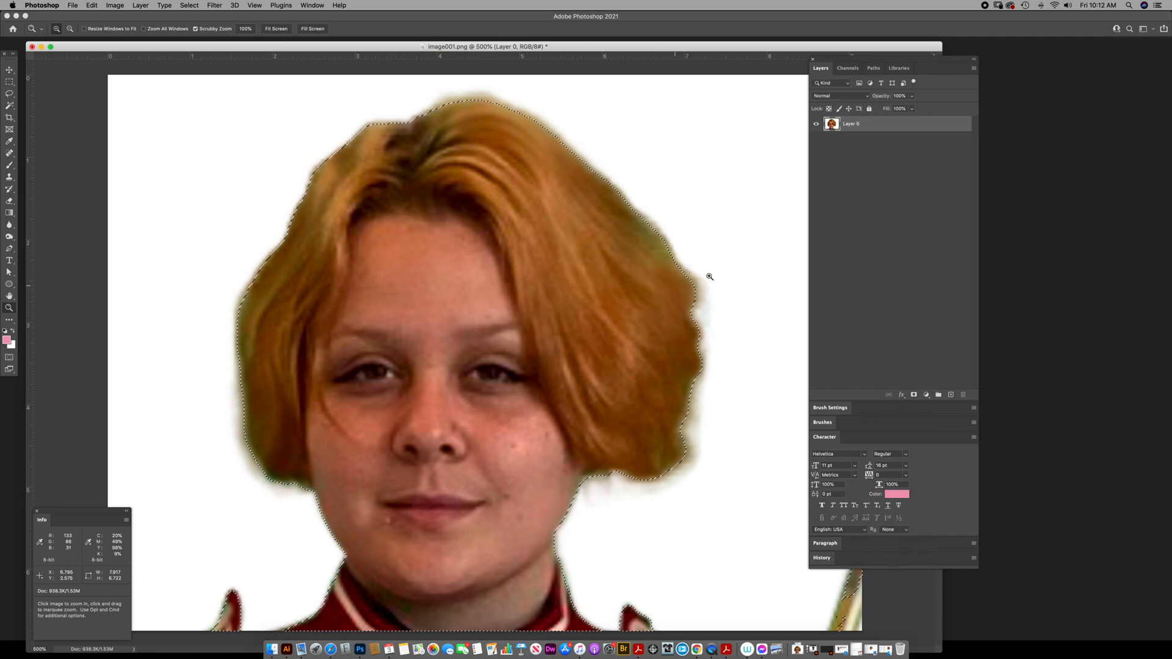
left_click_drag(841, 141, 950, 395)
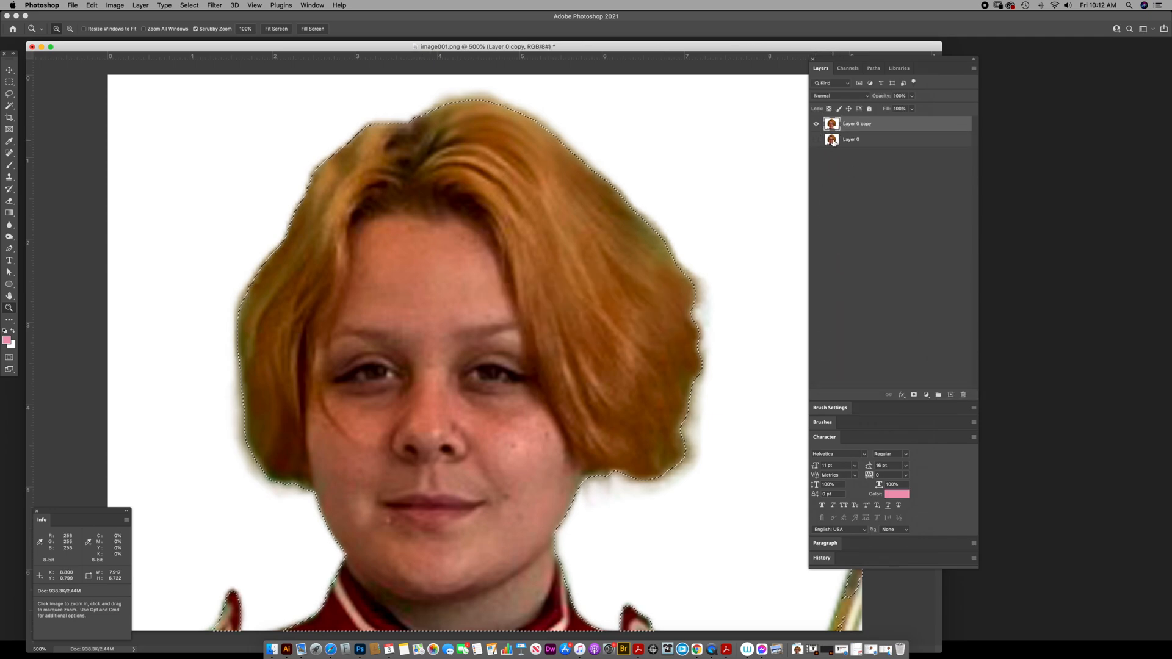
Step: Try a brush stroke across the selected hair edge and clearing the selected area on Layer 0 copy, undoing both
key("b")
mouse_move(586, 226)
left_mouse_down()
mouse_move(641, 191)
mouse_move(549, 238)
mouse_move(617, 200)
left_mouse_up()
key("super+z")
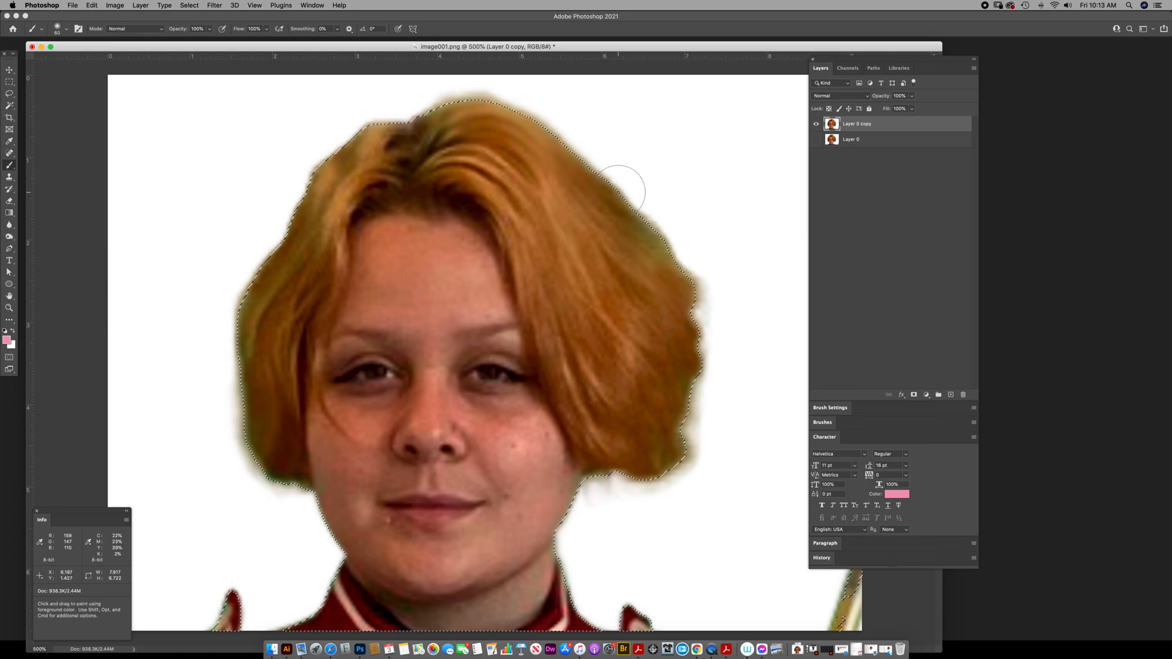
key("Delete")
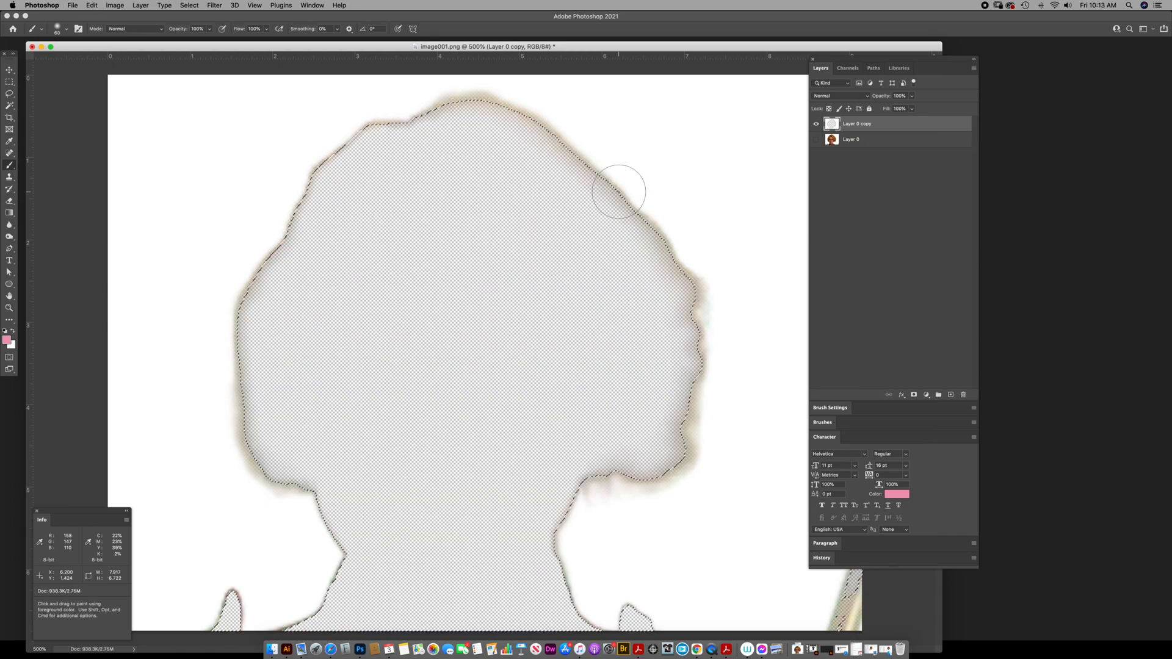
key("super+z")
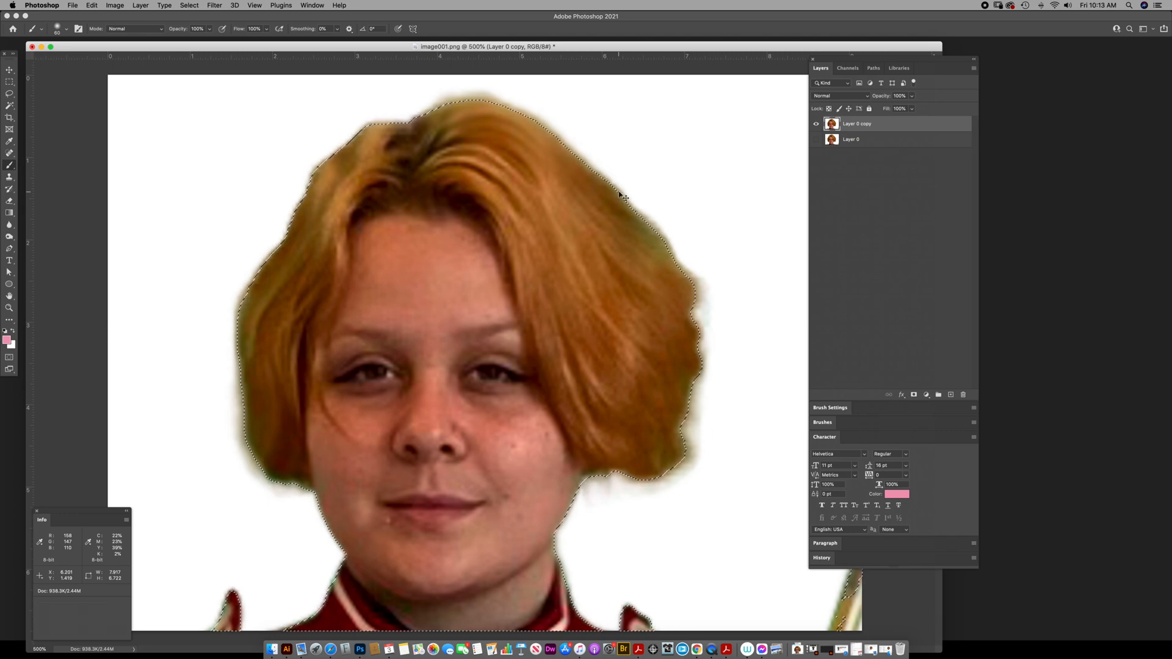
Step: Invert the selection, delete the white background from Layer 0 copy, and deselect
key("shift+super+i")
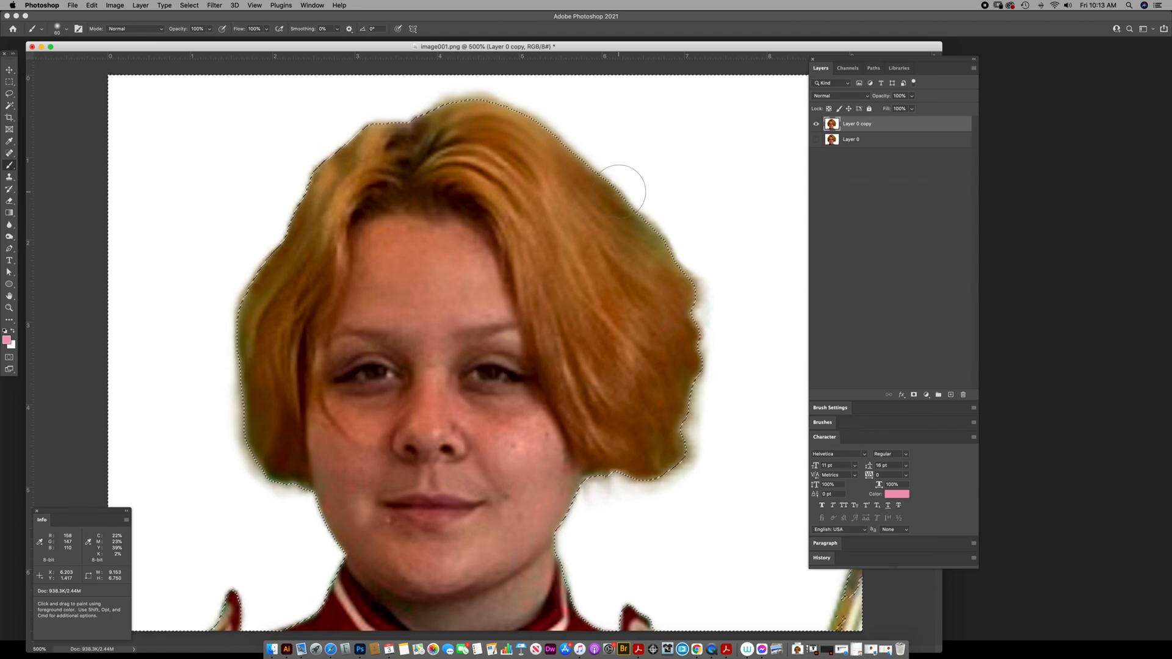
key("Delete")
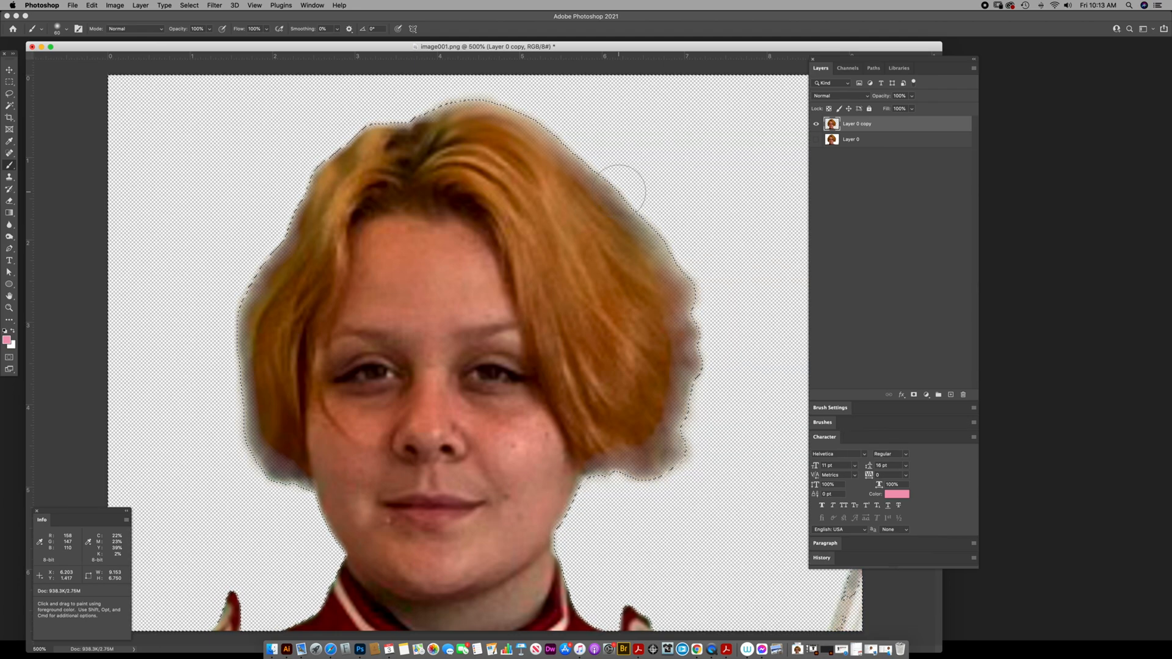
key("super+d")
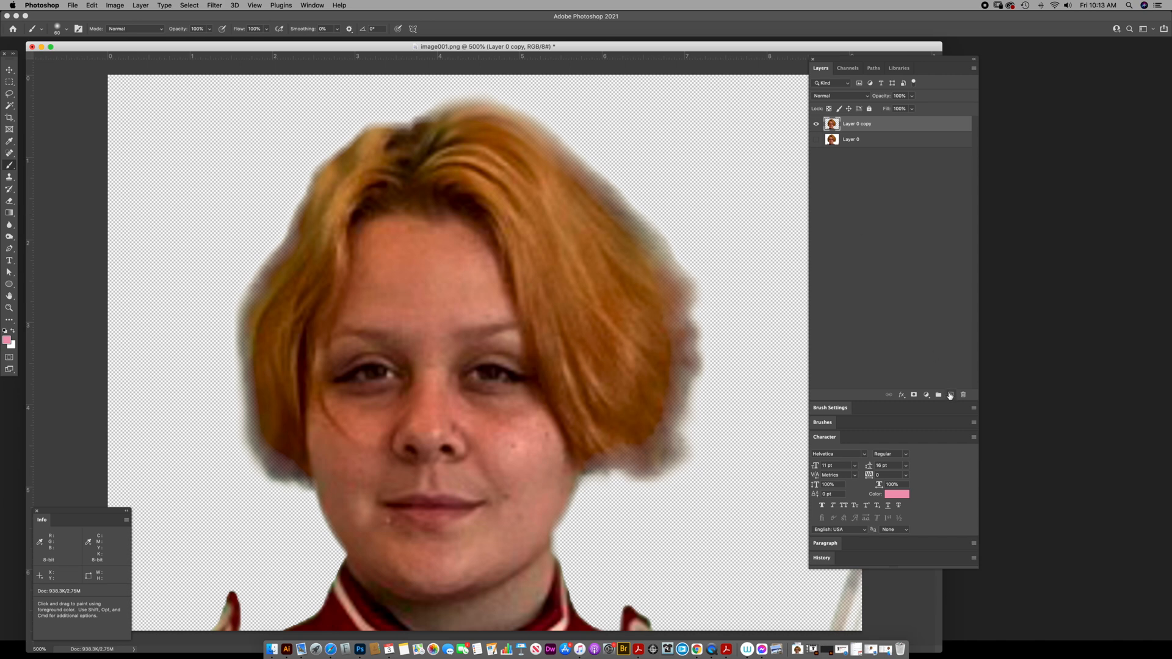
Step: Add a new layer directly beneath Layer 0 copy and fill it with black as a backdrop
left_click(950, 396)
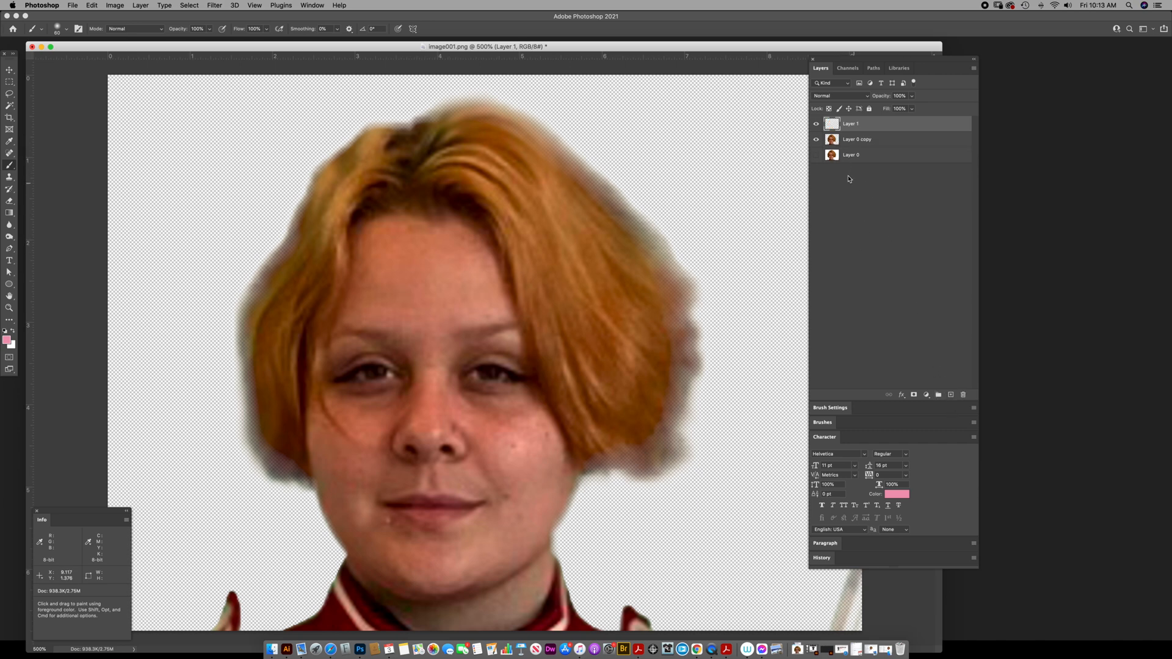
left_click_drag(832, 128, 832, 150)
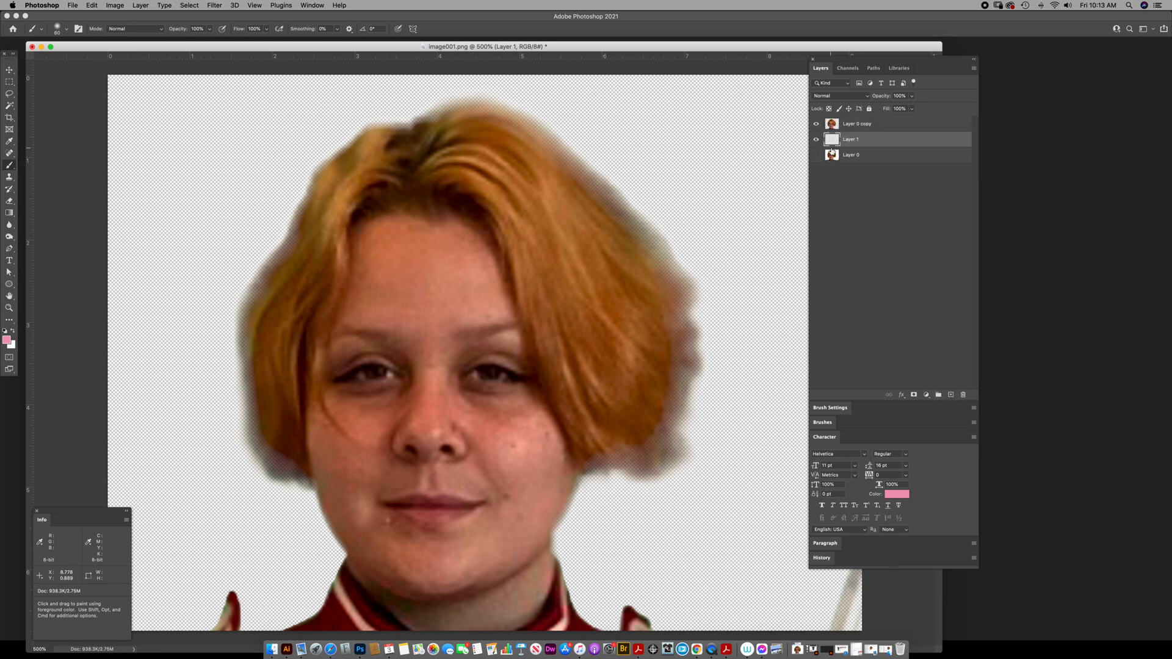
key("x")
key("x")
key("alt+BackSpace")
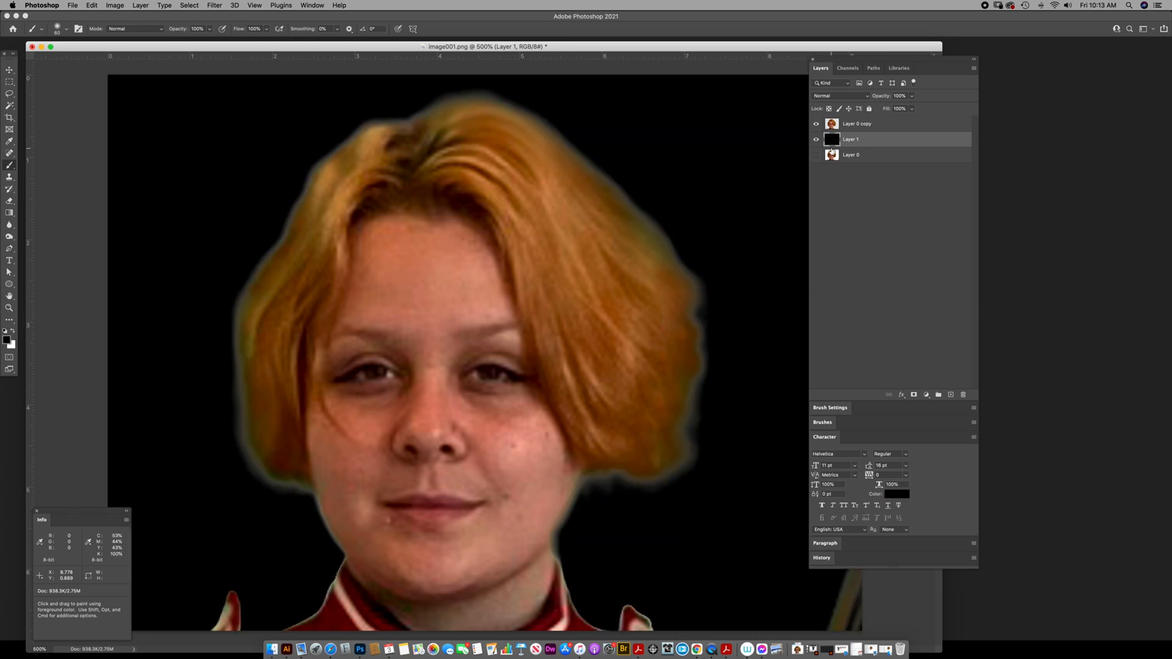
Step: Select Layer 0 copy and compare the cutout against black with the Alpha 1 copy mask shown over it
key("z")
left_click(471, 240, "alt")
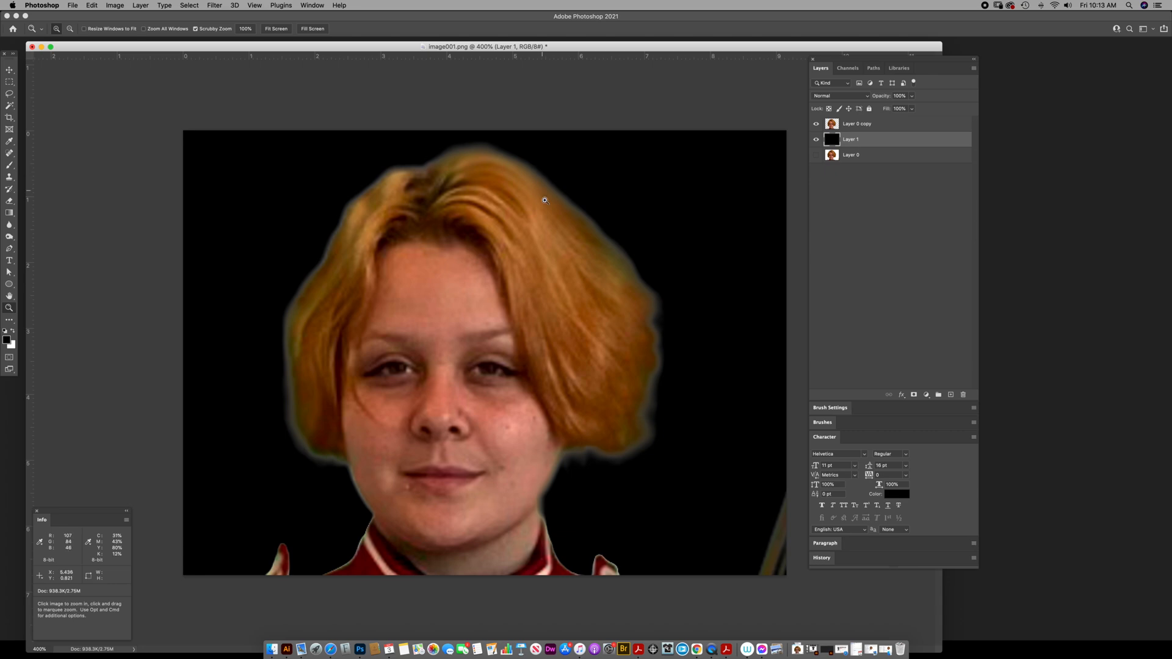
left_click(832, 126)
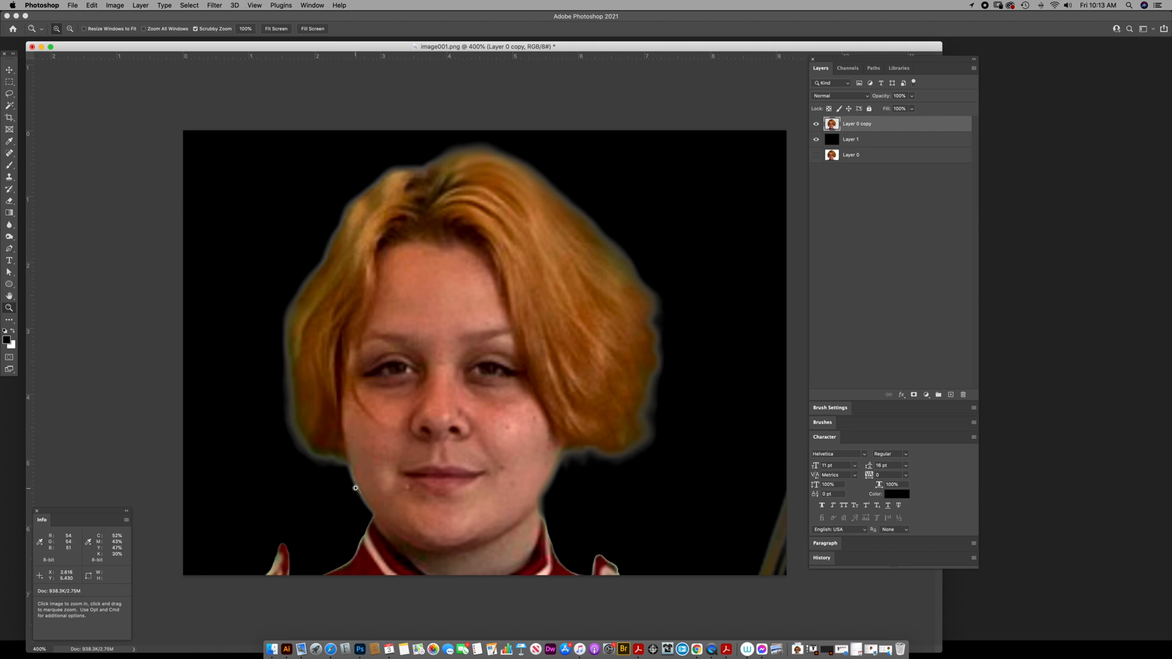
left_click(849, 69)
left_click(815, 153)
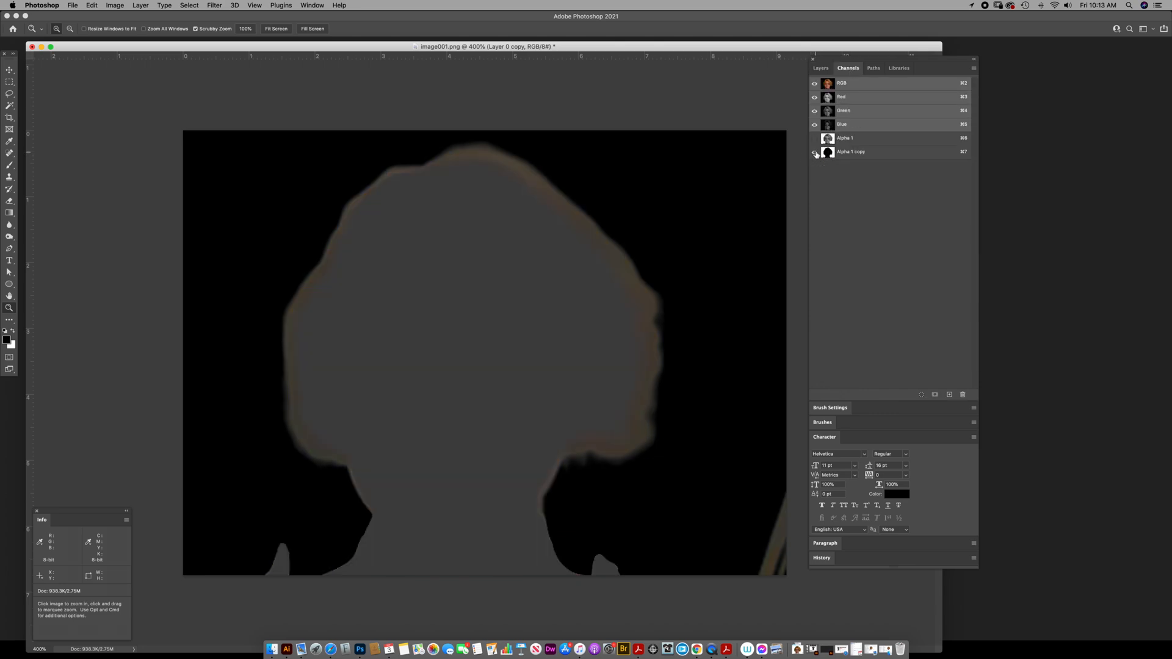
left_click(815, 153)
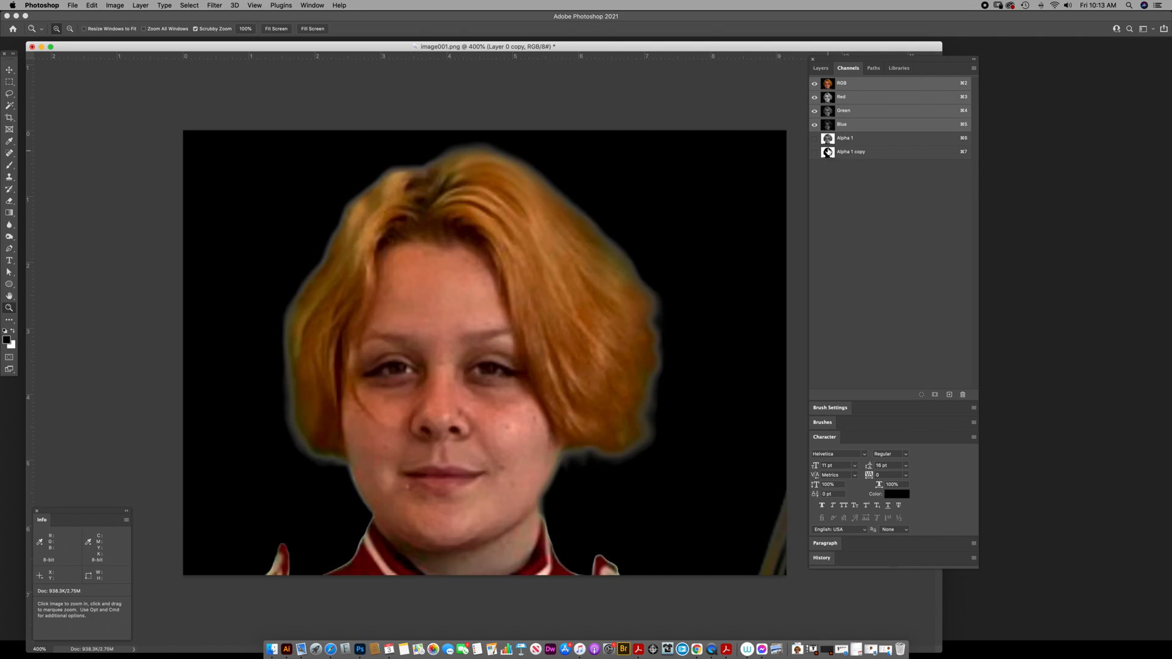
left_click(821, 69)
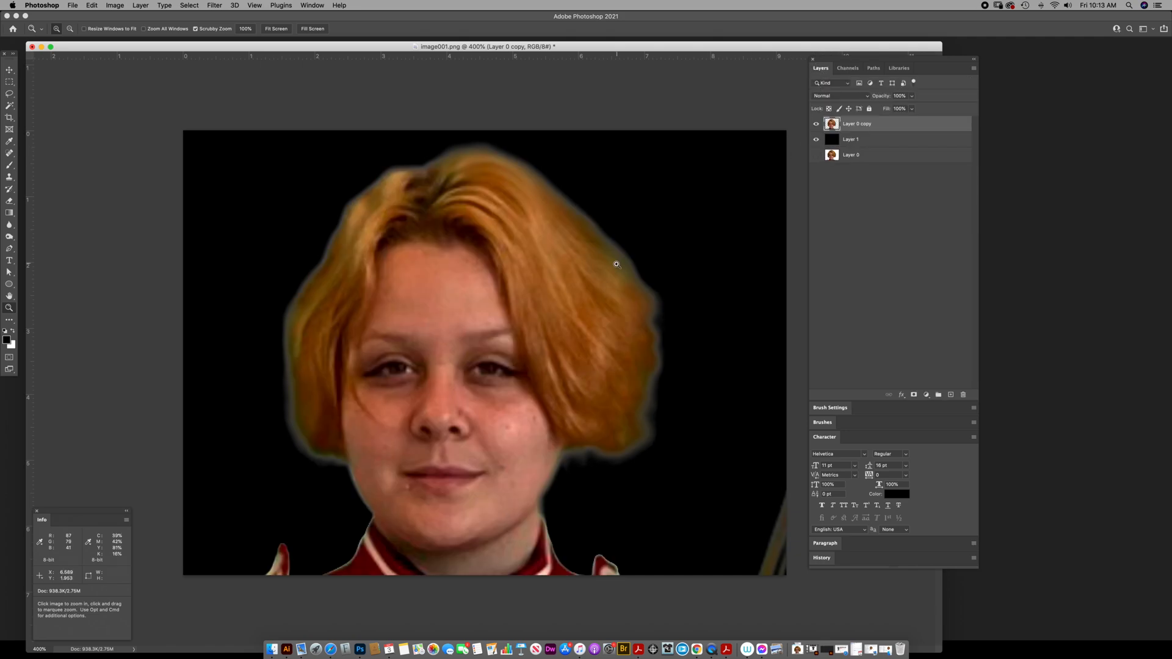
Step: Toggle the visibility of Layer 0 copy and inspect the light fringe around the collar and shoulders up close
left_click(816, 126)
left_click(816, 126)
left_click(603, 563)
left_click(603, 565)
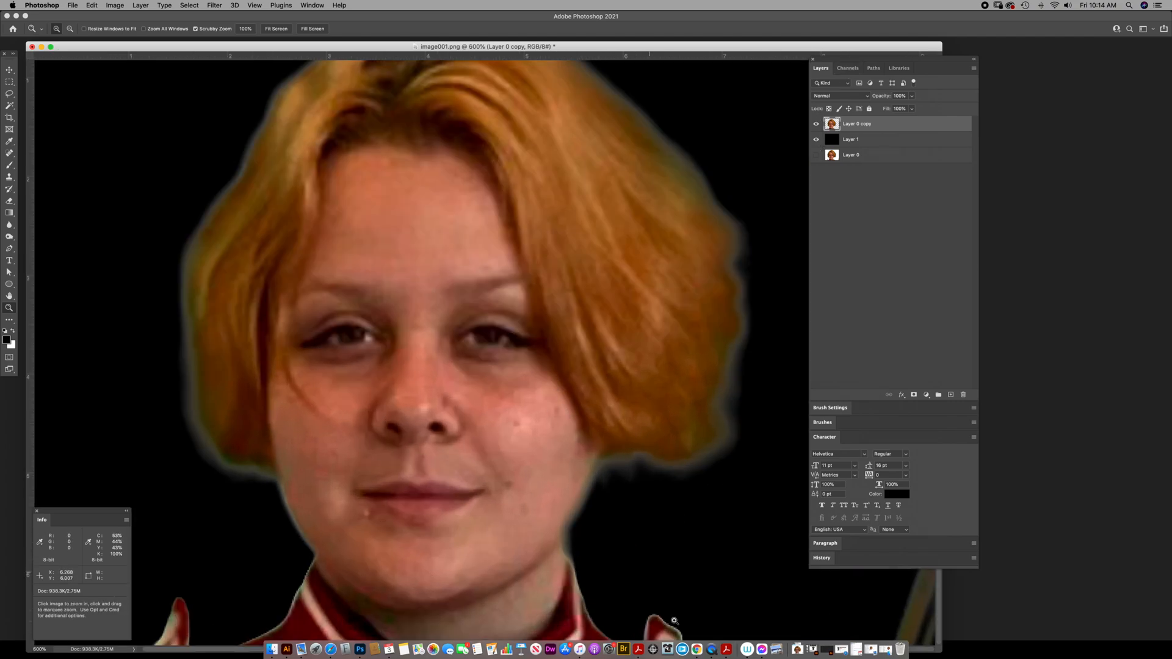
left_click(287, 610)
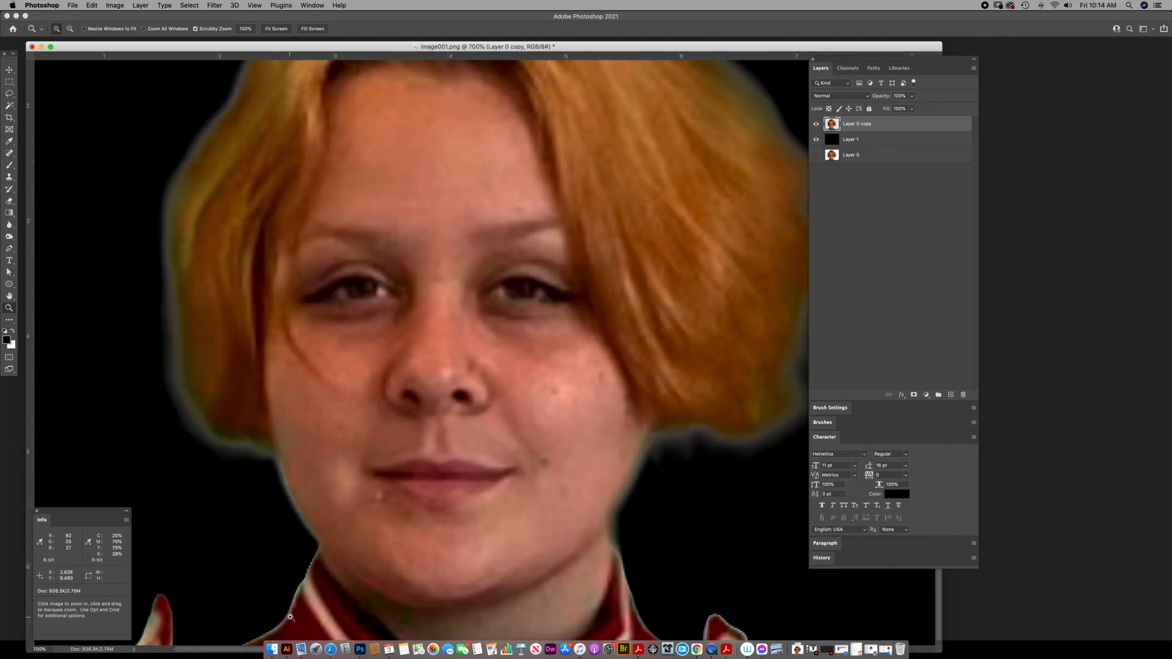
left_click_drag(332, 518, 379, 513)
key("b")
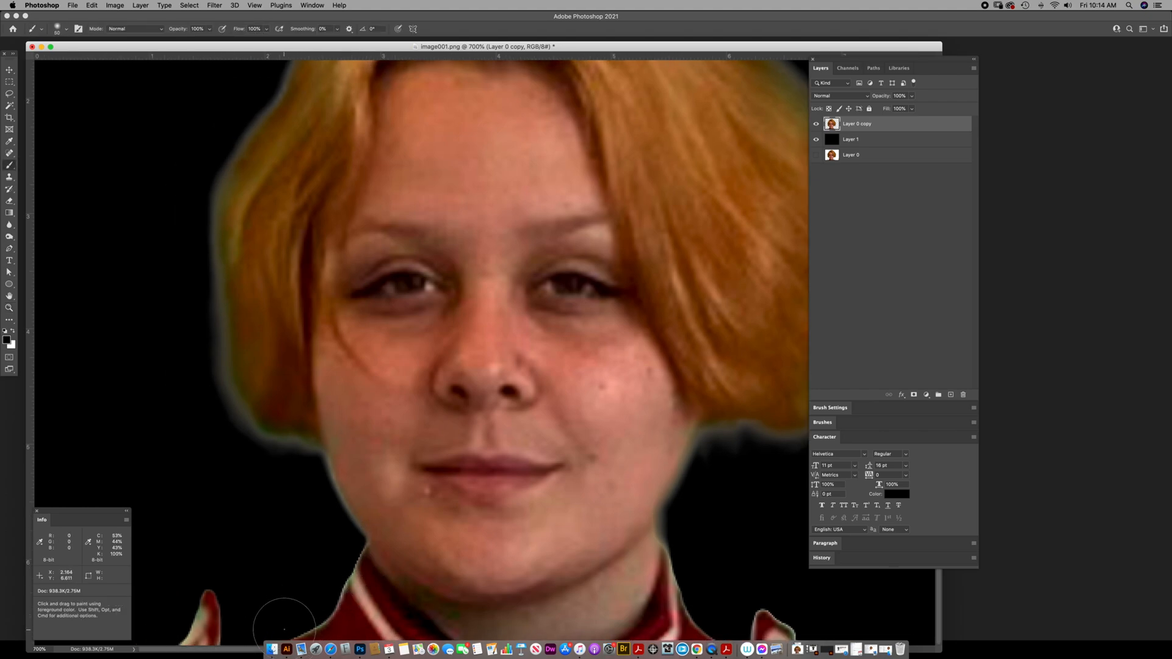
key("bracketleft")
key("bracketleft")
key("bracketleft")
key("bracketleft")
key("bracketleft")
key("bracketleft")
key("bracketleft")
scroll(343, 547, "right", 3)
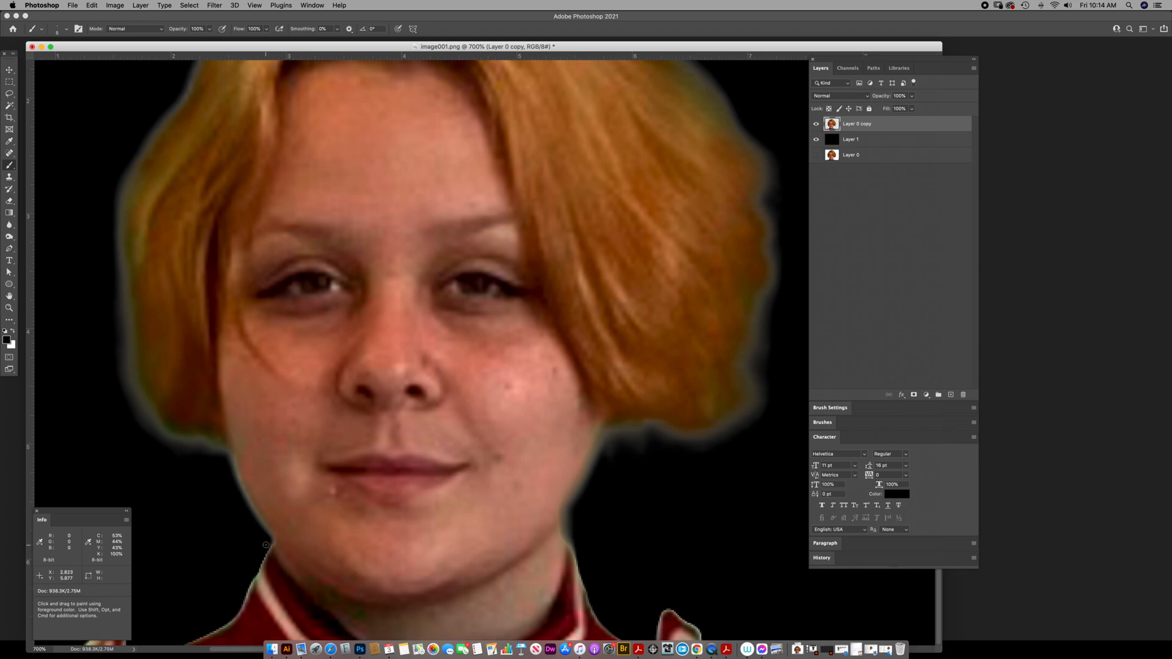
scroll(266, 544, "right", 1)
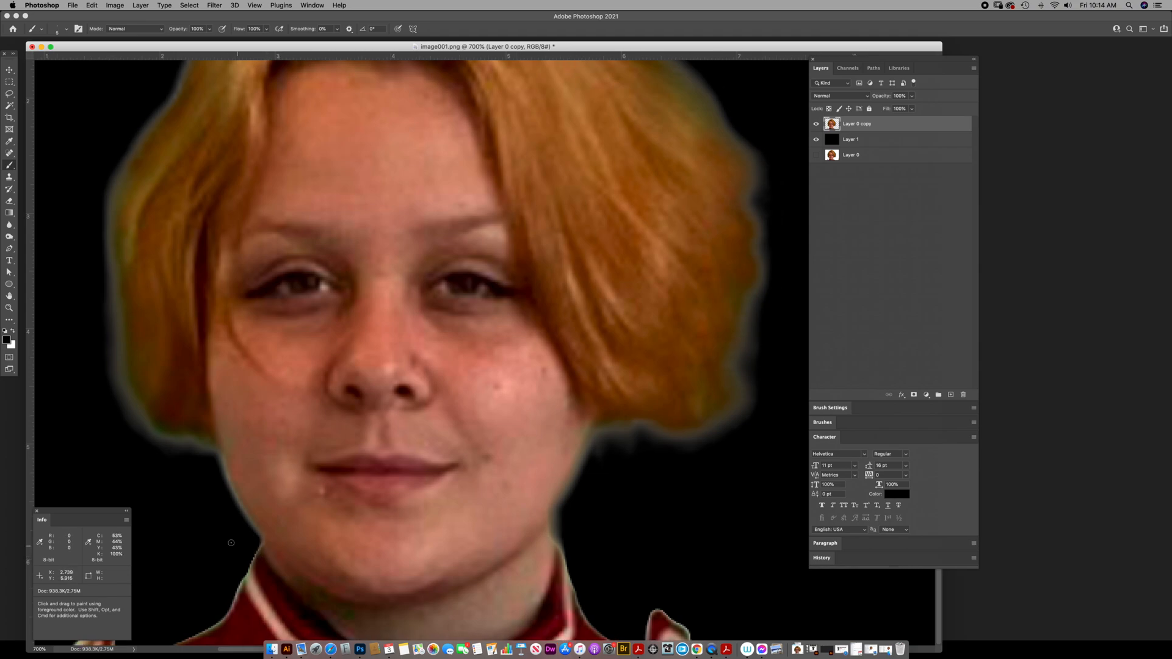
scroll(9, 181, "right", 2)
Step: Erase the light fringe on Layer 0 copy where the jaw meets the left collar, using a very small eraser
key("e")
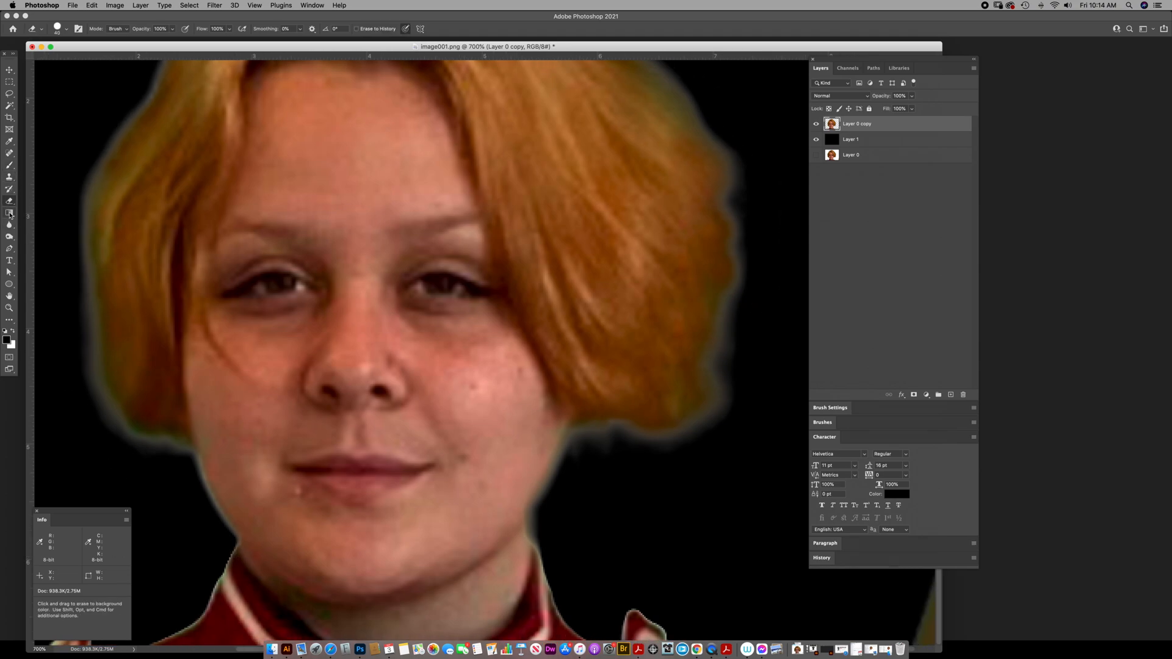
scroll(195, 543, "left", 2)
key("bracketleft")
key("bracketleft")
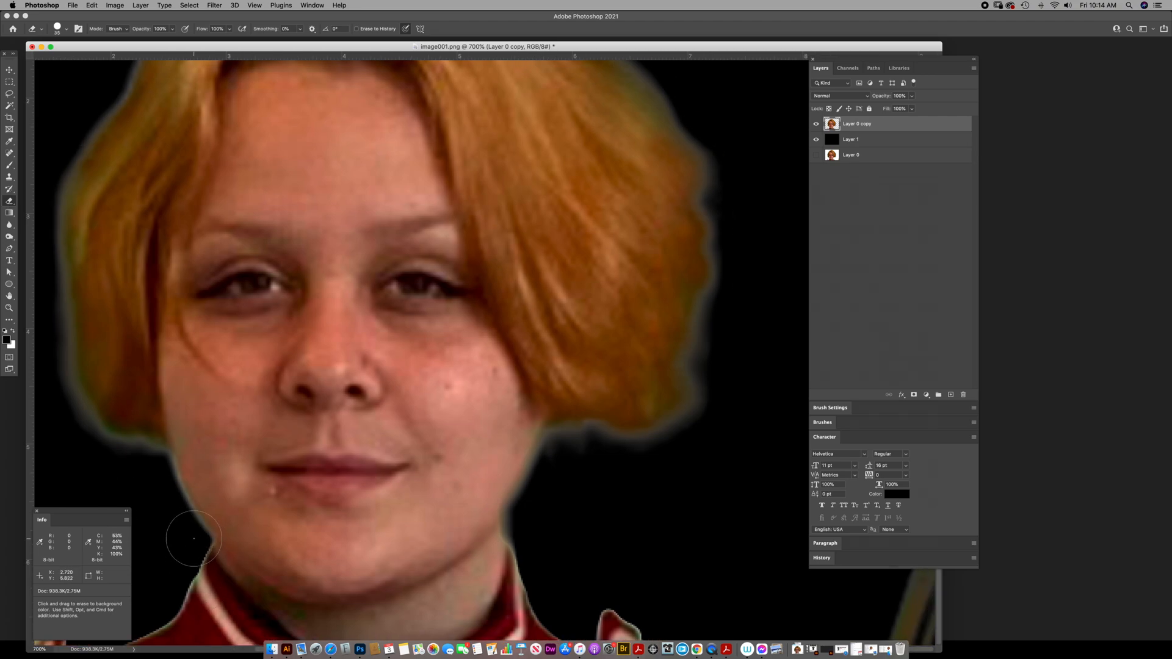
key("bracketleft")
key("bracketleft")
key("bracketleft")
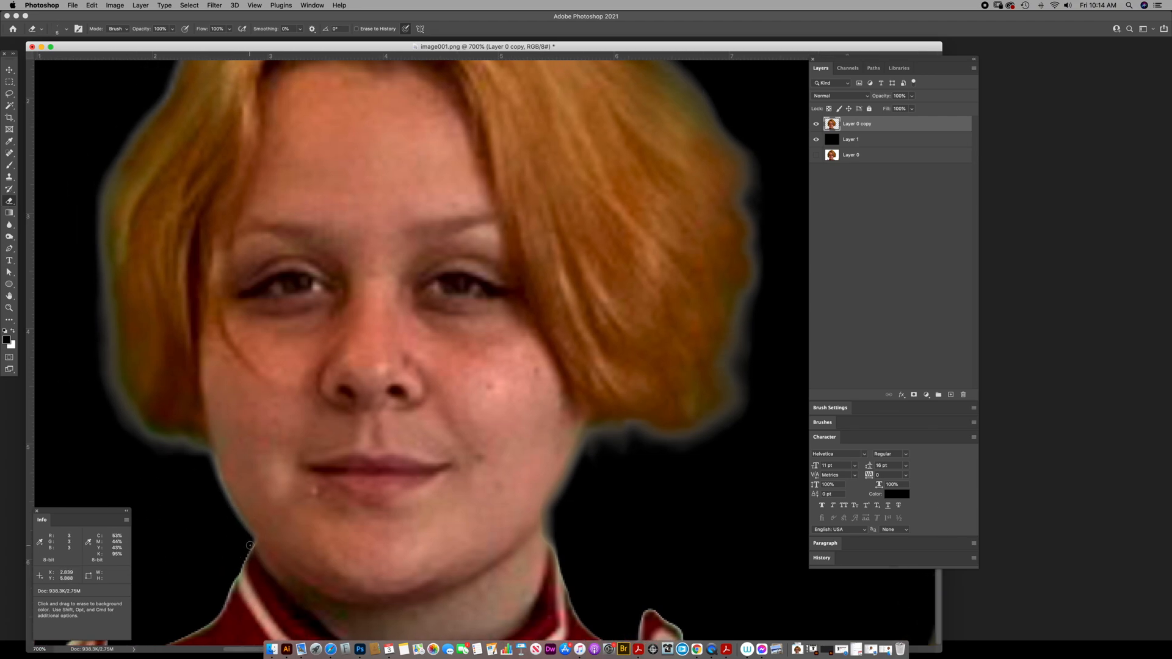
left_click_drag(250, 545, 237, 574)
Step: Erase the light fringe down the left collar edge and around the small left shoulder tip
left_click_drag(385, 531, 551, 260)
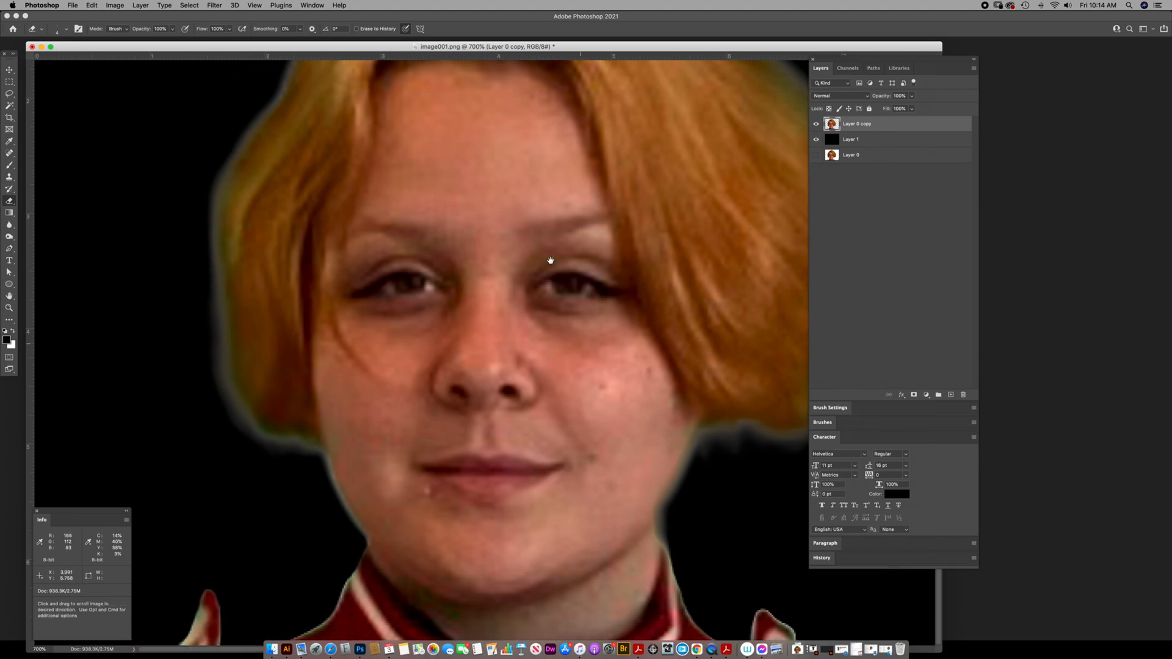
left_click_drag(559, 45, 621, 15)
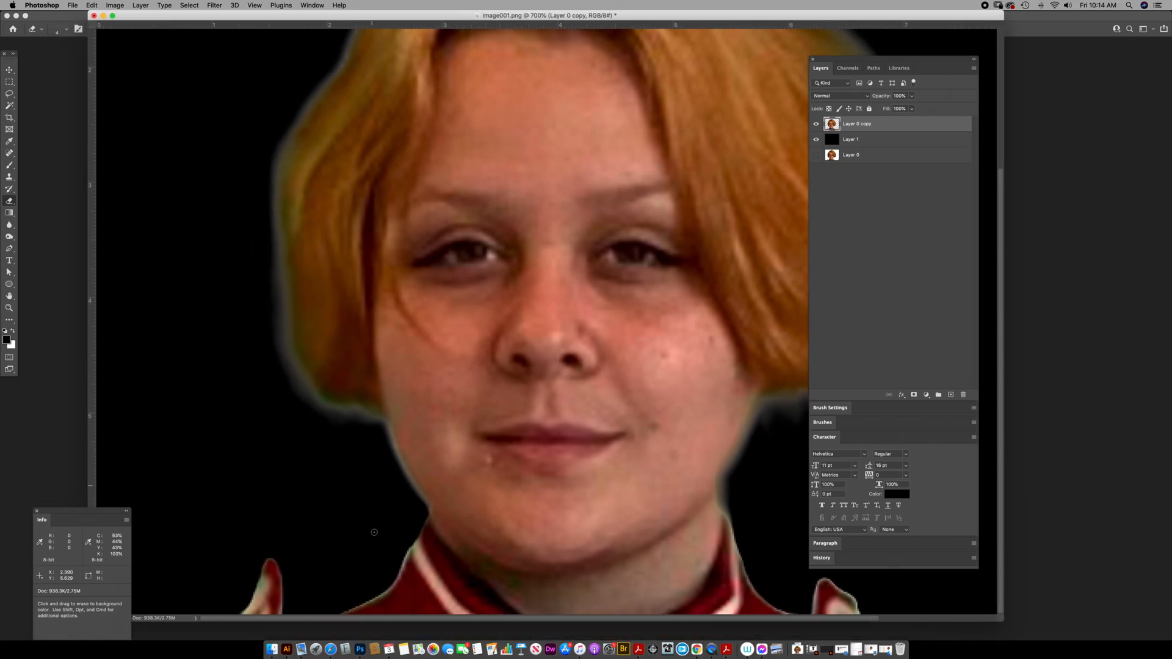
mouse_move(413, 540)
left_mouse_down()
mouse_move(379, 594)
mouse_move(420, 489)
mouse_move(380, 592)
left_mouse_up()
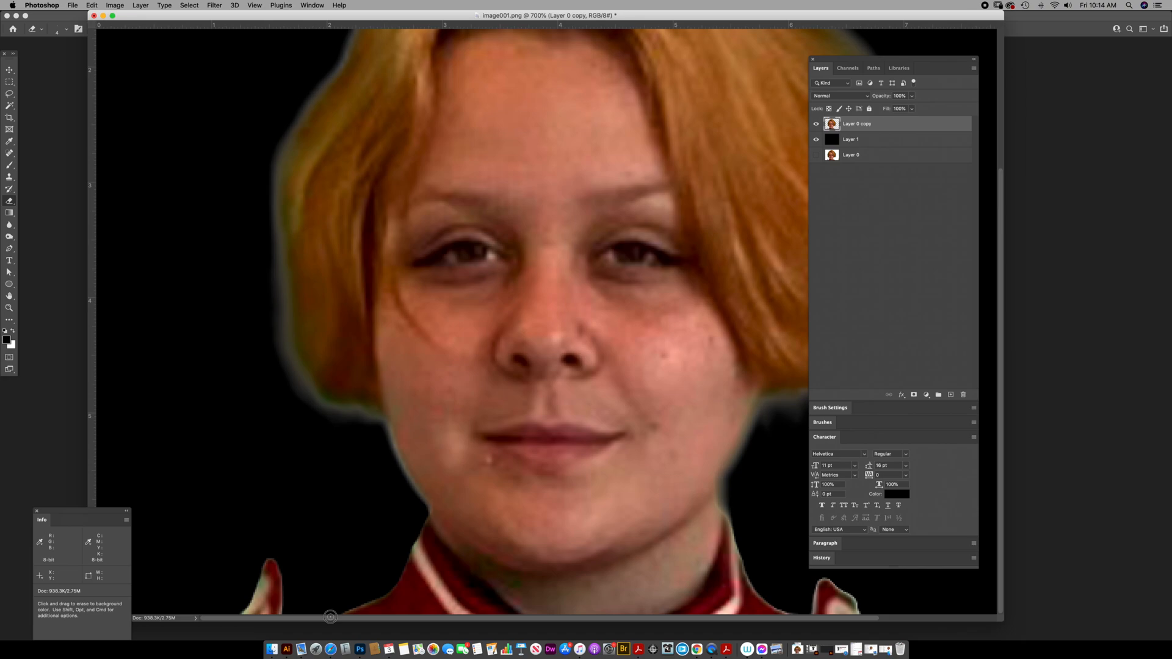
left_click(390, 578)
left_click_drag(286, 592, 289, 566)
Step: Switch the eraser to a soft round brush with 0% hardness and shrink it to match the thin edge fringe
left_click_drag(143, 20, 130, 45)
left_click(57, 28)
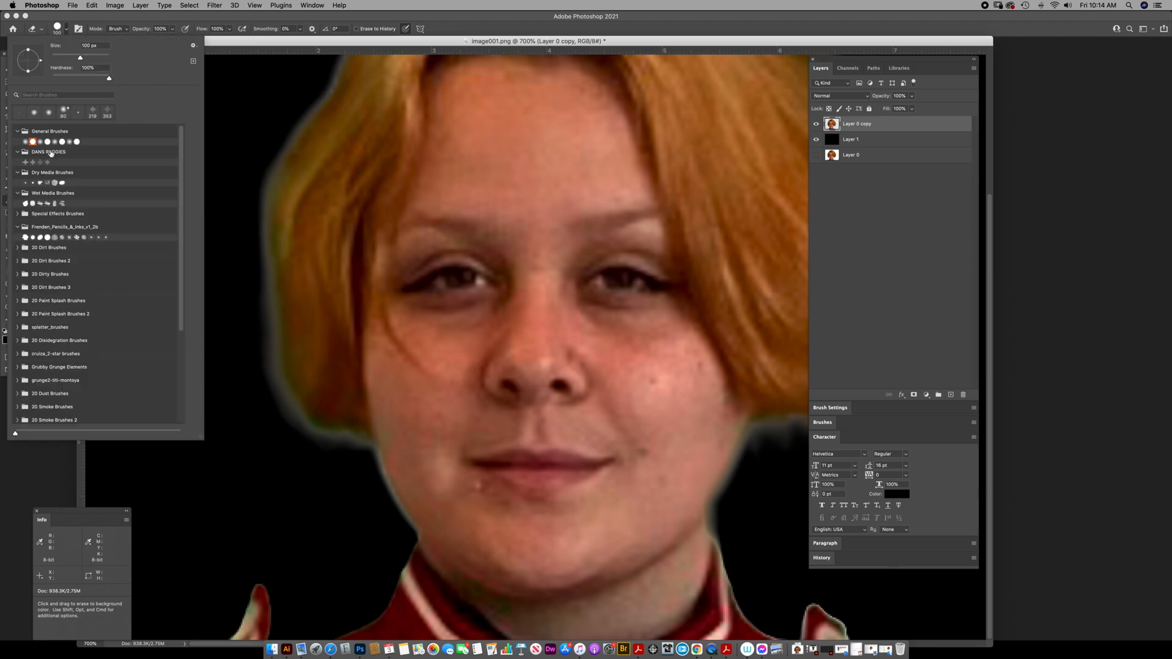
left_click(25, 142)
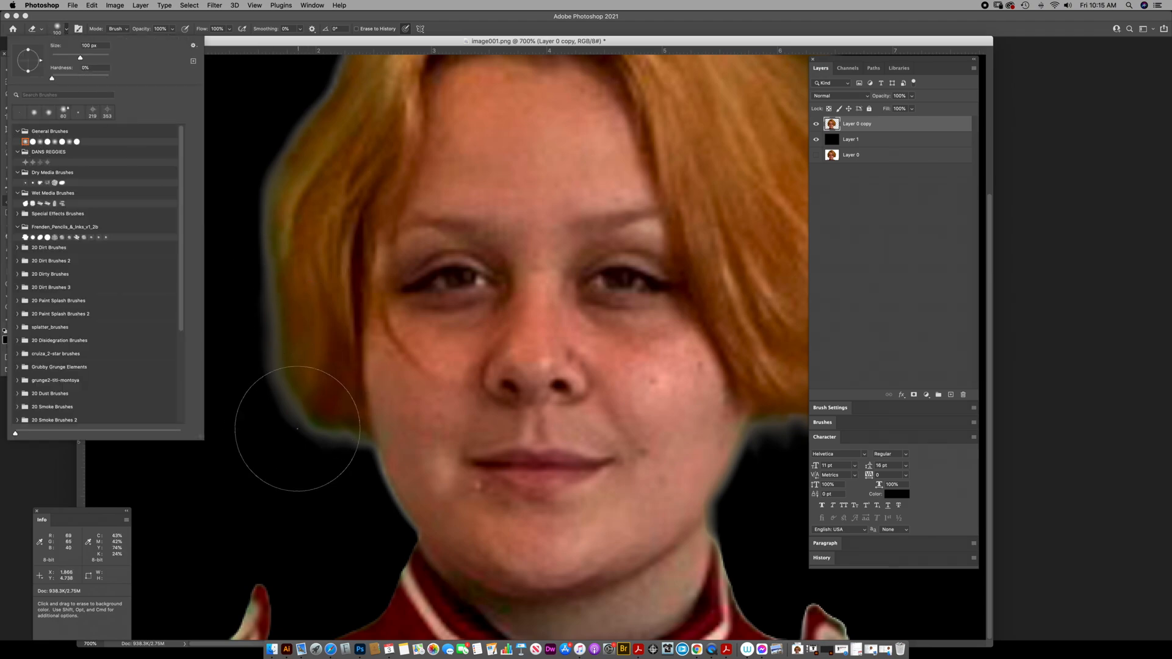
left_click(264, 492)
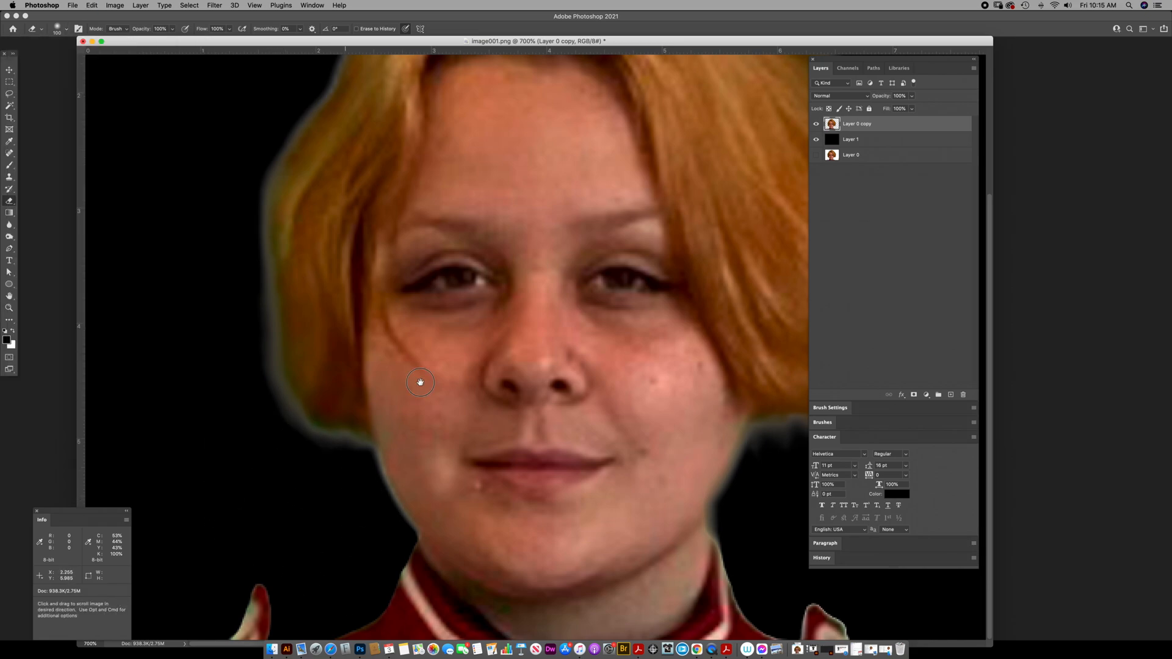
key("bracketleft")
key("bracketleft")
key("bracketleft")
key("bracketleft")
key("bracketleft")
key("bracketleft")
key("bracketleft")
key("bracketleft")
key("bracketleft")
key("bracketleft")
key("bracketleft")
Step: Soften the left shoulder tip and the left shoulder edge up to the collar with the small soft eraser
mouse_move(254, 582)
left_mouse_down()
mouse_move(223, 641)
mouse_move(281, 559)
mouse_move(222, 645)
left_mouse_up()
key("space")
mouse_move(249, 586)
left_mouse_down()
mouse_move(272, 595)
mouse_move(267, 639)
left_mouse_up()
key("space")
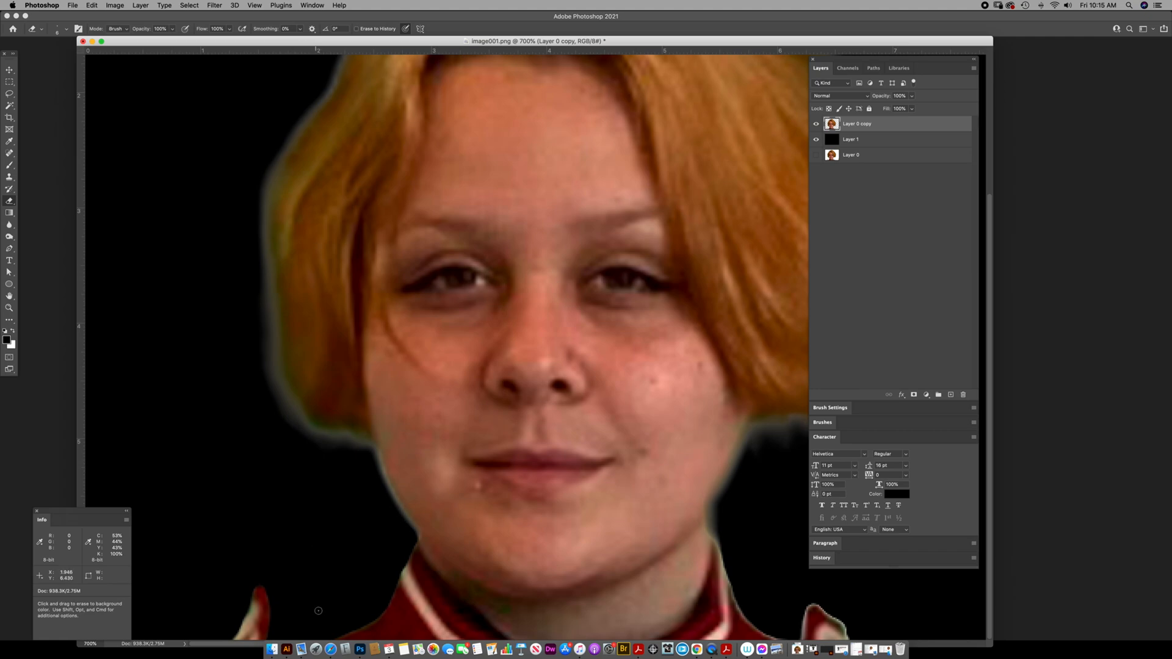
mouse_move(338, 633)
left_mouse_down()
mouse_move(390, 594)
mouse_move(400, 545)
left_mouse_up()
scroll(393, 582, "right", 2)
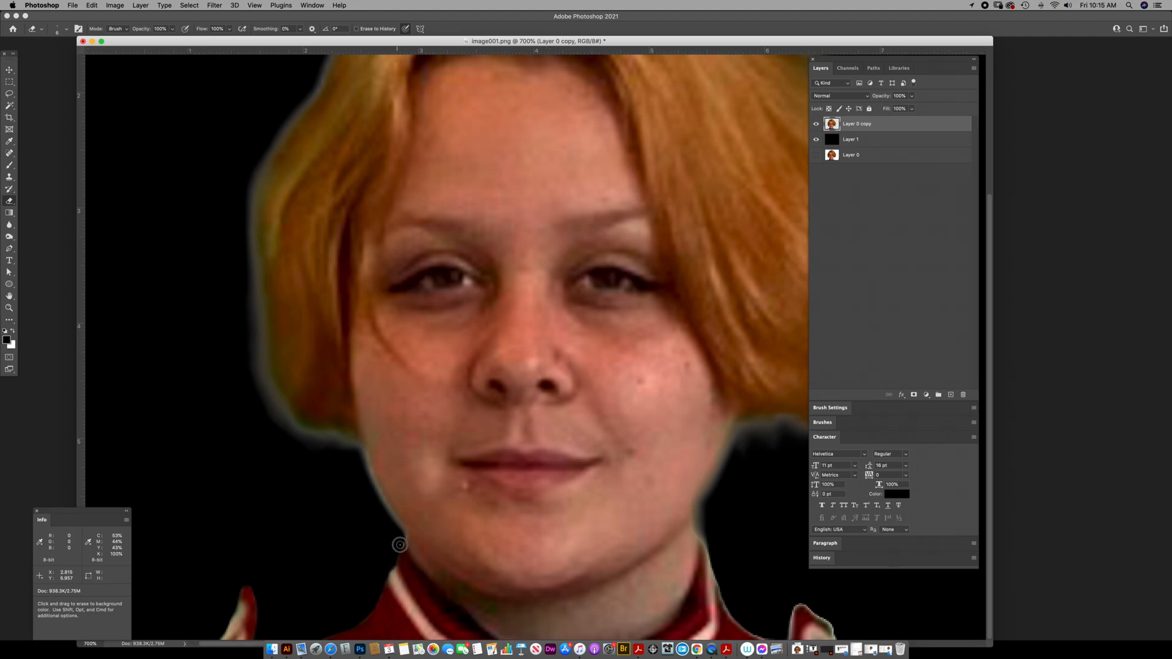
Step: Erase the light fringe along the right collar edge, the right shoulder edge and the small right shoulder tip
left_click_drag(580, 438, 437, 436)
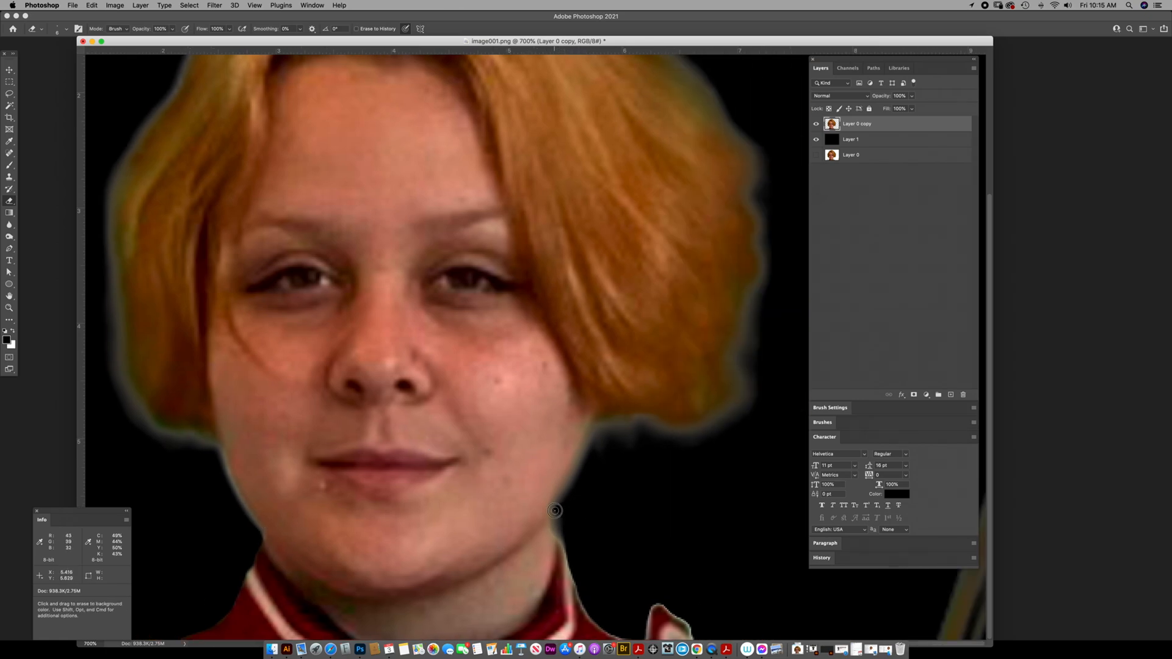
mouse_move(554, 527)
left_mouse_down()
mouse_move(565, 538)
mouse_move(560, 511)
mouse_move(587, 613)
mouse_move(633, 639)
left_mouse_up()
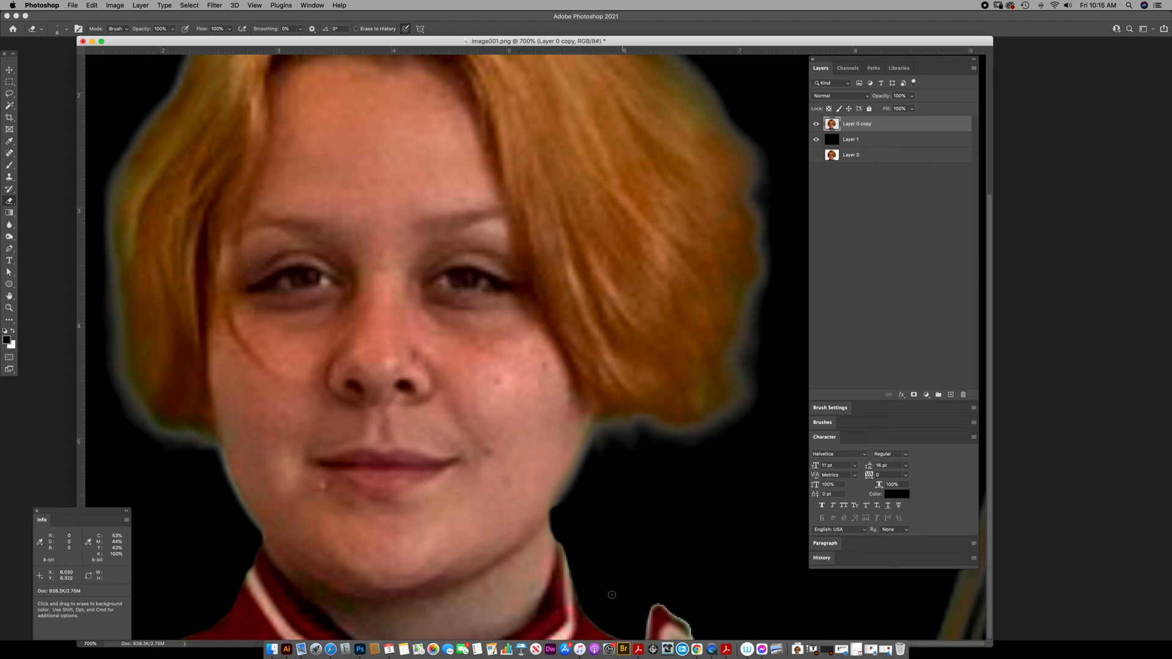
mouse_move(580, 589)
left_mouse_down()
mouse_move(626, 640)
mouse_move(646, 623)
mouse_move(648, 645)
left_mouse_up()
mouse_move(646, 620)
left_mouse_down()
mouse_move(667, 607)
mouse_move(693, 638)
left_mouse_up()
left_click_drag(625, 41, 622, 15)
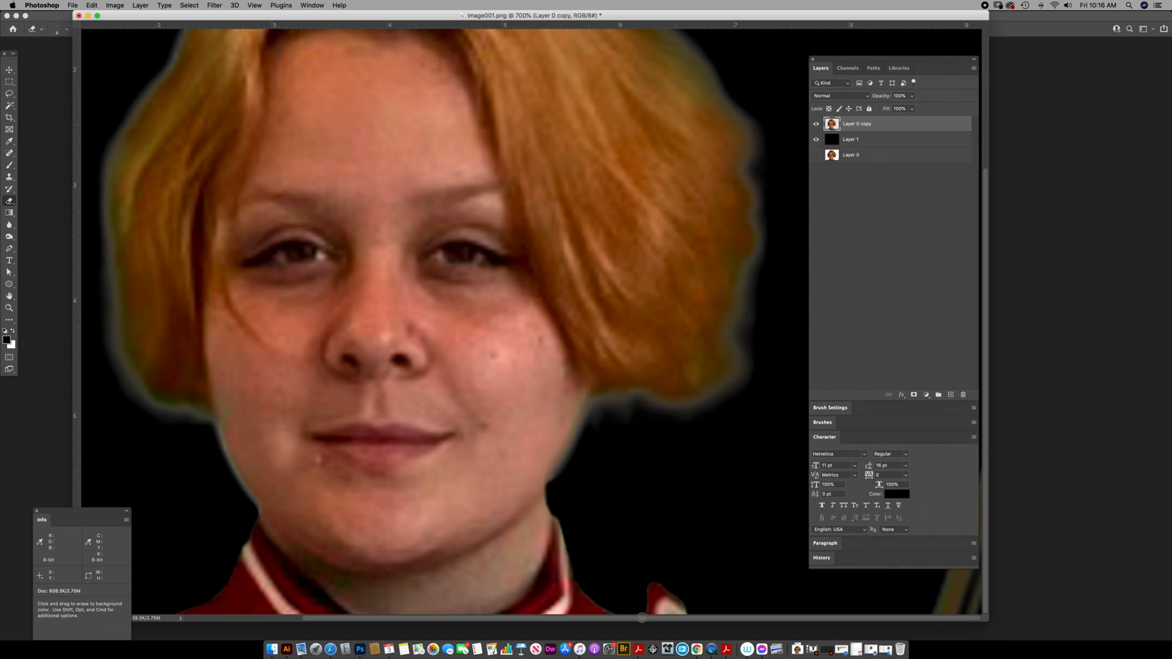
mouse_move(645, 590)
left_mouse_down()
mouse_move(667, 585)
mouse_move(697, 625)
left_mouse_up()
Step: Erase the light fringe along the right jawline from the neck up to the hair with the small soft eraser
key("z")
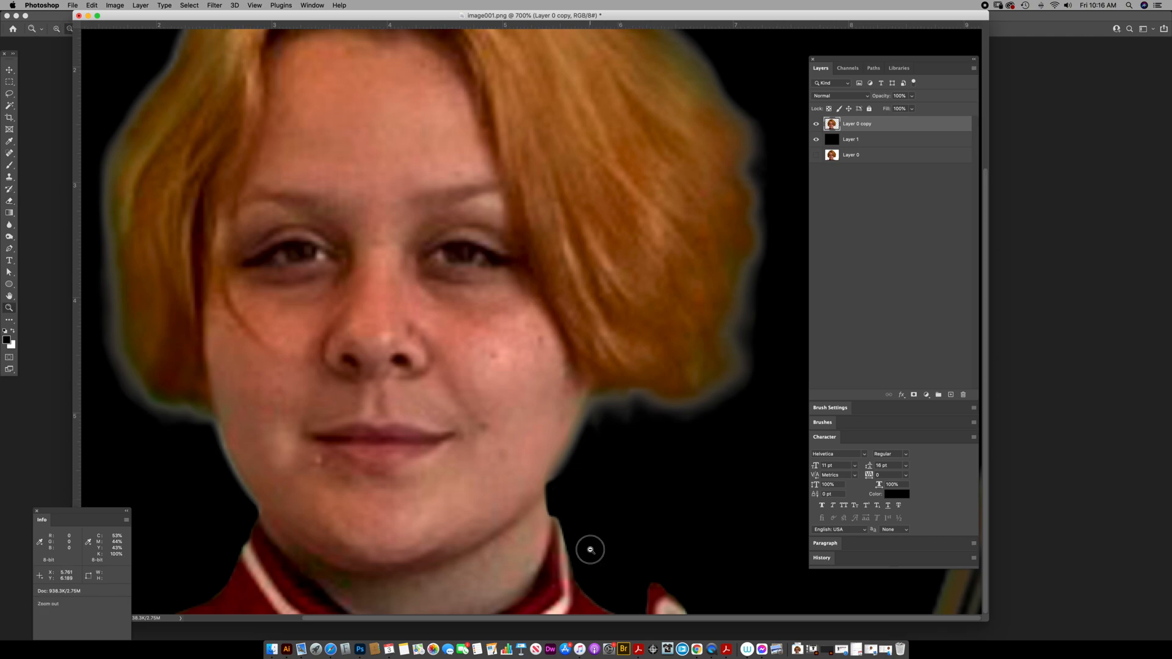
left_click(589, 549, "alt")
left_click(590, 550, "alt")
left_click(590, 549, "alt")
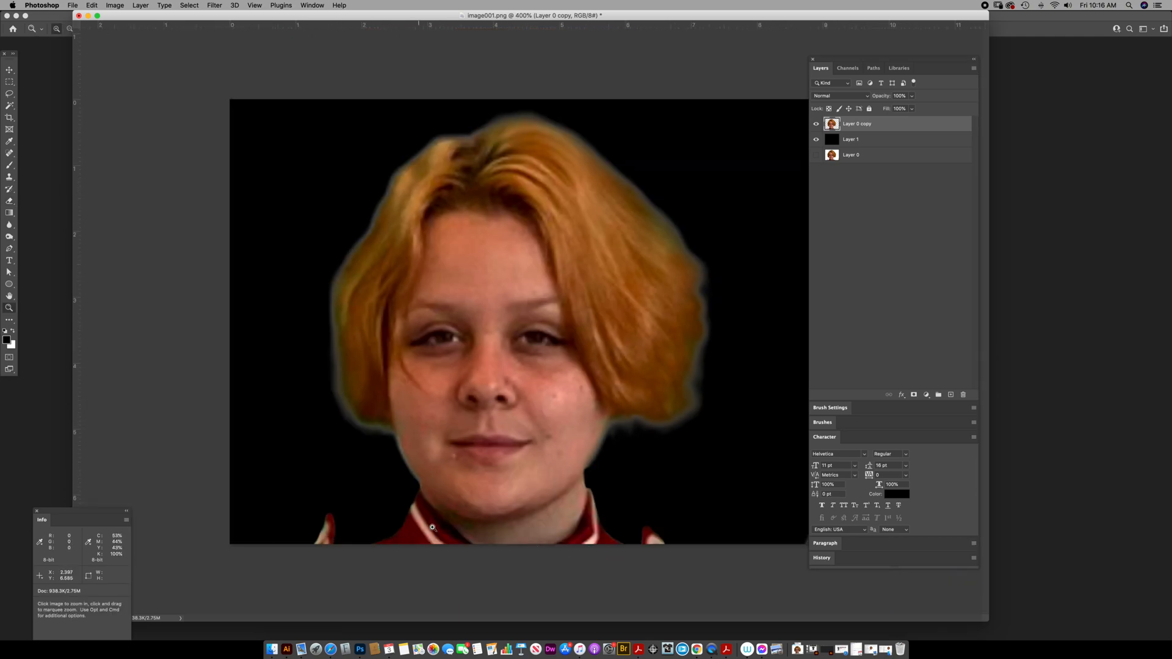
key("super+equal")
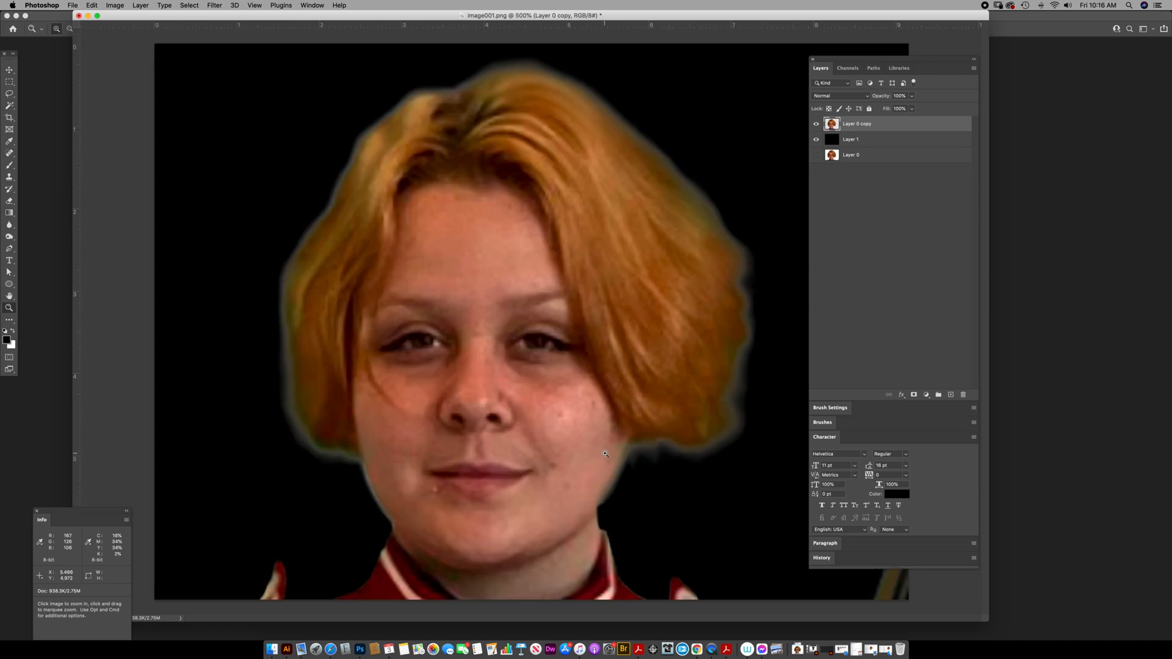
key("super+equal")
key("e")
scroll(627, 498, "left", 1)
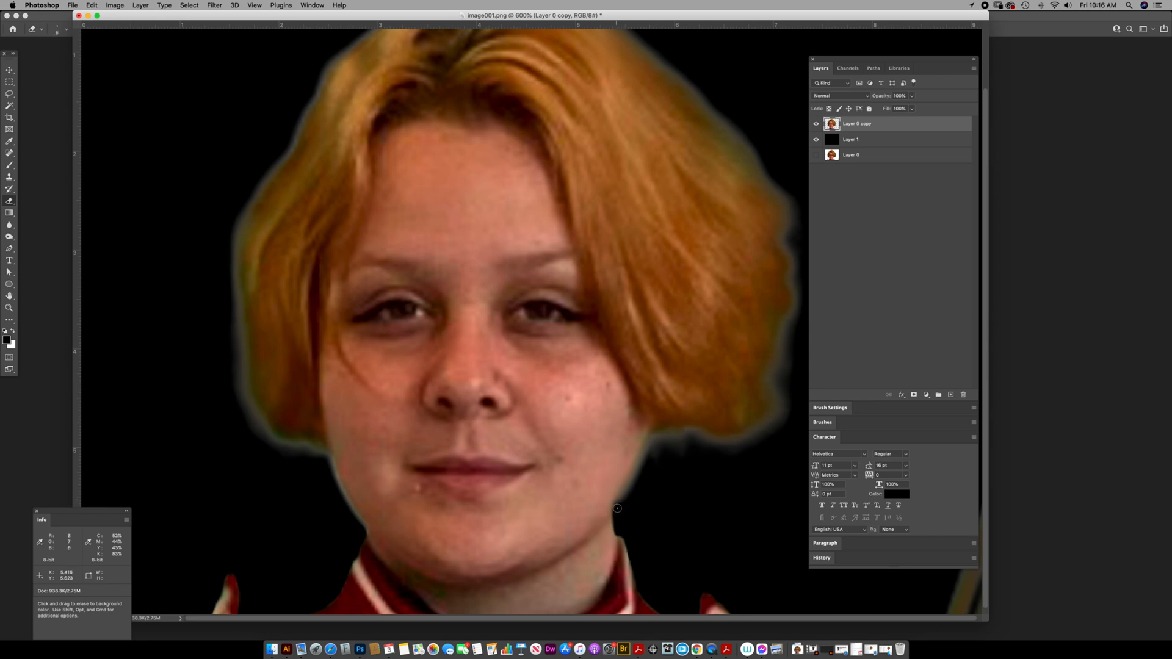
mouse_move(617, 508)
left_mouse_down()
mouse_move(649, 450)
mouse_move(622, 501)
mouse_move(646, 451)
left_mouse_up()
Step: Try erasing the fringe at the lower left jaw with a resized soft eraser, and undo the stroke
key("bracketright")
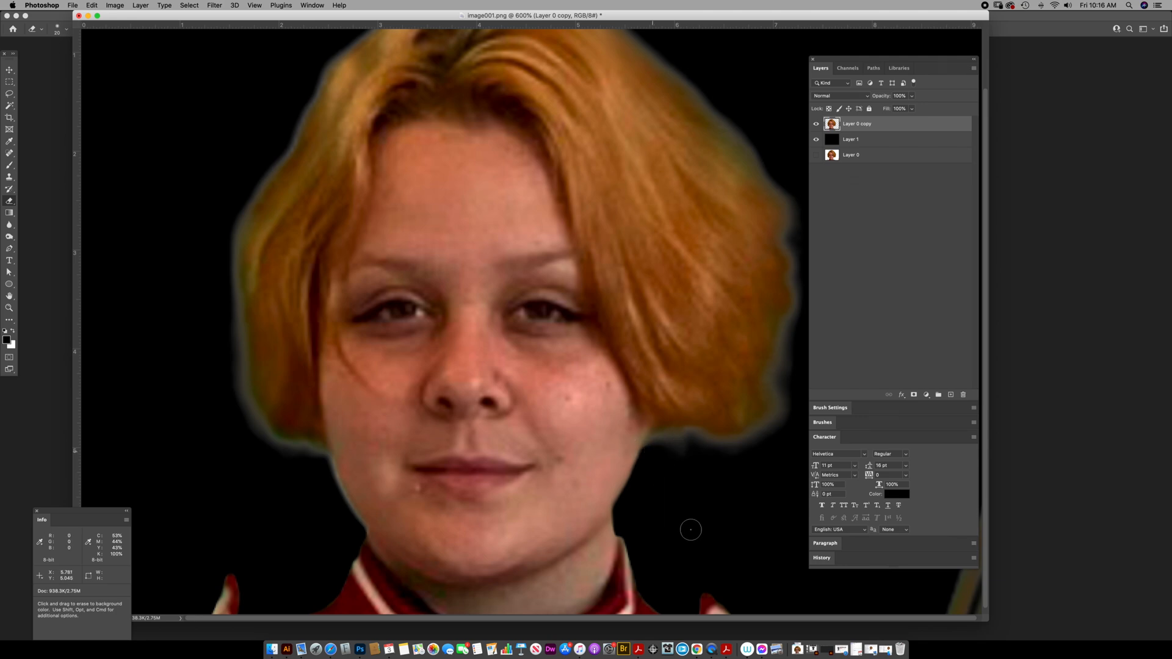
key("bracketleft")
key("bracketleft")
key("bracketleft")
key("bracketleft")
key("bracketright")
key("bracketright")
key("bracketright")
mouse_move(365, 529)
left_mouse_down()
mouse_move(326, 462)
mouse_move(361, 528)
left_mouse_up()
key("super+z")
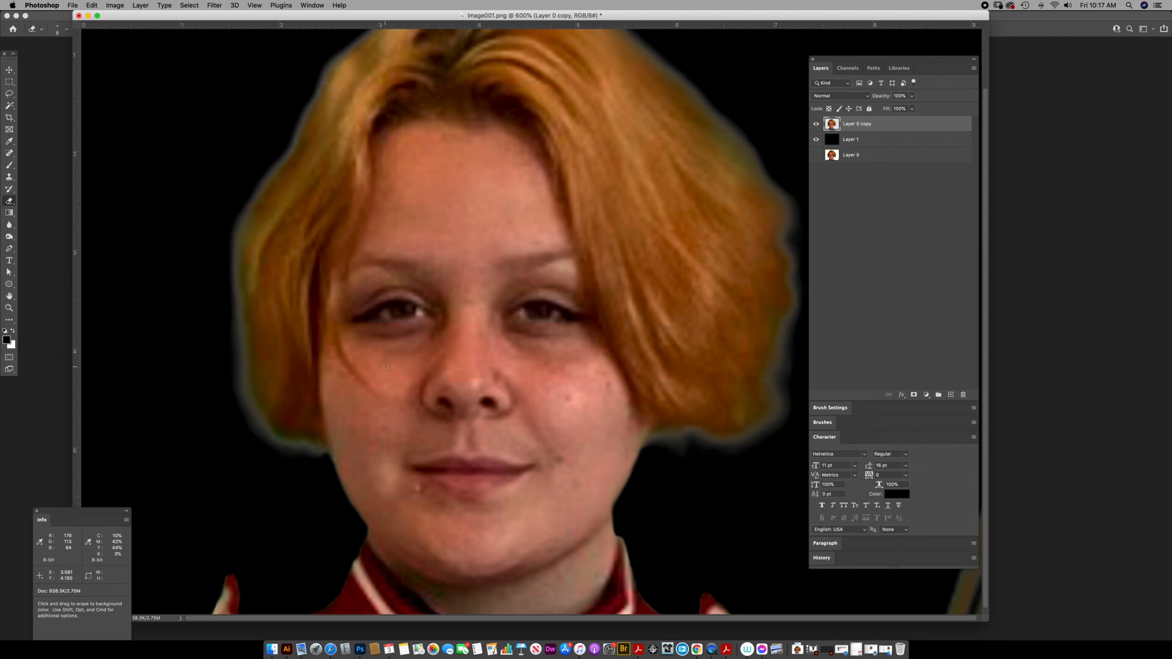
Step: Try erasing the halo along the left side of the hair with a larger soft eraser, and undo it
left_click_drag(344, 337, 345, 389)
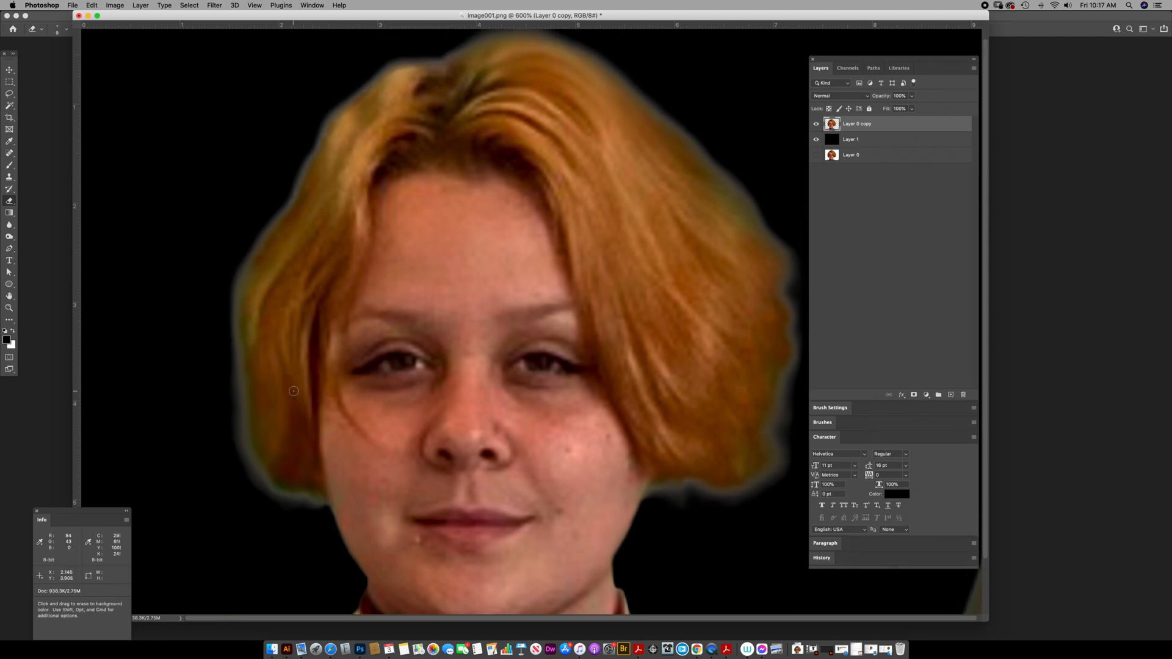
key("bracketright")
key("bracketright")
key("bracketright")
key("bracketright")
mouse_move(298, 520)
left_mouse_down()
mouse_move(233, 470)
mouse_move(222, 389)
mouse_move(230, 477)
mouse_move(270, 509)
mouse_move(232, 487)
mouse_move(250, 497)
mouse_move(207, 415)
mouse_move(215, 303)
left_mouse_up()
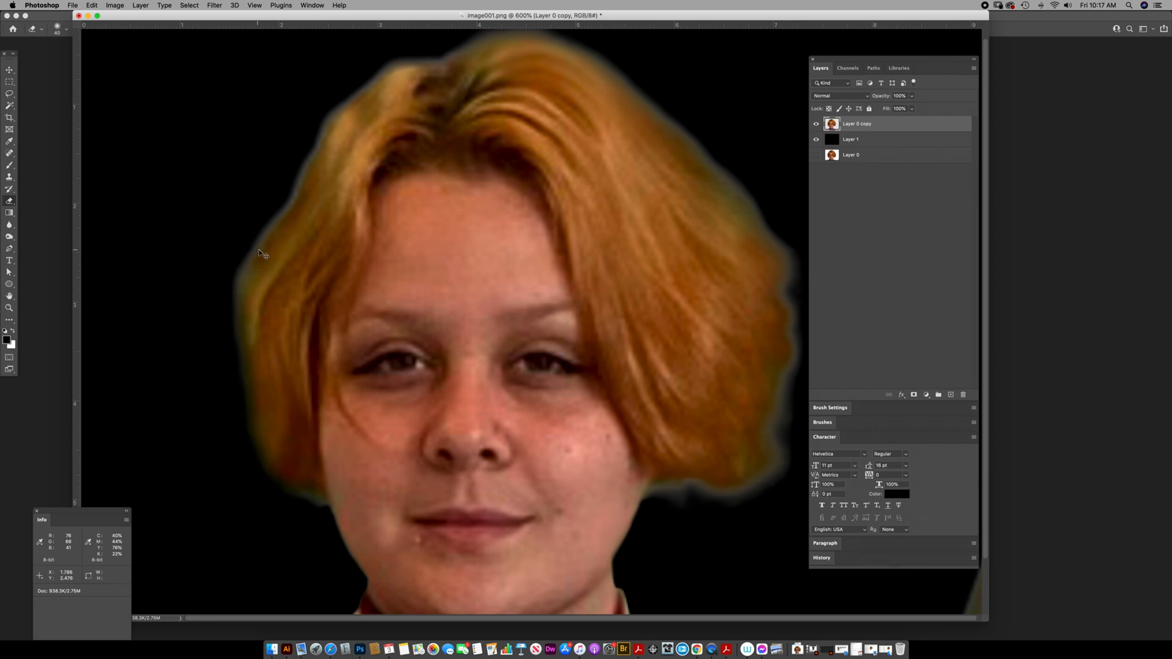
key("super+z")
Step: Add a new layer directly above the black Layer 1 and fill it with white
key("z")
left_click(600, 250, "alt")
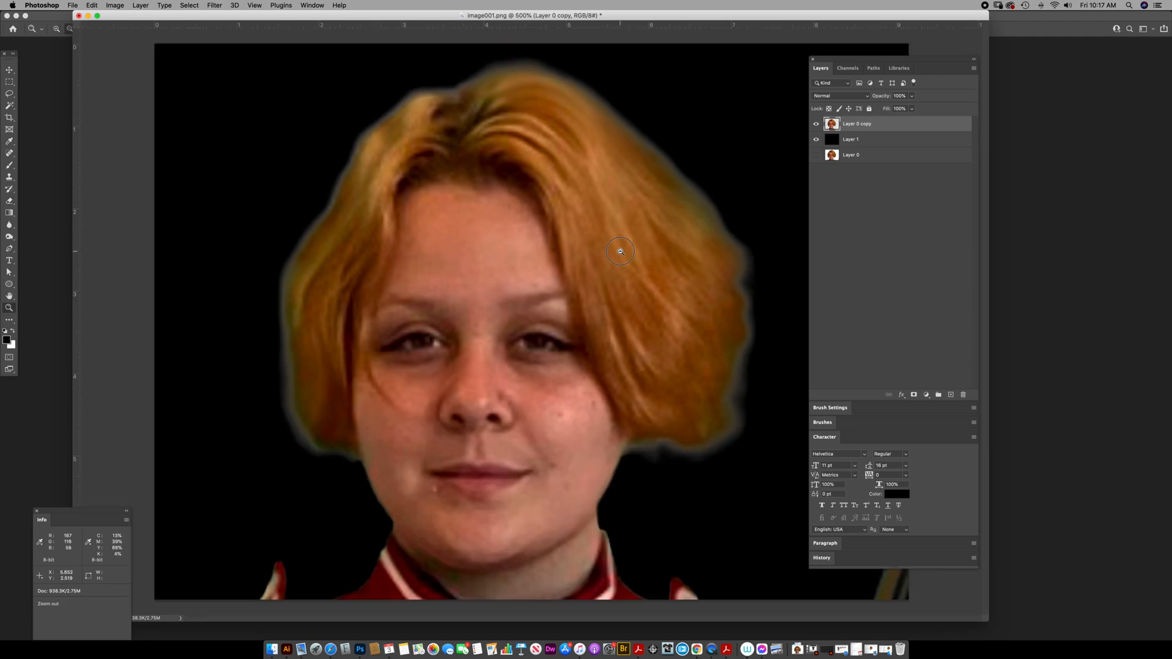
left_click(620, 251, "alt")
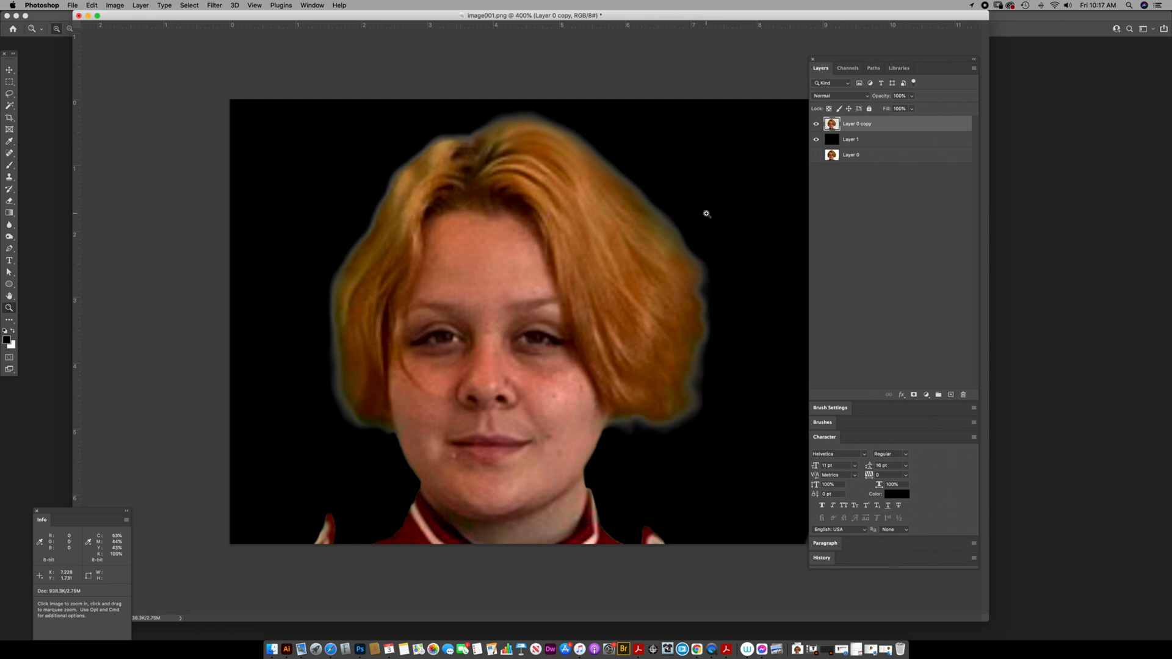
left_click(829, 141)
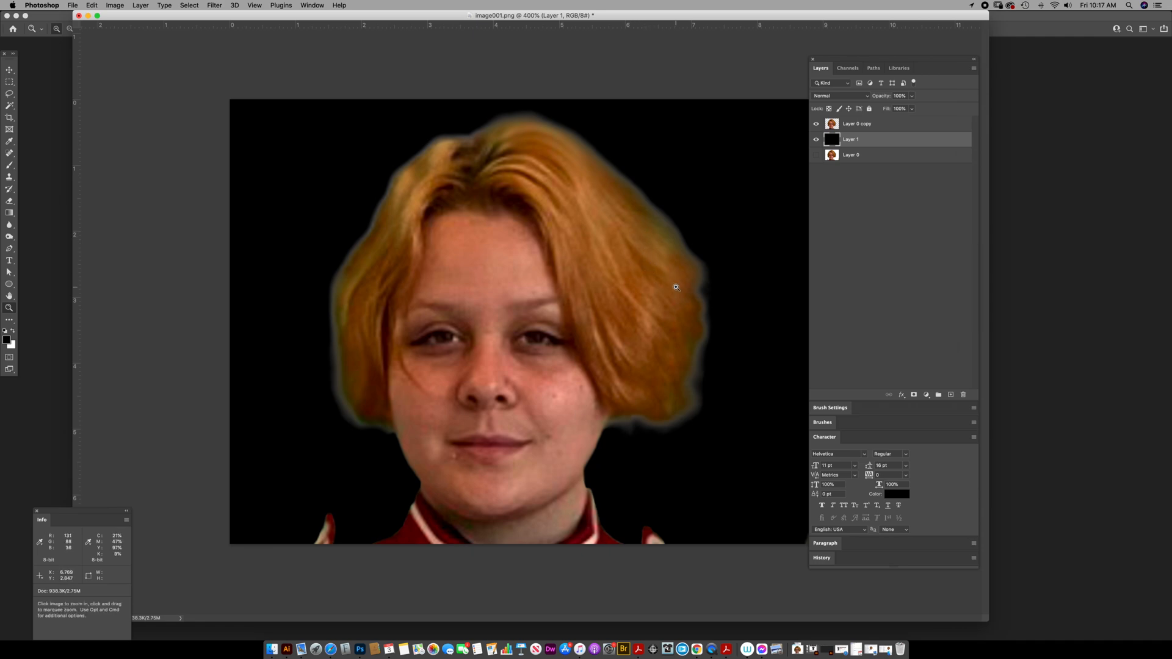
left_click(951, 395)
key("x")
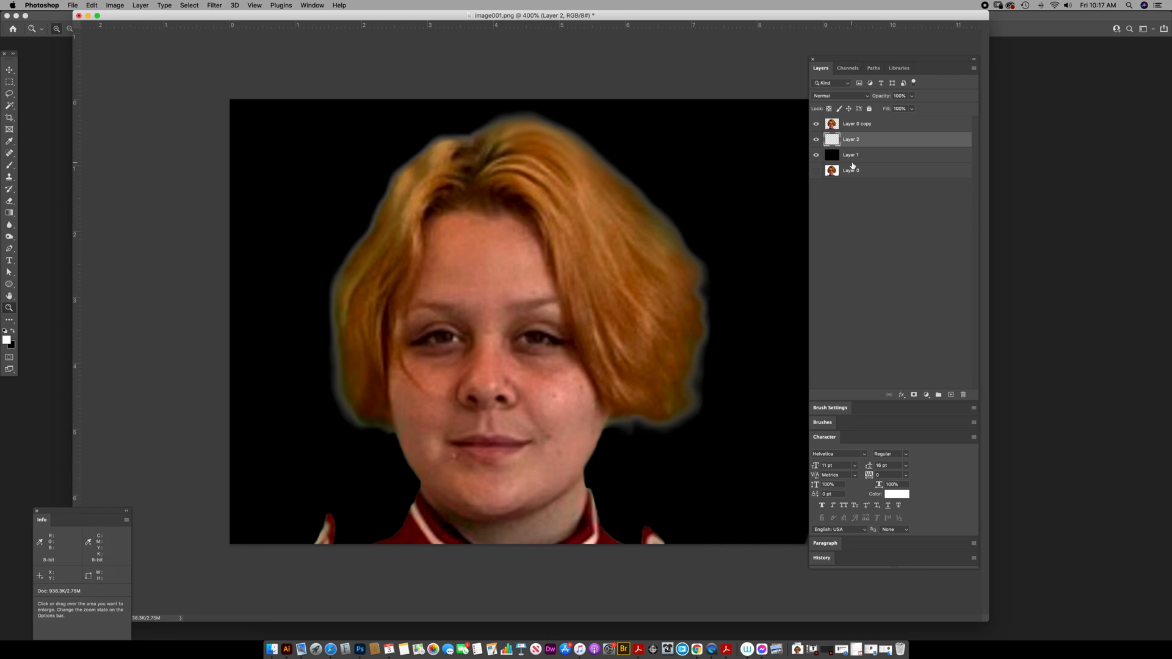
key("alt+BackSpace")
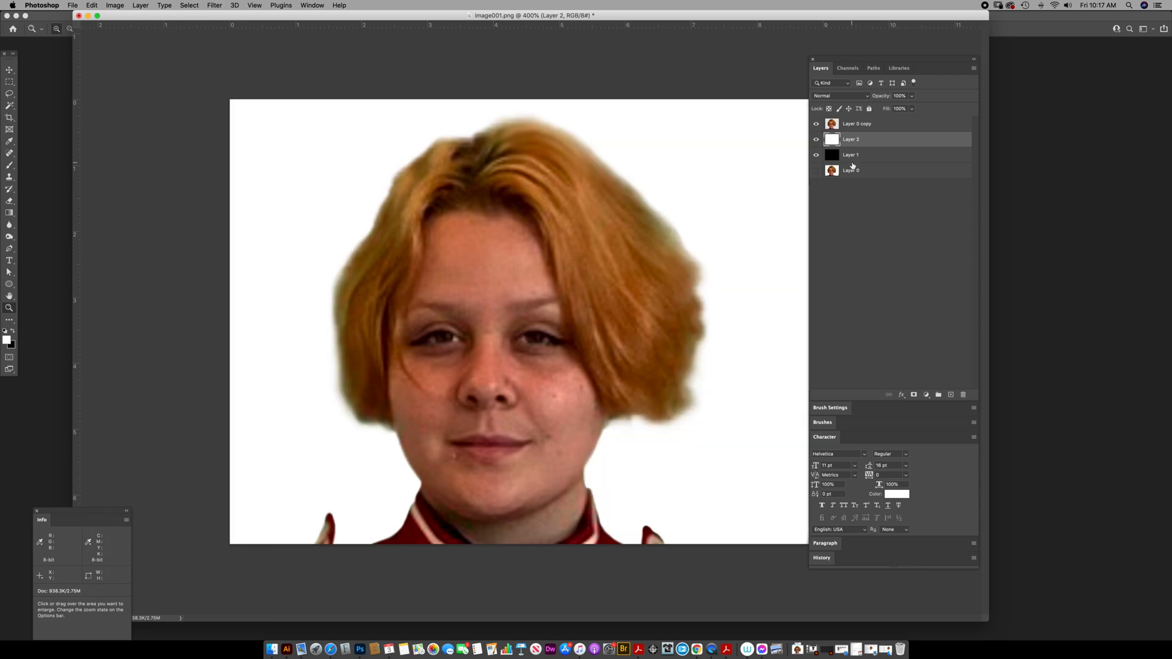
Step: Lock the transparent pixels of Layer 0 copy and sample a brown from the right side of the hair for the brush
left_click(841, 125)
left_click_drag(388, 22, 334, 33)
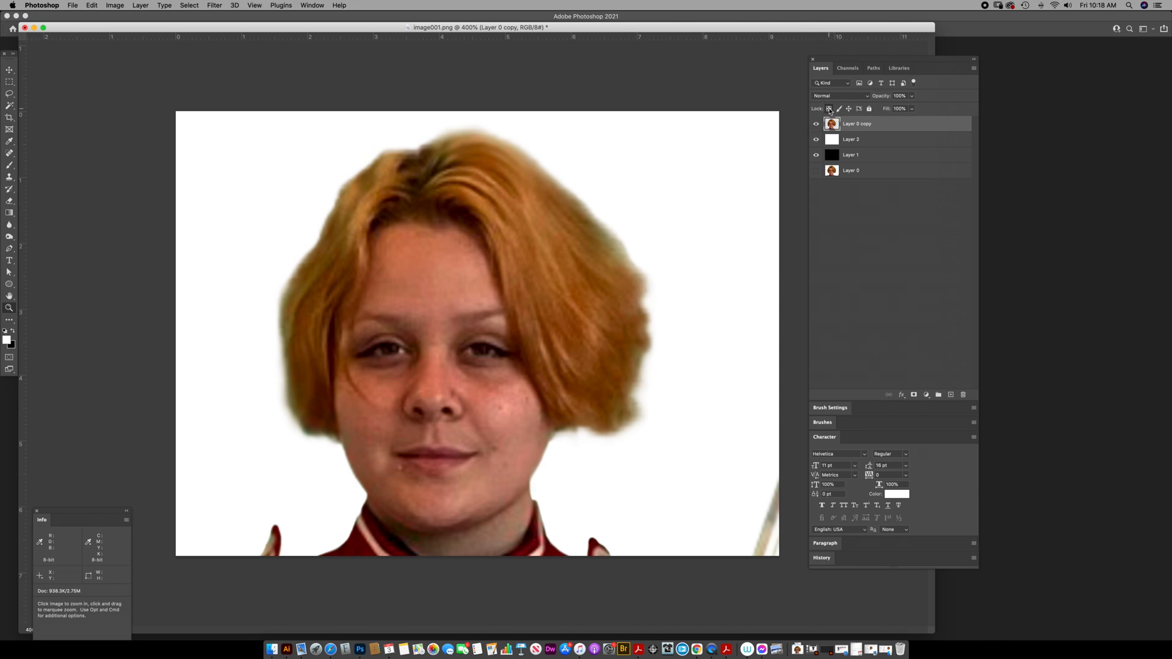
key("b")
left_click(590, 257, "alt")
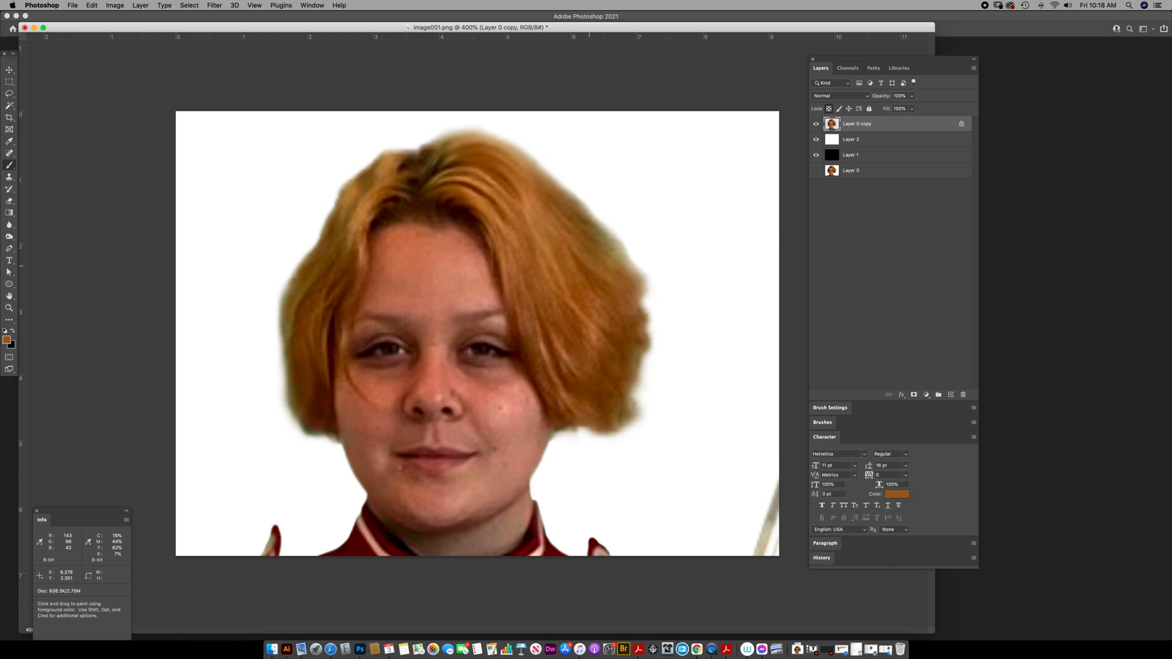
left_click(590, 260, "alt")
left_click(577, 246, "alt")
mouse_move(579, 252)
left_mouse_down()
mouse_move(473, 217)
mouse_move(531, 222)
mouse_move(590, 258)
left_mouse_up()
Step: Enlarge the brush and set its painting mode to Color
left_click_drag(230, 27, 234, 46)
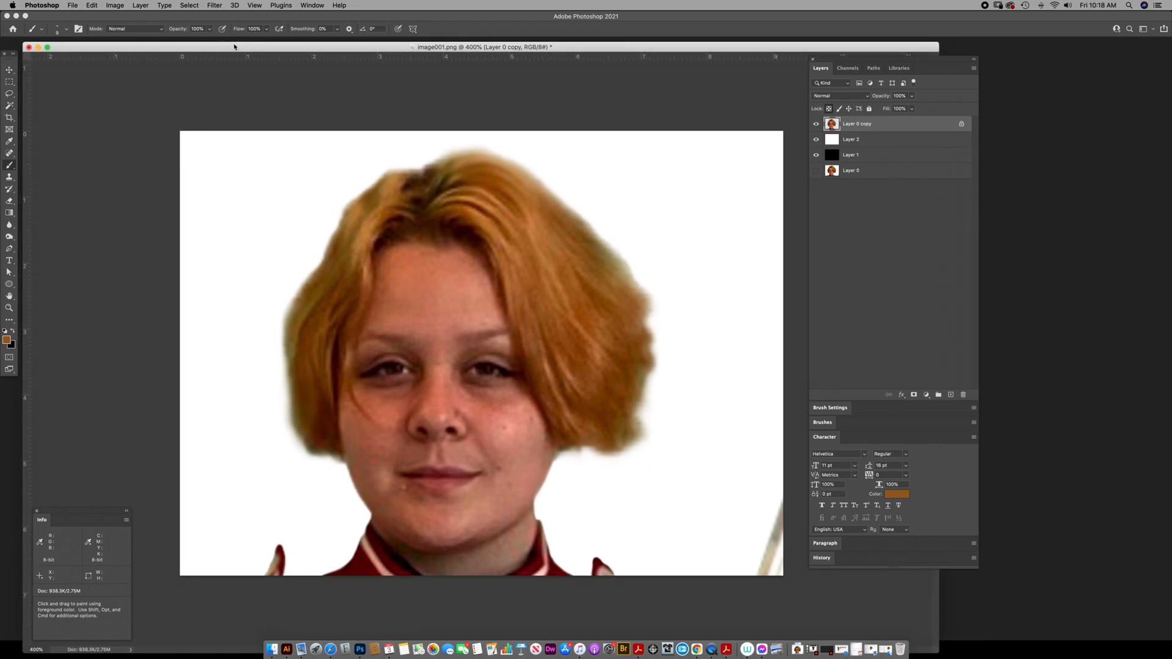
key("bracketright")
key("bracketright")
key("bracketright")
key("bracketright")
key("bracketright")
key("bracketright")
left_click(210, 31)
left_click(162, 30)
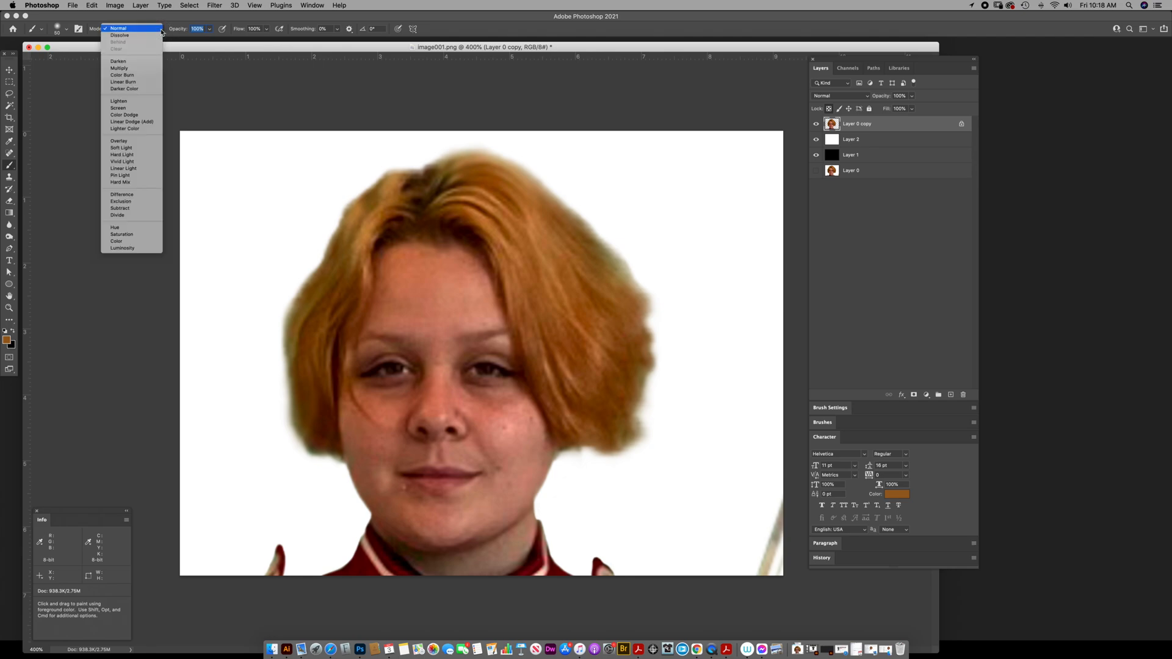
left_click(138, 243)
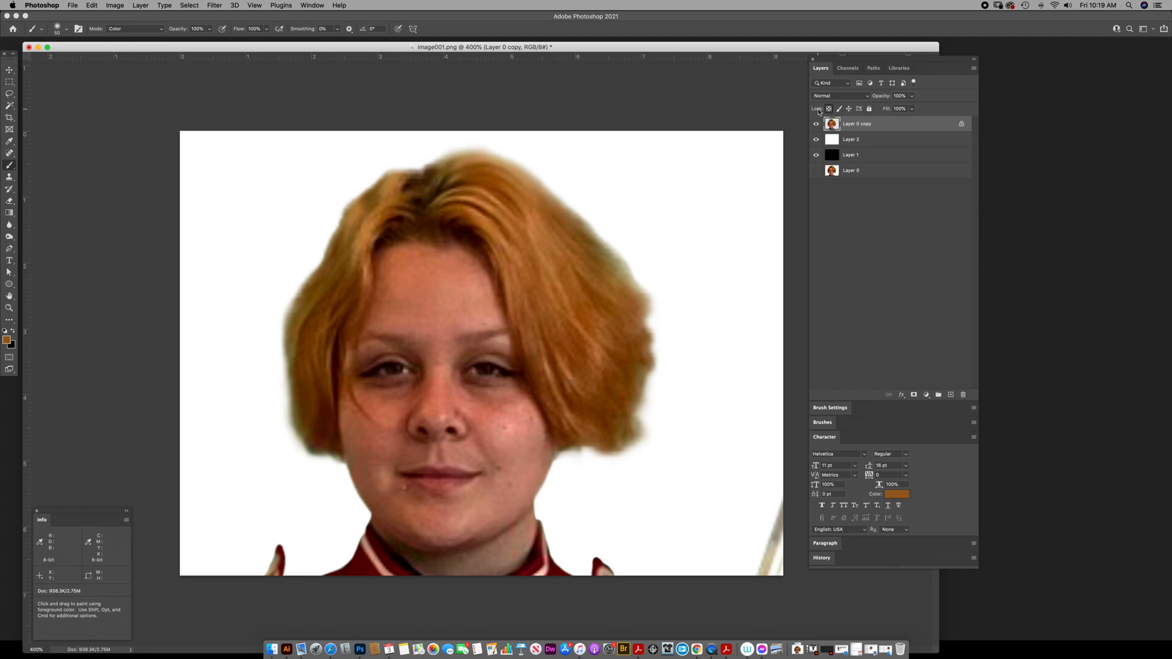
Step: Try painting brown past the right hair edge with the transparency lock off, undo it, and check Layer 0 copy's visibility
left_click(829, 110)
mouse_move(652, 260)
left_mouse_down()
mouse_move(603, 244)
mouse_move(583, 207)
mouse_move(635, 220)
mouse_move(653, 269)
mouse_move(668, 241)
mouse_move(586, 238)
mouse_move(647, 256)
mouse_move(611, 159)
mouse_move(672, 211)
mouse_move(613, 253)
left_mouse_up()
key("super+z")
left_click(625, 212)
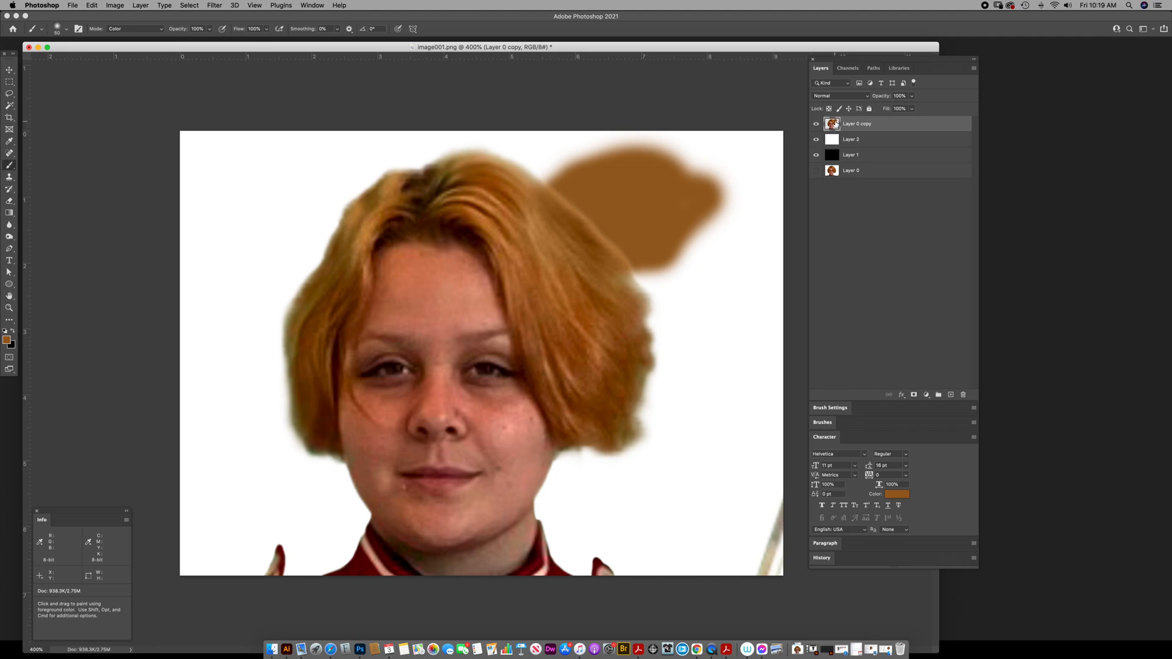
left_click_drag(873, 62, 788, 174)
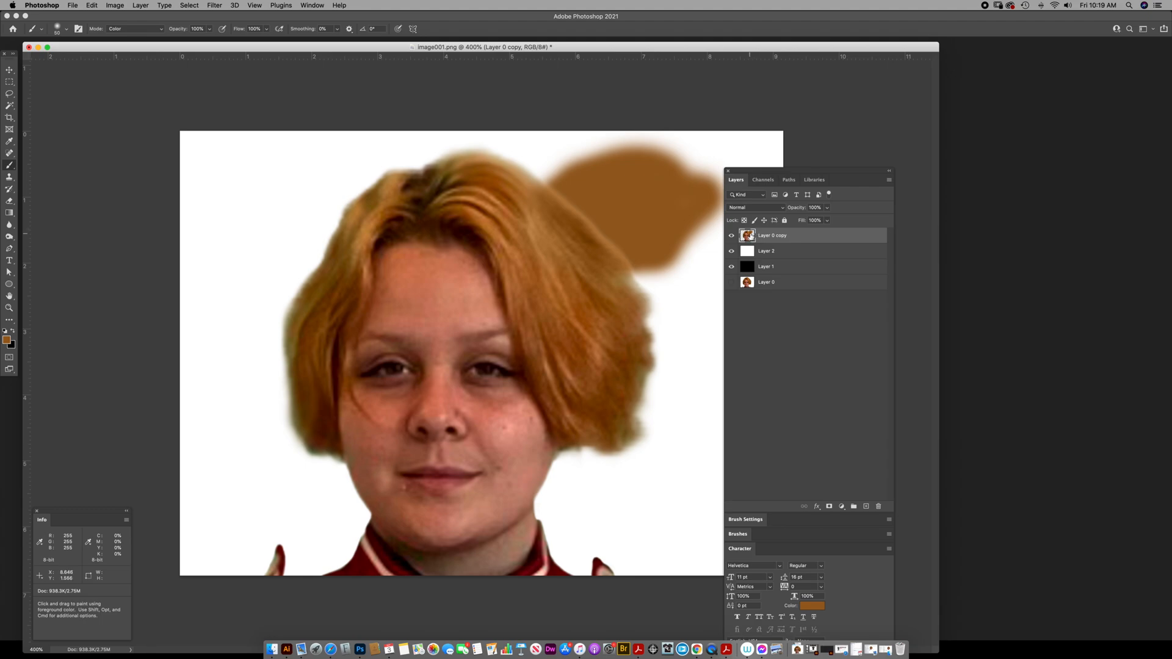
key("super+z")
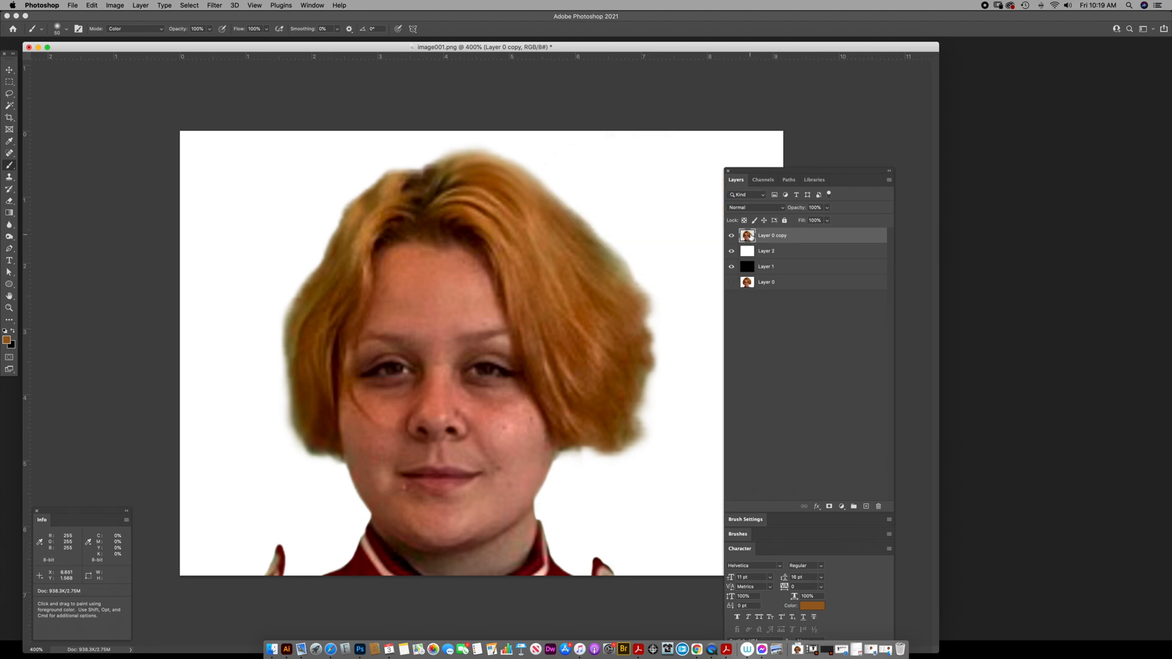
left_click_drag(787, 172, 833, 127)
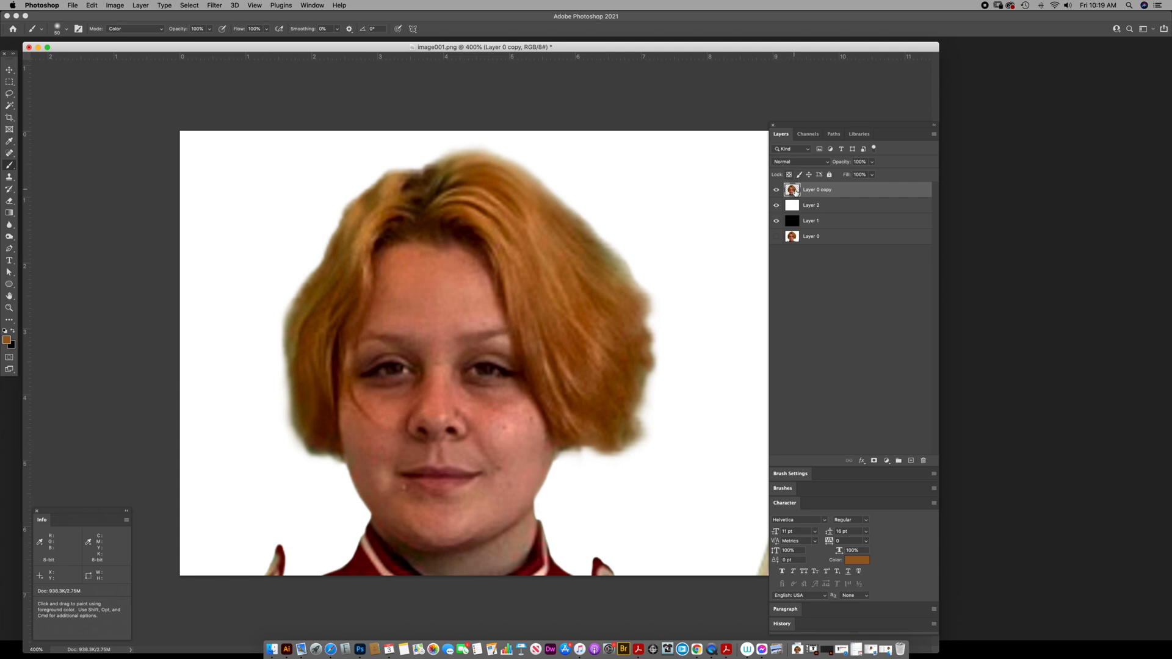
left_click(777, 190)
left_click(776, 190)
Step: Lock Layer 0 copy's transparent pixels again and try recolouring the right hair edge with the brown Color-mode brush at different sizes
left_click(788, 176)
mouse_move(594, 257)
left_mouse_down()
mouse_move(564, 216)
mouse_move(627, 262)
left_mouse_up()
key("super+z")
key("bracketright")
key("bracketright")
key("bracketright")
key("bracketright")
key("bracketright")
key("bracketleft")
key("bracketleft")
key("bracketleft")
key("bracketleft")
key("bracketleft")
key("bracketleft")
key("bracketleft")
key("bracketleft")
key("bracketright")
key("bracketright")
key("bracketright")
Step: Compare the hair edge against white and black by toggling the white Layer 2, ending with Layer 2 hidden
left_click(777, 206)
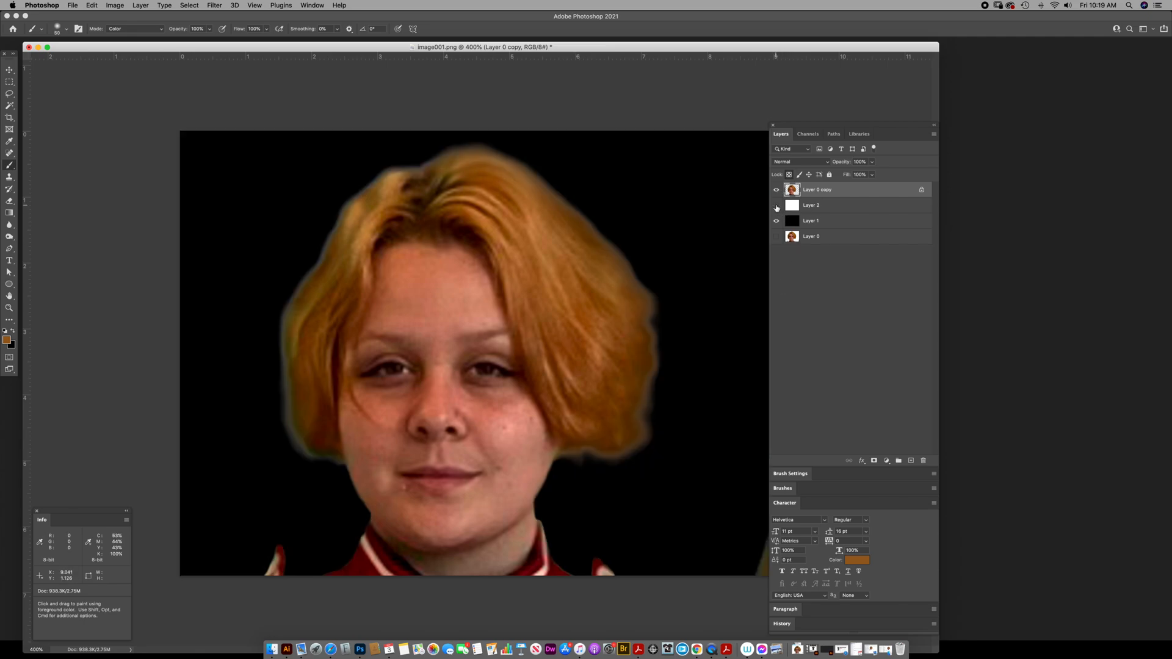
left_click(777, 207)
left_click(776, 207)
left_click(777, 206)
left_click(777, 207)
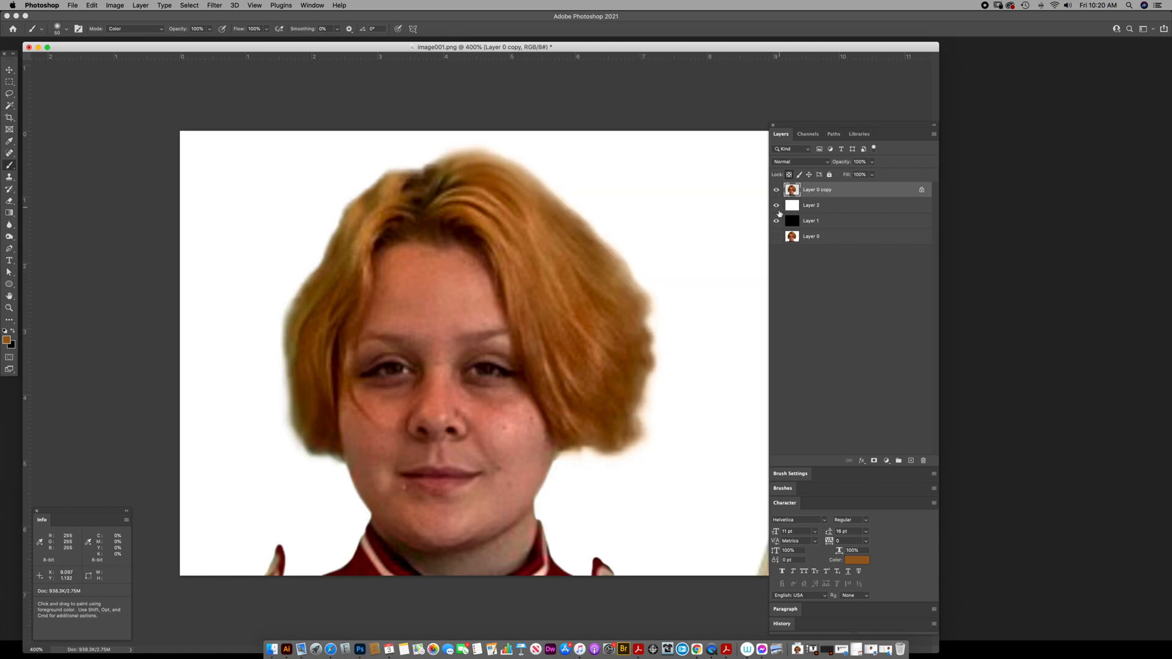
left_click(777, 205)
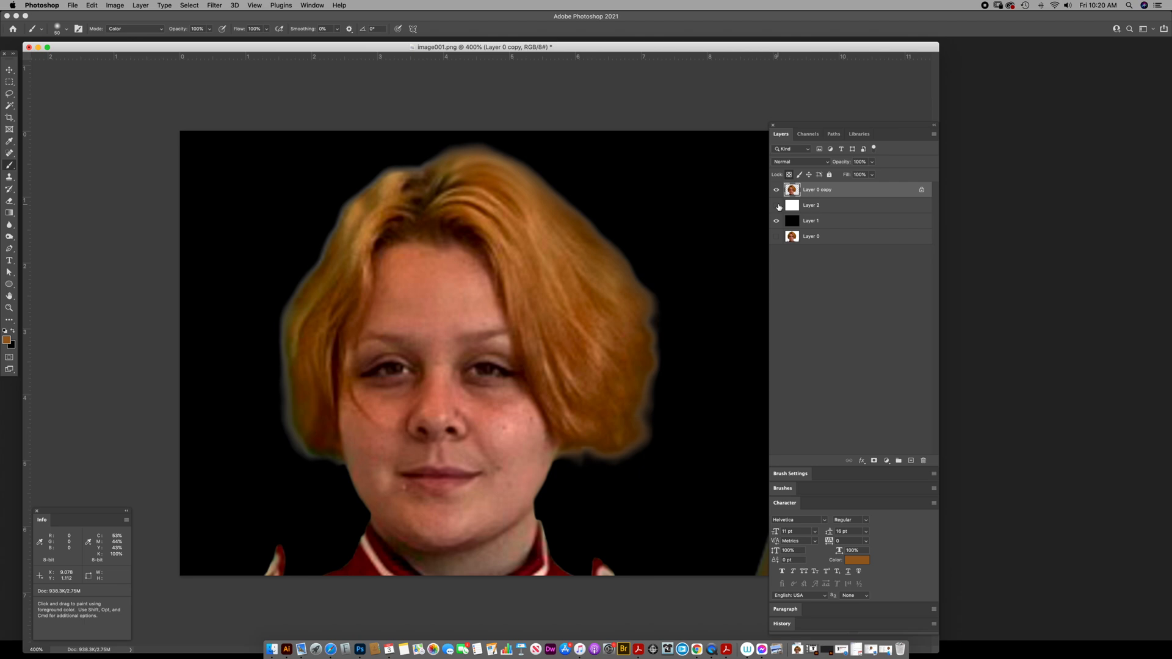
left_click(776, 206)
left_click(776, 206)
left_click(777, 206)
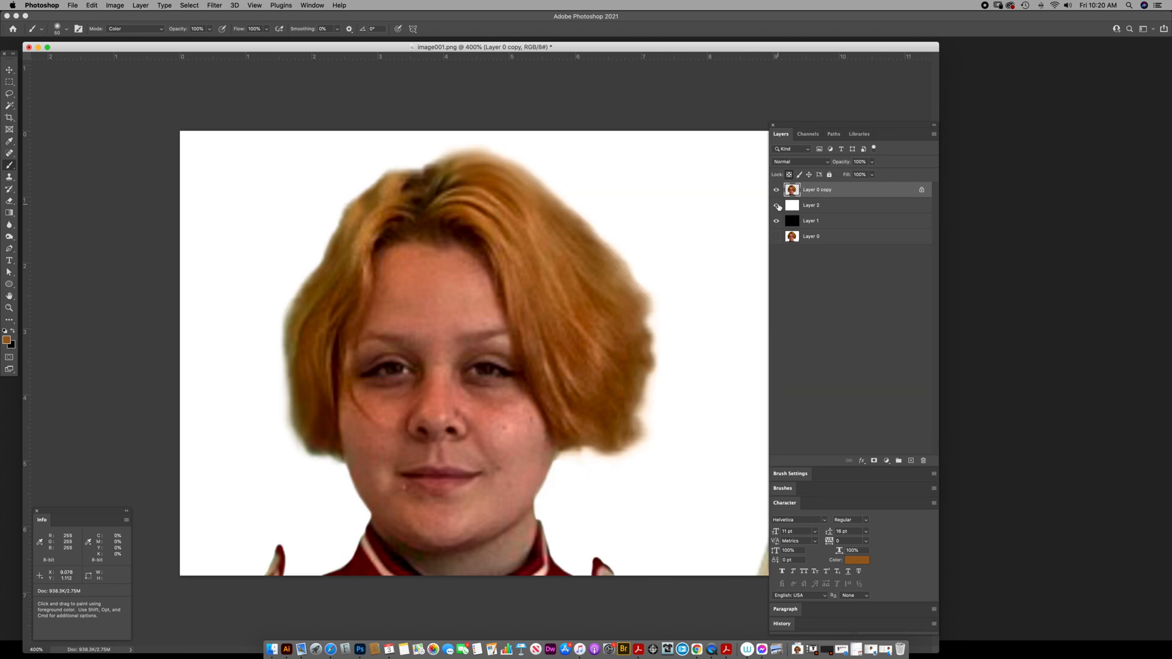
left_click(777, 206)
left_click(777, 206)
left_click(777, 206)
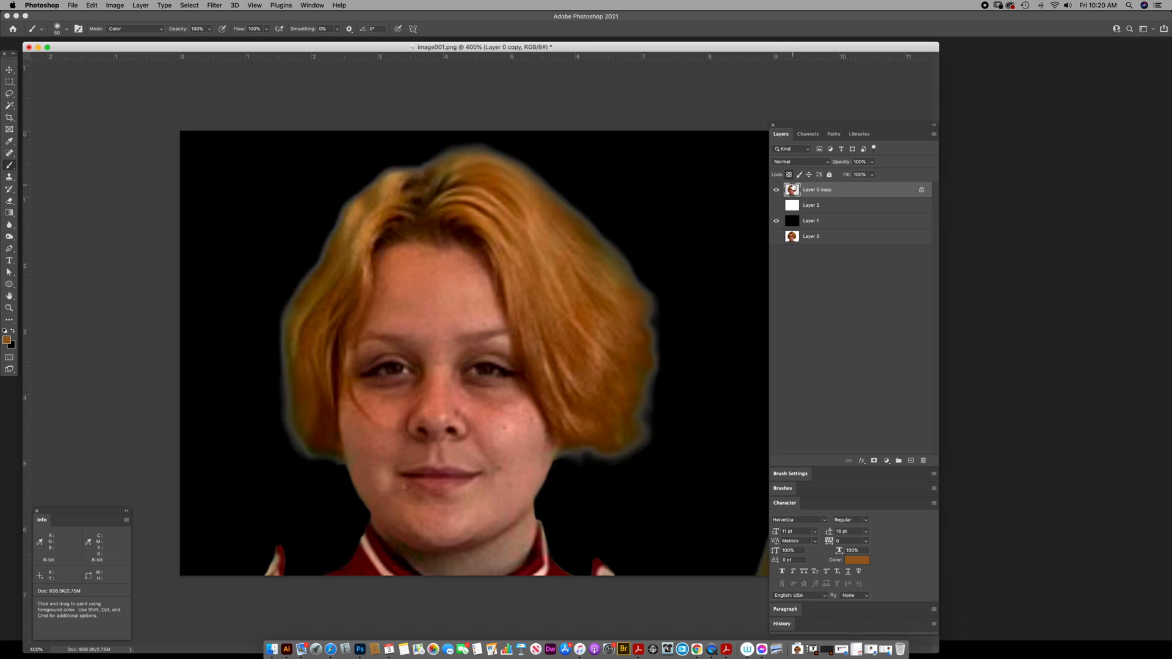
Step: Unlock Layer 0 copy's transparent pixels and erase the halo along the upper right hair edge with the soft eraser
left_click(790, 175)
key("bracketleft")
key("bracketleft")
key("bracketleft")
key("bracketleft")
key("e")
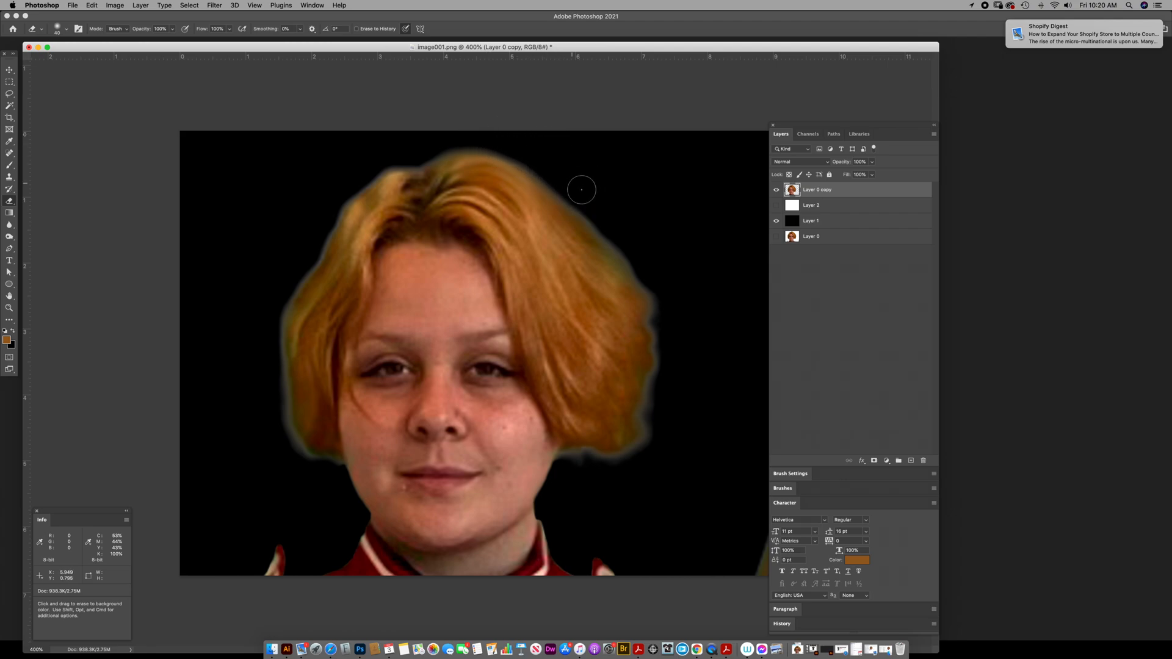
left_click_drag(547, 162, 610, 214)
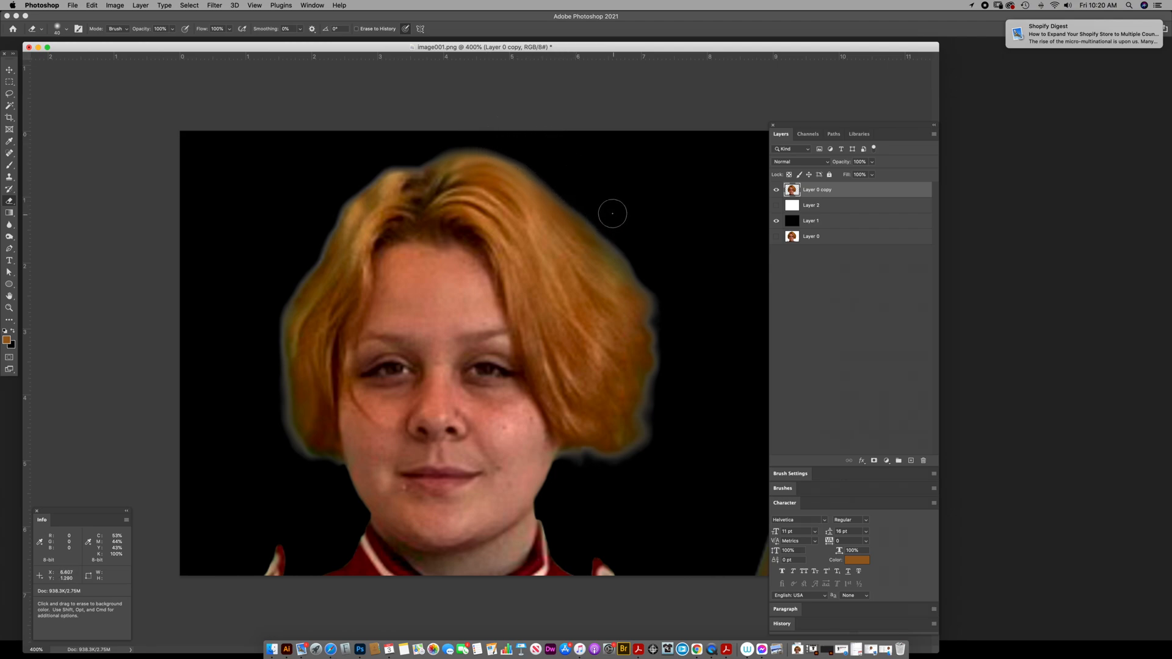
Step: Erase more of the halo along the upper right and right hair edge of Layer 0 copy, resizing the soft eraser
key("bracketleft")
key("bracketleft")
key("bracketleft")
key("bracketright")
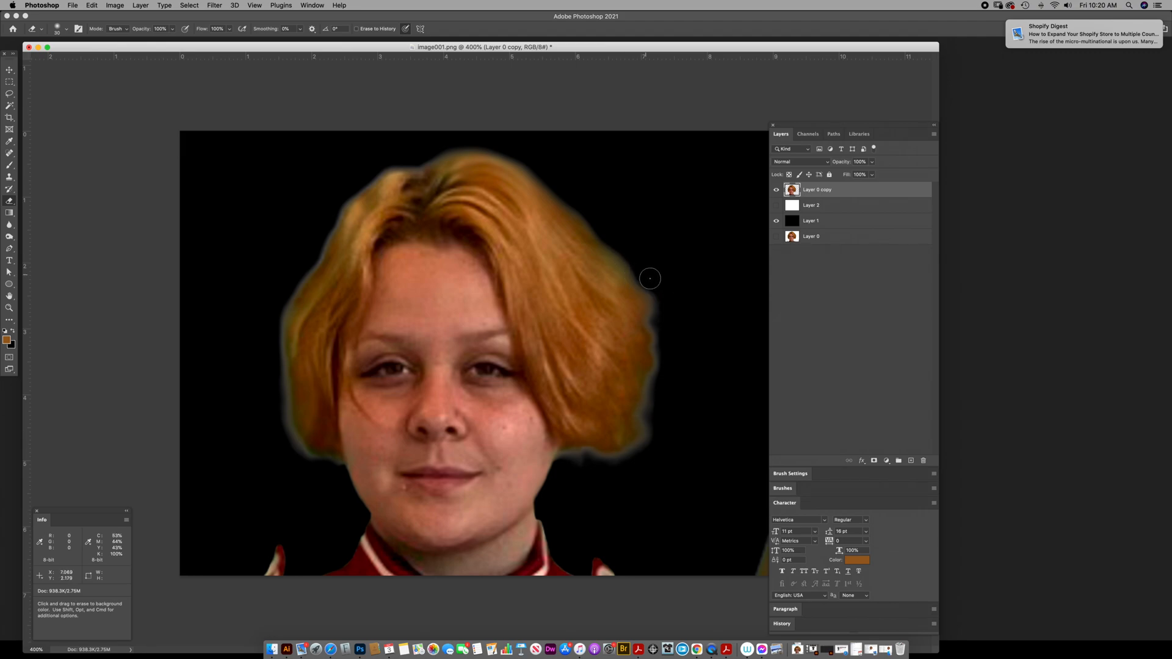
key("bracketright")
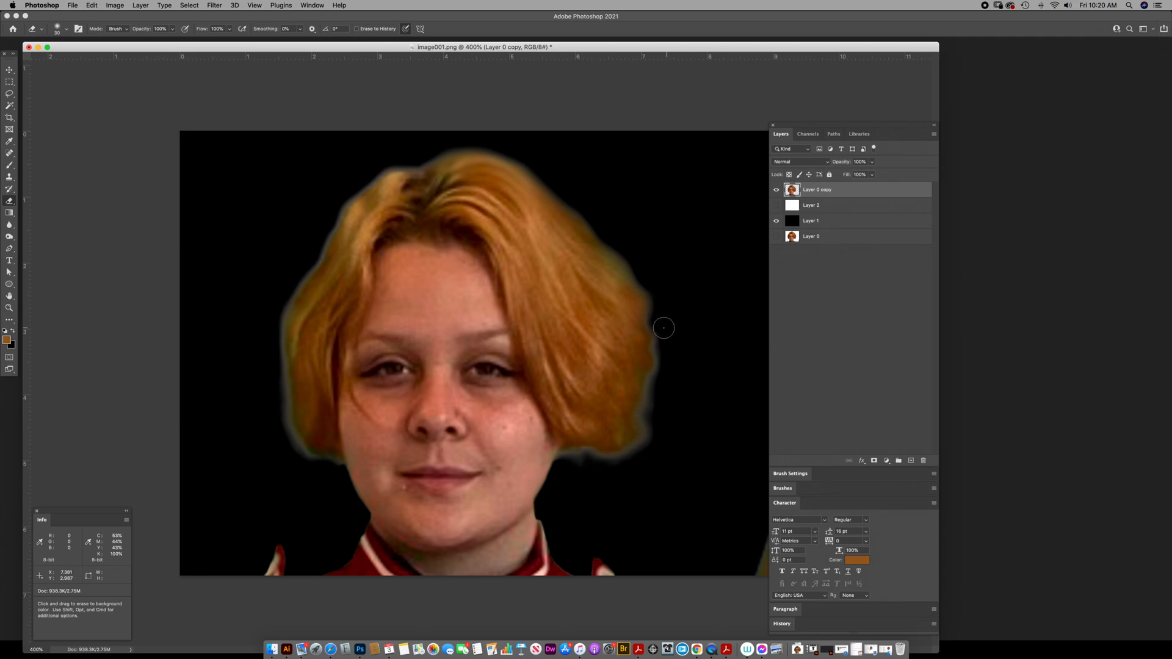
left_click_drag(666, 340, 668, 349)
left_click(660, 389)
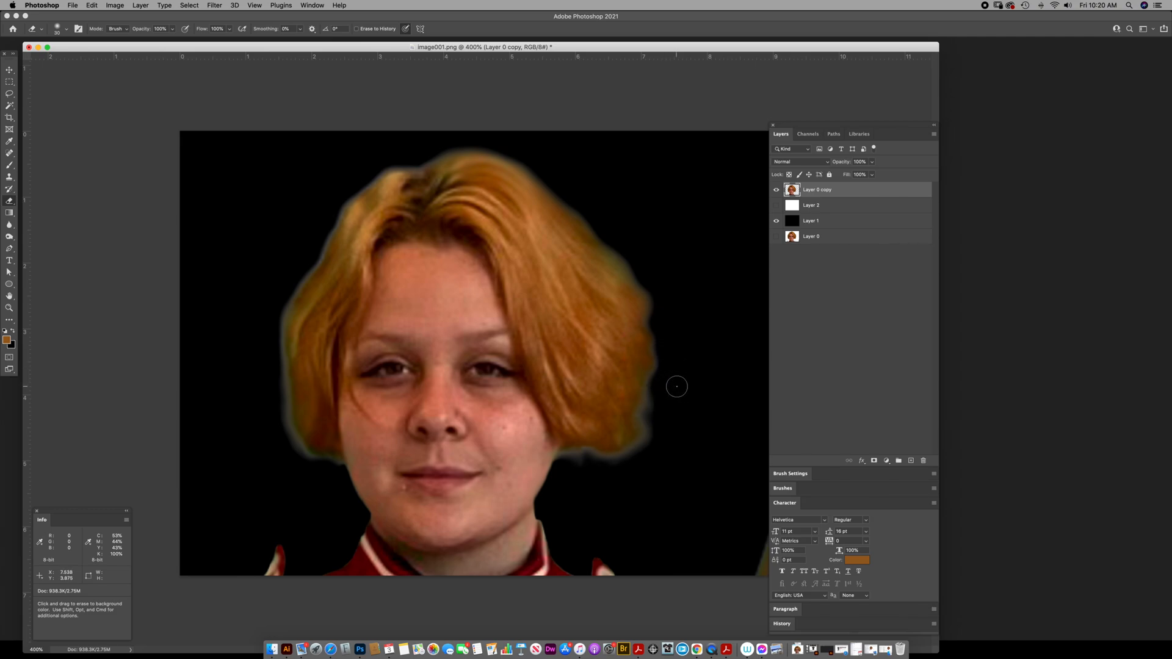
left_click(57, 30)
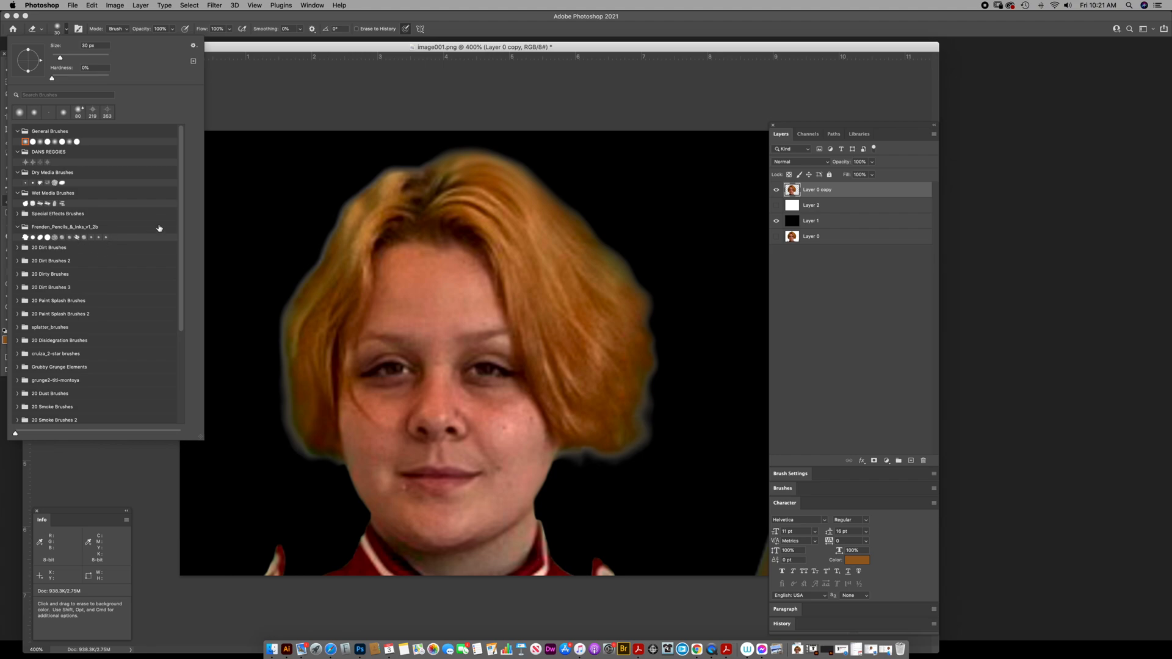
scroll(162, 244, "down", 5)
left_click(169, 323)
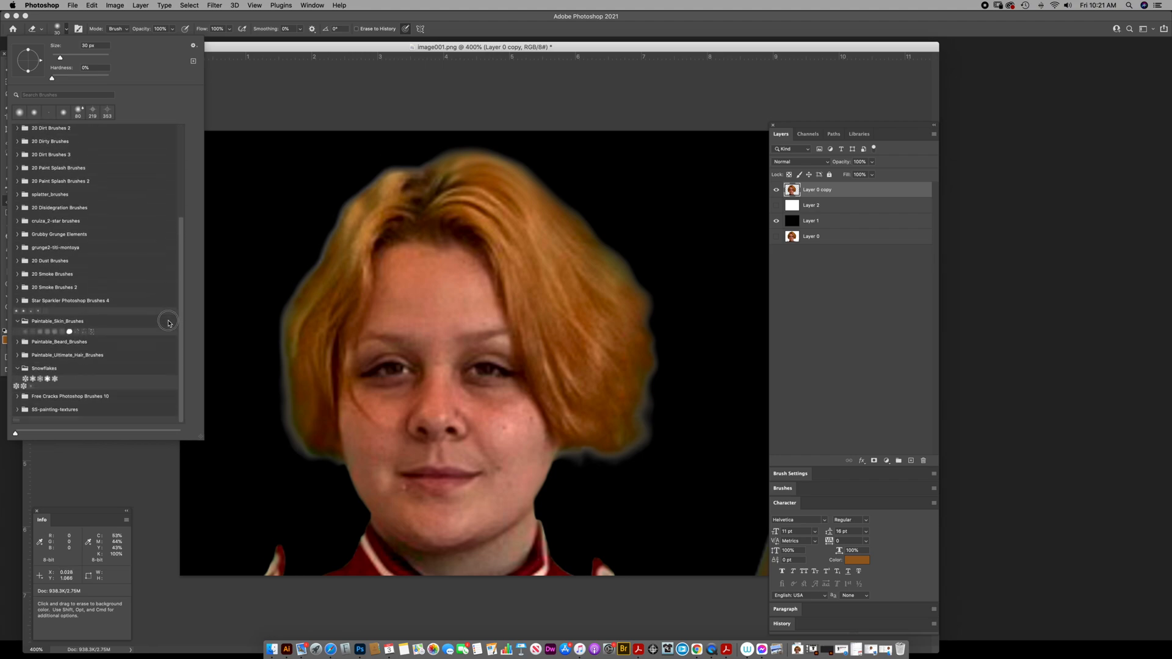
scroll(172, 238, "up", 5)
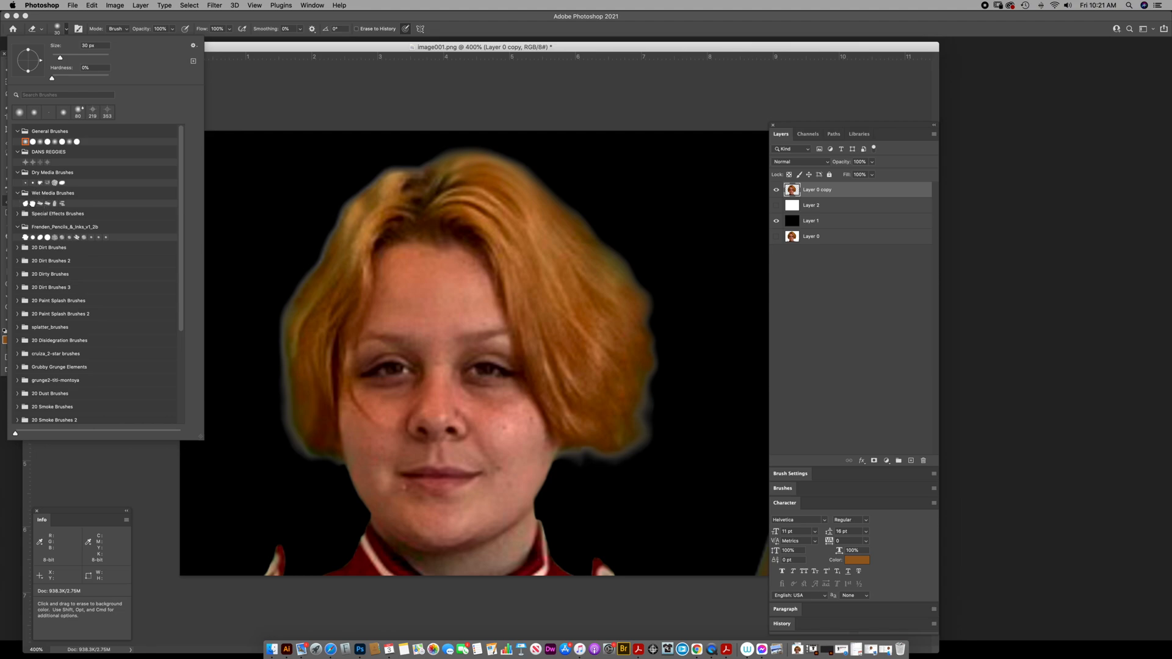
Step: Try brown Normal-mode brush strokes beside the upper right hair, including some at 12% opacity, and undo them
key("b")
mouse_move(633, 248)
left_mouse_down()
mouse_move(578, 216)
mouse_move(612, 243)
mouse_move(660, 253)
mouse_move(616, 192)
mouse_move(633, 181)
mouse_move(595, 162)
left_mouse_up()
key("super+z")
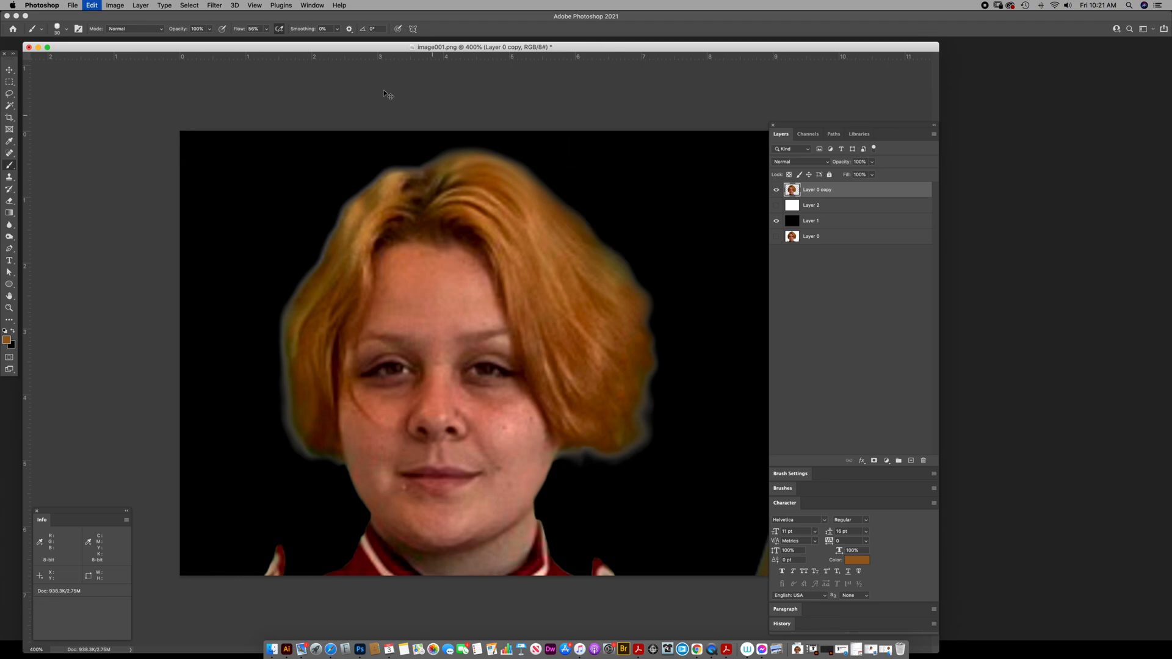
left_click(208, 29)
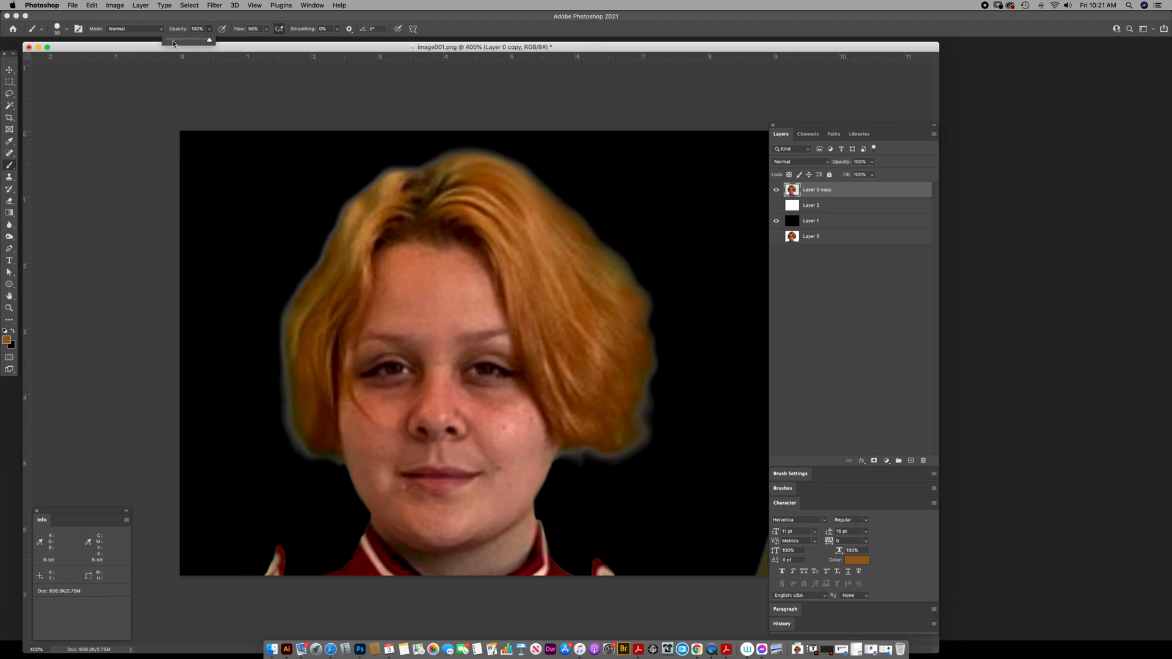
mouse_move(575, 194)
left_mouse_down()
mouse_move(601, 186)
mouse_move(604, 198)
mouse_move(583, 180)
mouse_move(637, 183)
mouse_move(605, 176)
mouse_move(641, 231)
mouse_move(584, 175)
mouse_move(637, 193)
mouse_move(605, 161)
mouse_move(631, 167)
mouse_move(642, 188)
mouse_move(618, 158)
mouse_move(645, 199)
mouse_move(662, 171)
left_mouse_up()
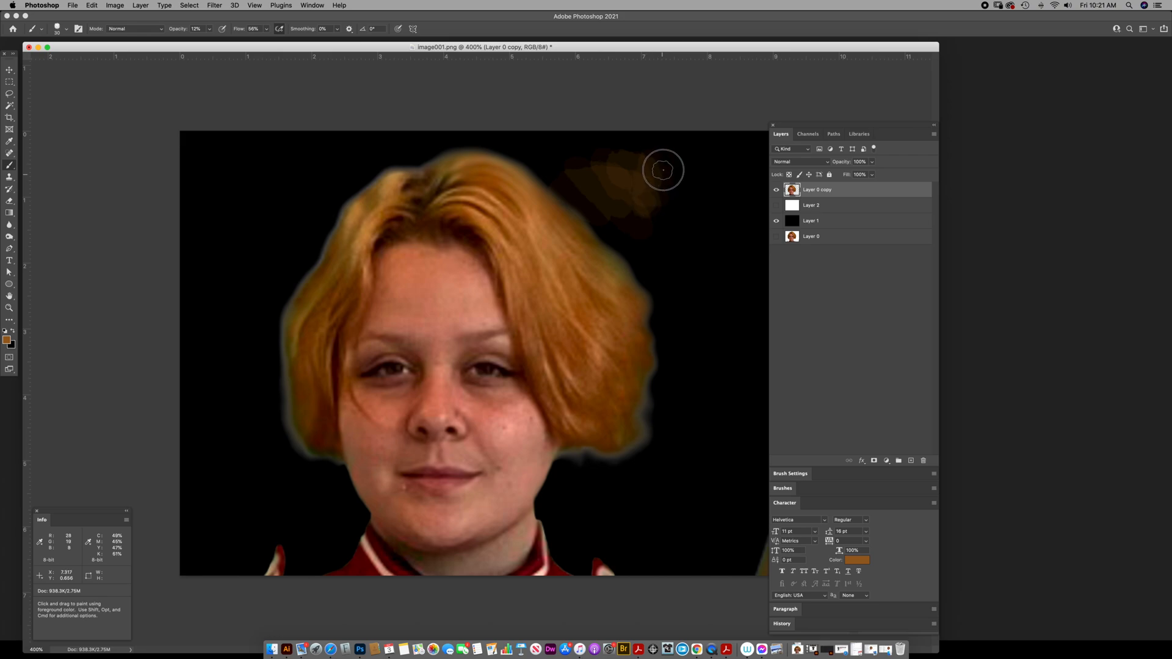
key("super+z")
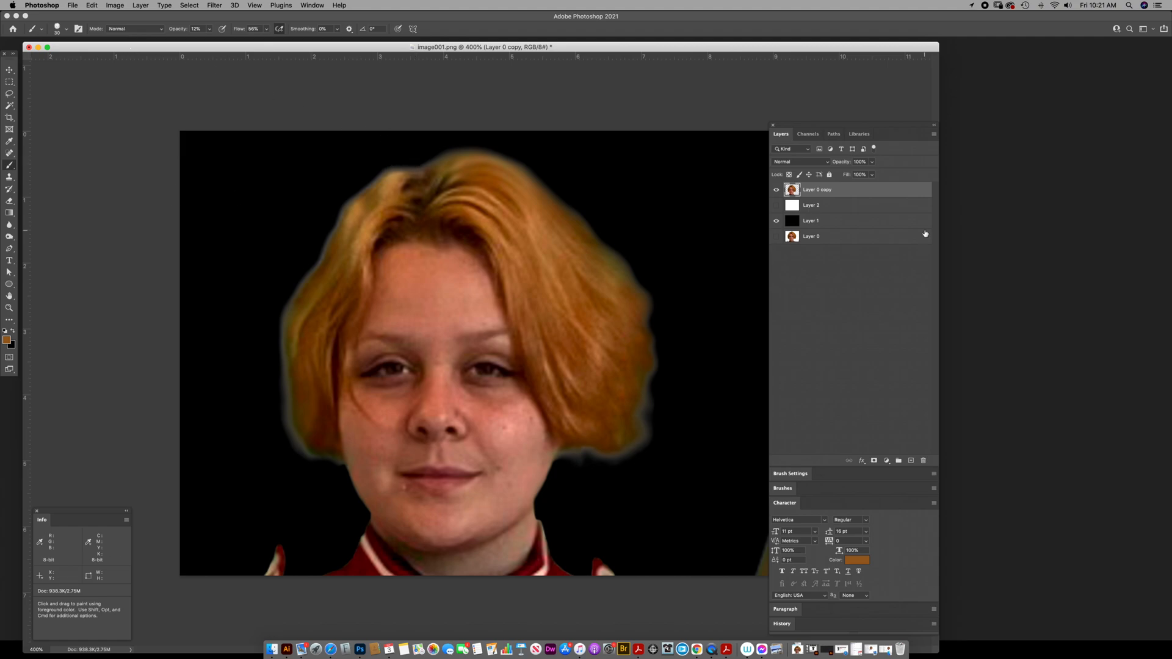
Step: Compare the cutout's edges over black, transparency and white by toggling Layer 1 and Layer 2, ending over black
left_click(776, 221)
left_click(776, 222)
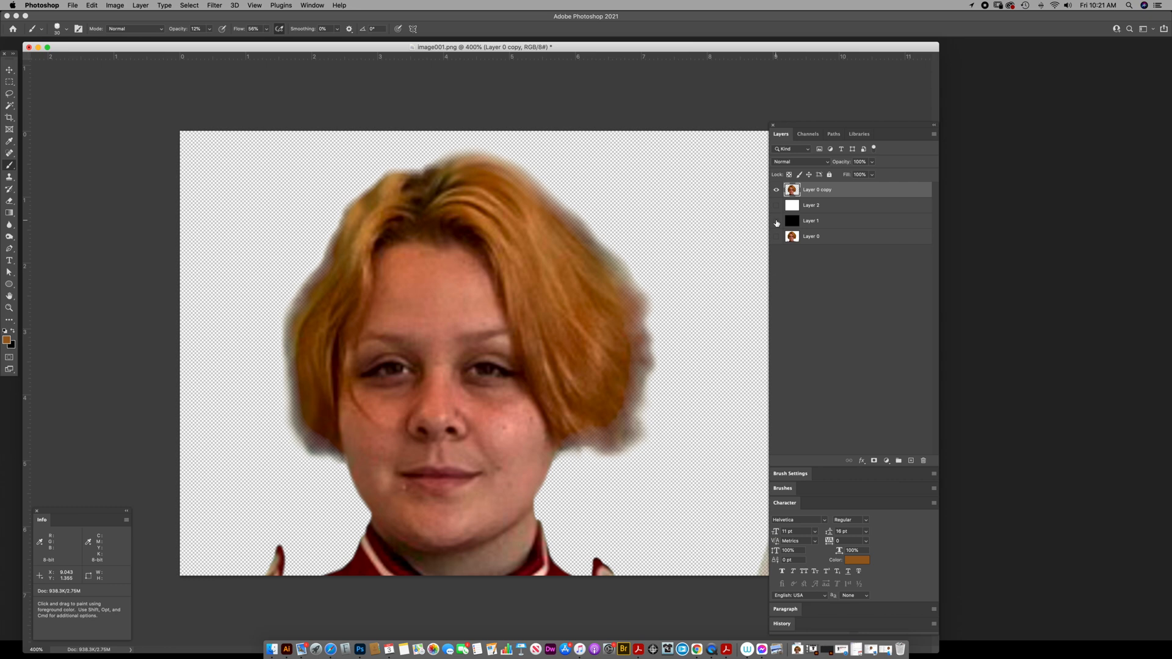
left_click(776, 221)
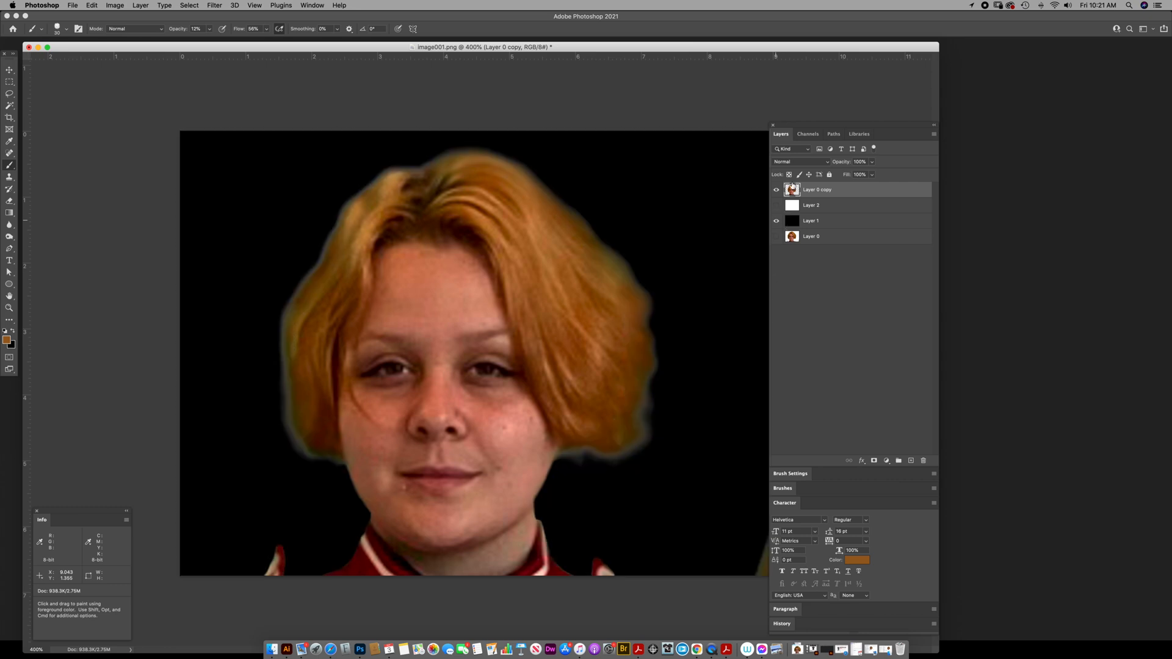
left_click(777, 221)
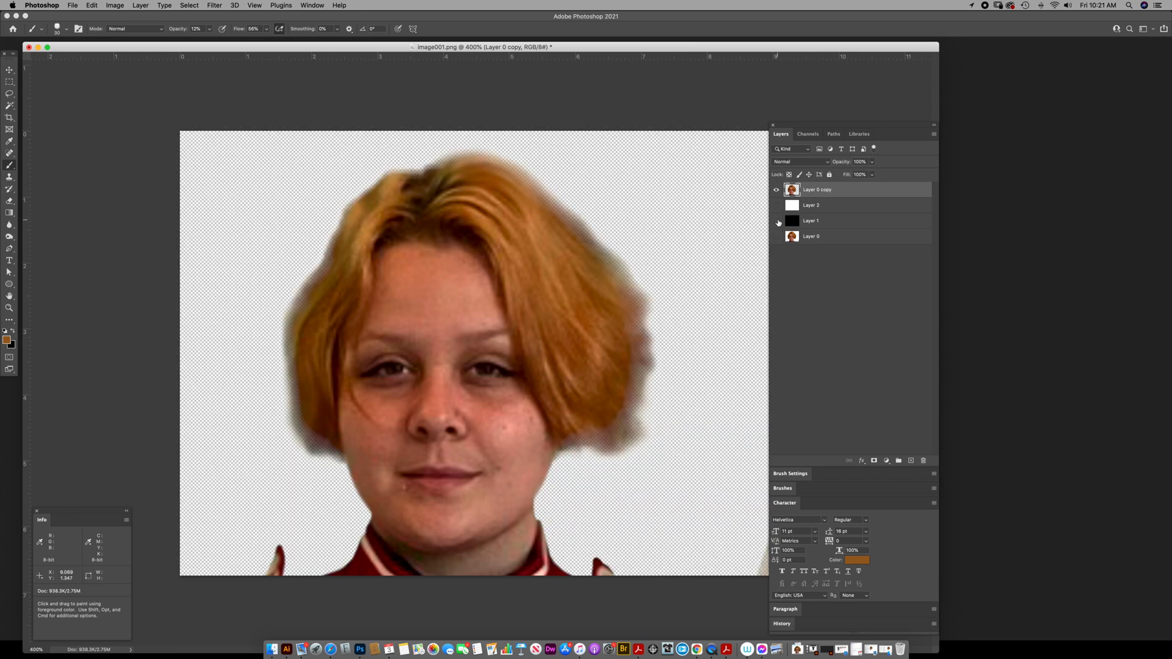
left_click(777, 221)
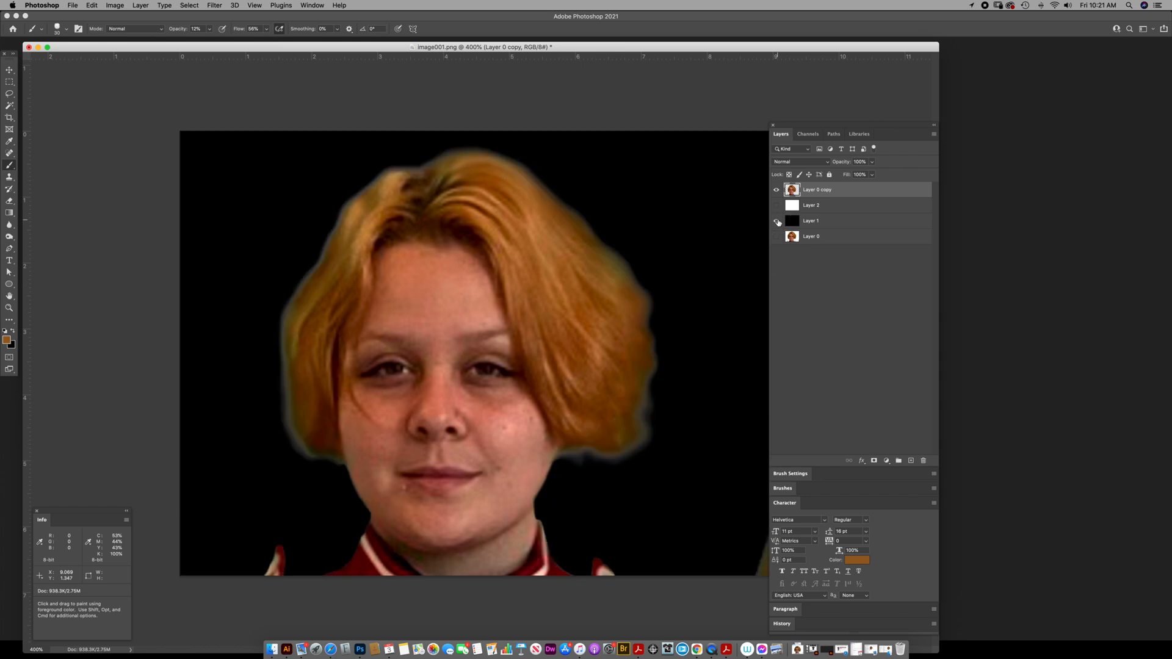
left_click(777, 222)
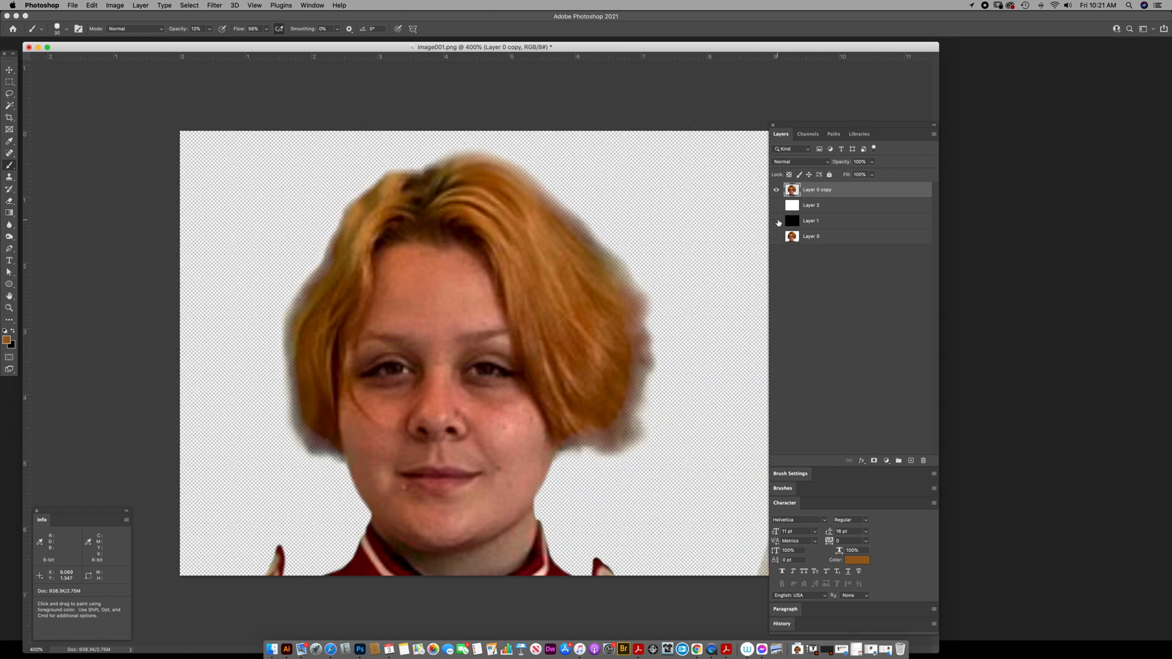
left_click(807, 134)
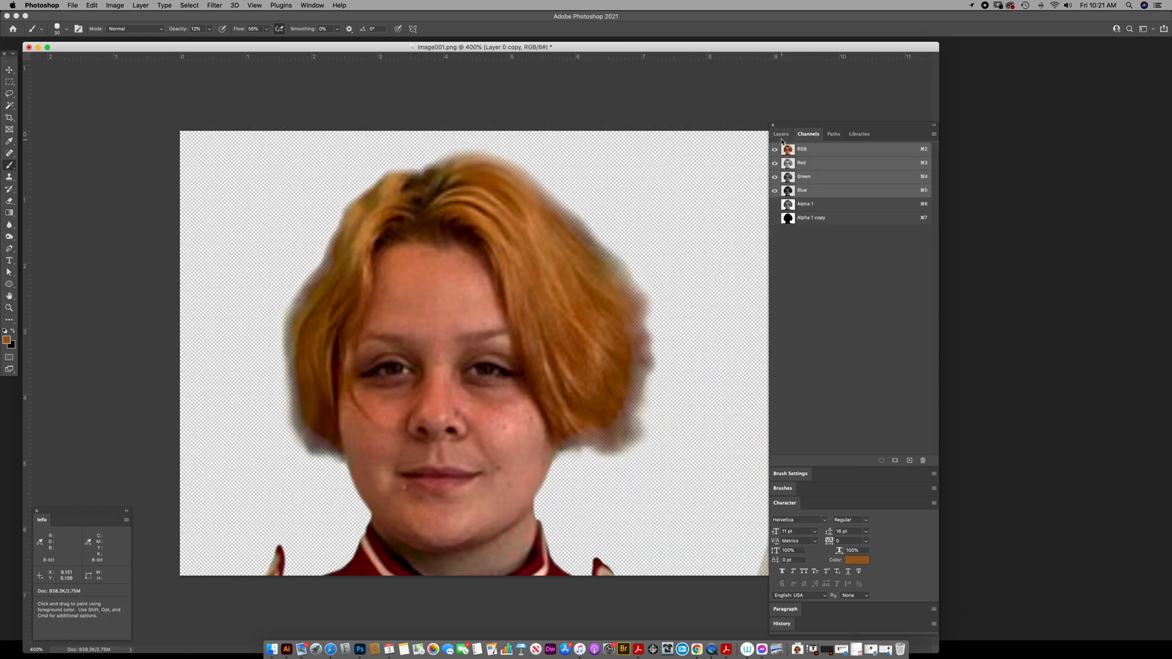
left_click(782, 135)
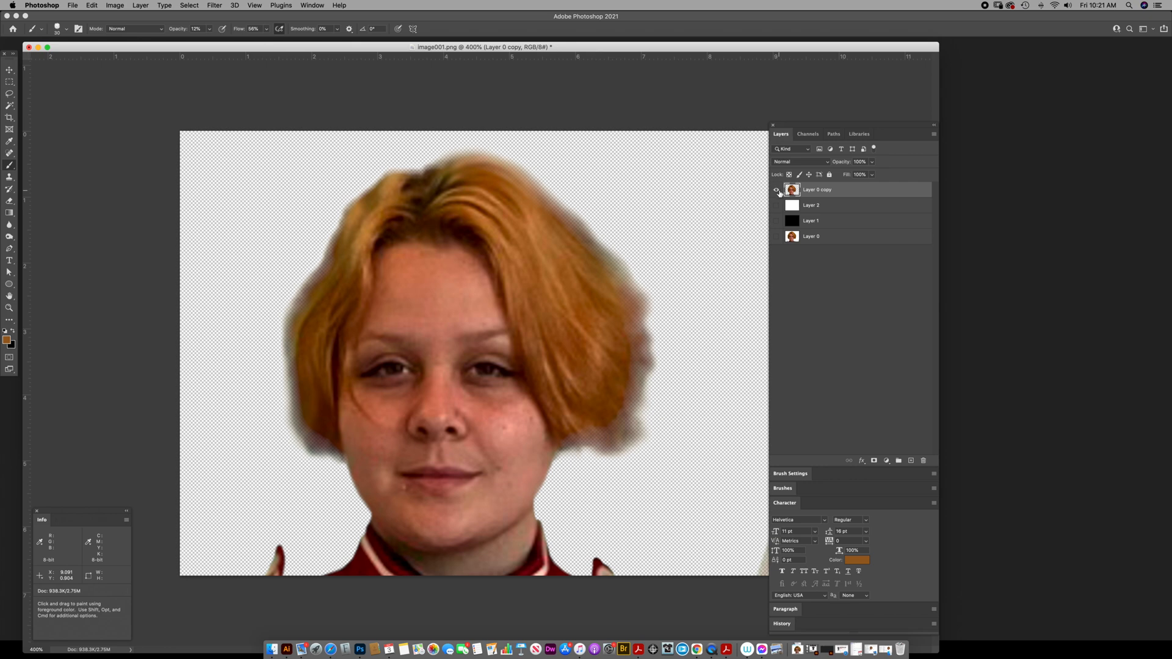
left_click(776, 205)
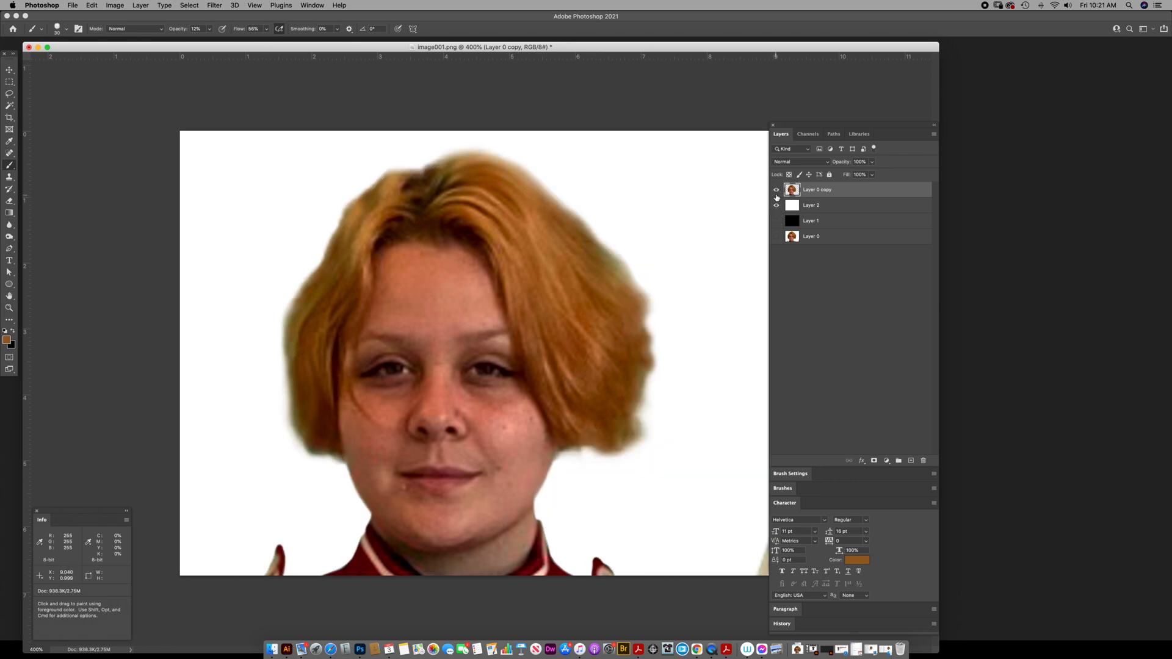
left_click(776, 205)
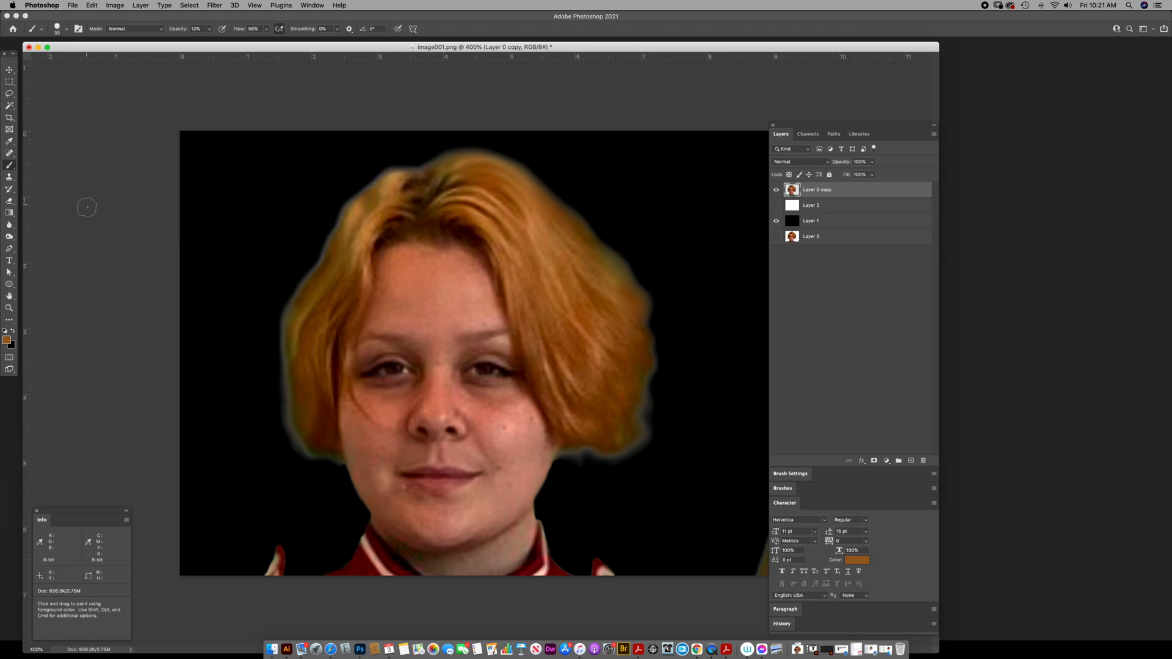
Step: Try a General Brushes soft round brush enlarged to 80 px beside the upper right hair, and undo the brown stroke
left_click(60, 29)
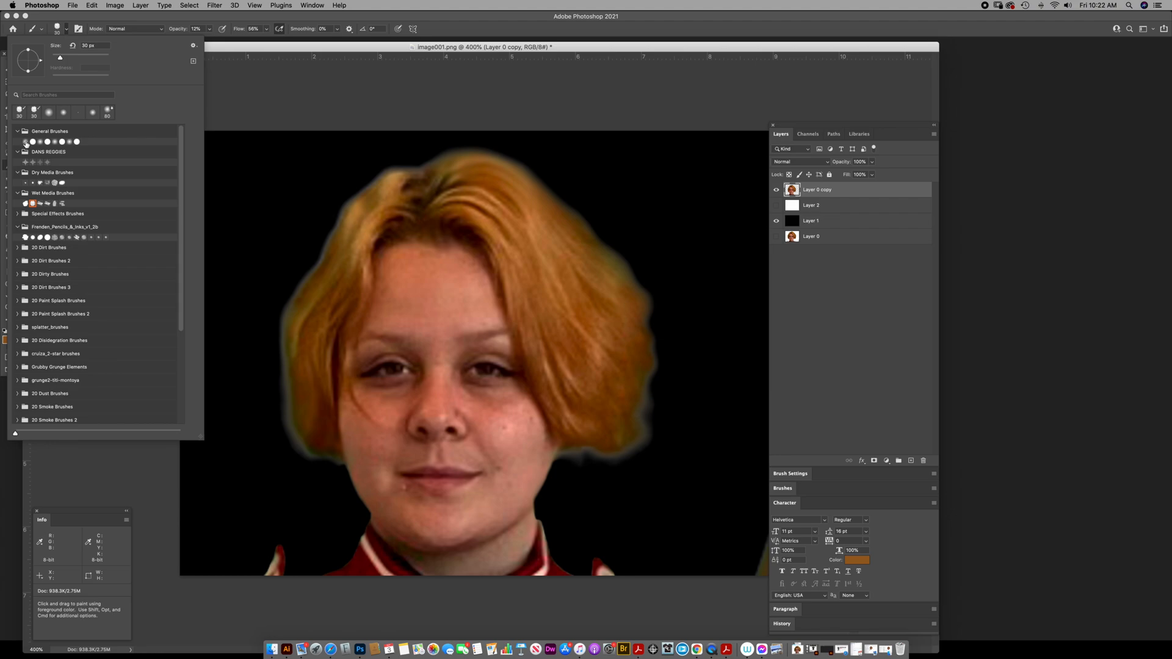
left_click(585, 134)
key("bracketright")
key("bracketright")
key("bracketright")
key("bracketright")
key("bracketright")
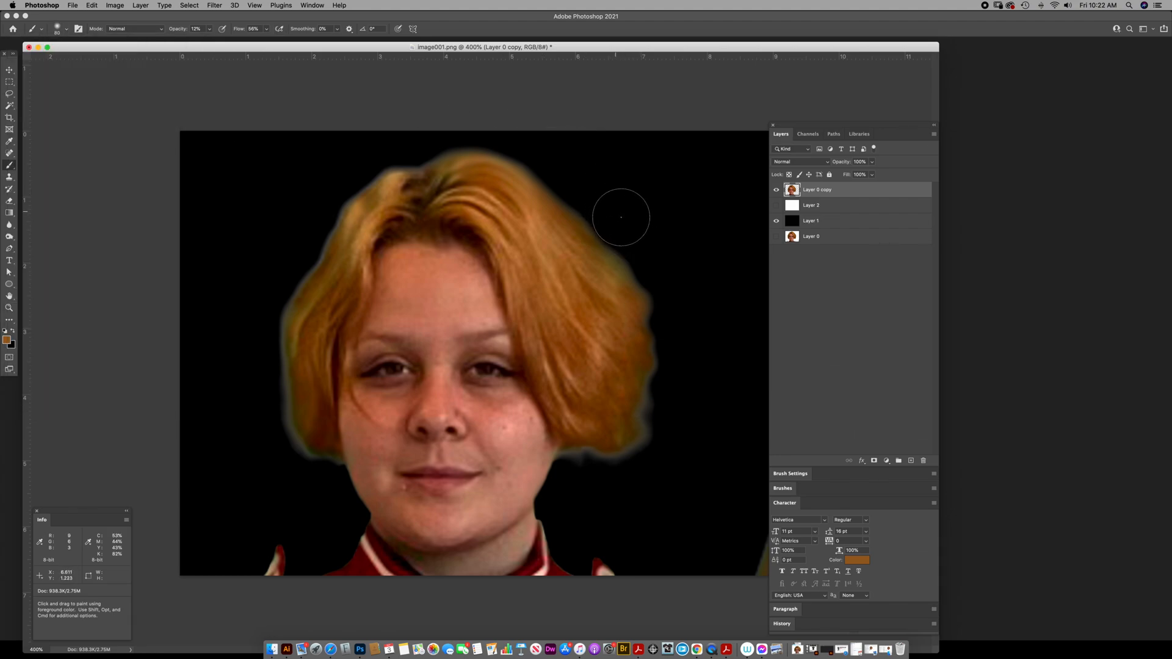
left_click_drag(591, 185, 630, 236)
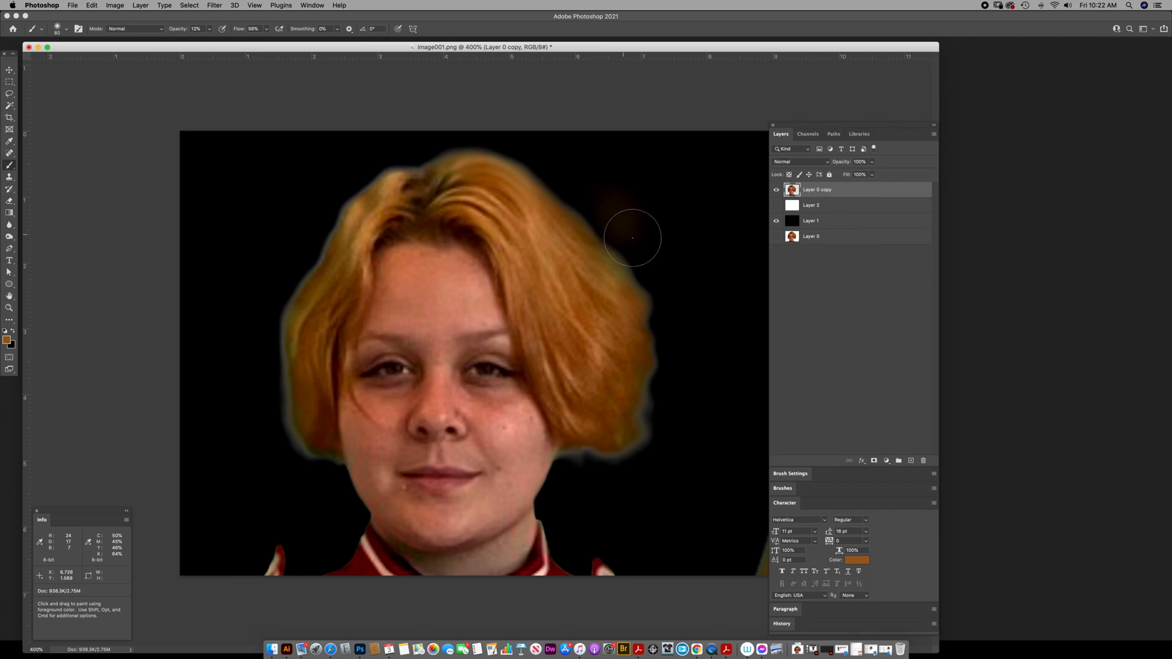
key("super+z")
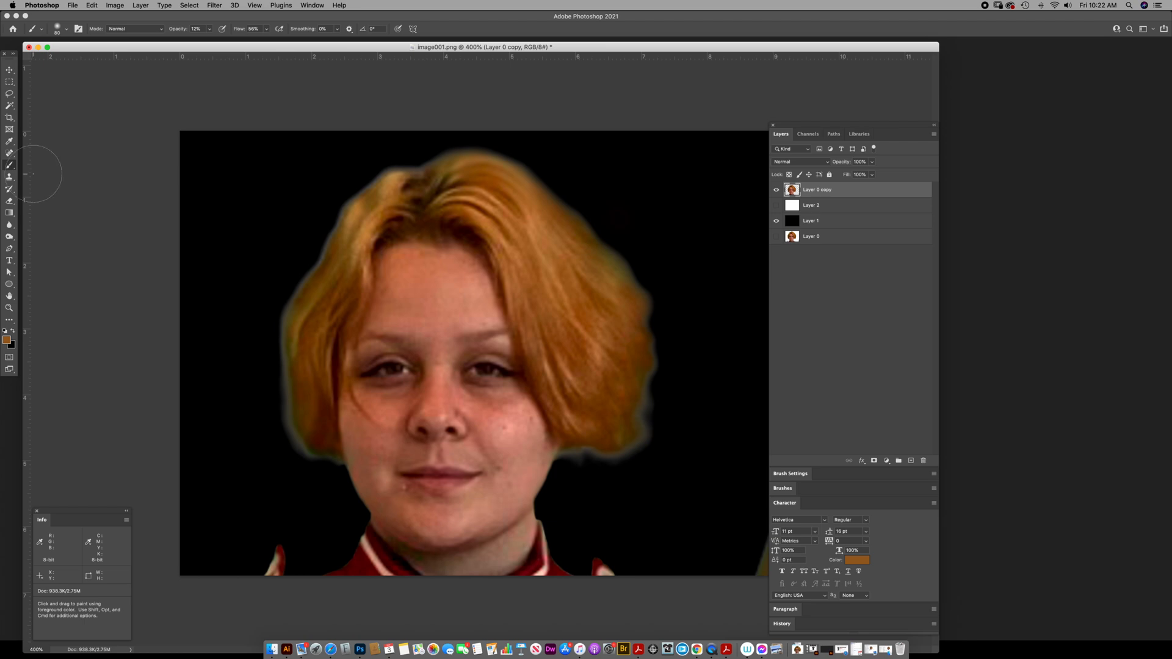
Step: Erase the remaining halo down the right side of the hair with the soft eraser
key("e")
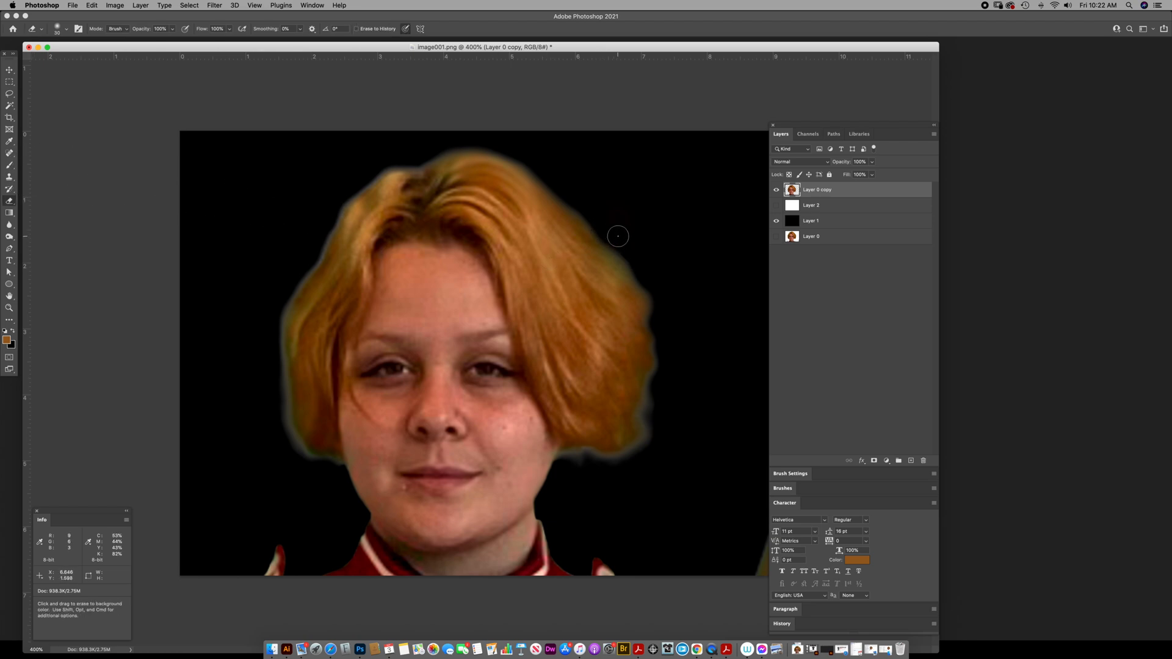
left_click(667, 337)
left_click_drag(671, 357, 663, 388)
key("bracketright")
key("bracketright")
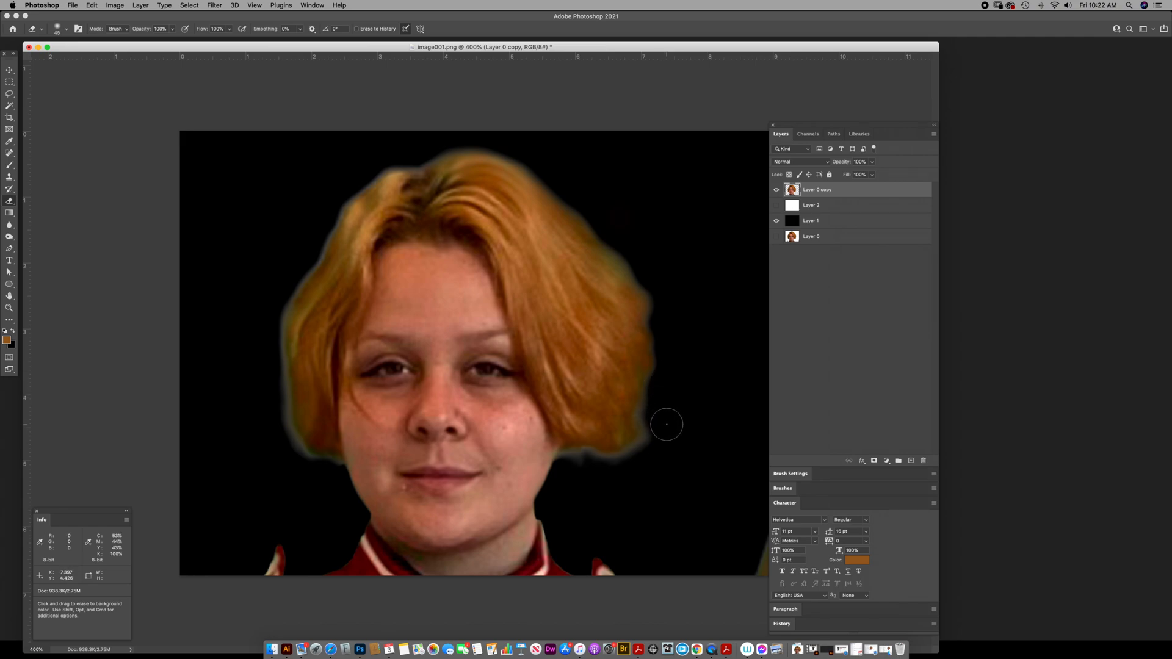
Step: Erase the halo around the lower right hair corner and underneath the hair, varying the eraser size
key("bracketleft")
key("bracketleft")
key("bracketleft")
key("bracketright")
key("bracketright")
key("bracketright")
key("bracketright")
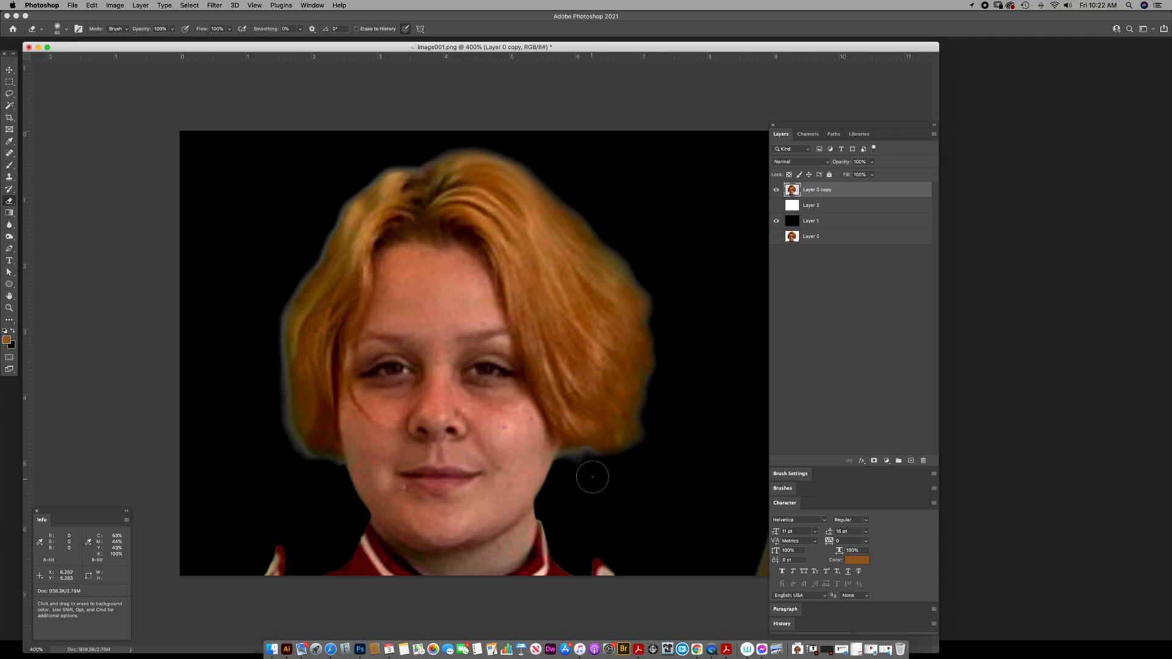
key("bracketleft")
key("bracketleft")
key("bracketright")
Step: Try erasing the halo where the right hair meets the cheek with a small eraser at 700% zoom, and undo it
key("z")
left_click(577, 470)
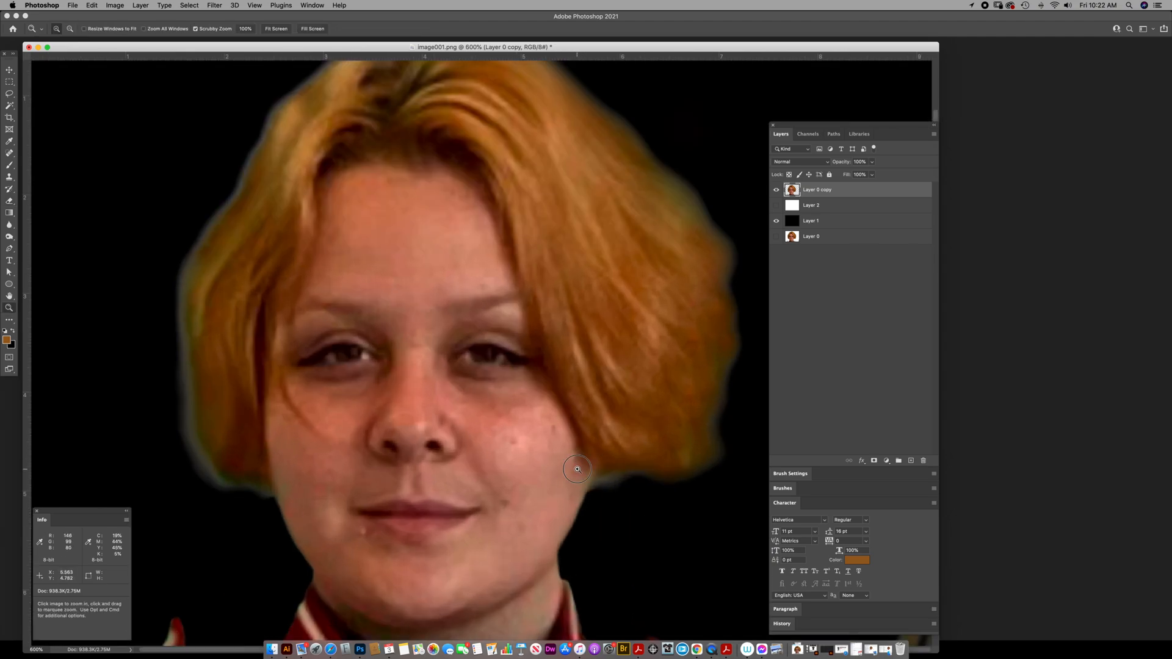
left_click(649, 503)
left_click(531, 398)
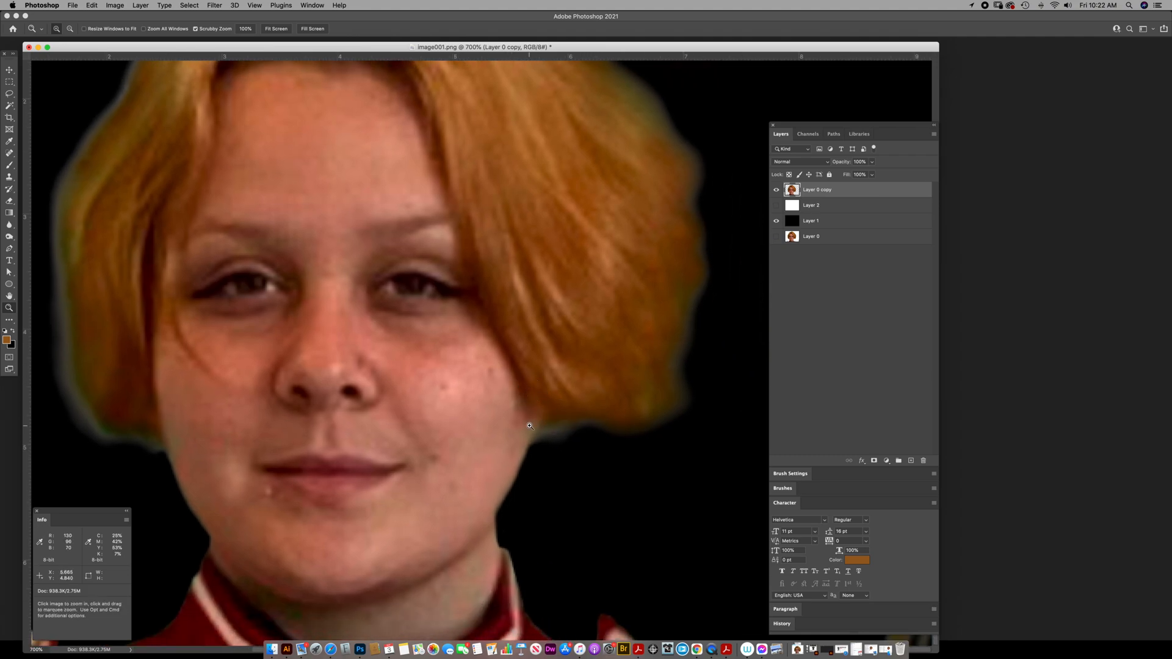
key("e")
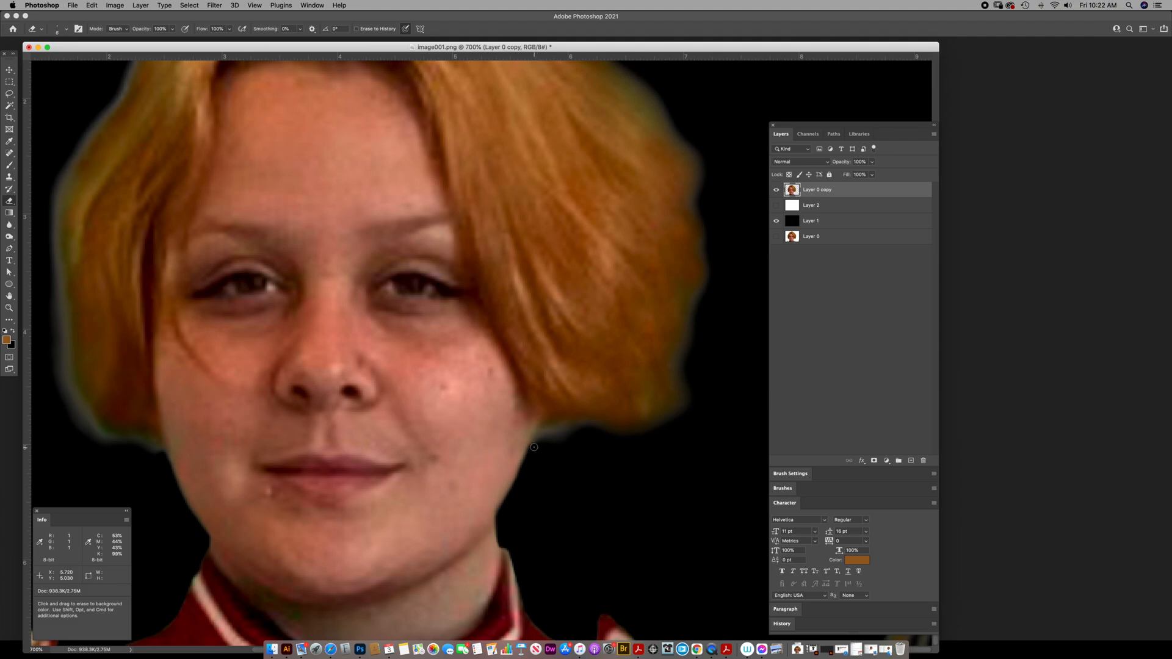
mouse_move(541, 426)
left_mouse_down()
mouse_move(538, 439)
mouse_move(579, 427)
mouse_move(547, 436)
mouse_move(572, 432)
mouse_move(583, 448)
left_mouse_up()
key("super+z")
Step: Draw a Pen tool path around the lower face, following the right cheek and left jaw and crossing the nose
key("p")
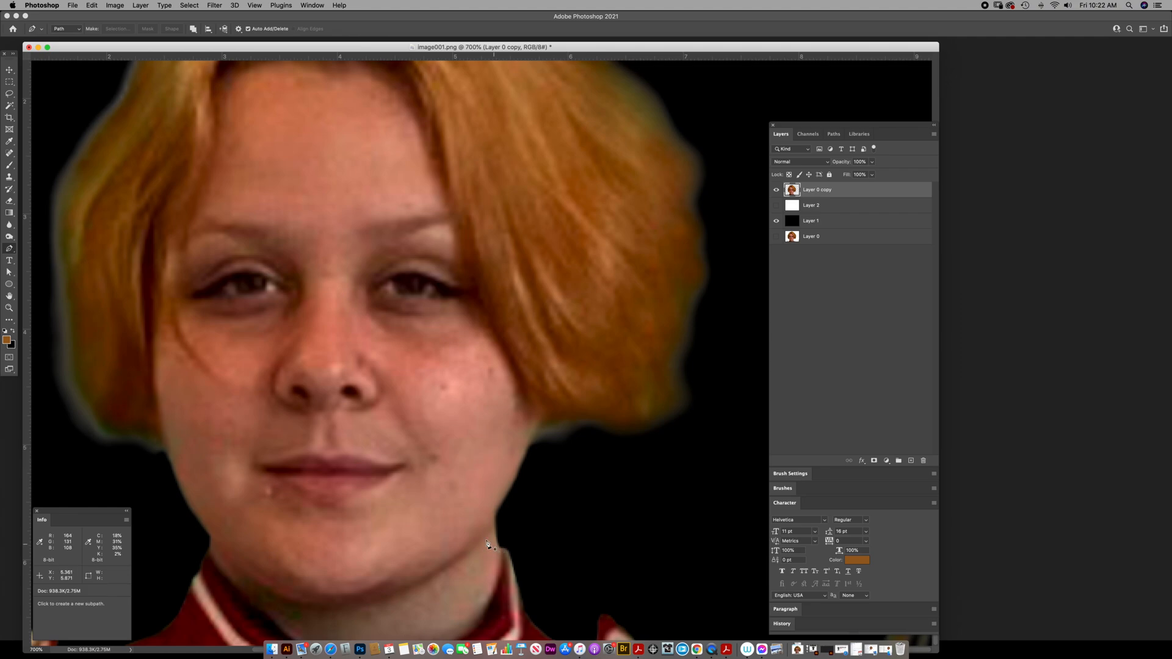
left_click_drag(468, 546, 489, 524)
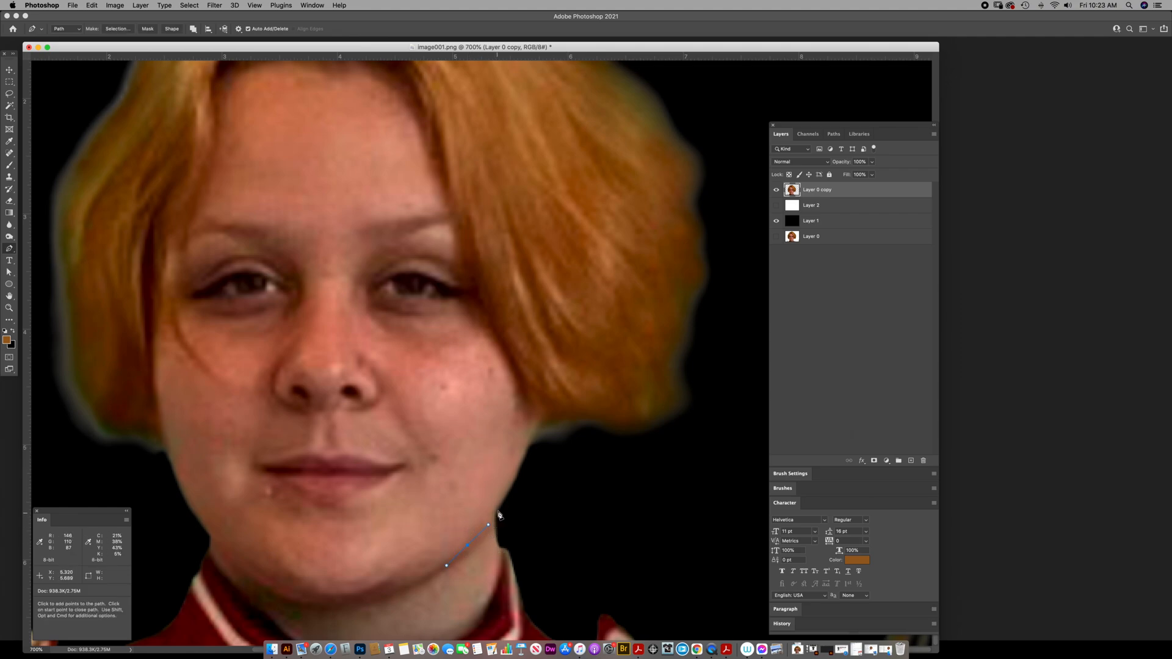
left_click_drag(555, 351, 574, 236)
left_click(555, 349, "alt")
left_click_drag(155, 397, 165, 474)
left_click_drag(224, 555, 251, 583)
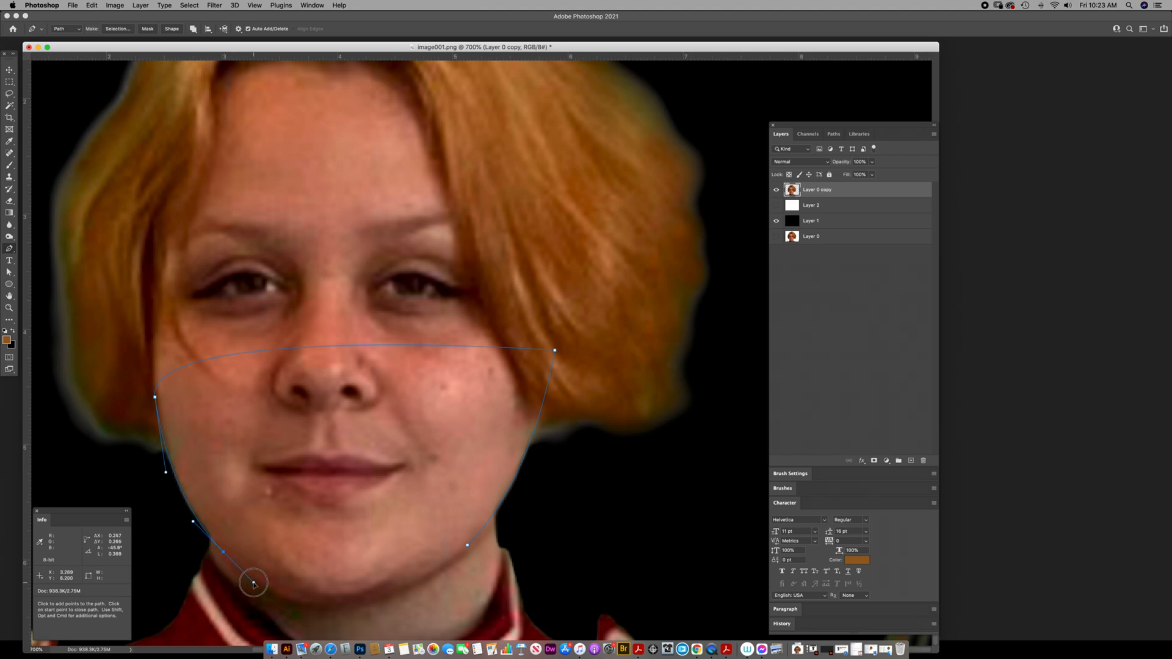
Step: Fine-tune the left cheek anchor and its handle to fit the face edge, and close the path beneath the chin
left_click(156, 397, "super")
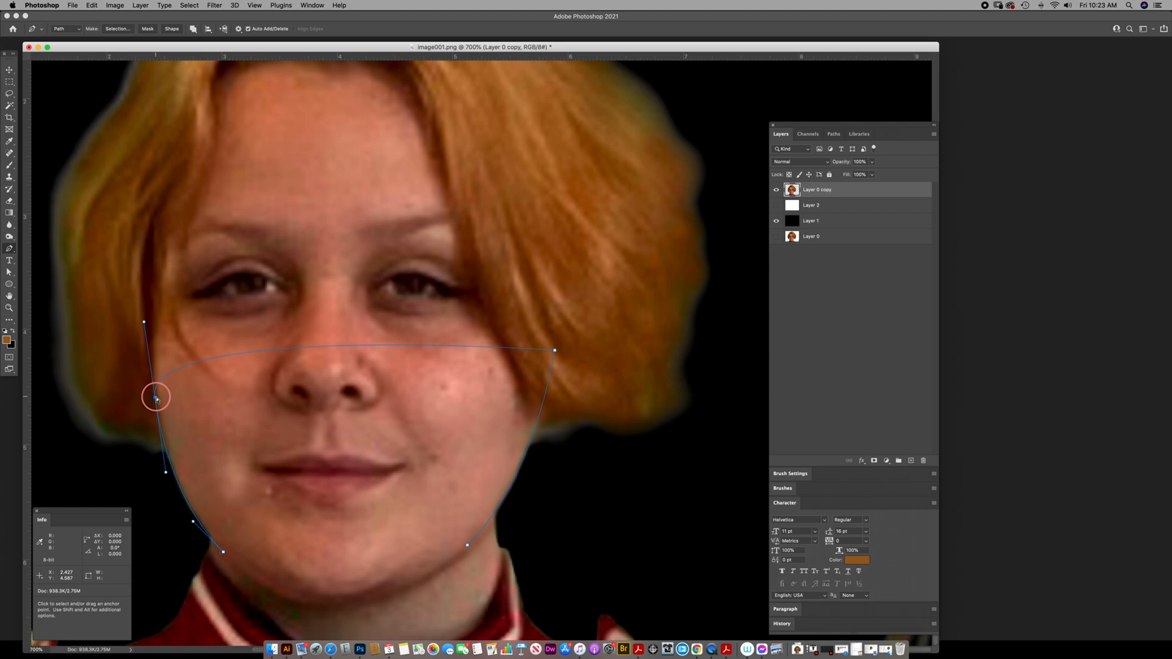
left_click_drag(158, 399, 157, 398)
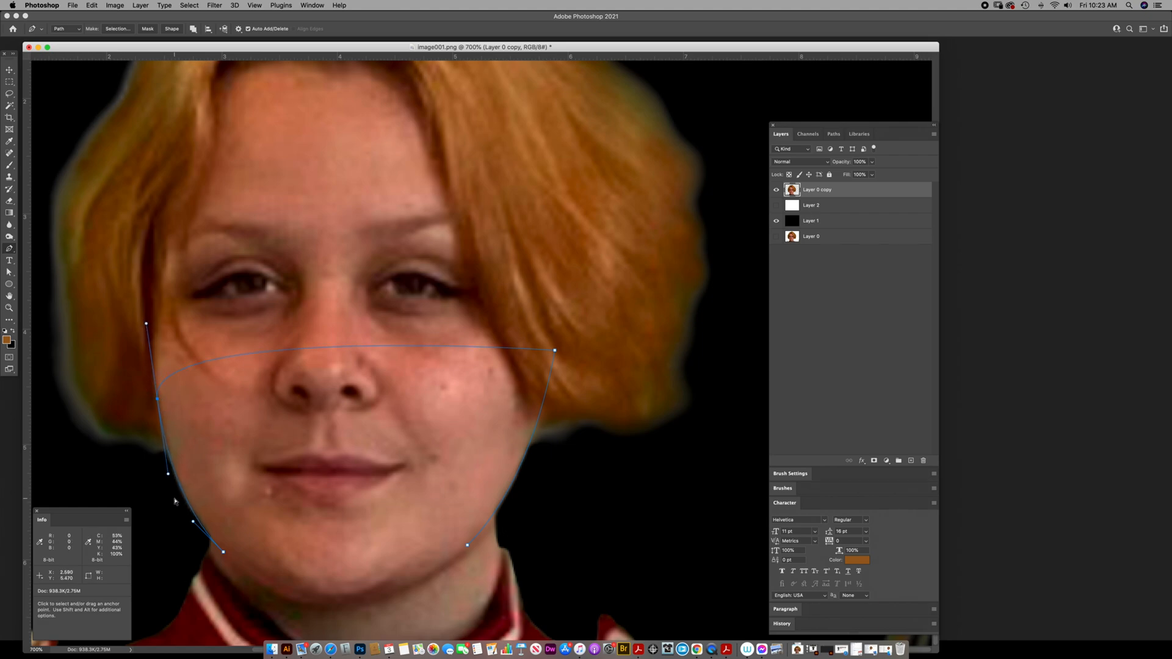
left_click_drag(168, 475, 169, 478)
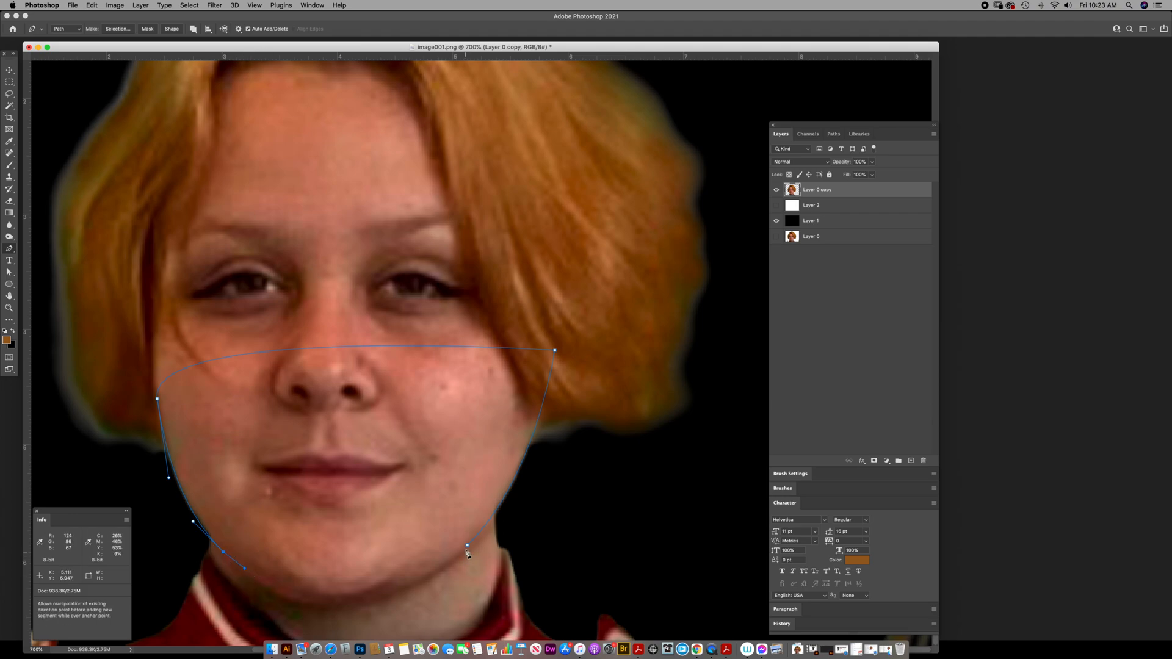
left_click_drag(467, 546, 590, 452)
Step: Load the work path as a selection, deselect it, and display the path again
left_click(835, 134)
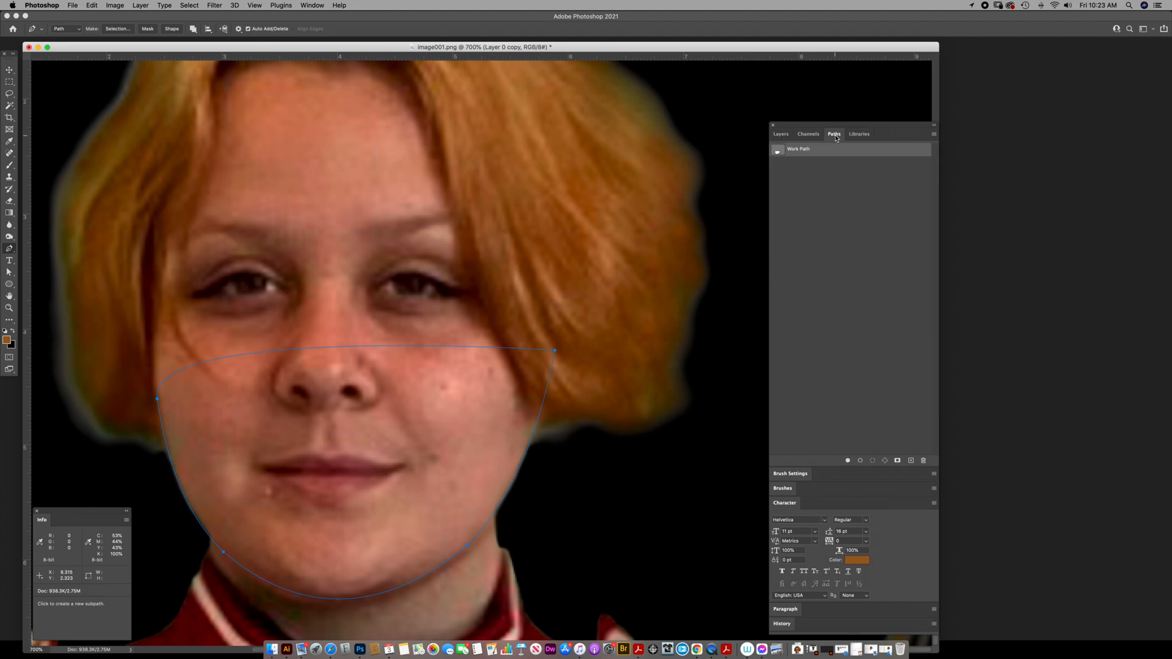
left_click(778, 153, "super")
key("super+d")
left_click(778, 152)
left_click(778, 153, "super")
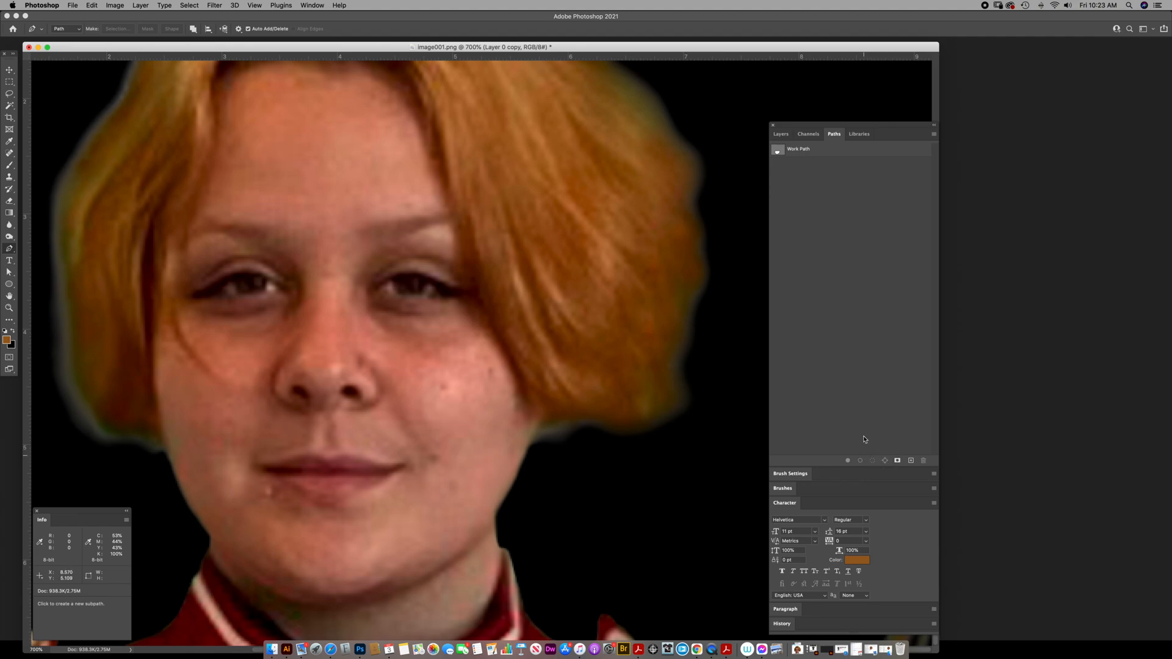
left_click(778, 153)
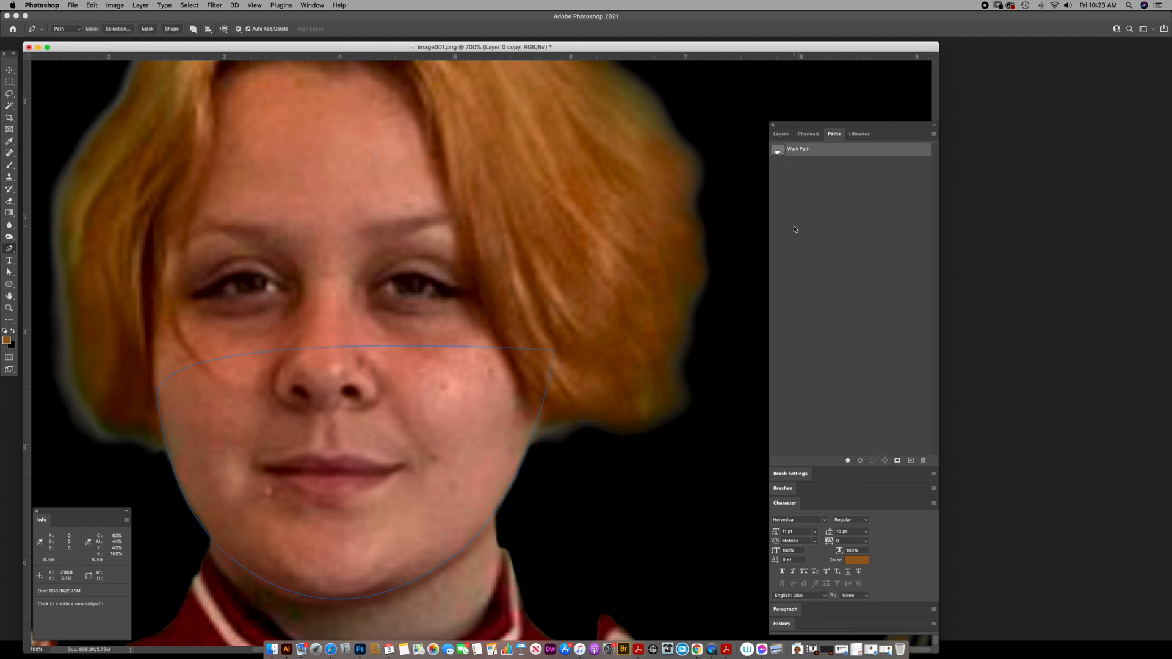
left_click(550, 377, "alt+super")
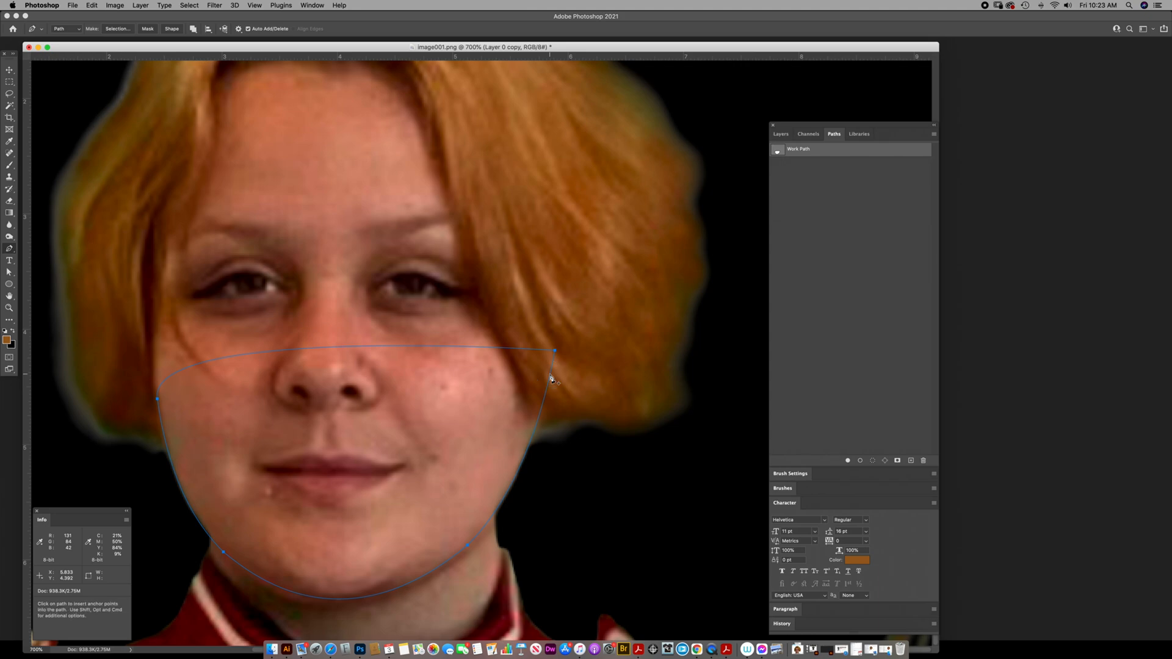
left_click(860, 461, "alt")
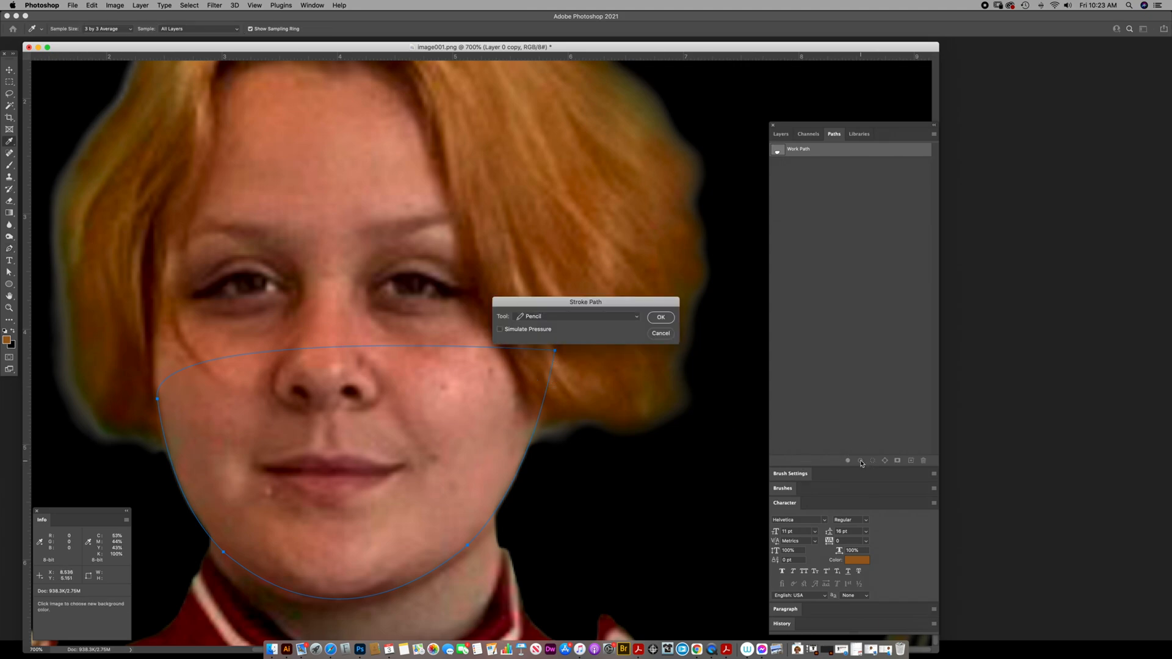
left_click(662, 334)
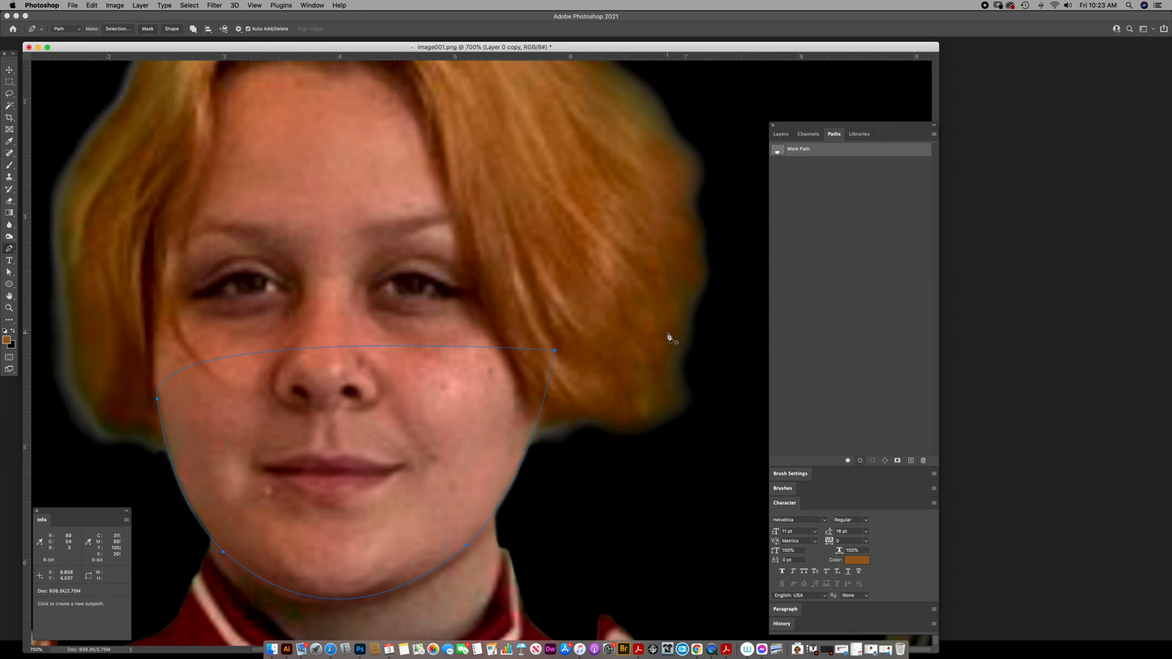
left_click(873, 461, "alt")
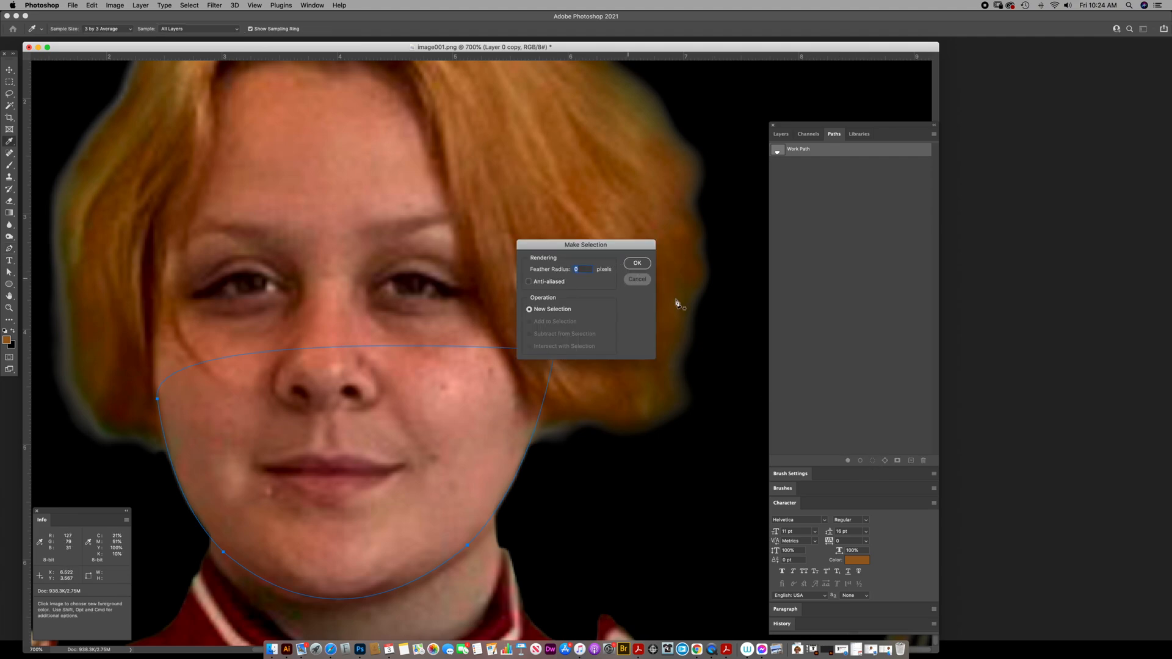
key("Escape")
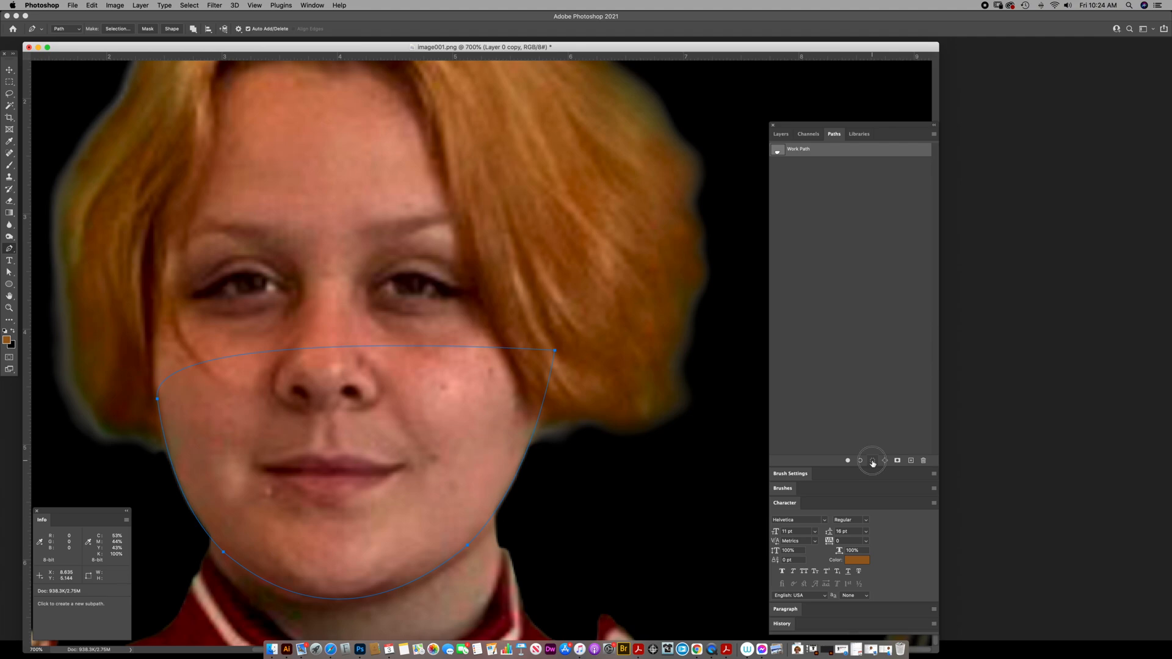
Step: Make a new selection from the lower-face work path with a feather radius of 0 pixels
left_click(872, 462, "alt")
left_click_drag(631, 251, 702, 266)
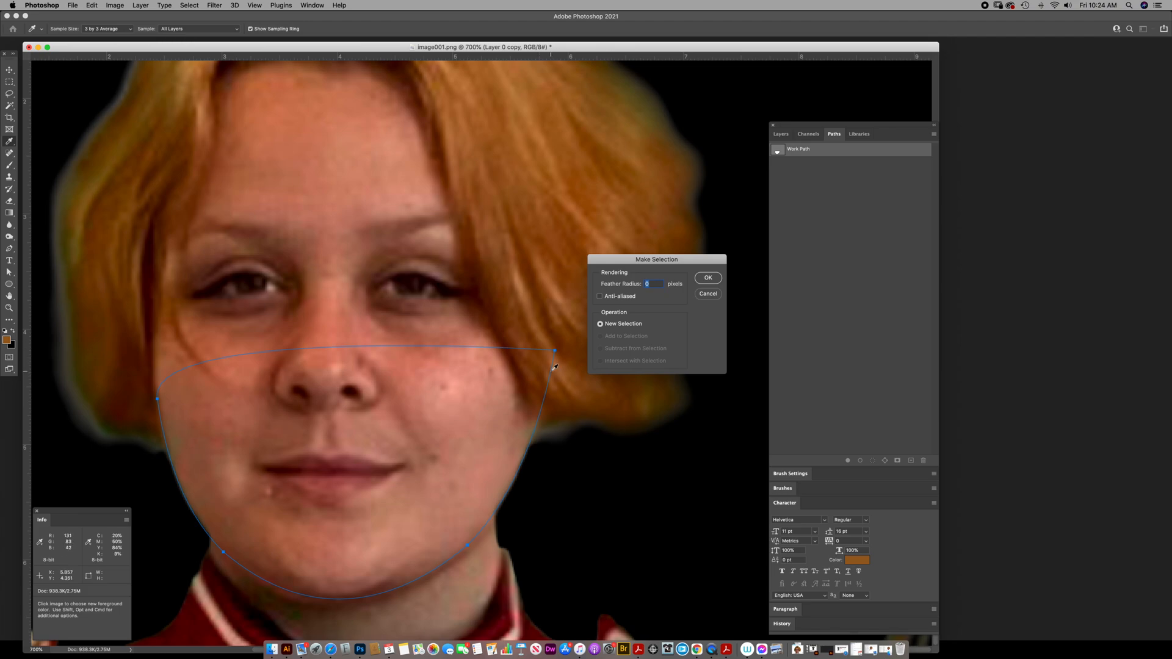
left_click(707, 279)
Step: Test the hard selection edge by painting brown over the right cheek with an enlarged brush at 100% opacity, and undo it
key("b")
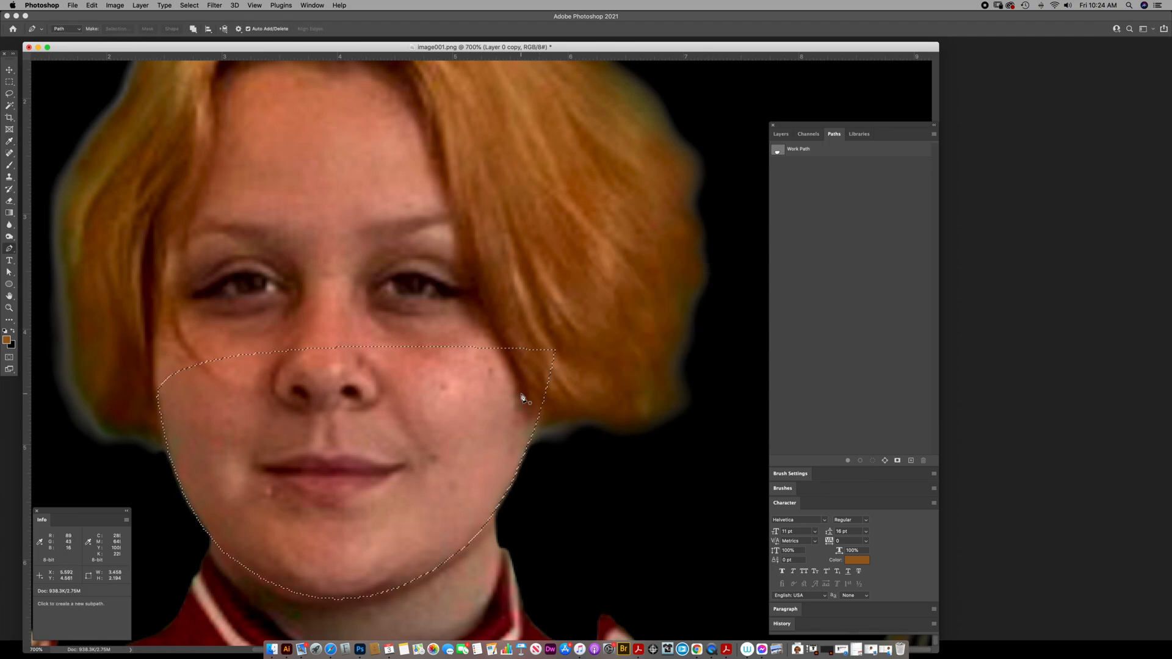
key("bracketright")
key("bracketright")
key("bracketright")
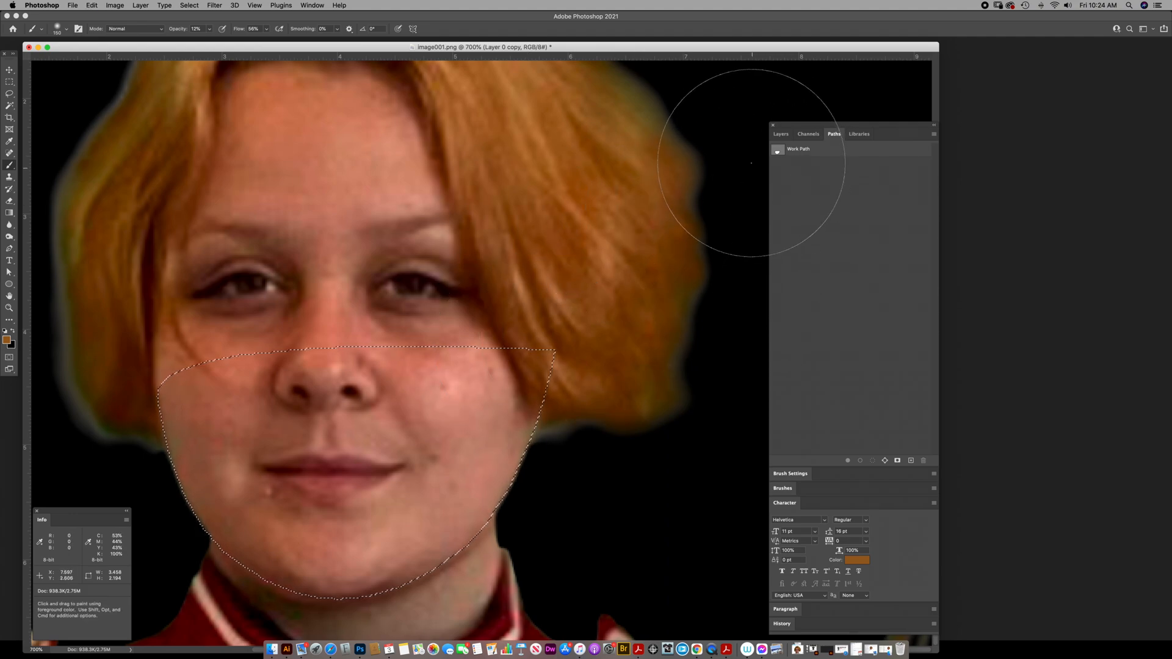
left_click(782, 135)
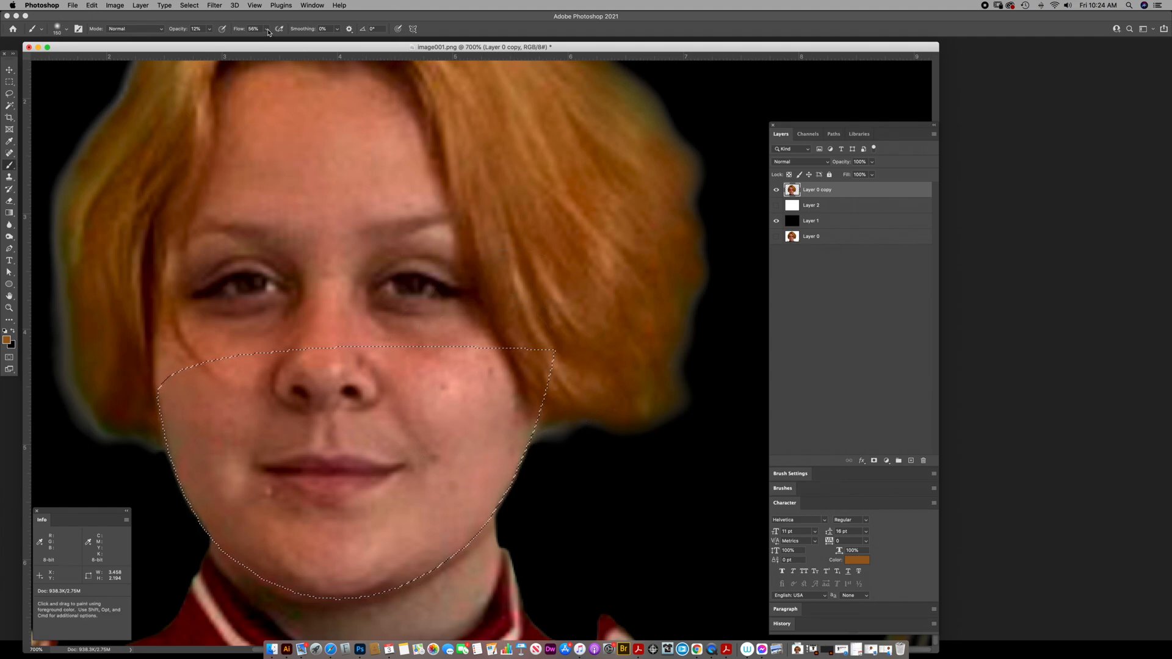
left_click(208, 30)
left_click_drag(209, 40, 321, 42)
mouse_move(514, 389)
left_mouse_down()
mouse_move(427, 397)
mouse_move(342, 381)
mouse_move(555, 465)
left_mouse_up()
key("super+d")
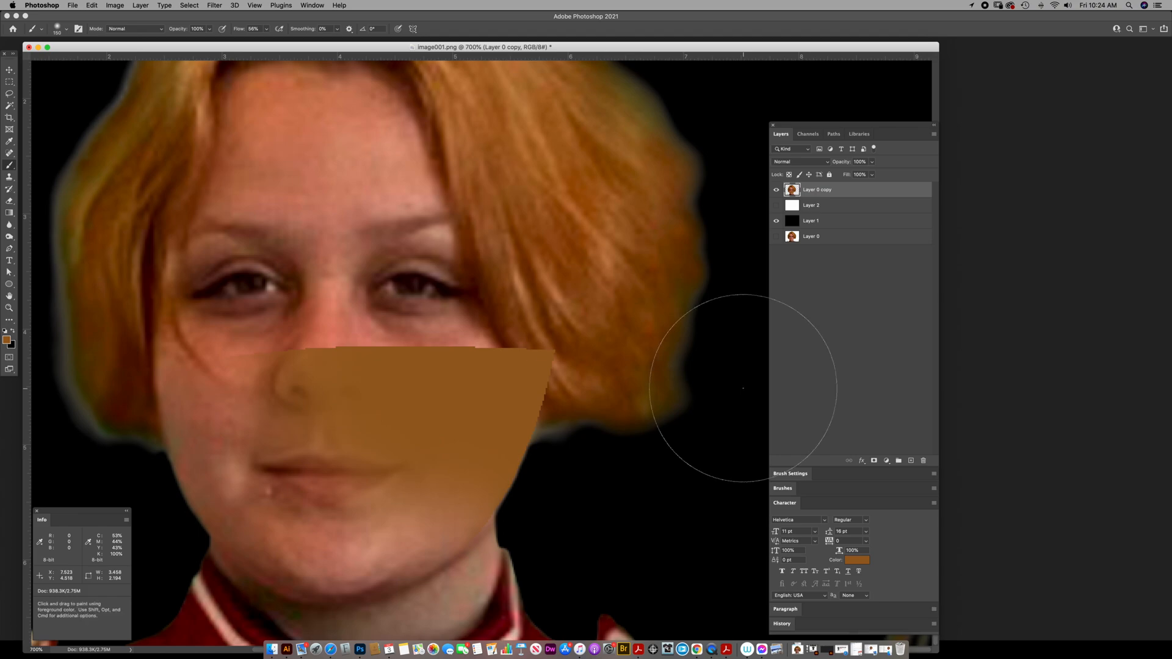
key("super+z")
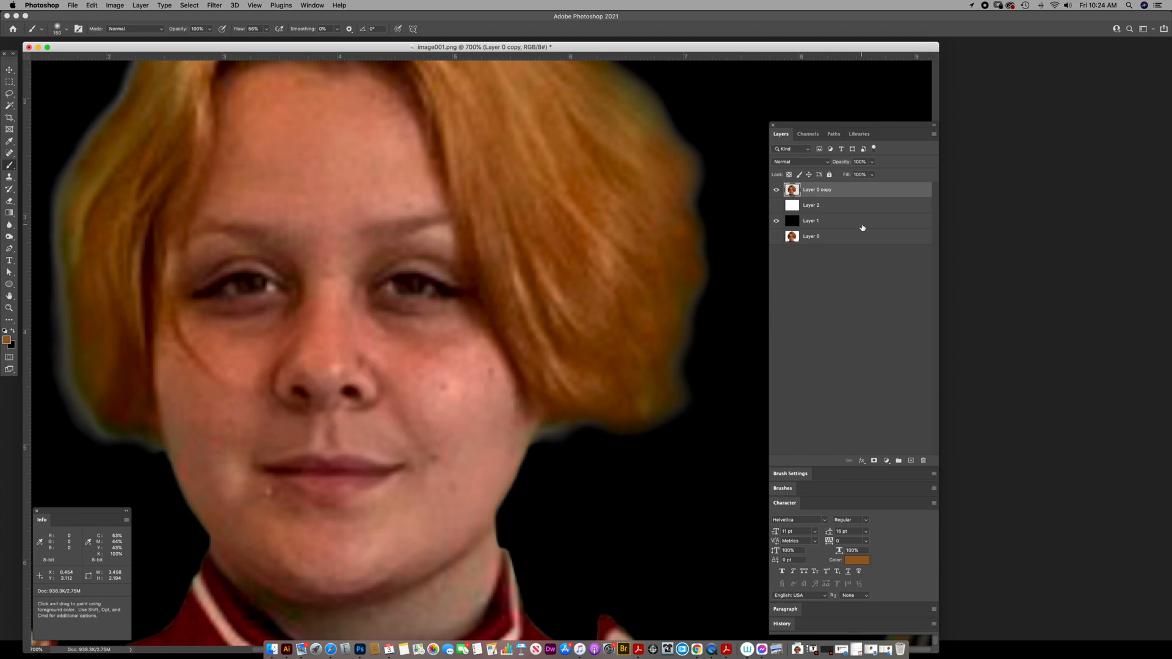
Step: Make a new selection from the lower-face work path with a feather radius of 3 pixels
left_click(835, 135)
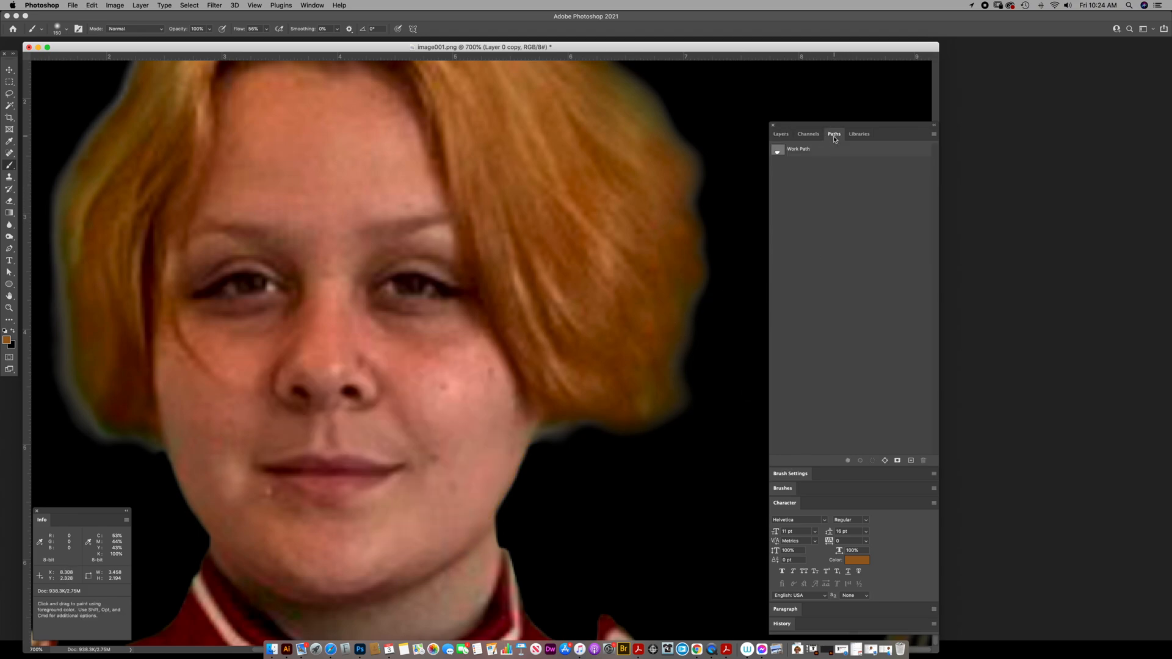
left_click(783, 153)
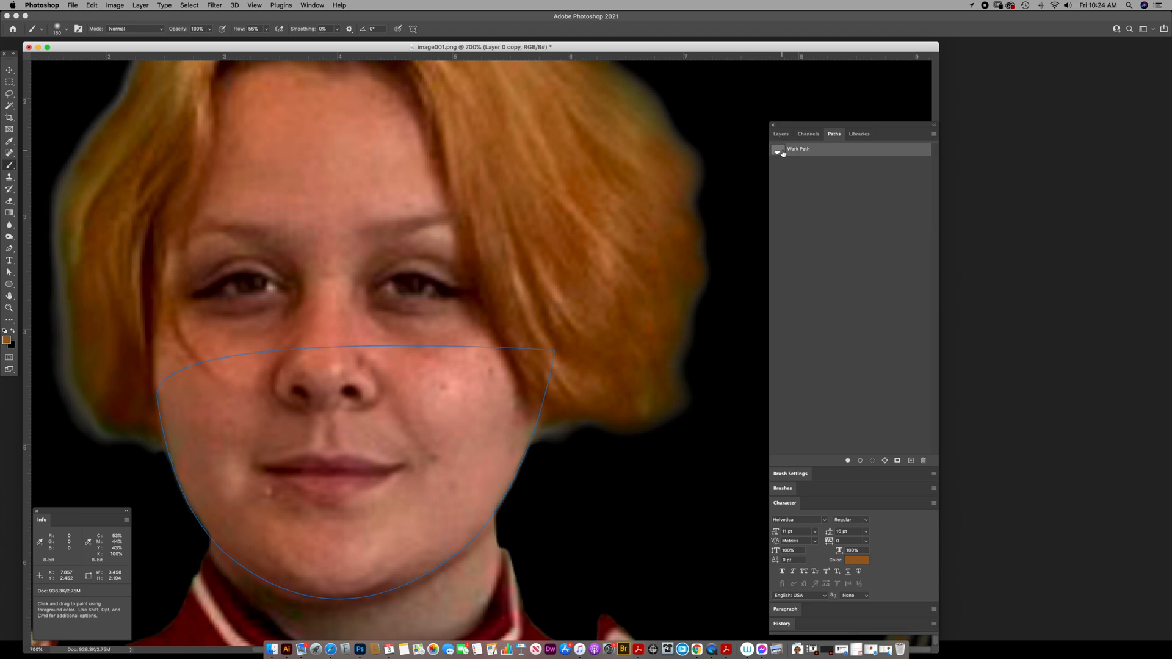
left_click(872, 462, "alt")
left_click_drag(682, 255, 676, 302)
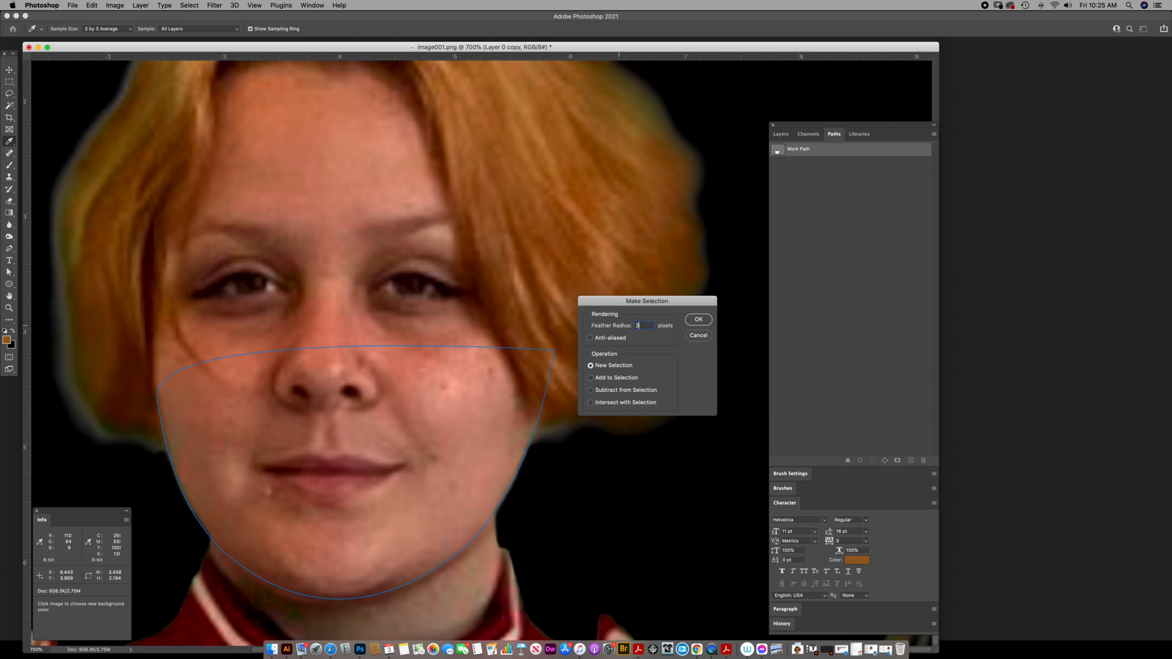
key("Return")
Step: Test the feathered selection edge by painting brown over the right cheek, and undo the deselection and stroke
key("b")
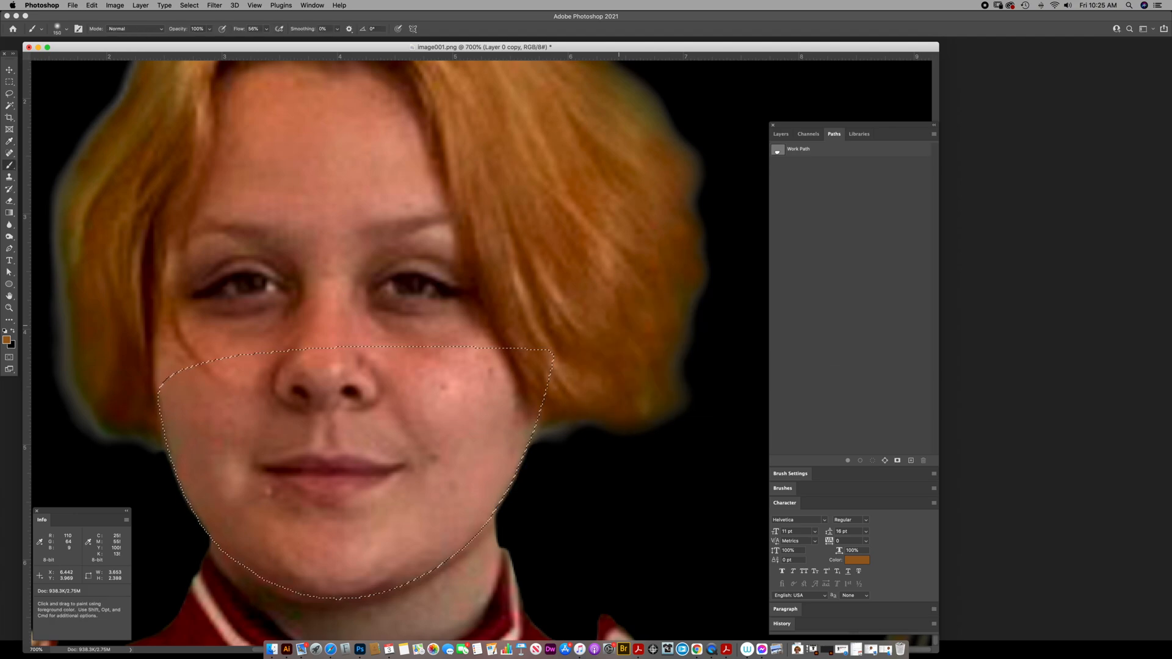
mouse_move(456, 456)
left_mouse_down()
mouse_move(547, 406)
mouse_move(503, 476)
mouse_move(457, 480)
mouse_move(489, 401)
left_mouse_up()
key("super+d")
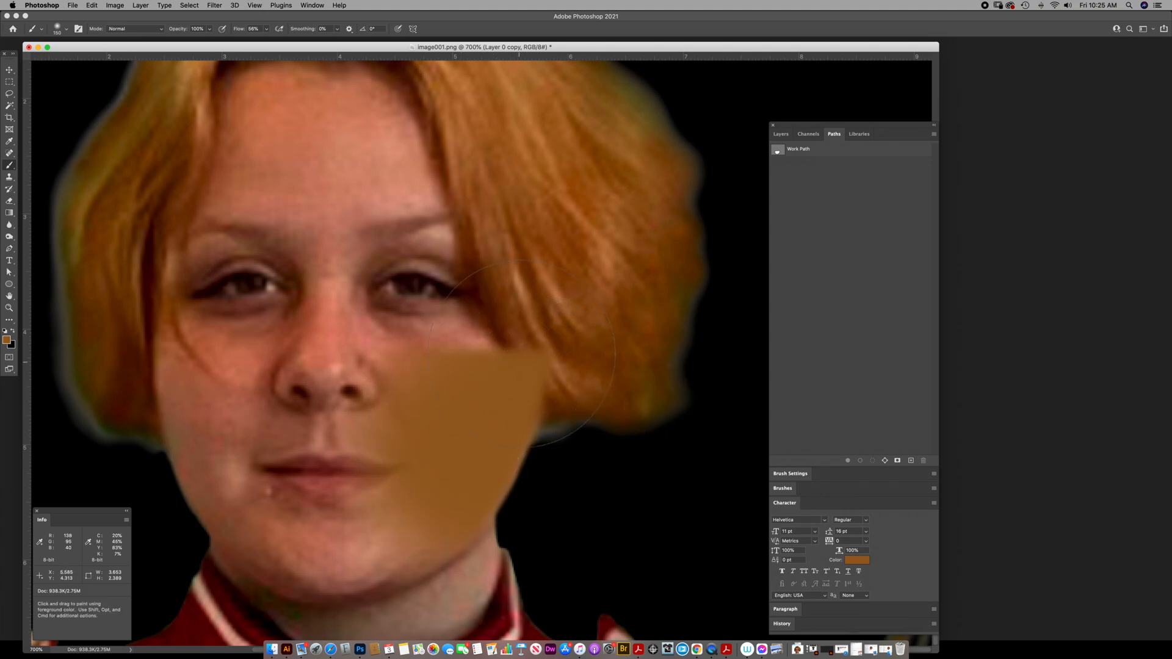
key("super+z")
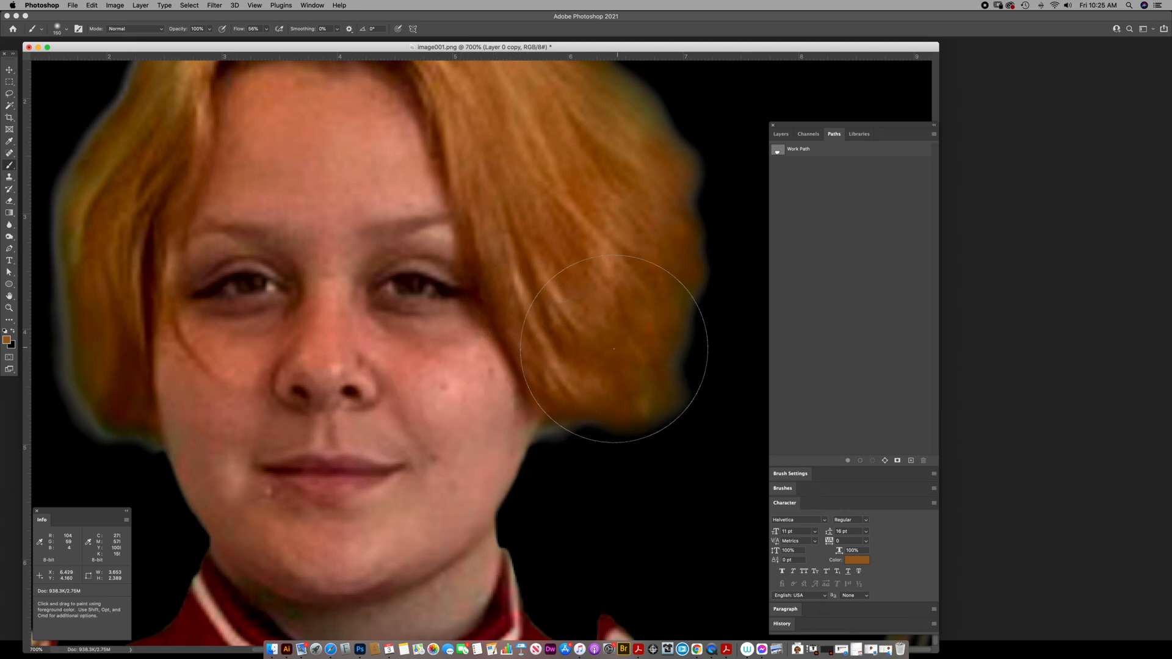
Step: Invert the feathered selection so the area outside the lower face can be erased on Layer 0 copy
left_click(781, 134)
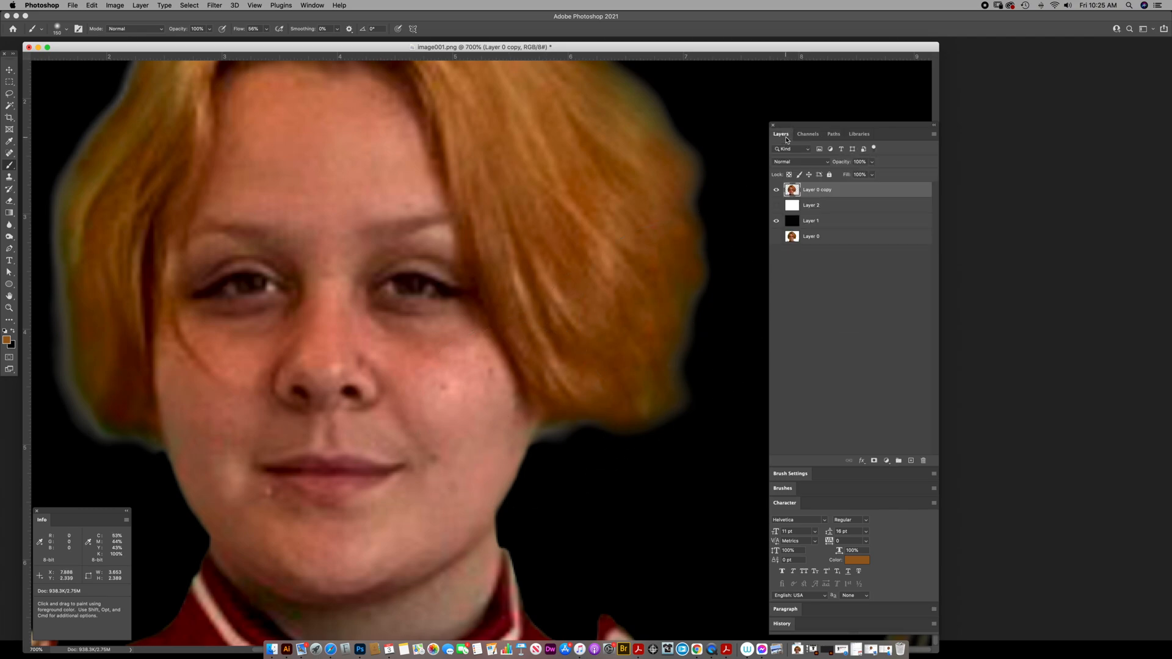
key("super+shift+d")
key("e")
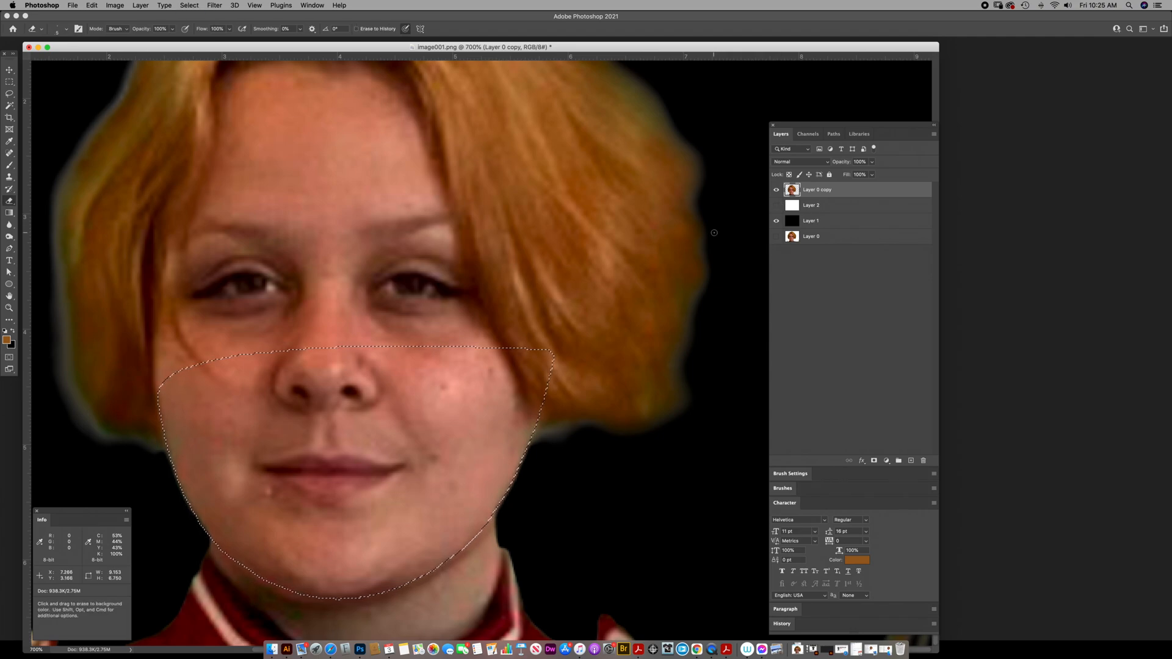
Step: Hide the selection edges and erase the halo where the right cheek meets the hair, varying the eraser size
scroll(556, 464, "left", 2)
key("bracketright")
key("bracketright")
key("bracketright")
key("bracketright")
key("bracketright")
key("bracketright")
key("bracketright")
key("bracketright")
key("bracketright")
key("super+h")
mouse_move(594, 450)
left_mouse_down()
mouse_move(537, 465)
mouse_move(569, 455)
left_mouse_up()
key("bracketleft")
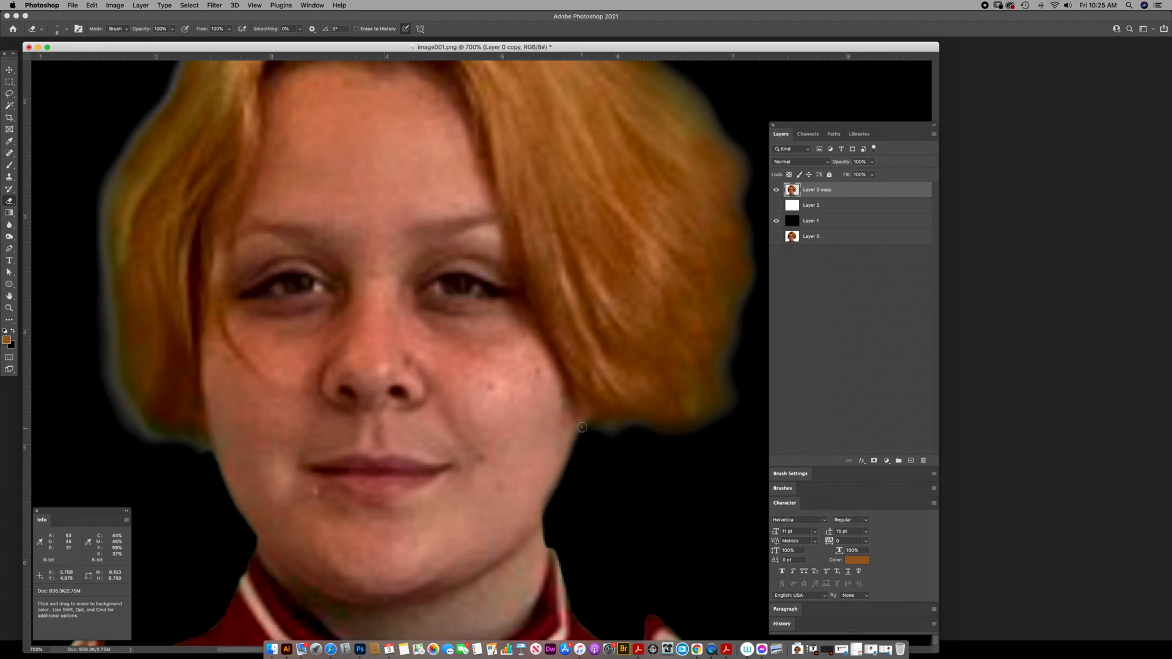
key("bracketright")
key("bracketright")
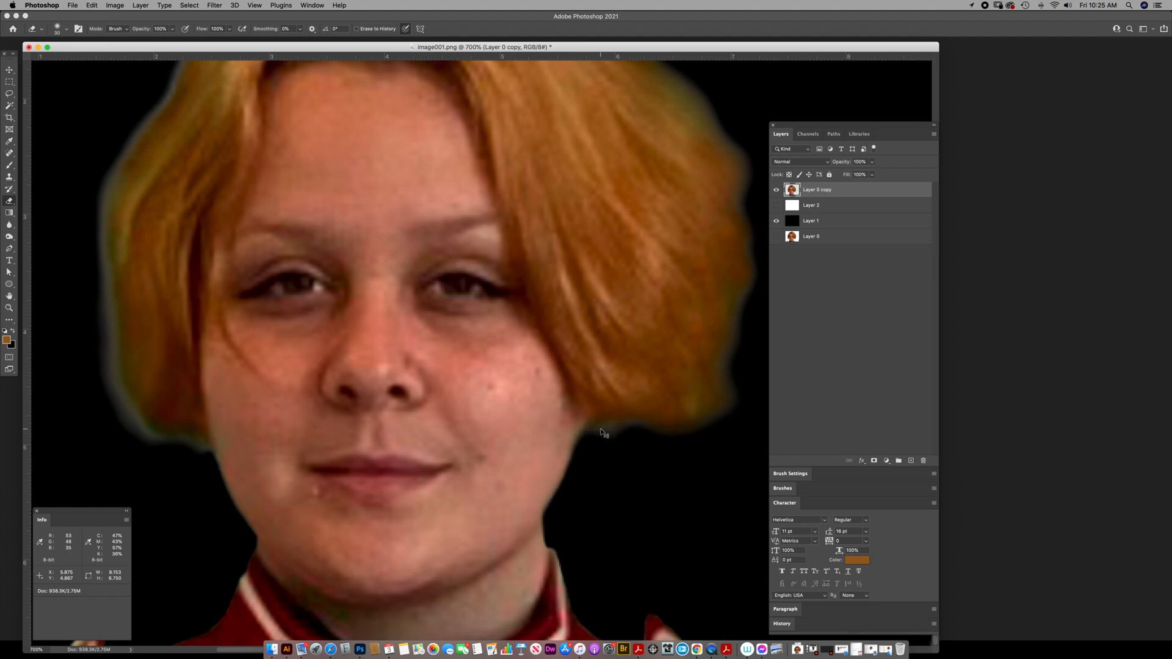
Step: Subtract the work path from the current selection with a feather radius of 1 pixel, and ready the eraser on Layer 0 copy
scroll(641, 406, "right", 1)
left_click(834, 134)
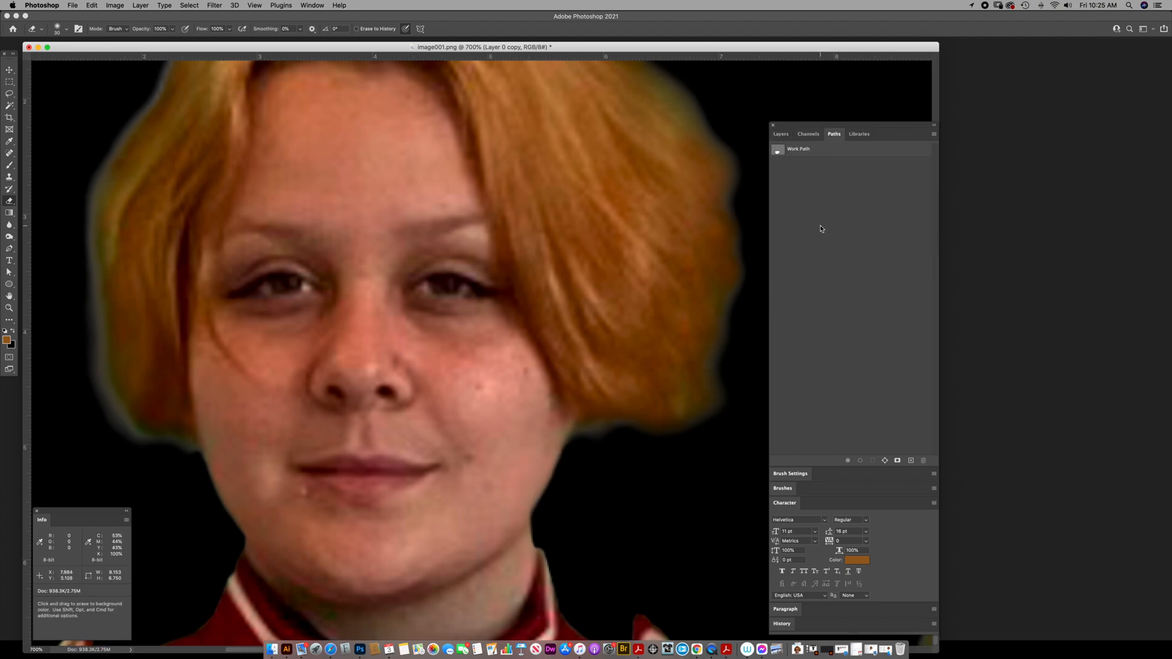
left_click(777, 154)
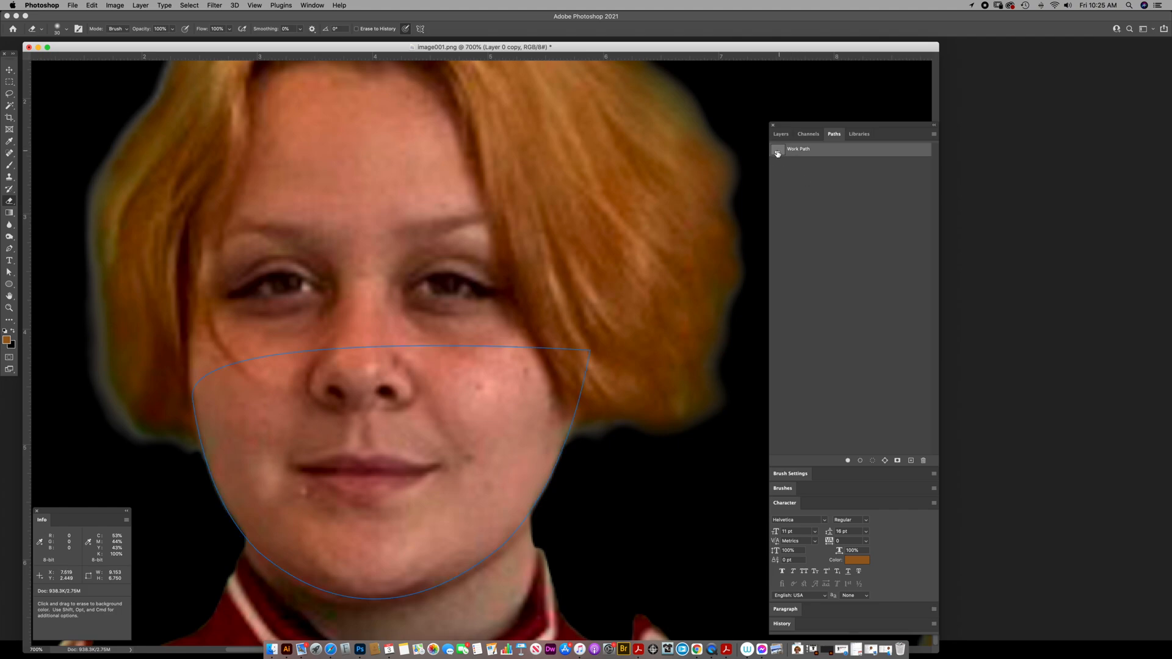
left_click(872, 461, "alt")
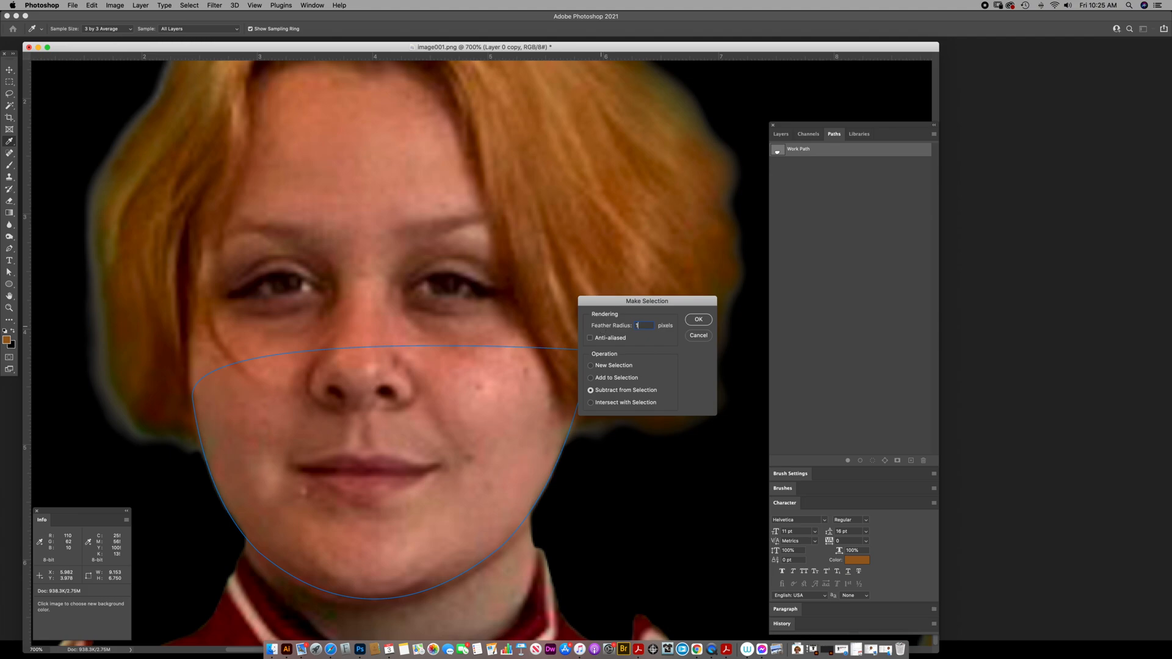
key("Return")
key("e")
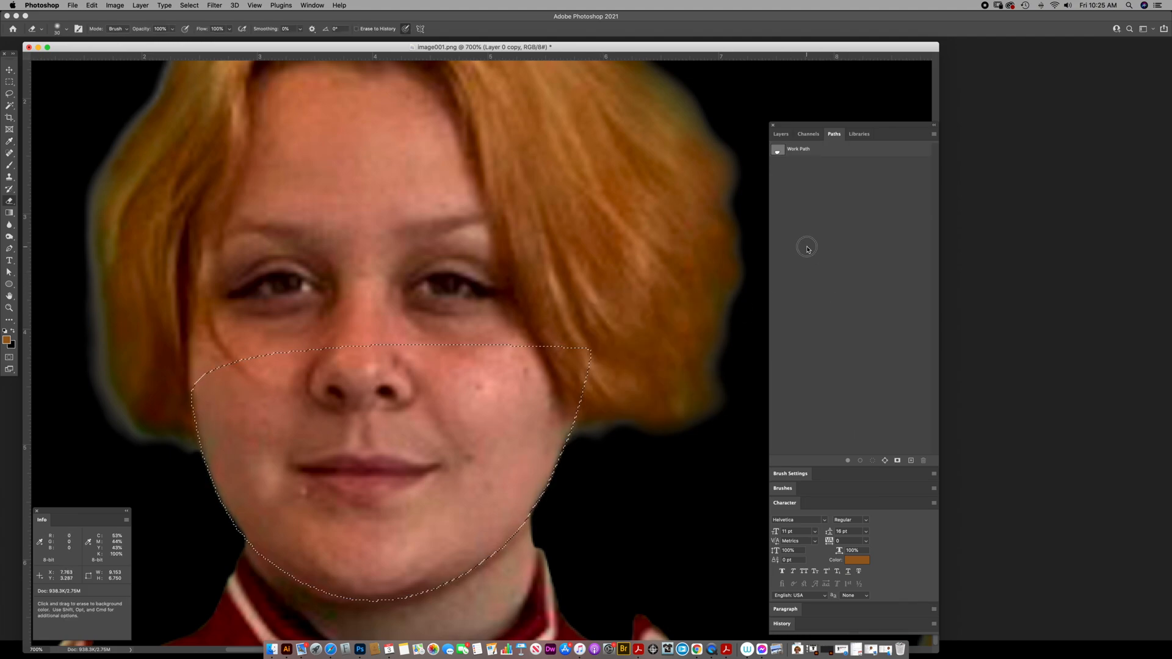
left_click(781, 133)
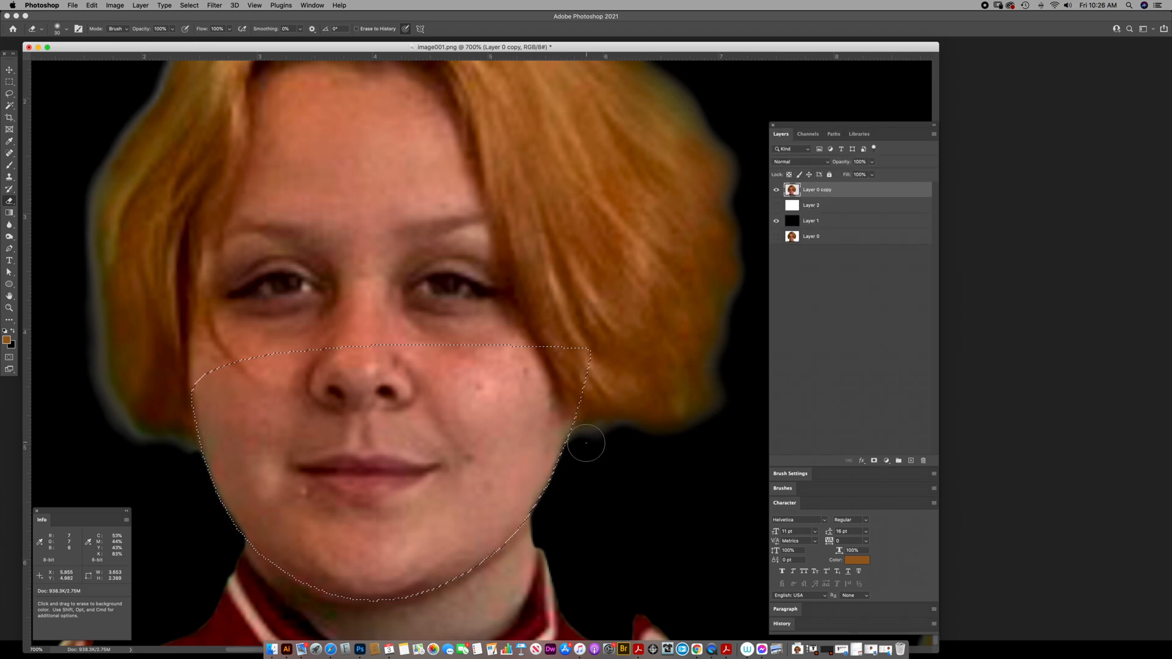
Step: Try erasing the right jaw edge without a selection, and undo both the stroke and the deselection
key("super+d")
mouse_move(589, 431)
left_mouse_down()
mouse_move(548, 492)
mouse_move(550, 474)
left_mouse_up()
key("super+z")
key("super+z")
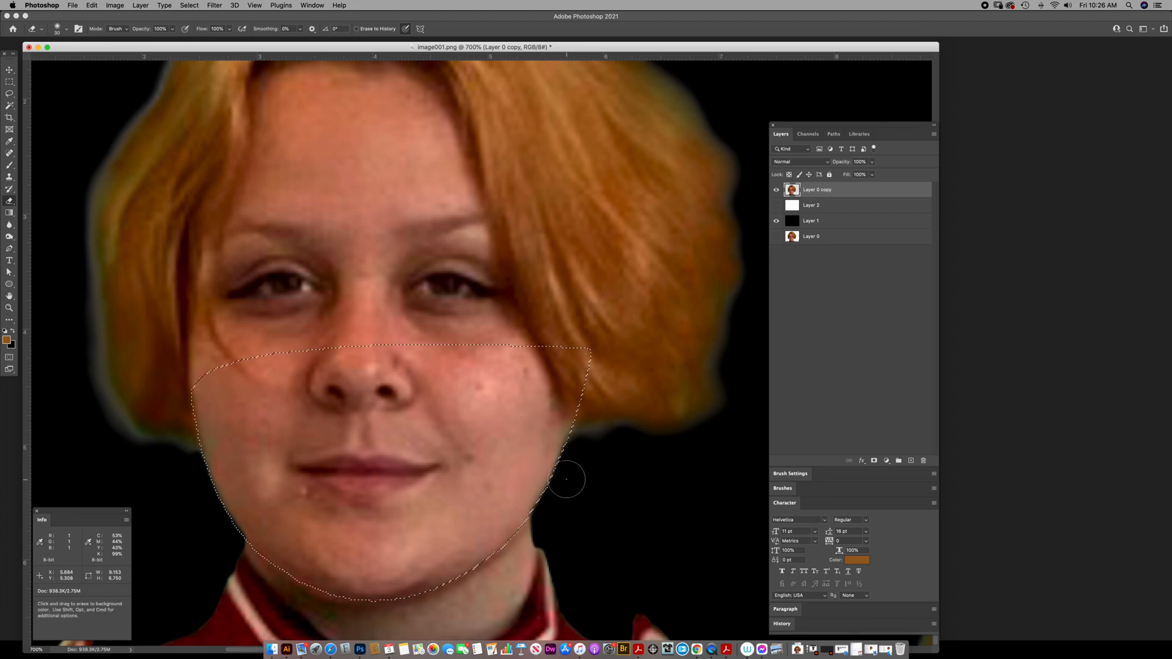
Step: Deselect and try the eraser at several sizes around the corner where the right cheek meets the hair, undoing the stroke
key("super+d")
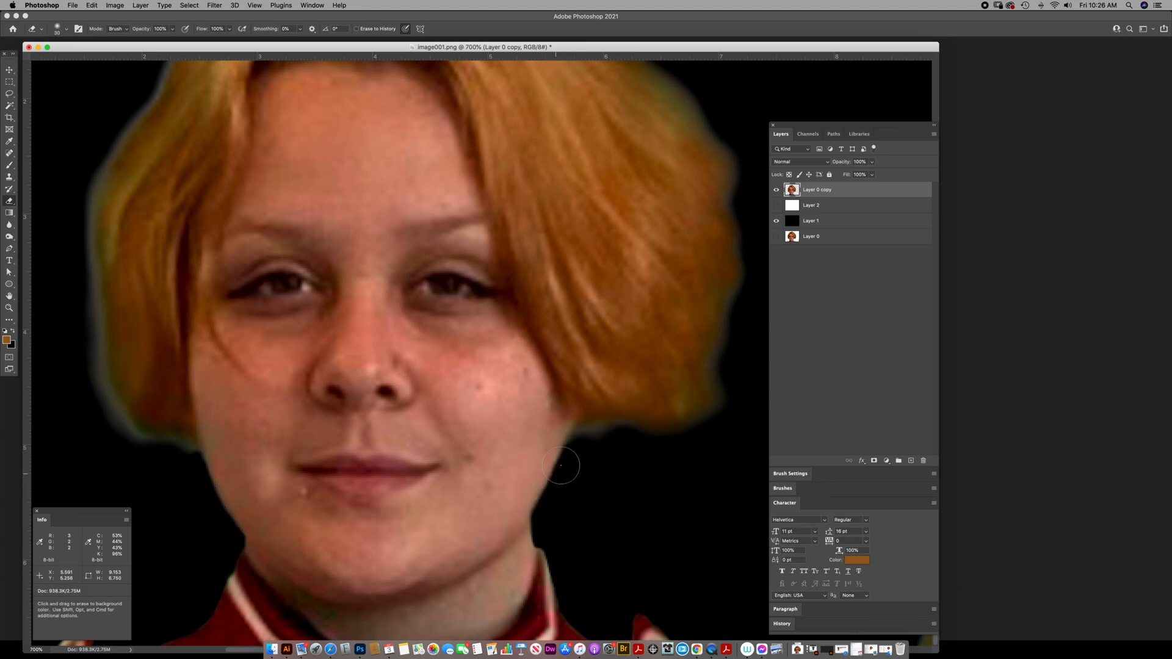
key("bracketleft")
scroll(568, 470, "left", 2)
key("bracketright")
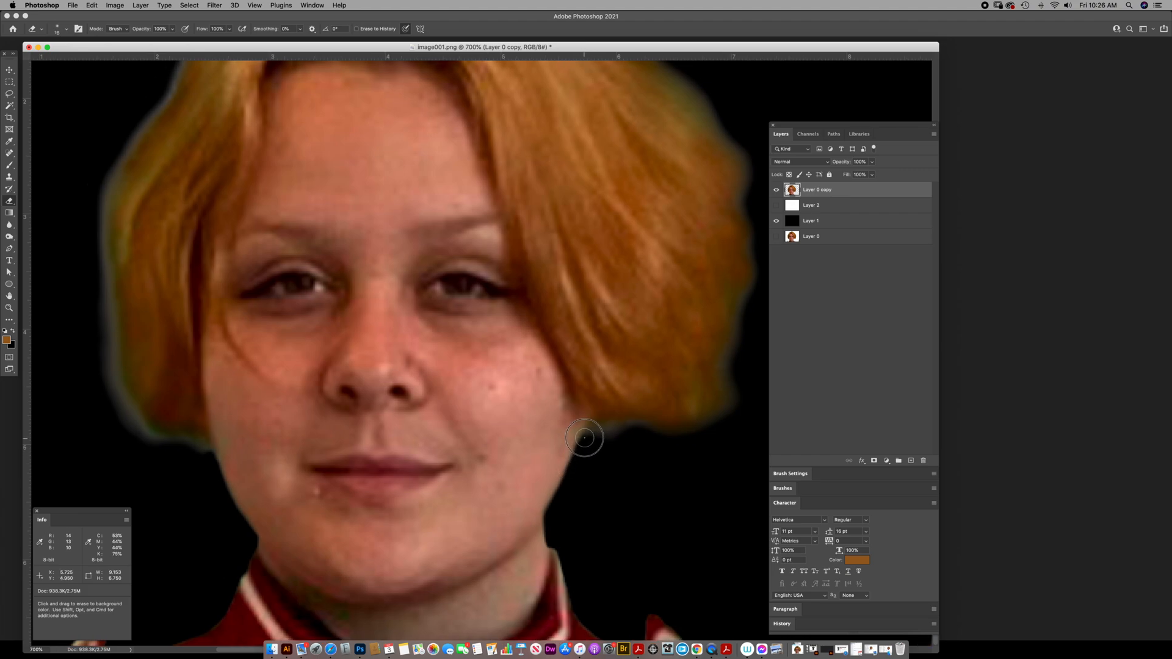
key("bracketright")
scroll(571, 406, "left", 2)
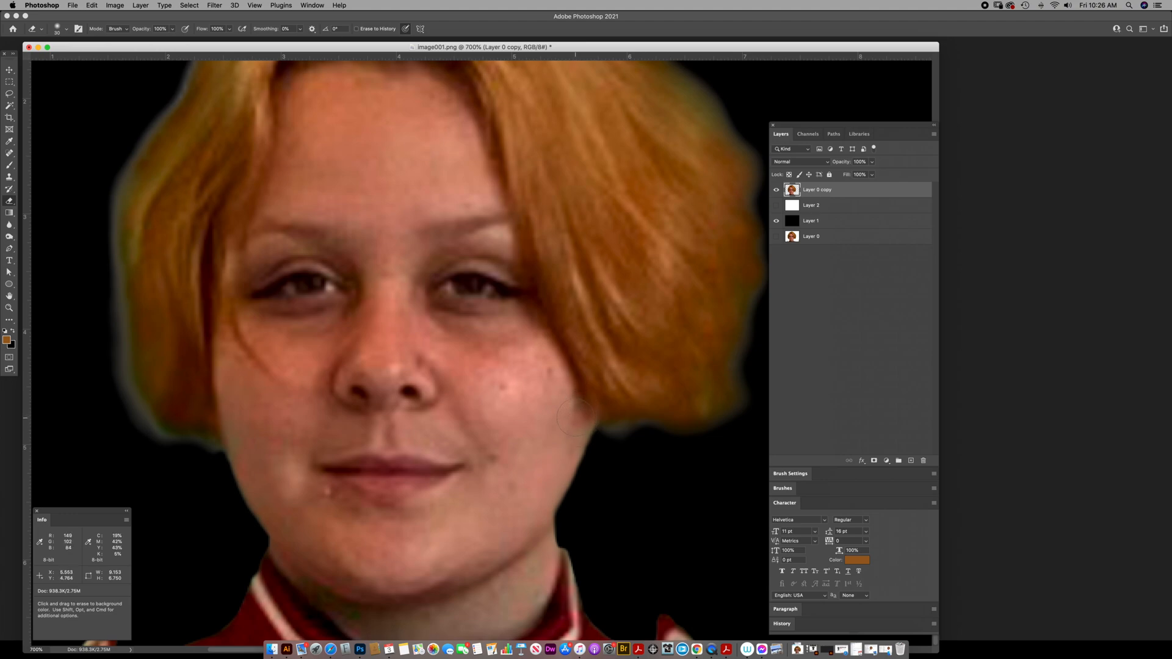
mouse_move(612, 394)
left_mouse_down()
mouse_move(620, 345)
mouse_move(503, 335)
mouse_move(619, 345)
left_mouse_up()
key("super+z")
left_click_drag(675, 471, 547, 504)
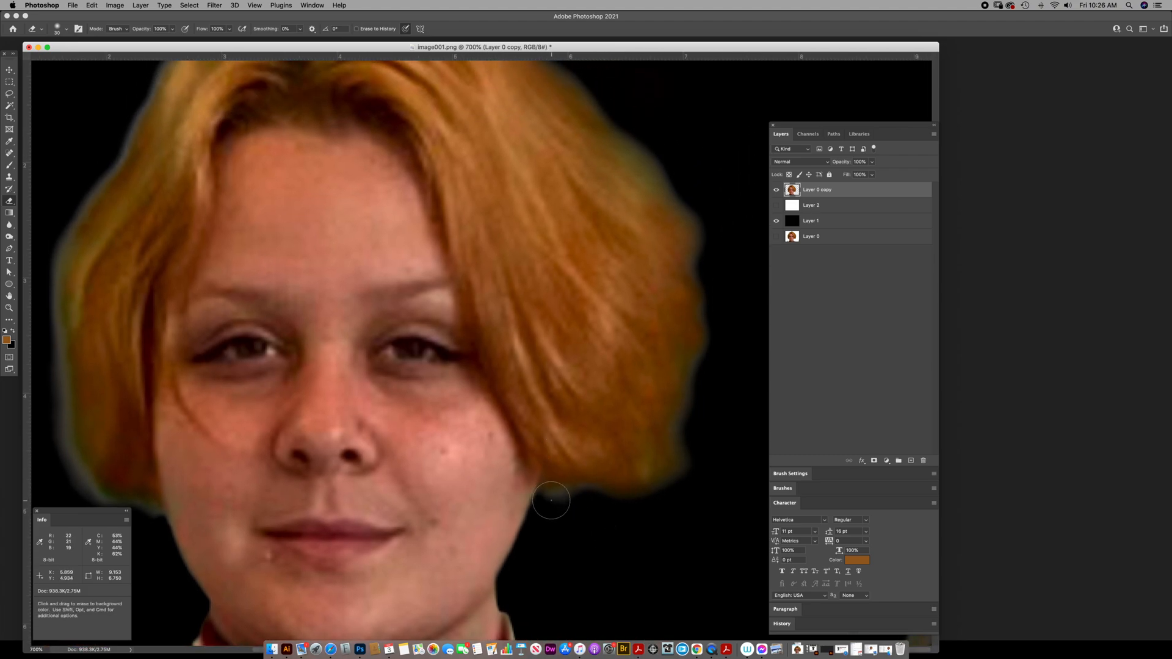
Step: Load the lower-face work path as a selection, invert it, and hide its edges with the Eraser active
key("p")
scroll(562, 513, "left", 3)
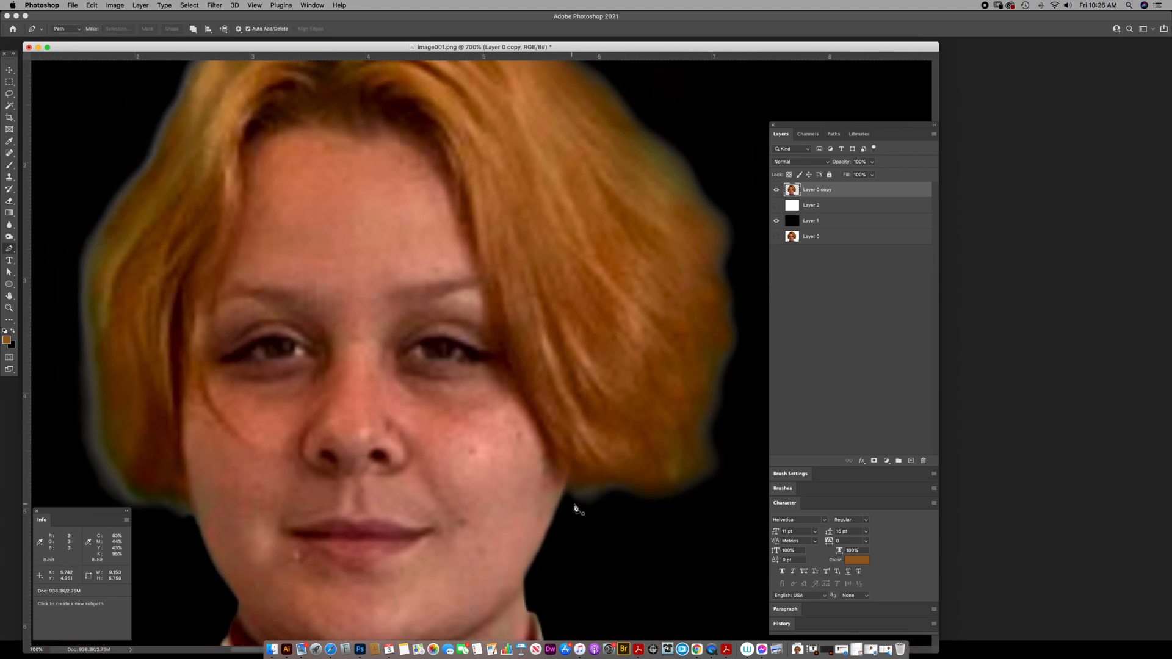
key("super+Return")
key("e")
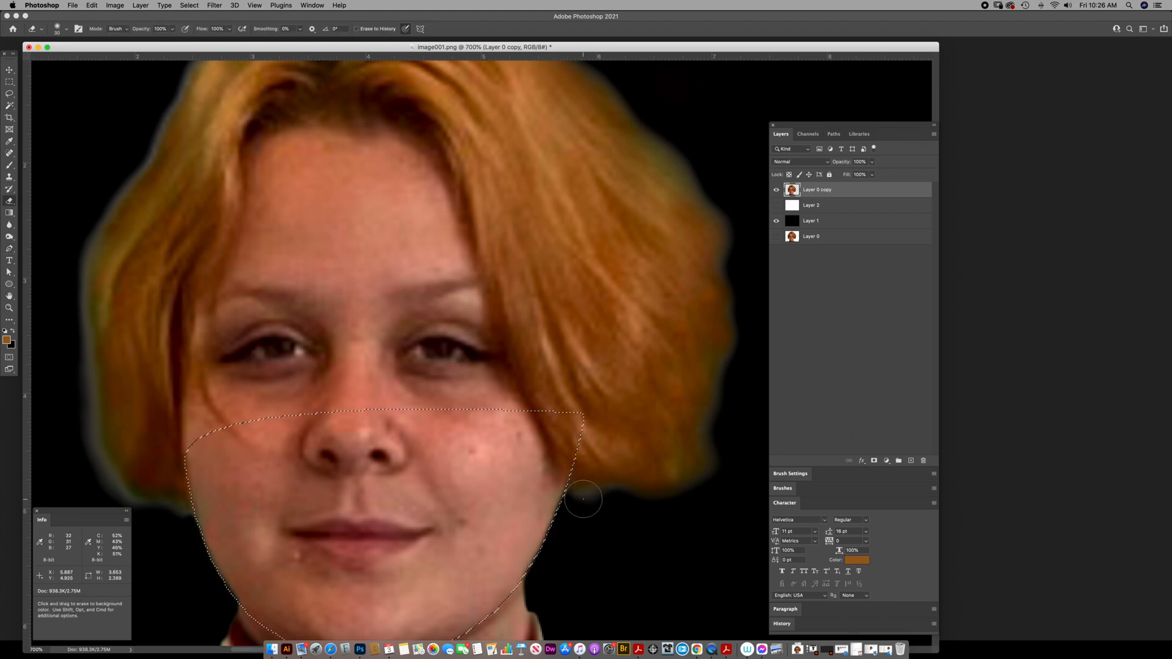
key("super+shift+i")
key("super+h")
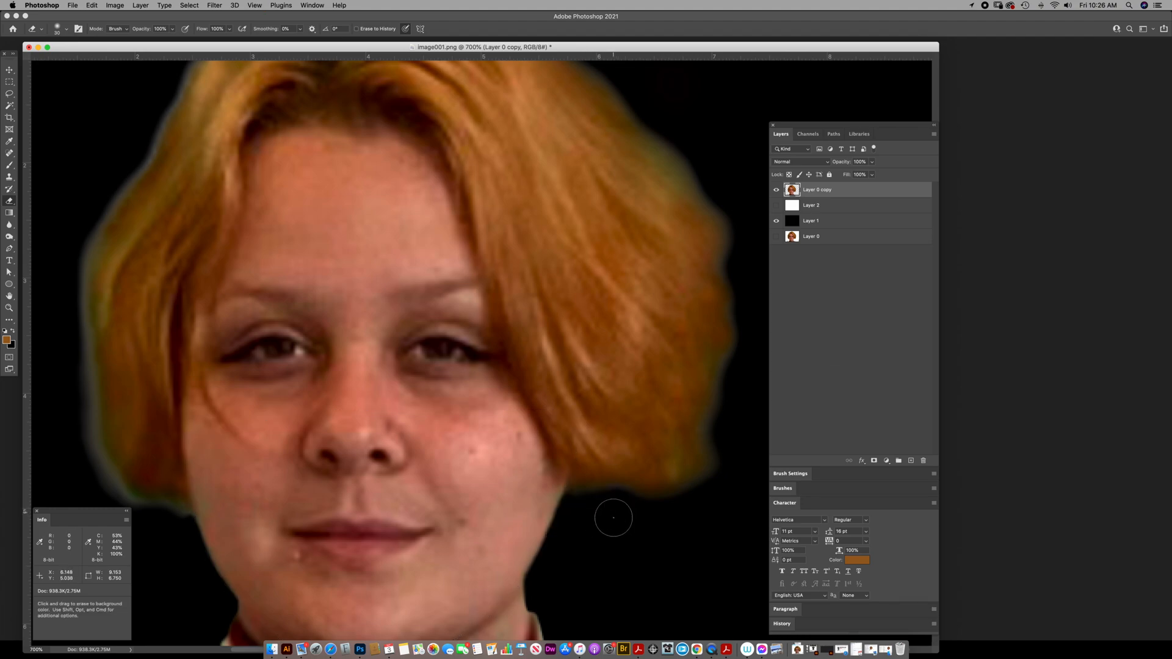
Step: Erase the halo beneath the right side of the hair and up its outer edge with a larger eraser
scroll(611, 506, "left", 2)
key("bracketright")
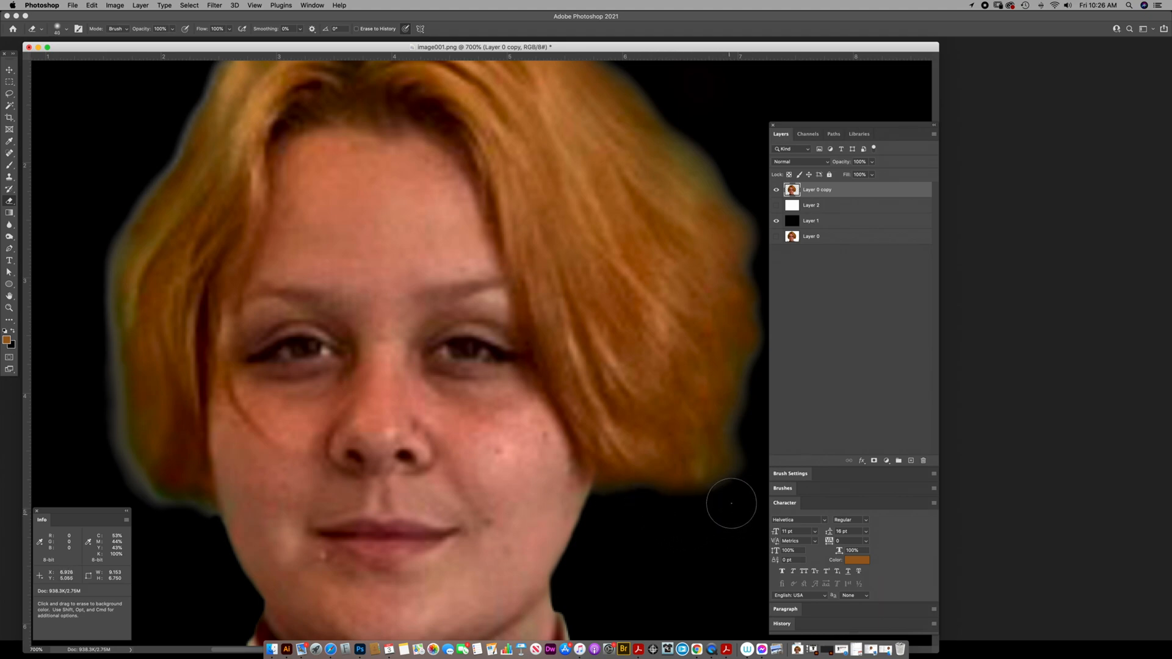
key("space")
left_click_drag(664, 500, 610, 531)
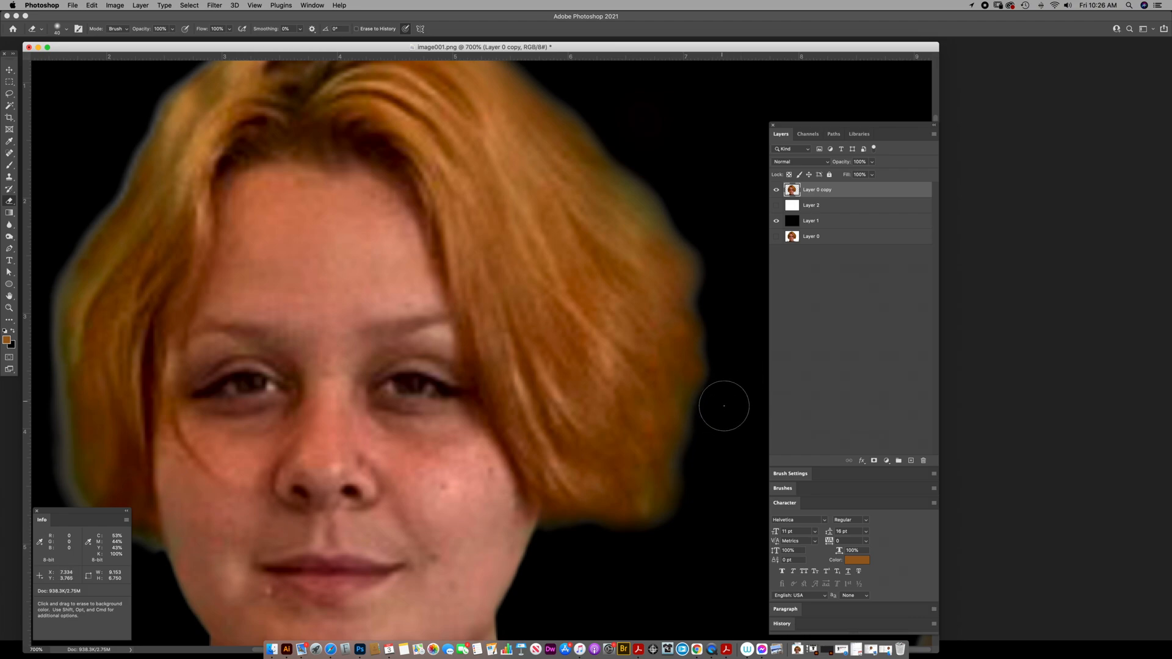
Step: Erase the halo in the corner where the left cheek meets the hair, using a smaller eraser
key("space")
left_click_drag(175, 248, 321, 236)
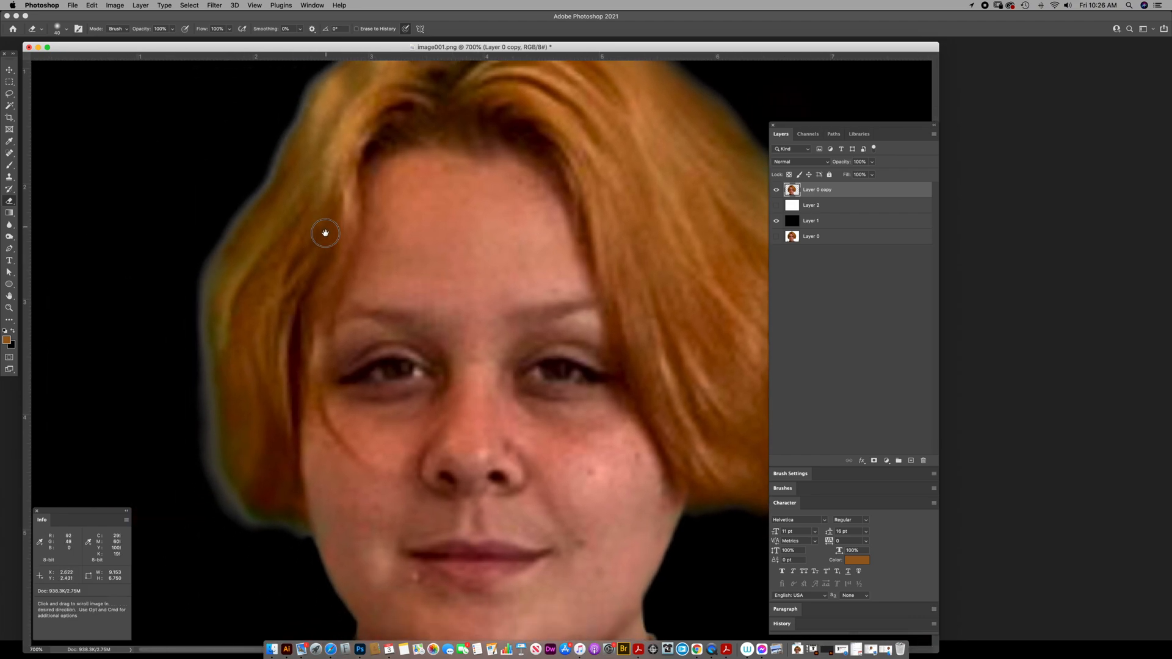
key("alt+space")
left_click(465, 313, "alt")
left_click(465, 313, "alt")
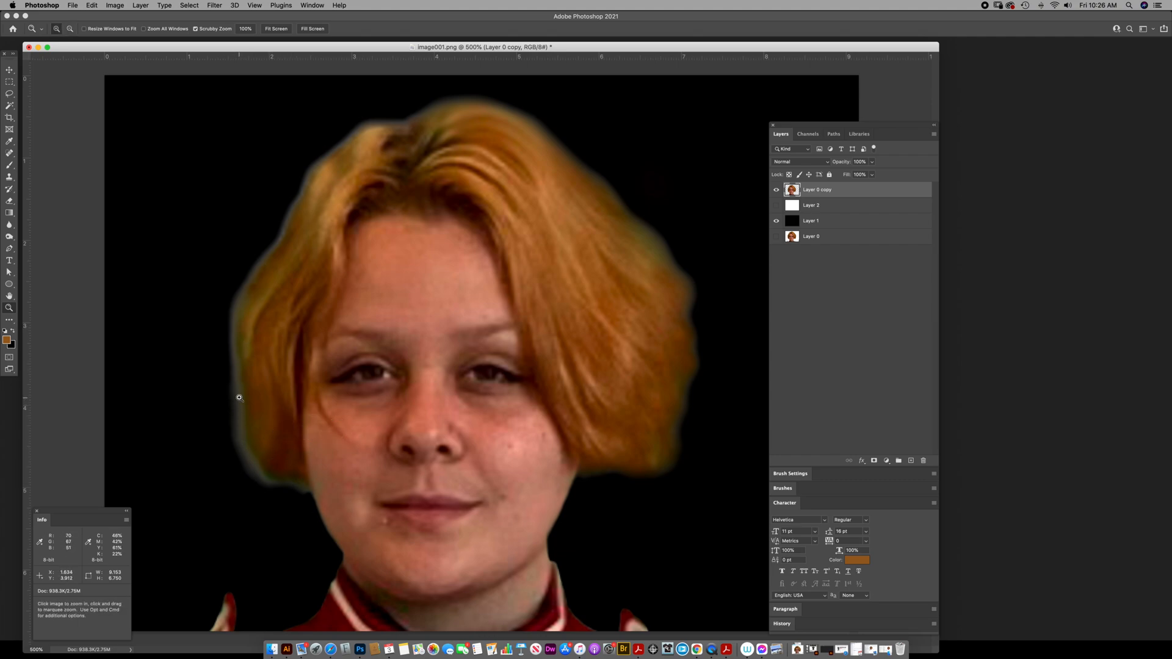
key("e")
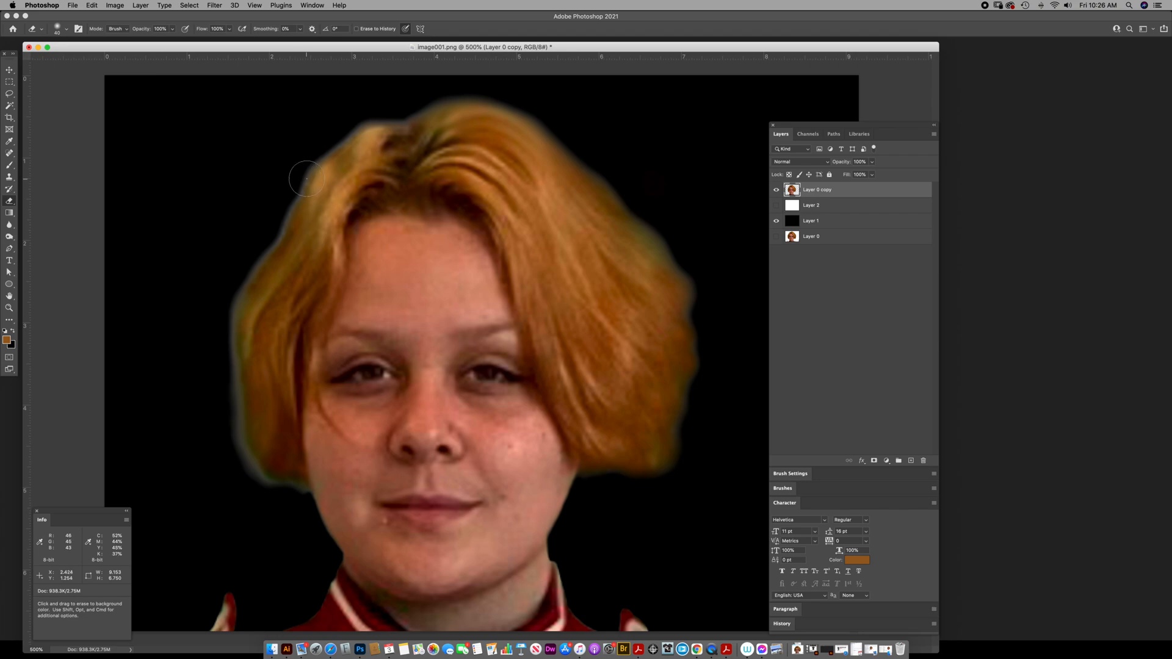
key("z")
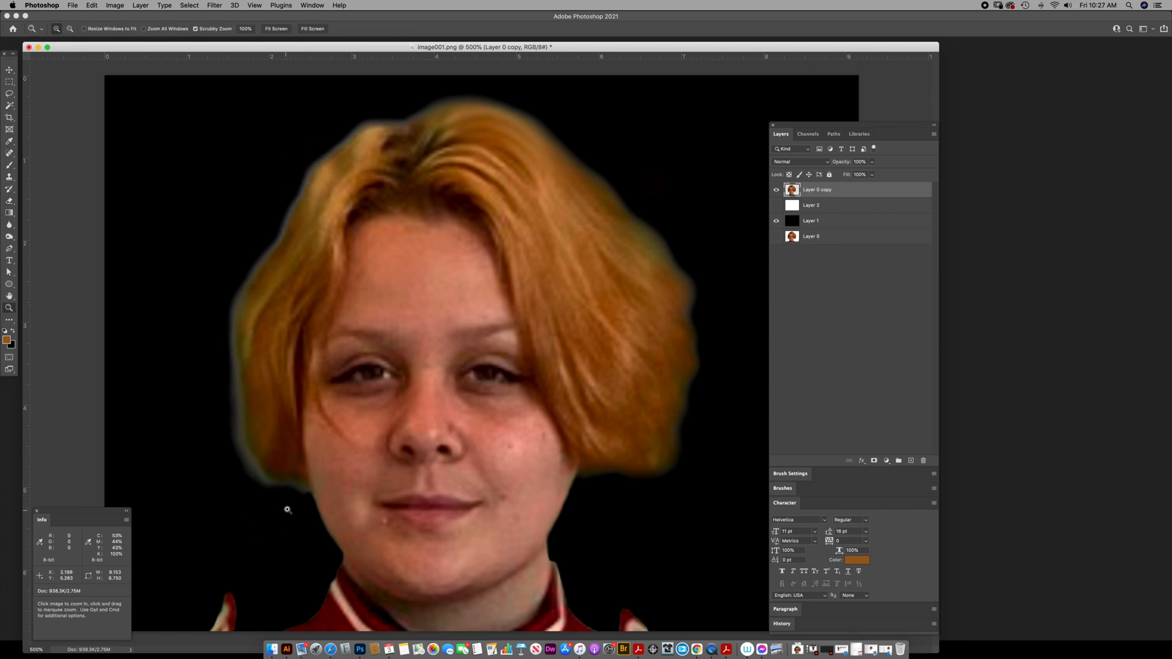
left_click(286, 509)
left_click(287, 509)
left_click_drag(267, 513, 440, 458)
key("e")
key("bracketleft")
key("bracketleft")
key("bracketleft")
key("bracketleft")
key("bracketleft")
key("bracketleft")
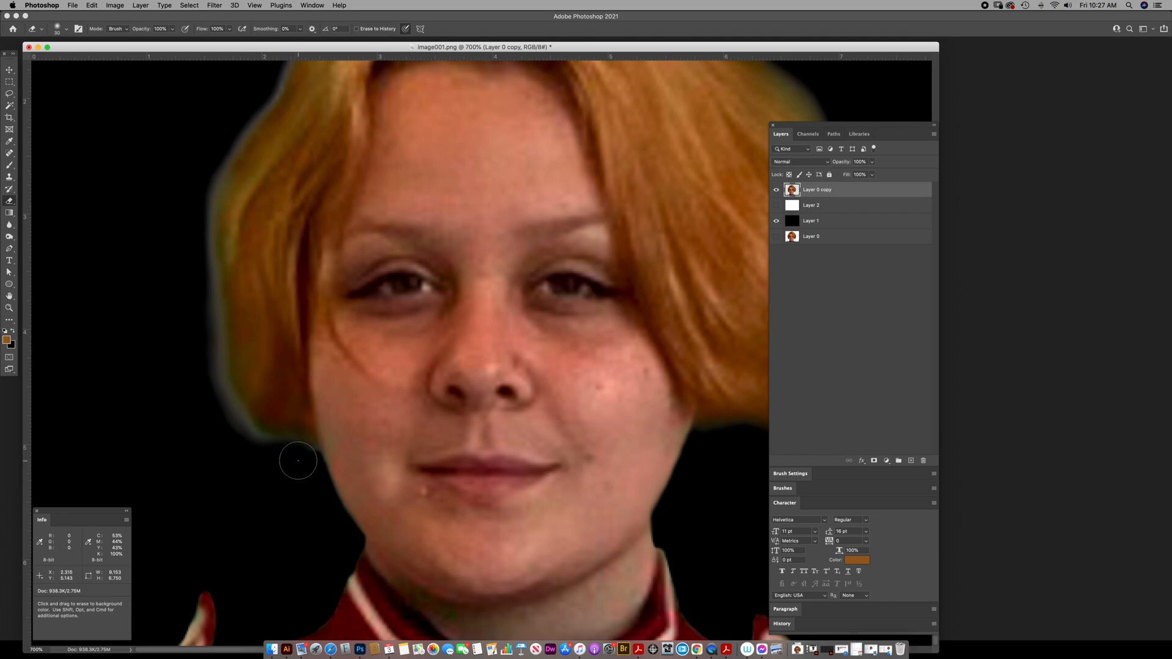
key("bracketleft")
key("bracketleft")
Step: Erase the halo along the lower and outer left edge of the hair, varying the eraser size
key("bracketright")
key("bracketright")
key("bracketright")
key("bracketright")
key("bracketright")
key("bracketright")
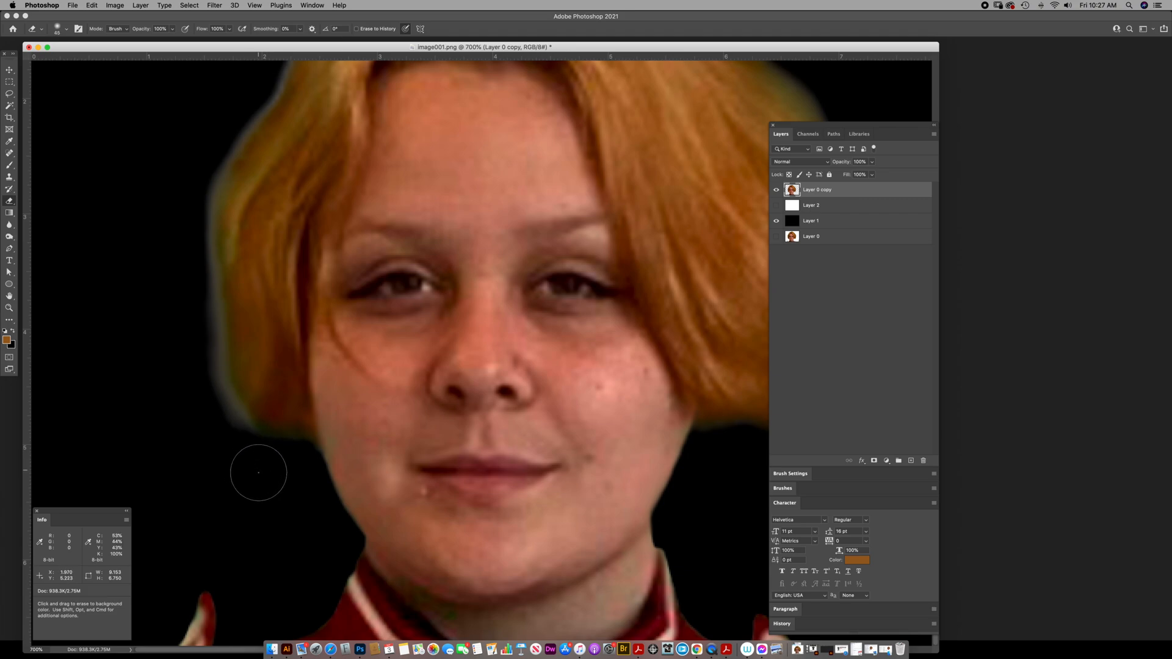
key("bracketright")
key("bracketright")
key("bracketright")
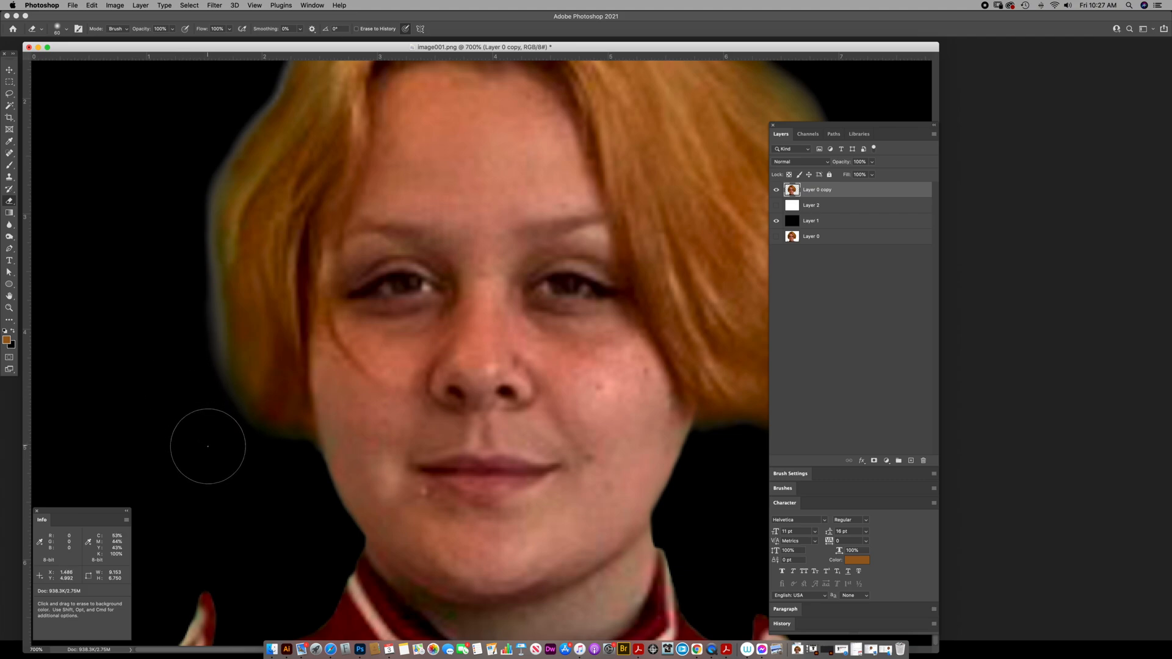
key("bracketright")
key("bracketleft")
key("bracketleft")
key("bracketleft")
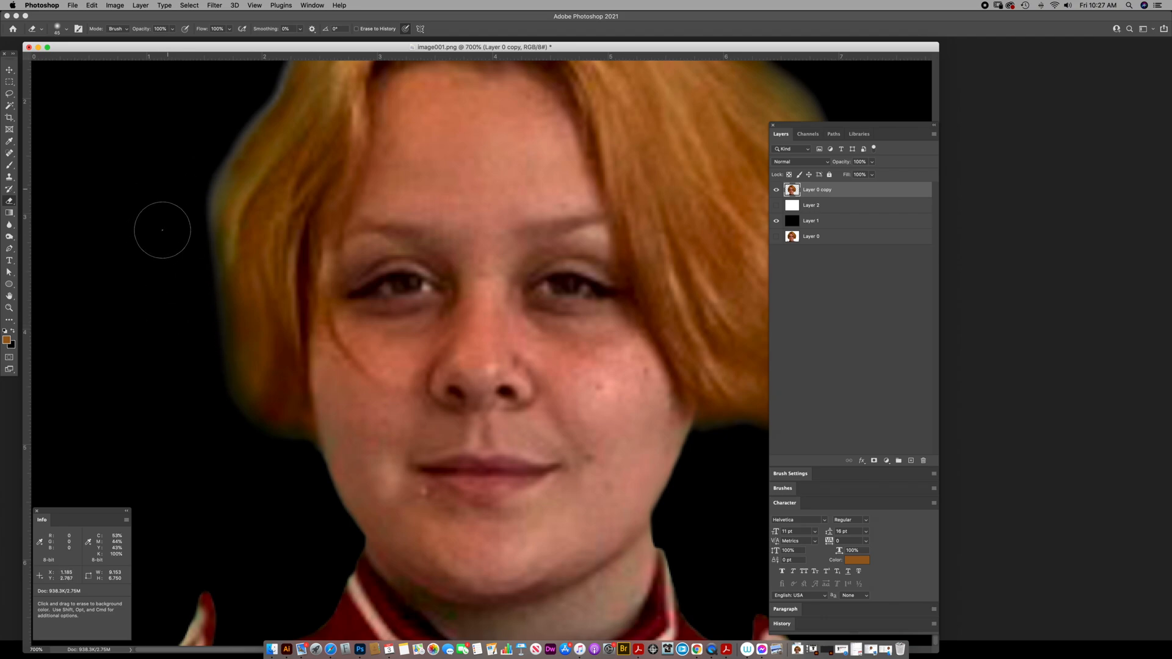
Step: Erase the halo along the upper left edge of the hair, shrinking and enlarging the eraser as needed
scroll(168, 201, "up", 1)
mouse_move(224, 139)
left_mouse_down()
mouse_move(219, 333)
mouse_move(173, 398)
left_mouse_up()
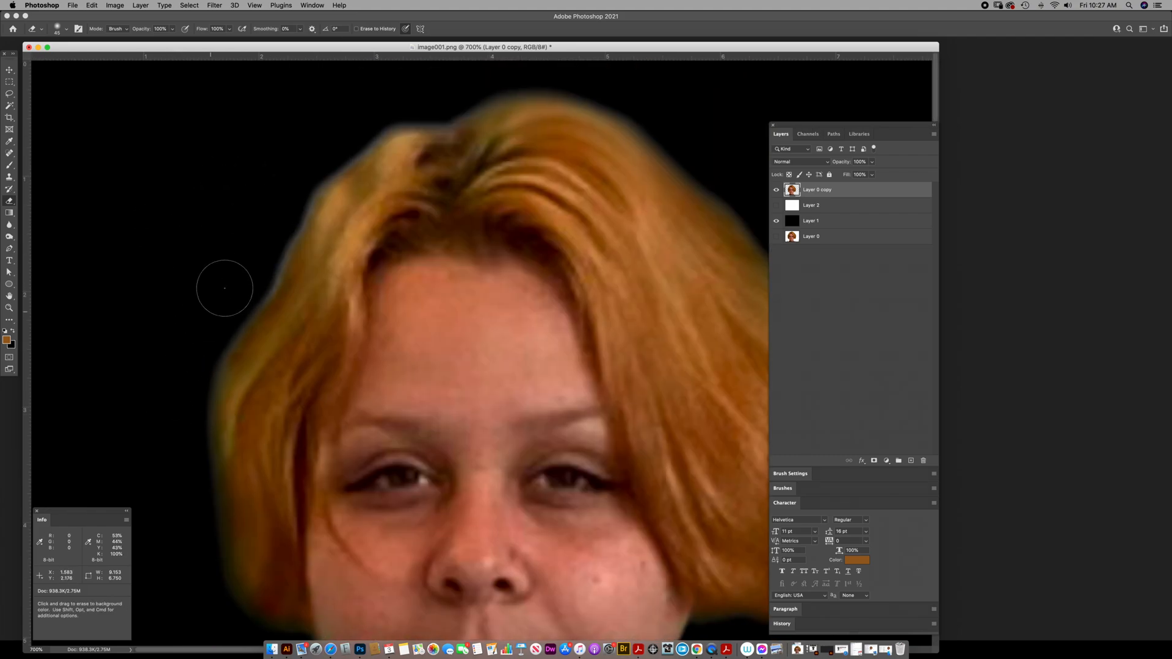
key("bracketleft")
key("bracketleft")
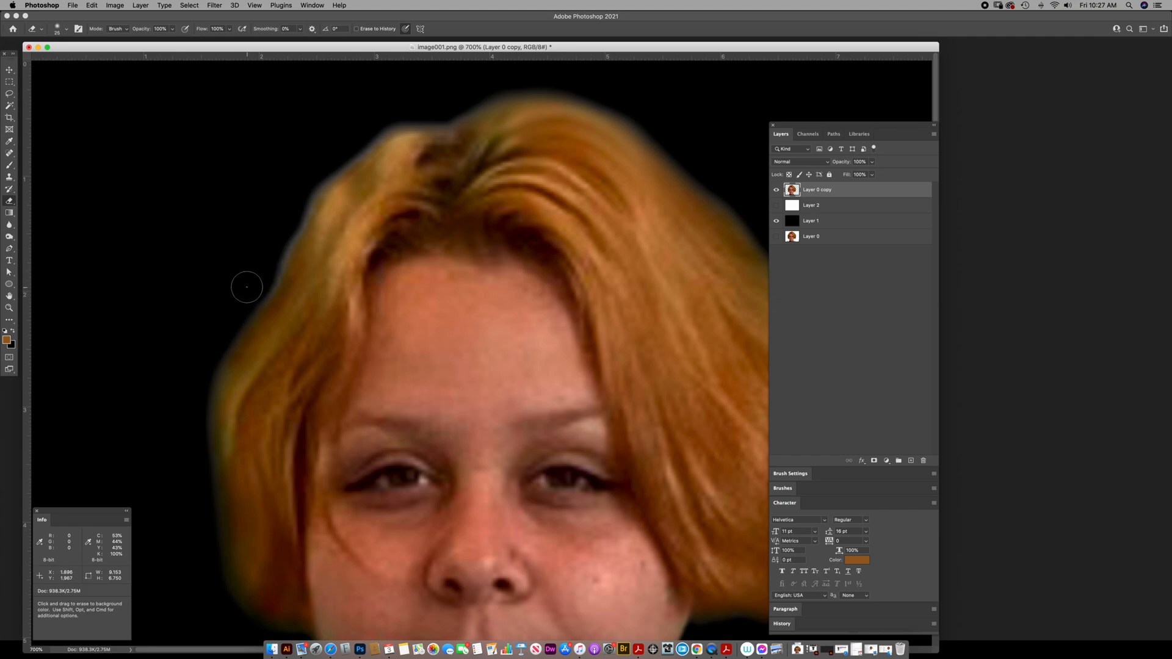
key("bracketright")
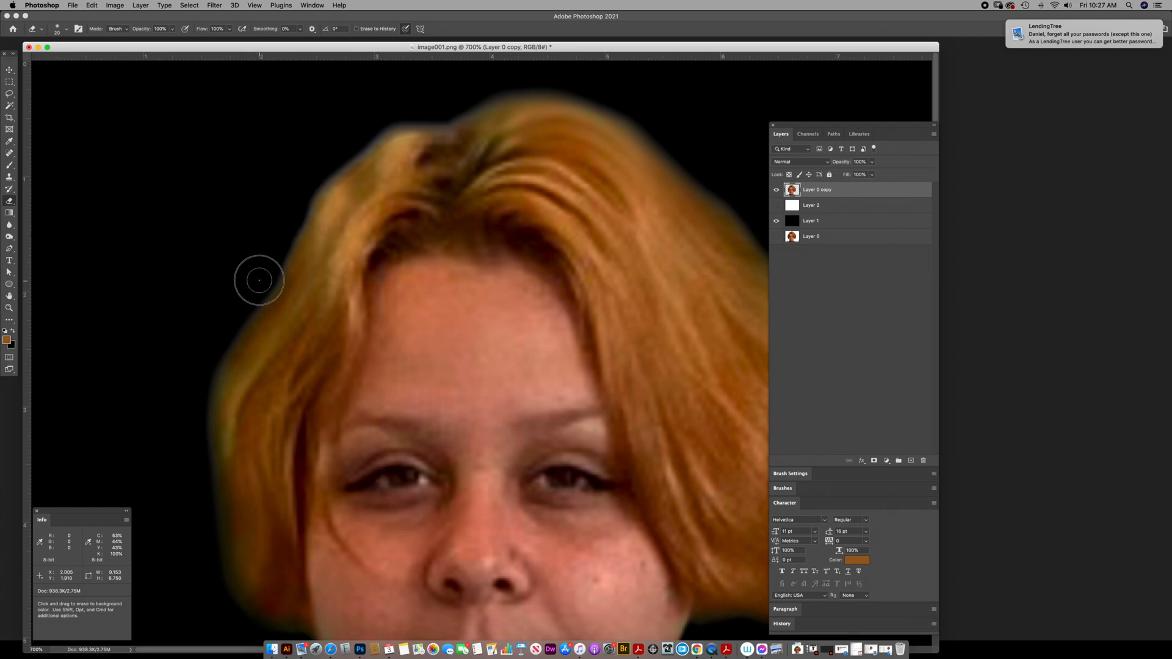
key("bracketright")
key("bracketright")
key("bracketright")
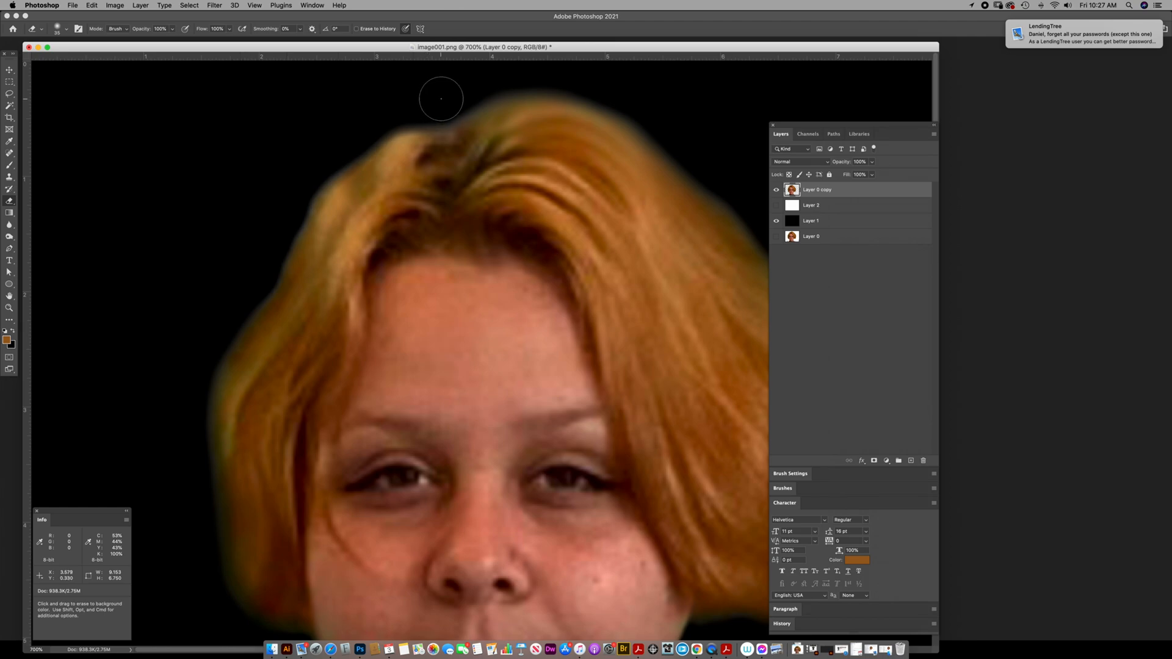
Step: Erase the remaining halo in the dip at the crown of the hair, adjusting the eraser size
key("bracketleft")
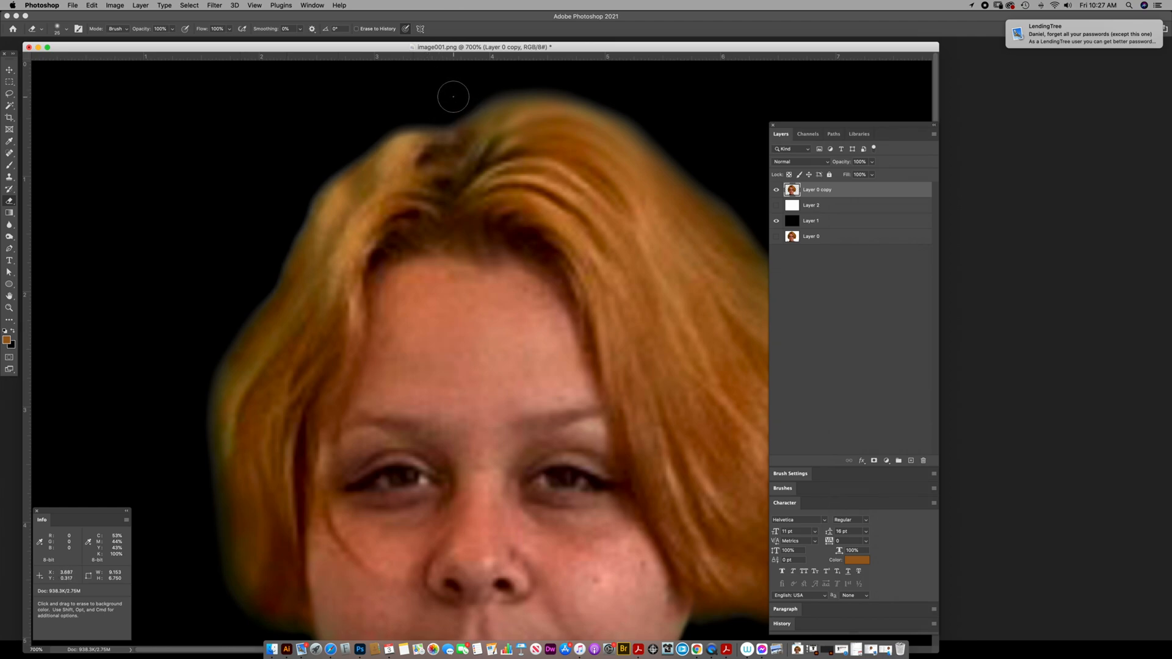
key("bracketright")
key("bracketright")
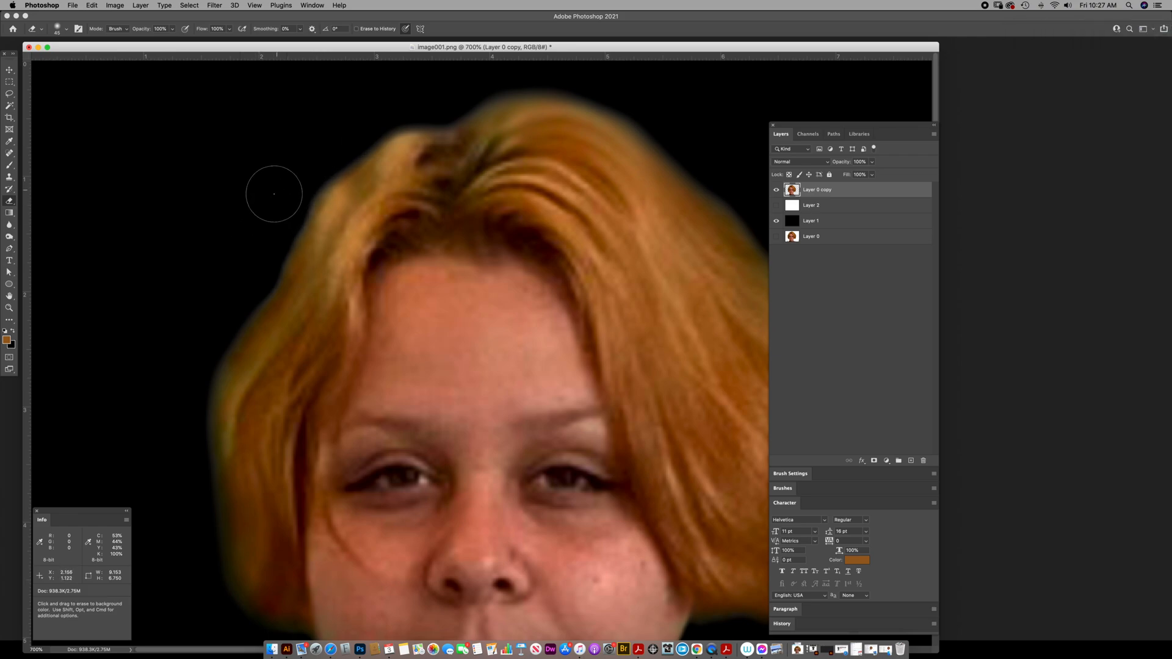
Step: Zoom out to 600%, move the Layers panel clear of the portrait, and activate the Smudge tool
key("z")
left_click(510, 301, "alt")
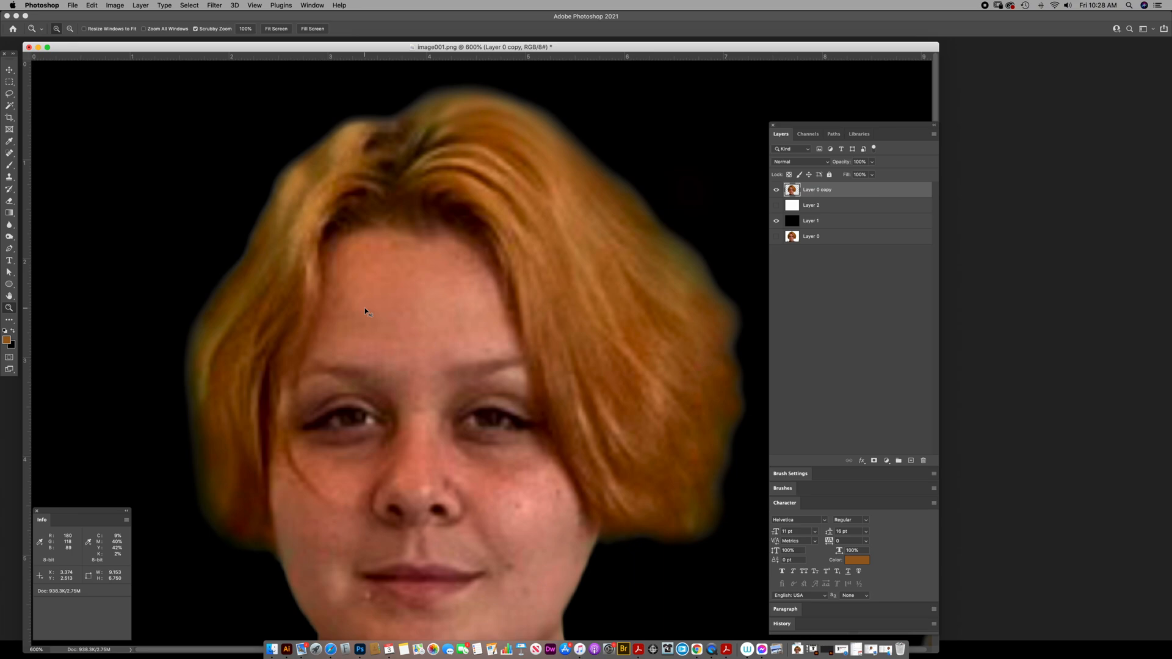
left_click_drag(819, 126, 870, 85)
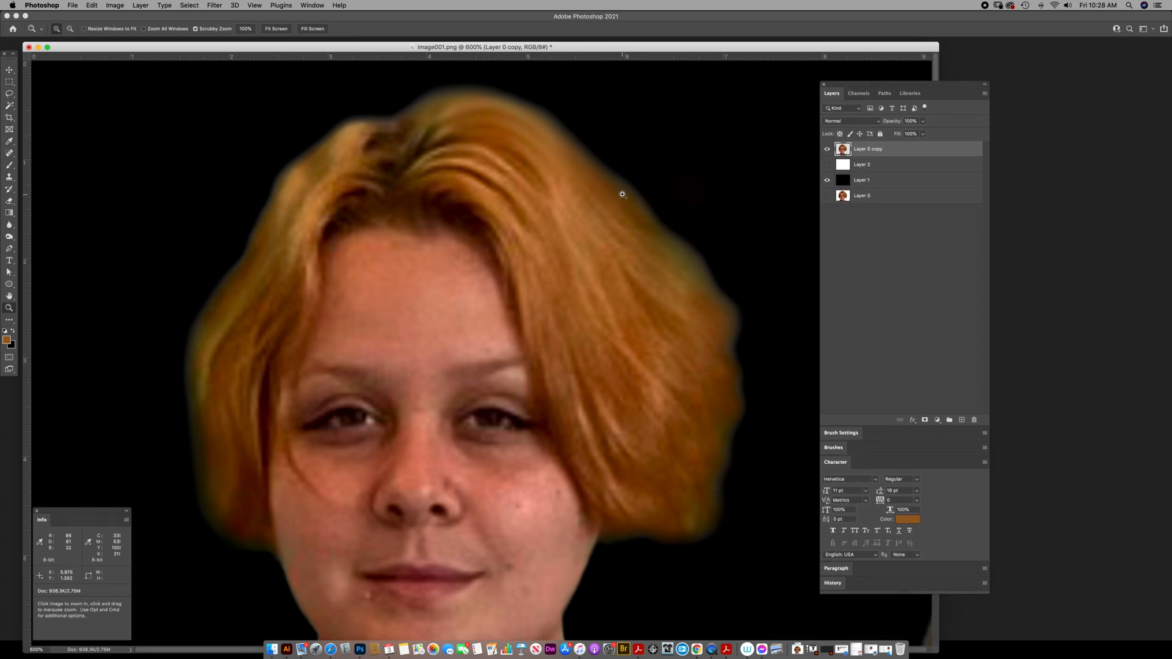
left_click(10, 238)
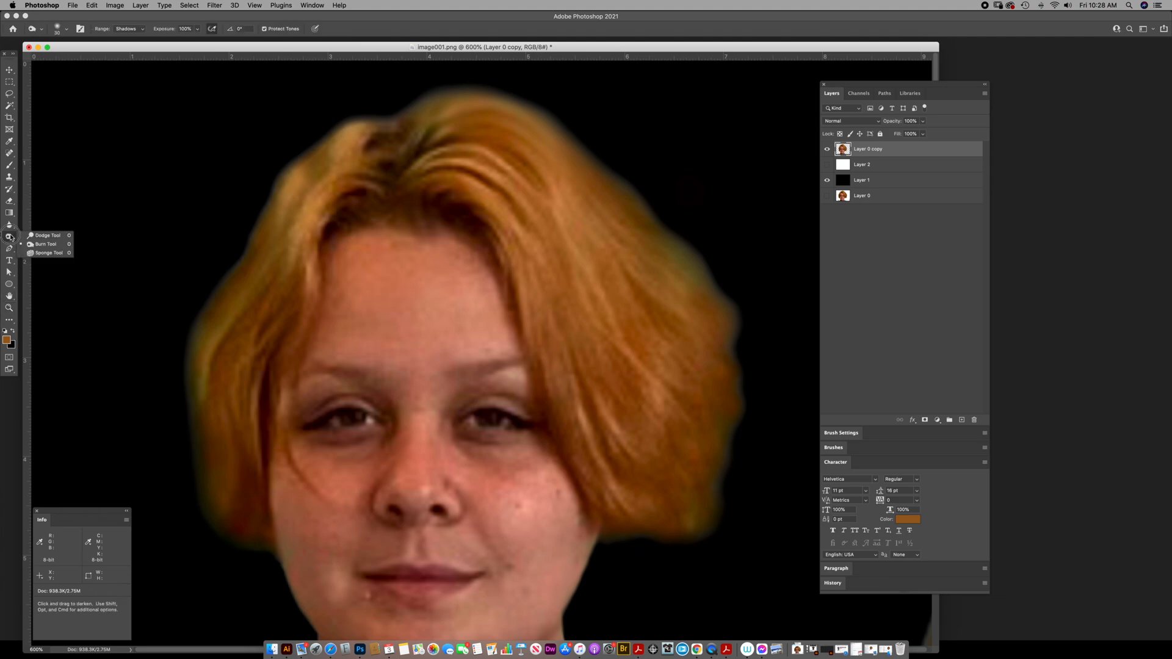
left_click(9, 225)
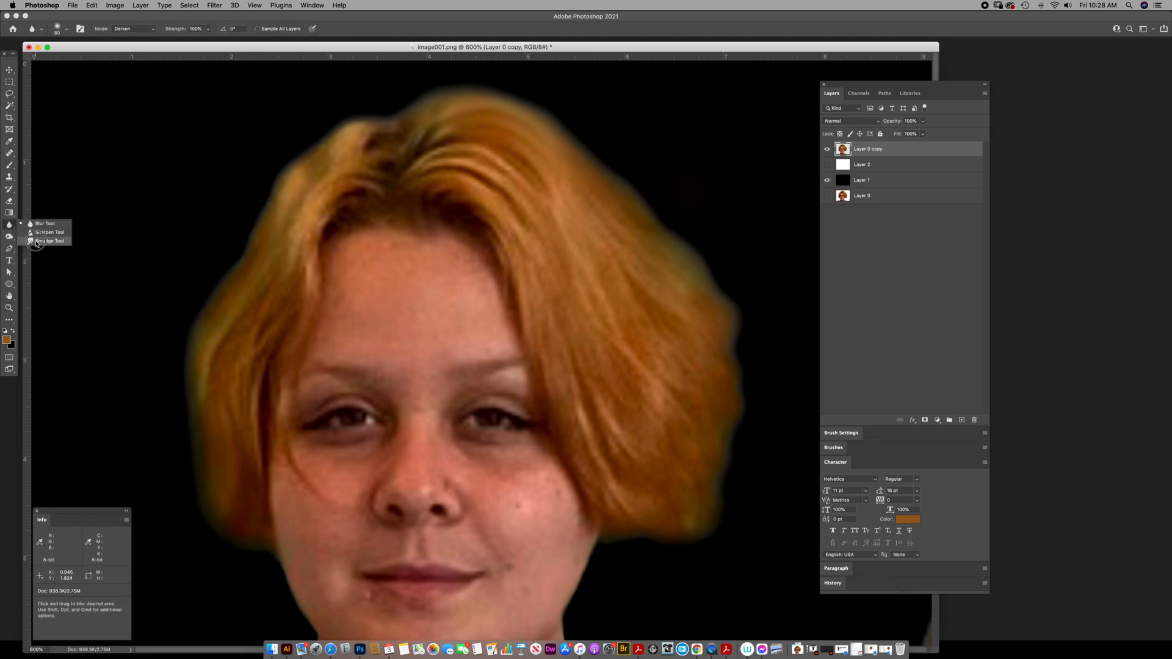
left_click(38, 241)
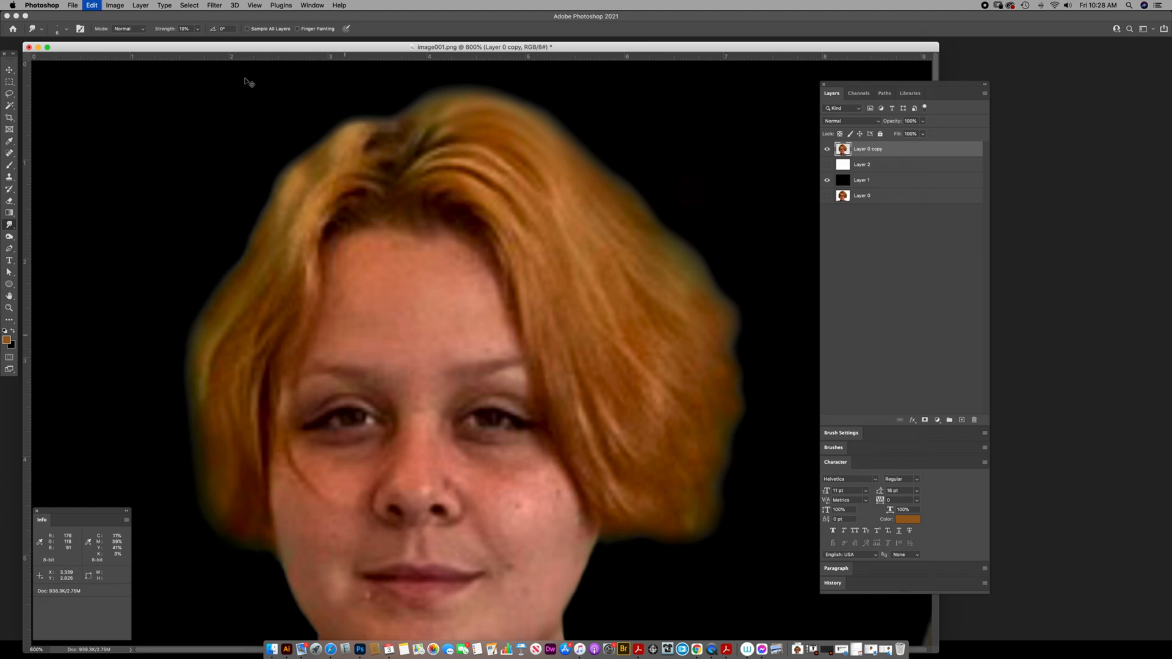
Step: Test the Smudge tool on the face at 100% strength, undo the stroke, and try another strength
left_click(198, 29)
left_click_drag(215, 41, 275, 45)
mouse_move(342, 355)
left_mouse_down()
mouse_move(316, 388)
mouse_move(358, 341)
mouse_move(338, 396)
mouse_move(385, 353)
mouse_move(309, 469)
mouse_move(474, 254)
mouse_move(368, 435)
mouse_move(398, 397)
left_mouse_up()
key("super+z")
left_click(197, 29)
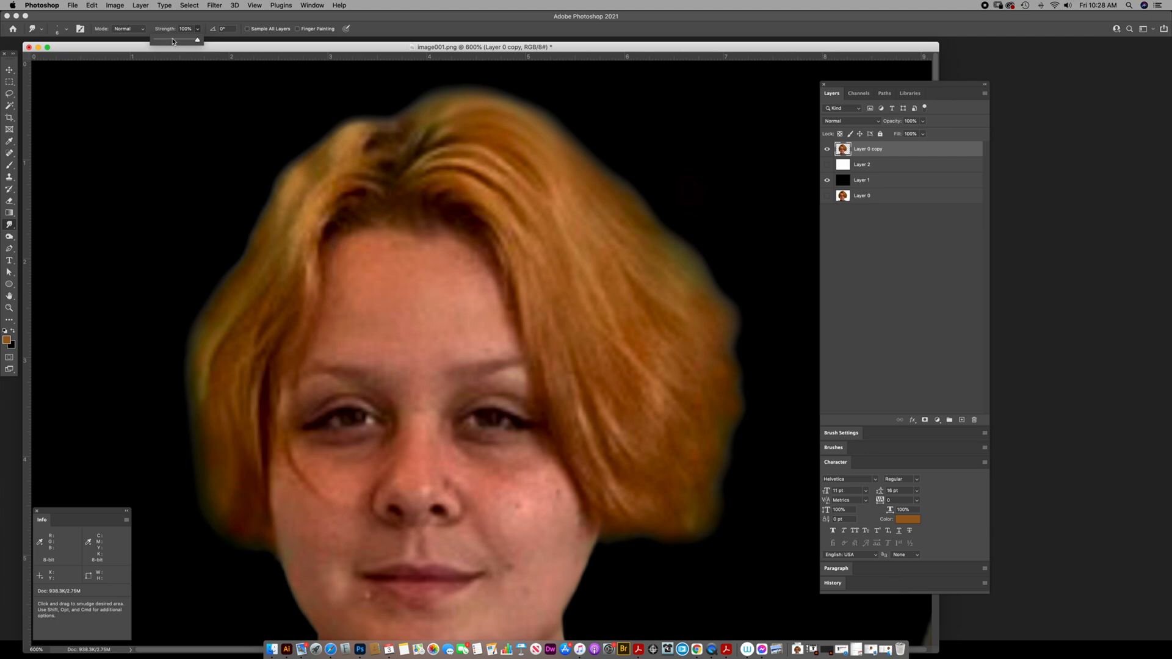
left_click_drag(347, 358, 342, 333)
Step: Smudge fine strands outward from the left edge of the hair with a larger brush, using 81% and 21% strength
left_click(197, 29)
left_click(192, 399)
key("bracketright")
key("bracketright")
mouse_move(195, 401)
left_mouse_down()
mouse_move(168, 434)
mouse_move(182, 436)
left_mouse_up()
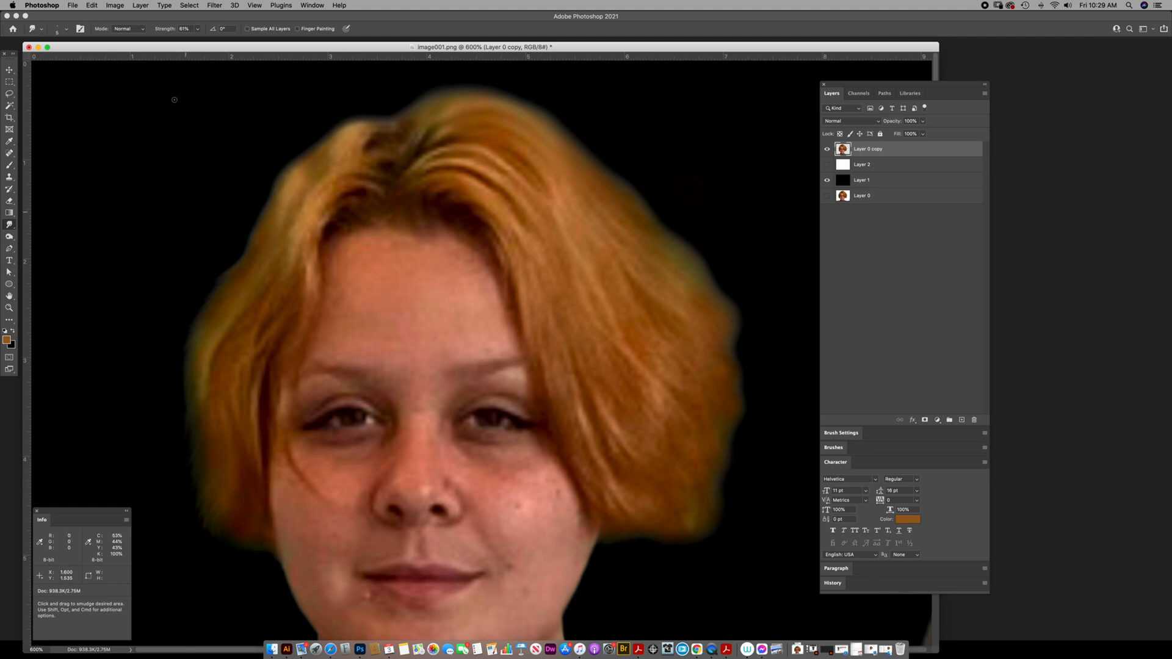
left_click(196, 30)
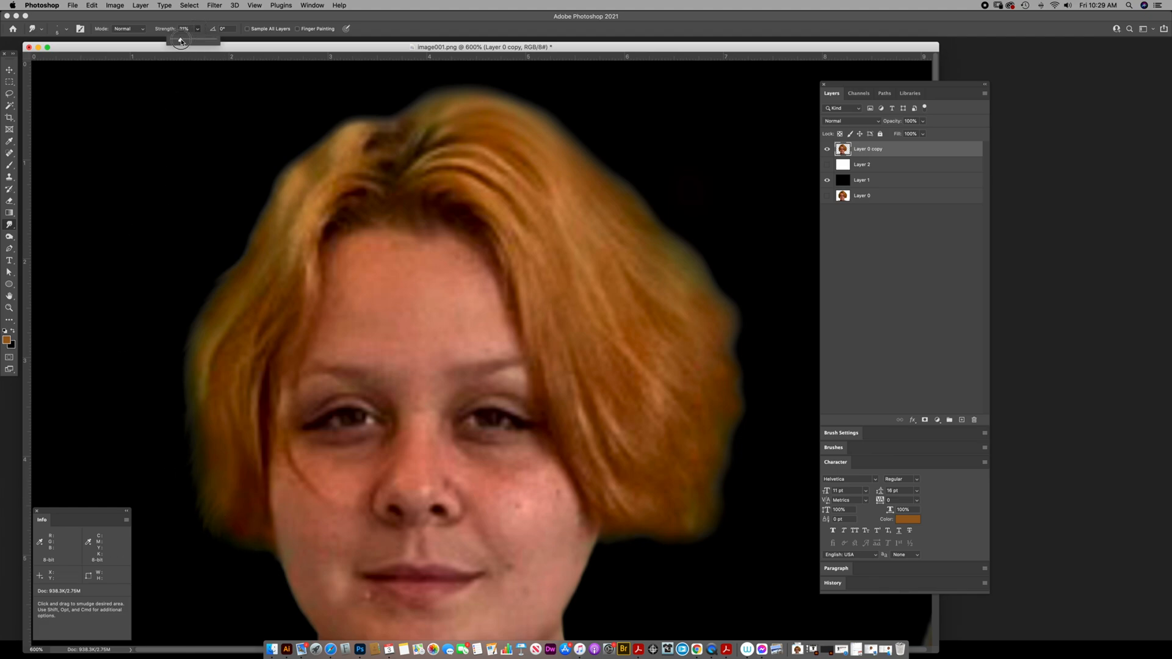
left_click(229, 551)
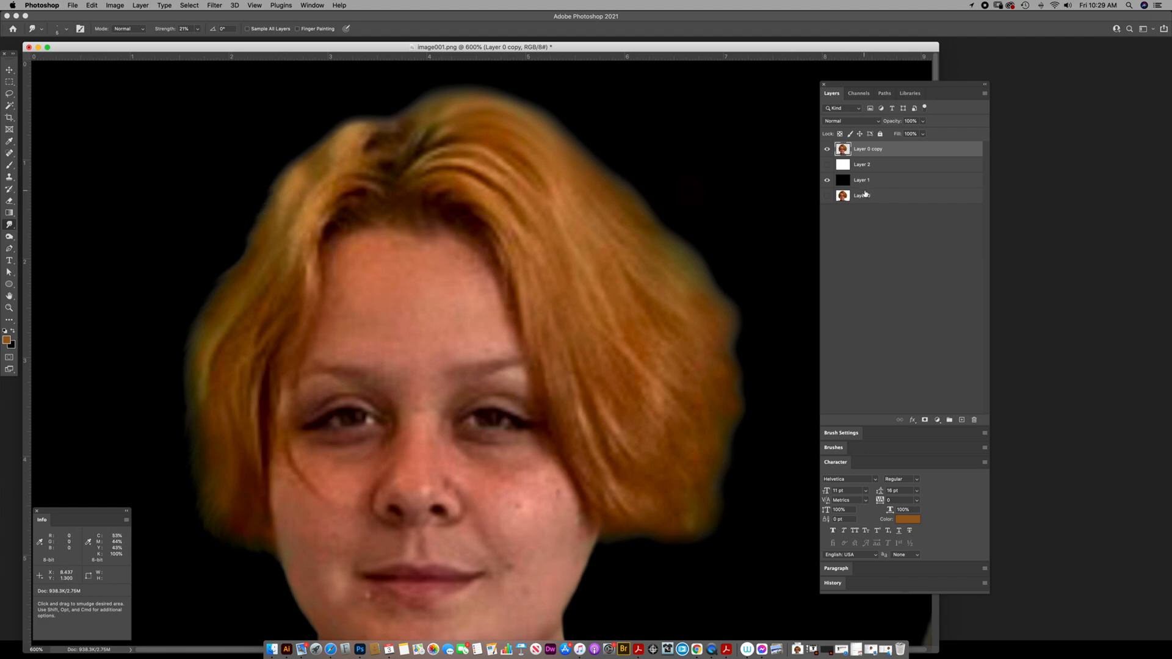
Step: Check the hair edges against the white Layer 2, and hide Layers 2 and 1 to inspect them over transparency
left_click(827, 165)
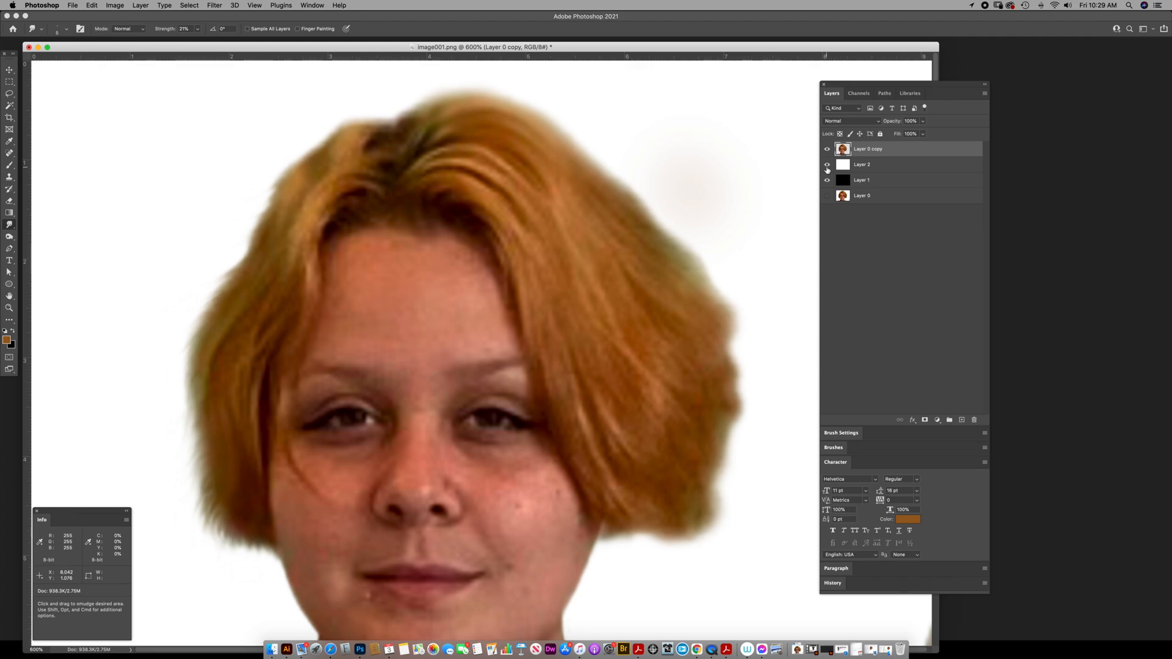
left_click(828, 165)
left_click(827, 181)
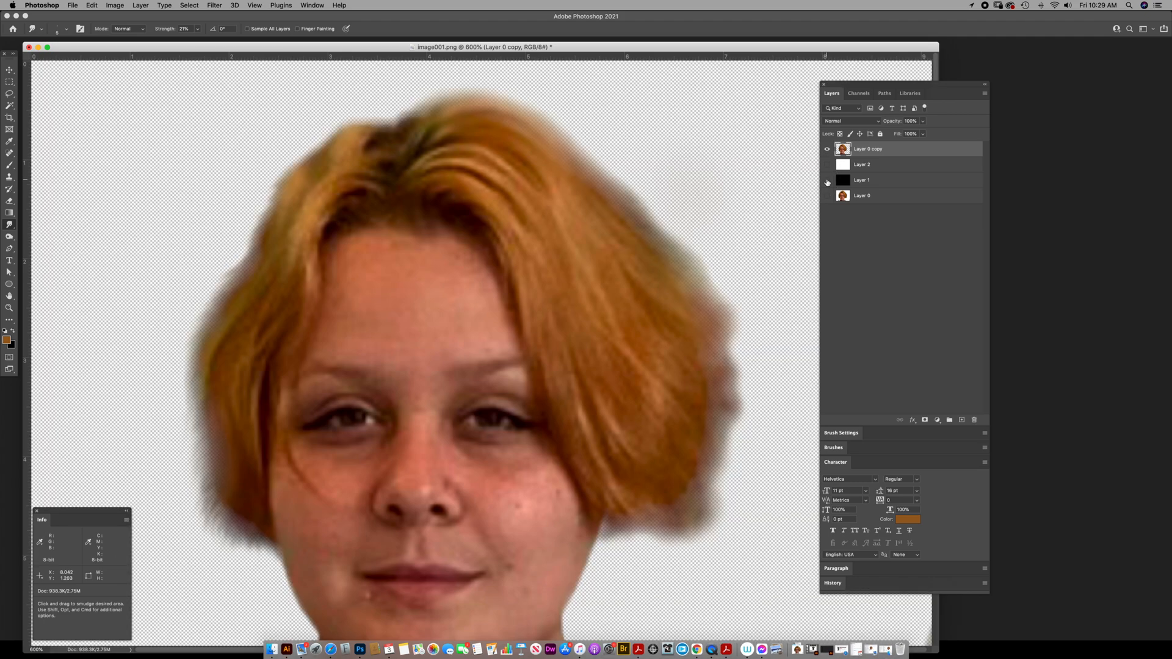
Step: Check the hair edges over the white Layer 2, and leave only the black Layer 1 showing behind the cutout
left_click(828, 181)
left_click(827, 180)
left_click(827, 165)
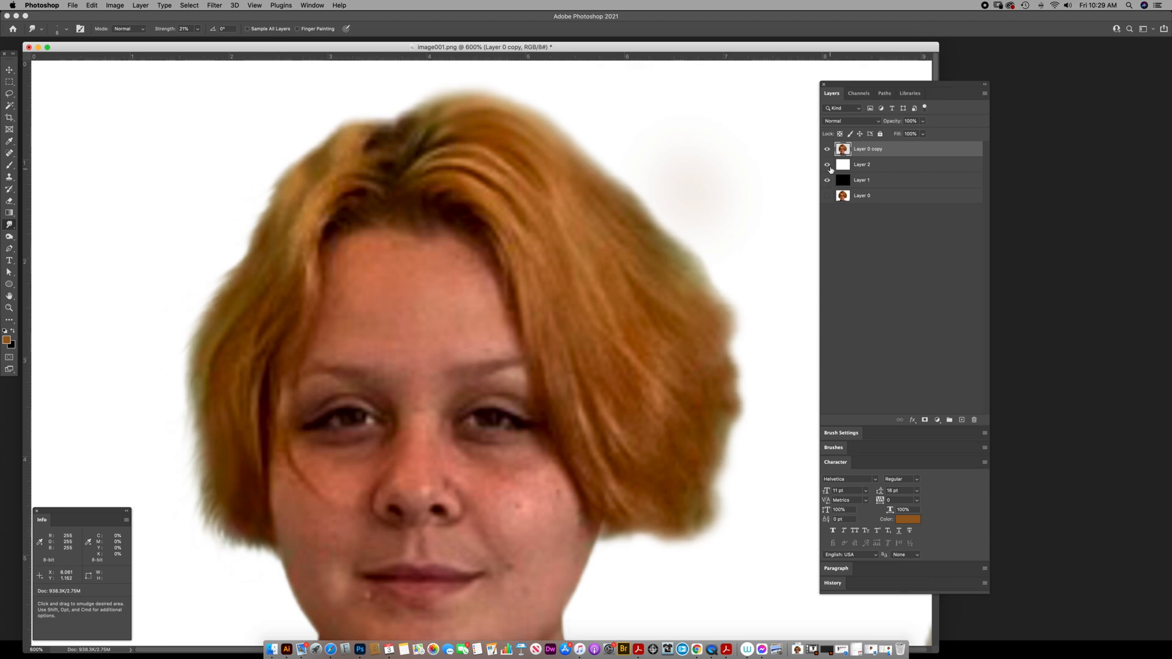
left_click(828, 165)
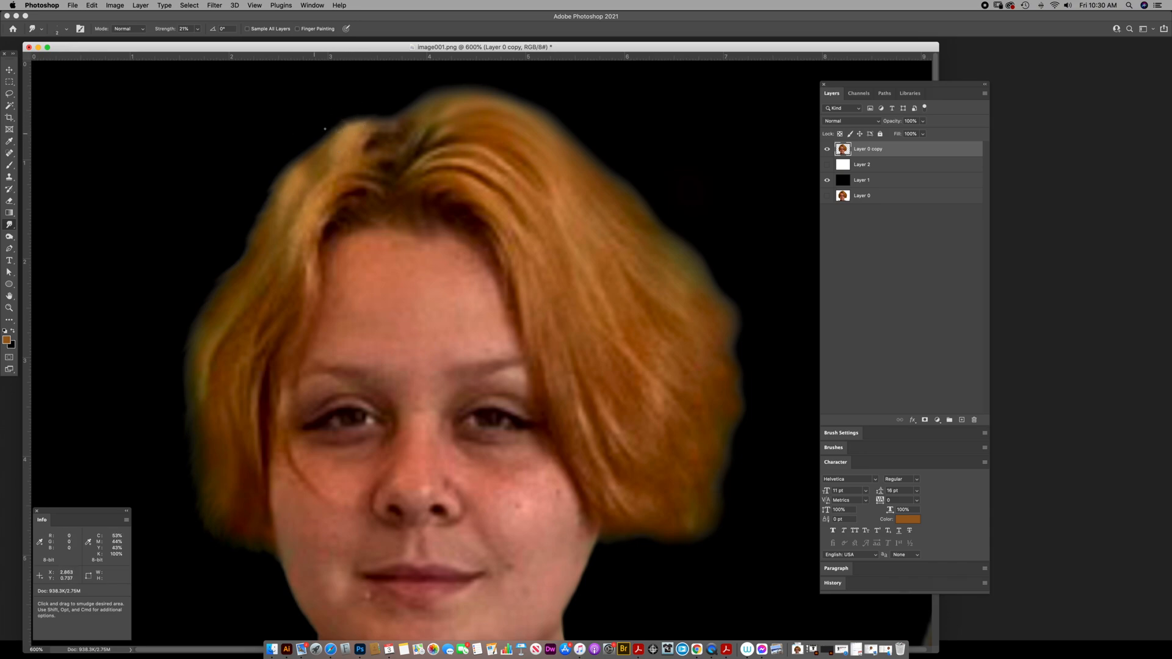
Step: Smudge fine strands outward along the crown and right edge of the hair at 51% strength
left_click(210, 40)
left_click(335, 144)
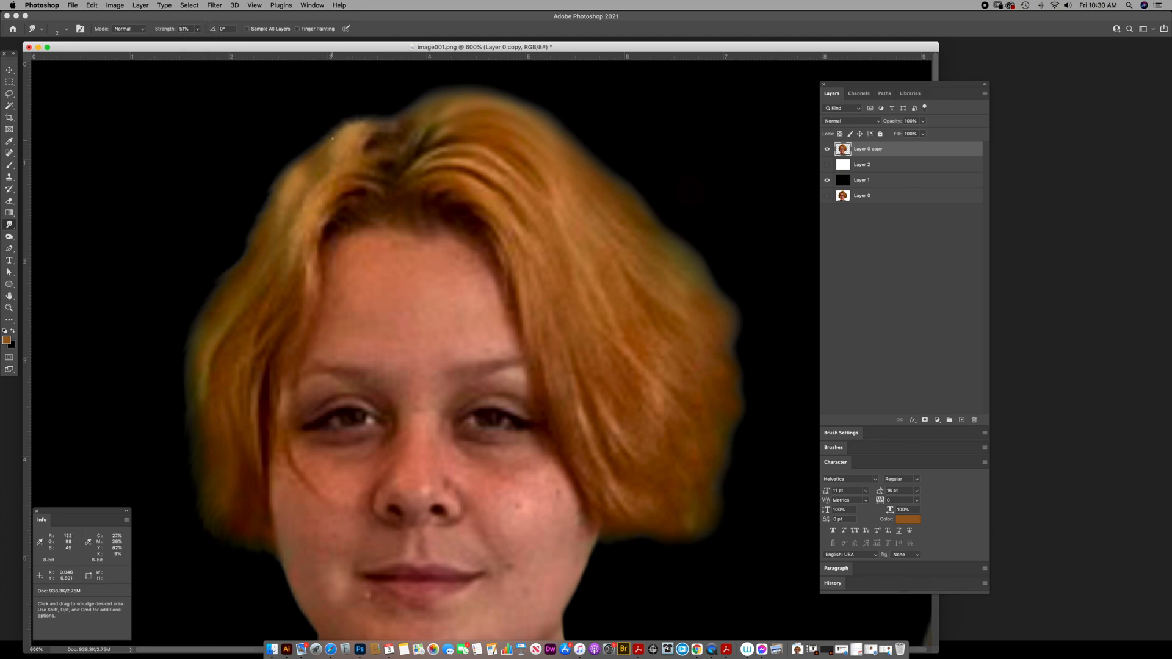
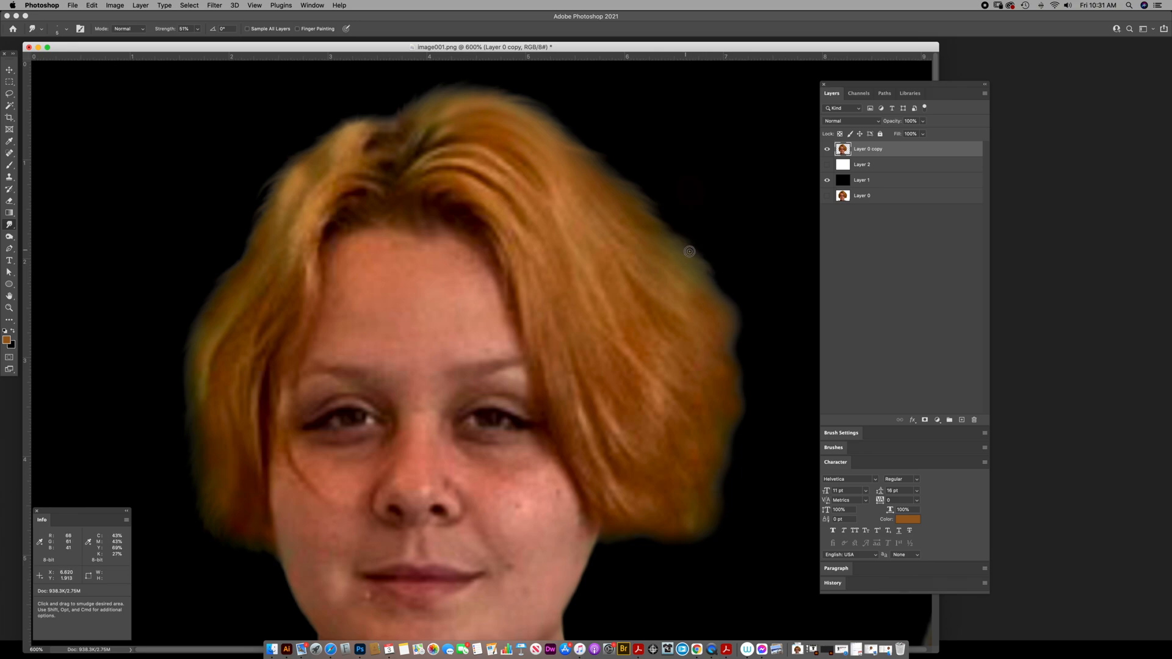
mouse_move(681, 248)
left_mouse_down()
mouse_move(729, 255)
mouse_move(682, 251)
mouse_move(734, 271)
left_mouse_up()
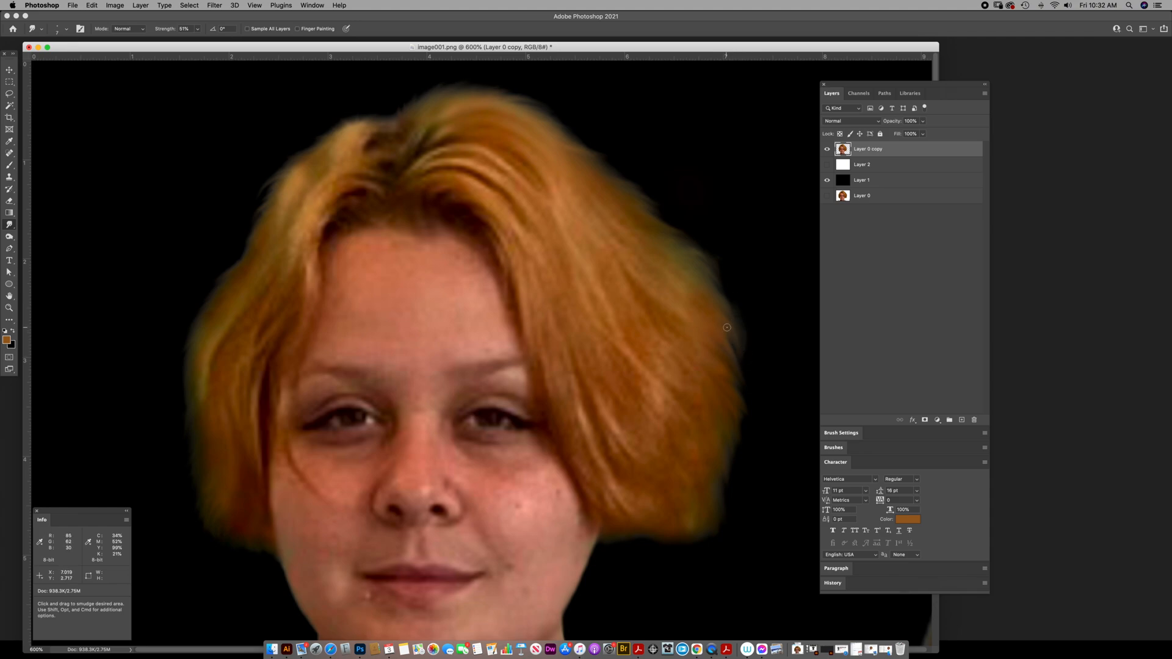
left_click_drag(726, 340, 736, 353)
mouse_move(736, 434)
left_mouse_down()
mouse_move(730, 410)
mouse_move(743, 469)
left_mouse_up()
left_click_drag(738, 413, 729, 494)
left_click_drag(728, 435, 709, 524)
Step: Smudge strands downward from the hair's lower right corner and bottom edge, and compare them over the white Layer 2
mouse_move(719, 478)
left_mouse_down()
mouse_move(734, 546)
mouse_move(718, 473)
mouse_move(711, 500)
mouse_move(736, 537)
left_mouse_up()
mouse_move(707, 500)
left_mouse_down()
mouse_move(733, 532)
mouse_move(710, 561)
mouse_move(709, 497)
mouse_move(721, 532)
mouse_move(711, 556)
mouse_move(721, 527)
mouse_move(736, 539)
mouse_move(709, 557)
mouse_move(724, 533)
mouse_move(720, 570)
left_mouse_up()
mouse_move(702, 519)
left_mouse_down()
mouse_move(701, 574)
mouse_move(712, 505)
mouse_move(693, 577)
mouse_move(699, 514)
mouse_move(680, 562)
mouse_move(674, 527)
mouse_move(658, 570)
left_mouse_up()
left_click_drag(671, 530, 678, 554)
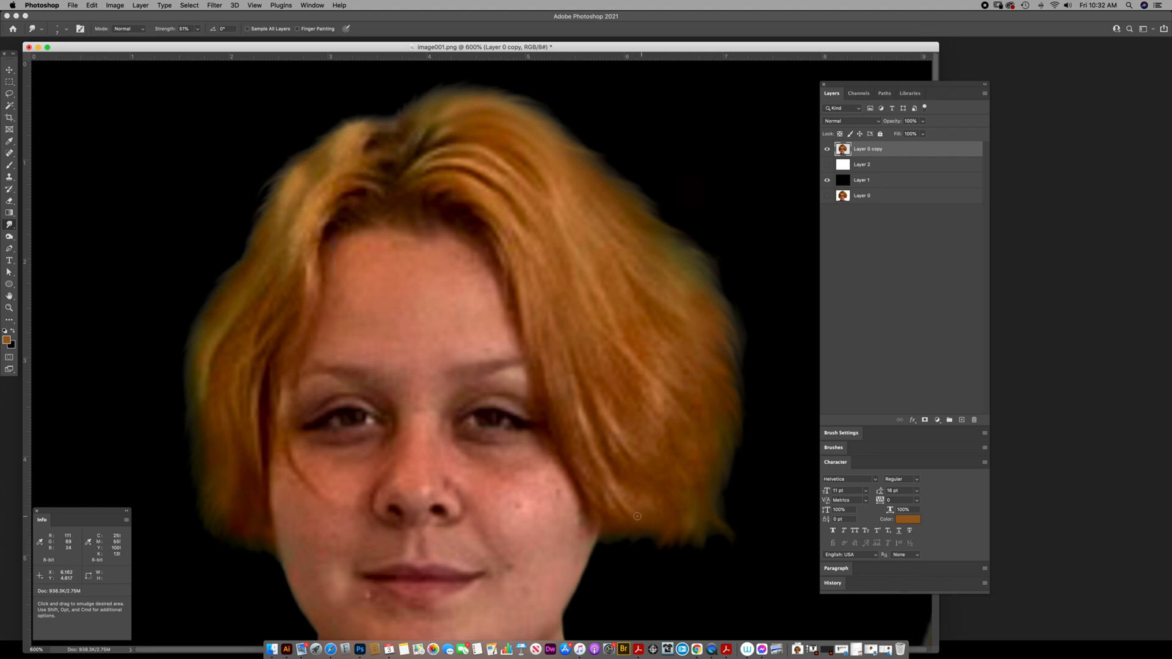
mouse_move(604, 537)
left_mouse_down()
mouse_move(609, 565)
mouse_move(632, 563)
left_mouse_up()
left_click_drag(612, 525, 616, 551)
left_click(828, 165)
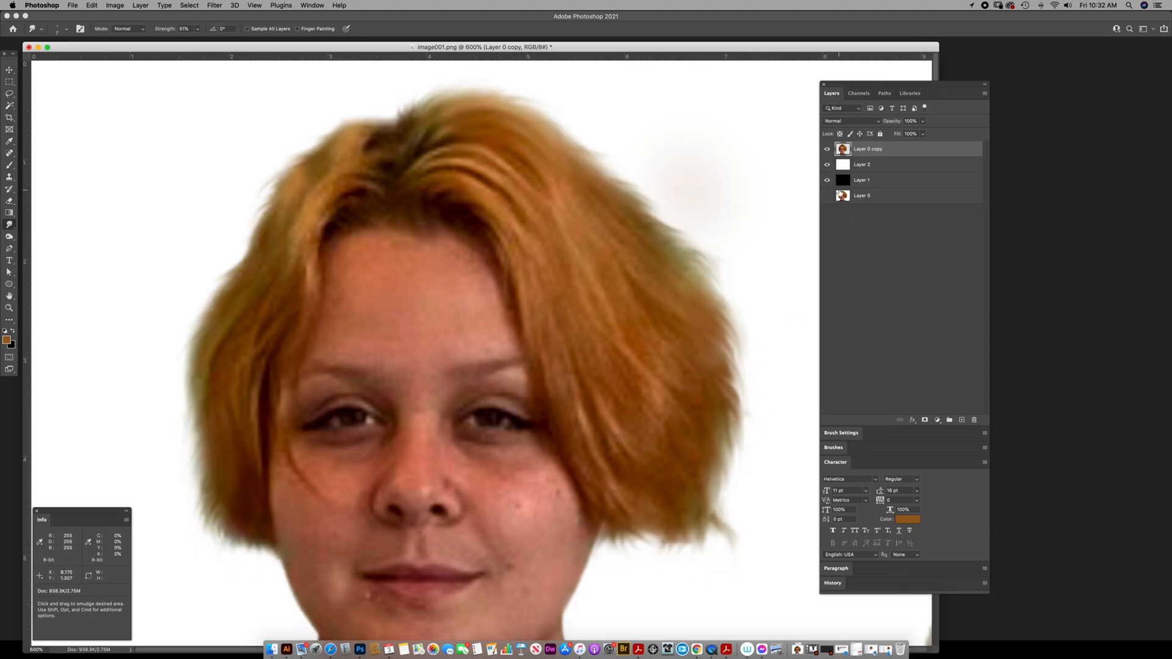
left_click(827, 165)
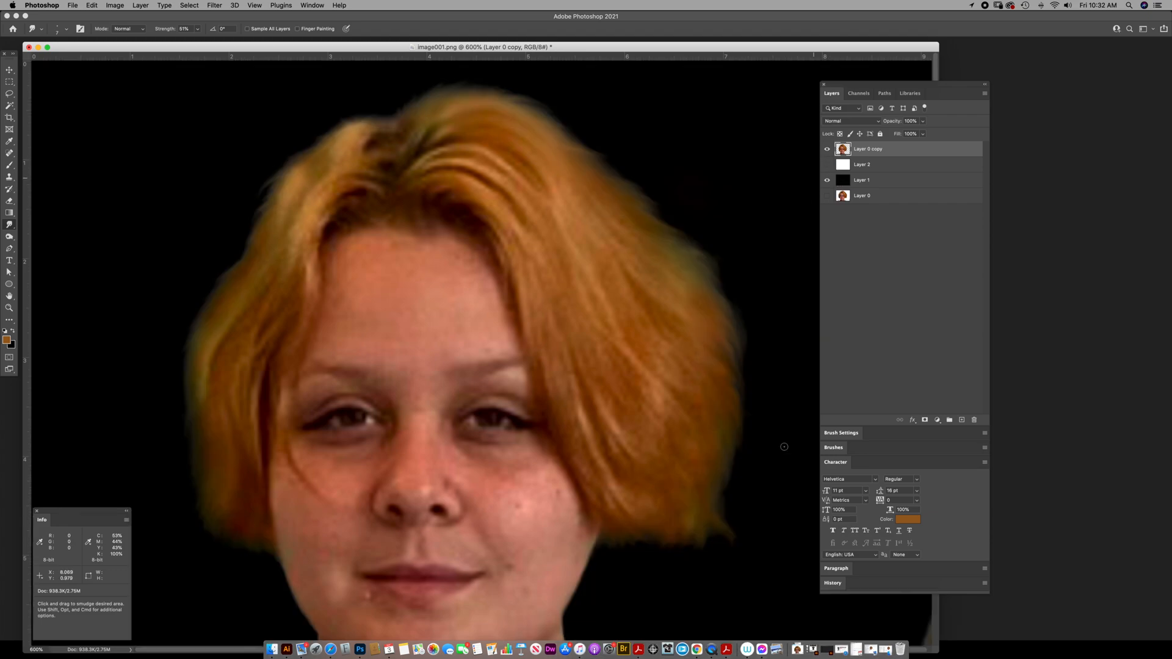
Step: Undo the recent smudge strokes along the hair's lower right corner and bottom edge
key("super+z")
key("super+z")
key("super+z")
key("super+z")
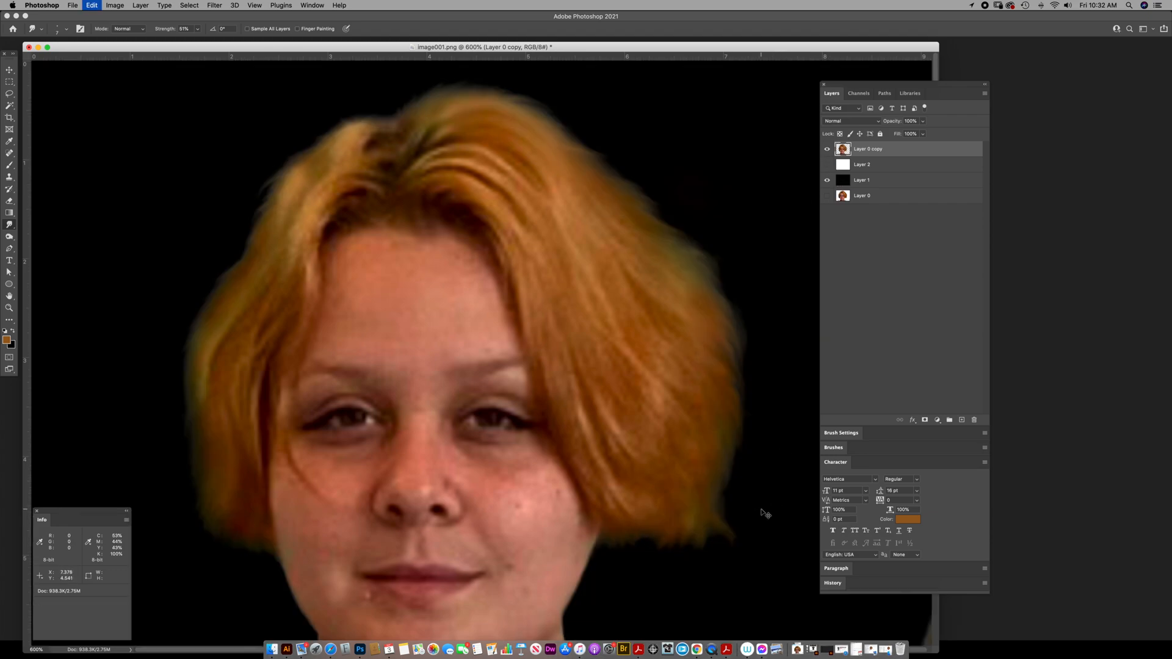
key("super+z")
key("super+z")
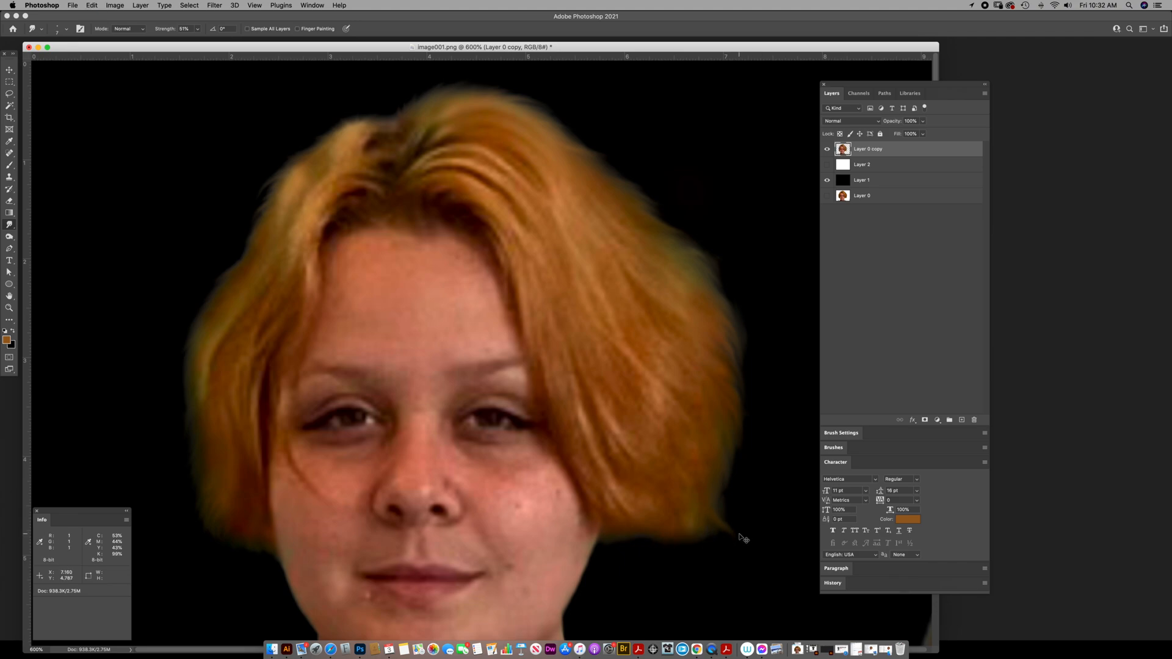
key("super+z")
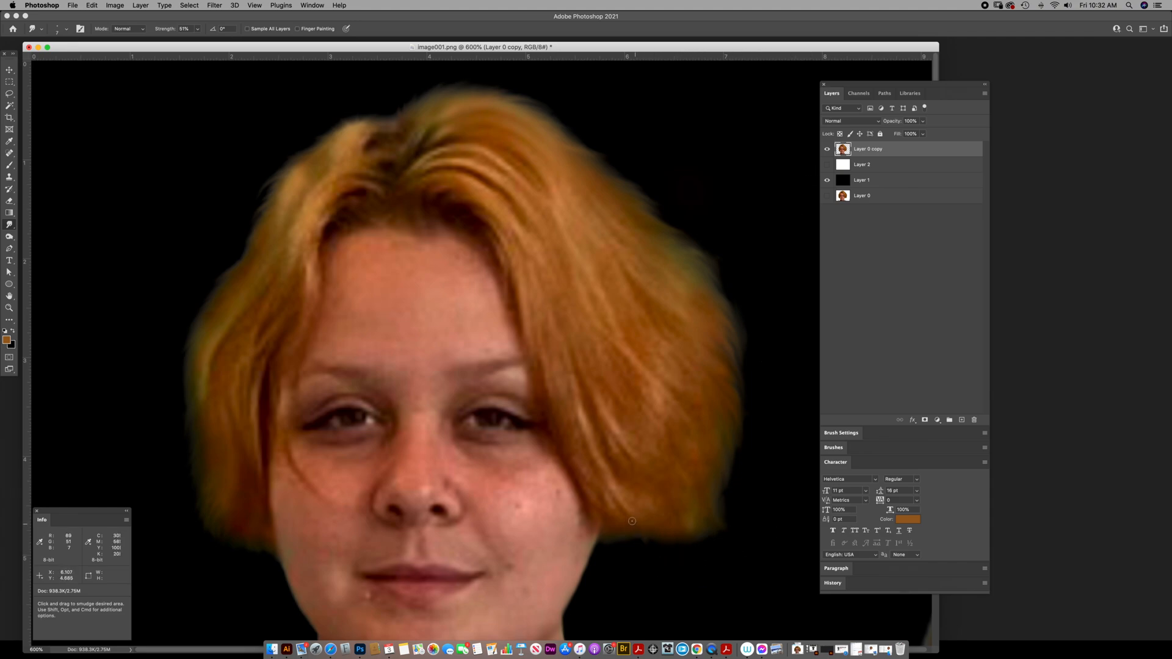
key("super+z")
Step: Compare the cutout at 400% over the white and black layers, and lock the transparent pixels of Layer 0 copy
key("z")
left_click(604, 299, "alt")
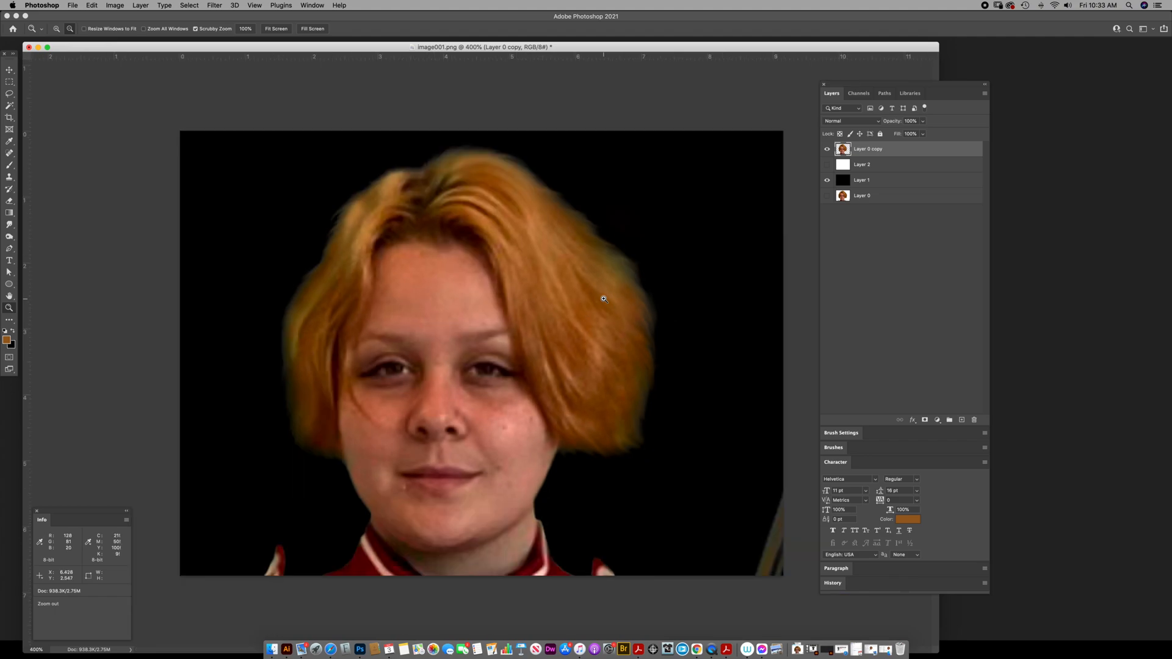
left_click(827, 165)
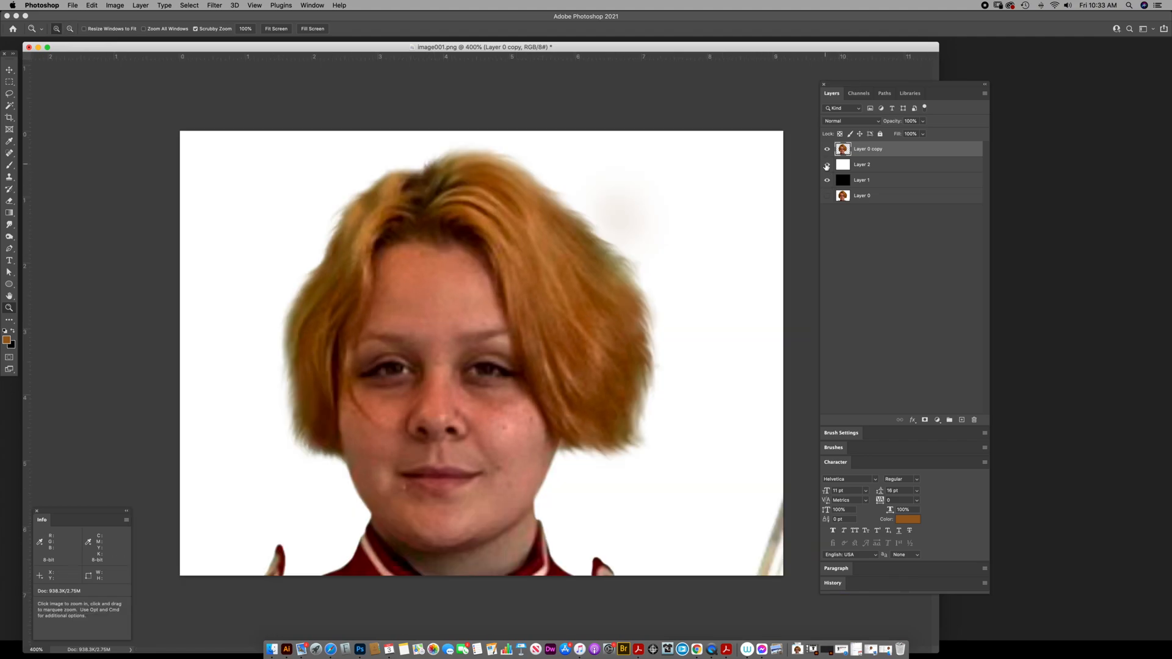
left_click(827, 166)
left_click(826, 165)
left_click(828, 165)
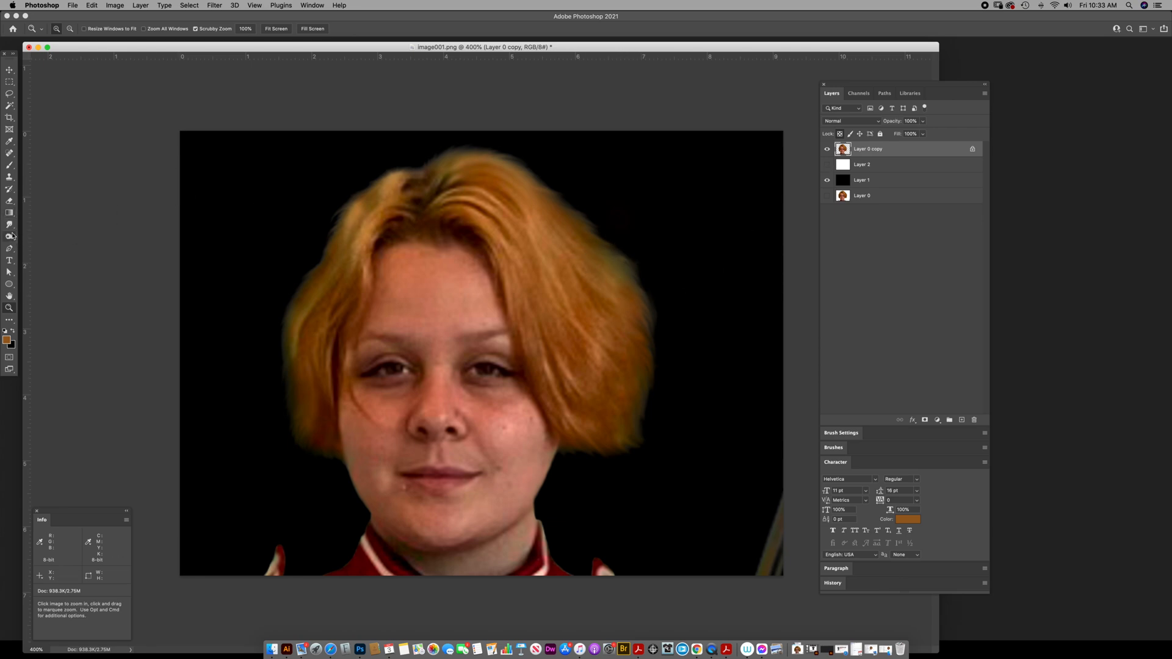
Step: Activate the Brush tool, sample an orange-brown tone from the hair, and set the brush mode to Color
key("b")
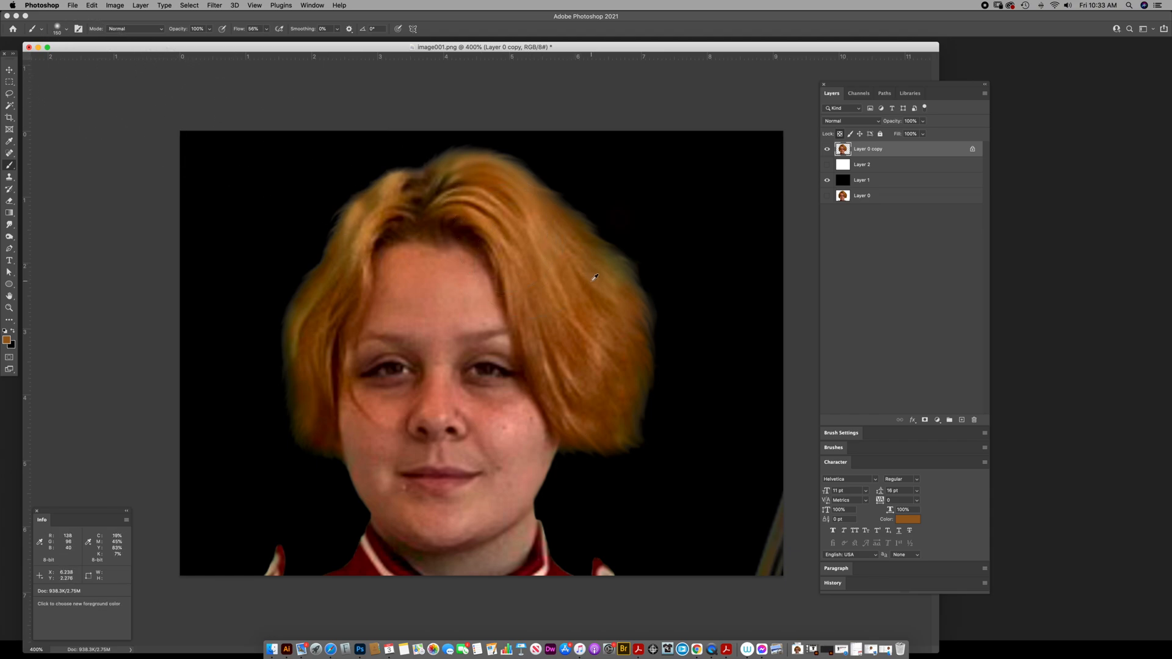
left_click(597, 268, "alt")
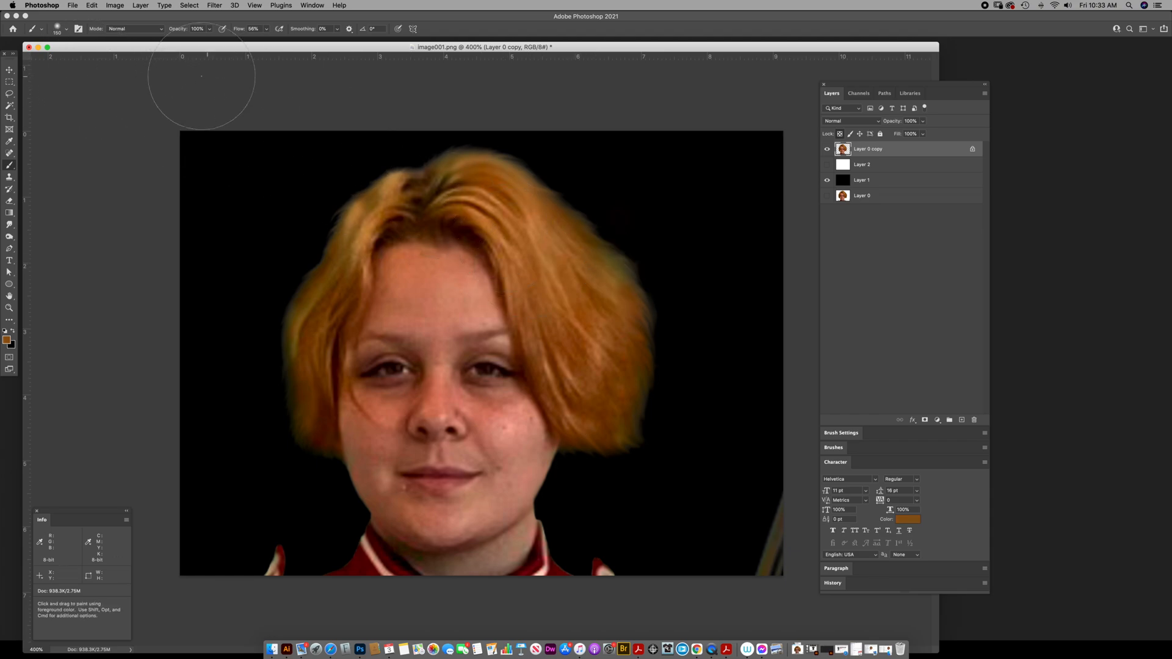
left_click(155, 29)
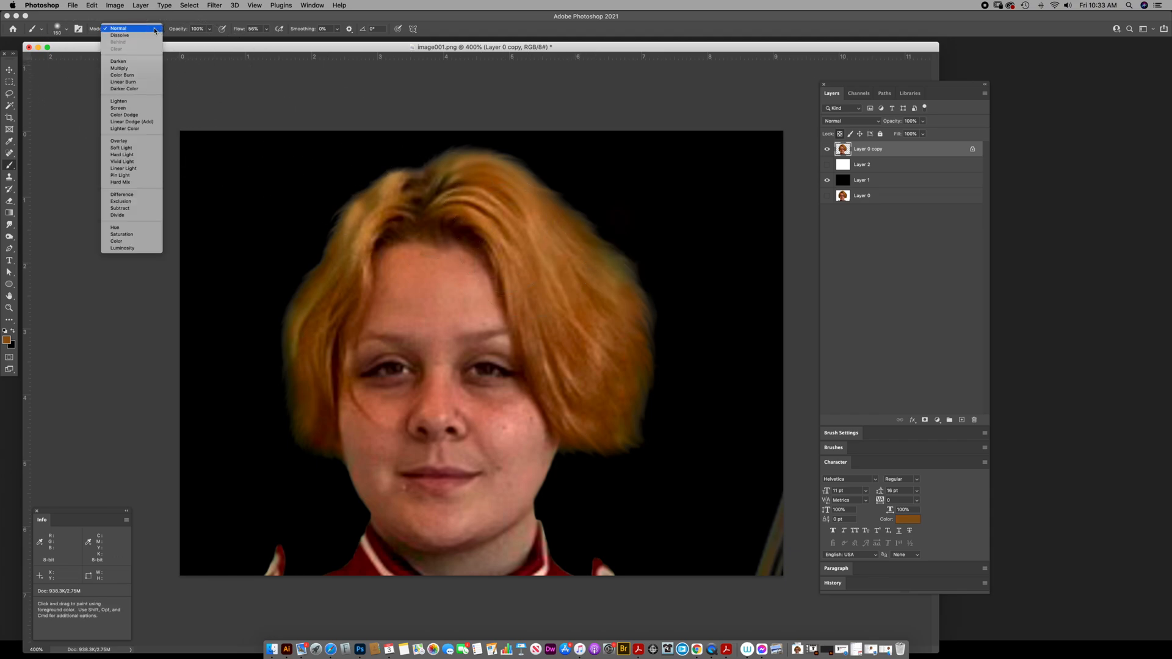
left_click(128, 242)
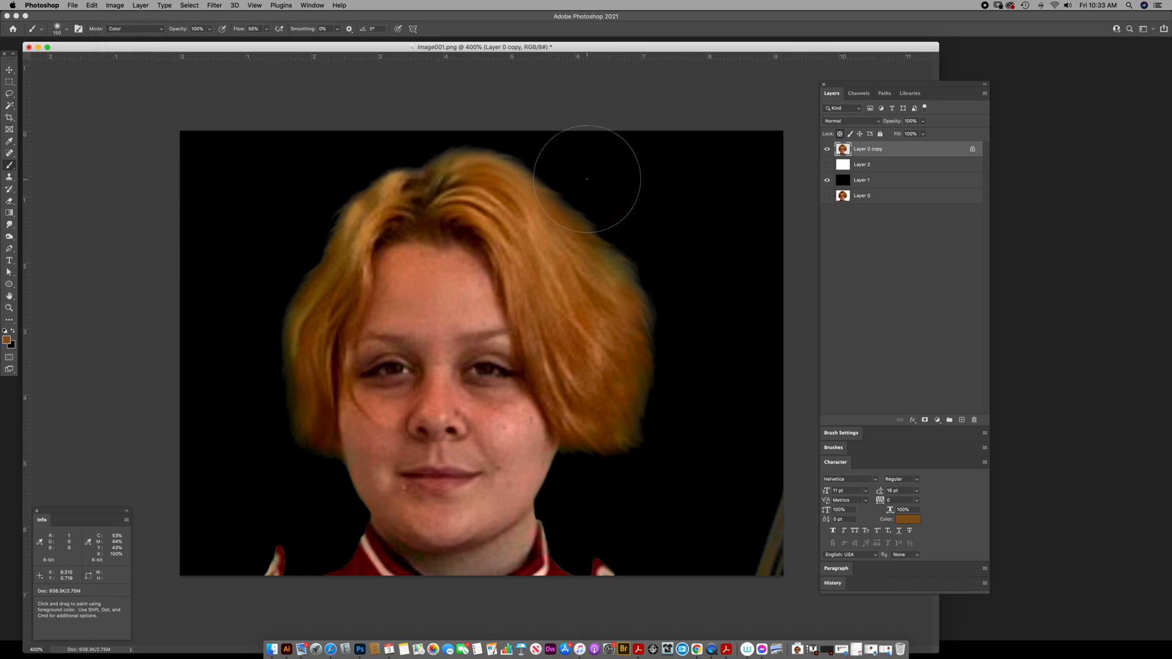
Step: Reduce the brush size considerably and recolour the greenish fringe along the hair edges with the sampled tone
key("bracketleft")
key("bracketleft")
key("bracketleft")
key("bracketleft")
key("bracketleft")
key("bracketleft")
key("bracketleft")
key("bracketleft")
key("bracketleft")
key("bracketleft")
key("bracketleft")
key("bracketleft")
key("bracketleft")
key("bracketleft")
Step: Switch to the Blur tool, zoom in to 600% around the neck, and move the document window up
left_click(11, 227)
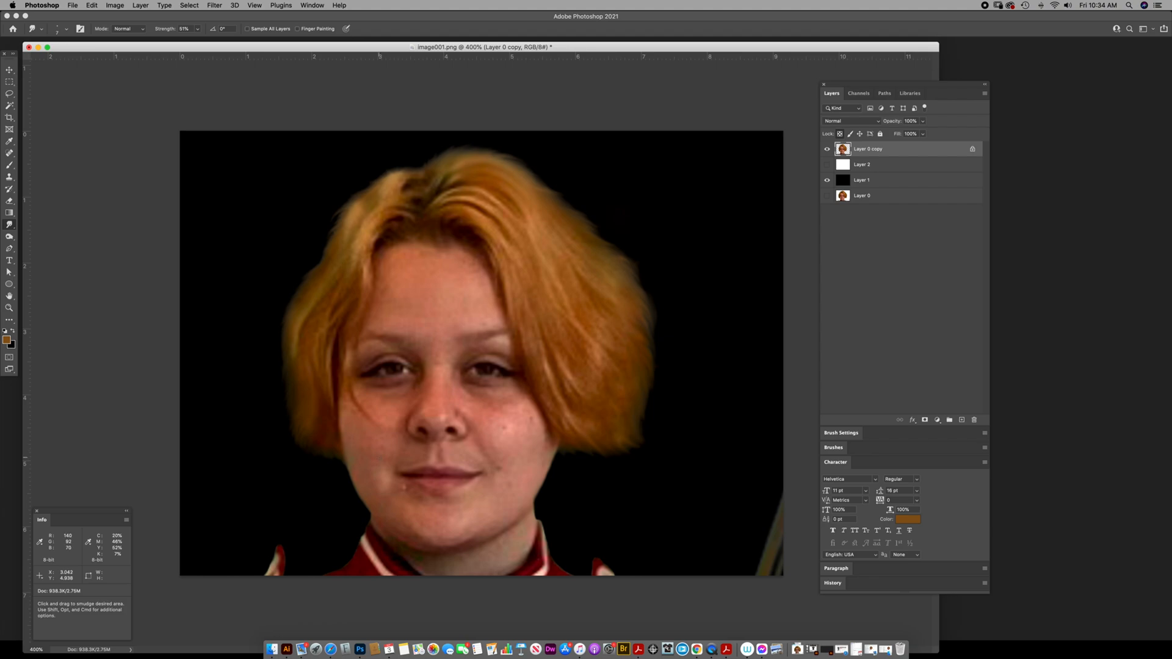
right_click(9, 225)
left_click(37, 219)
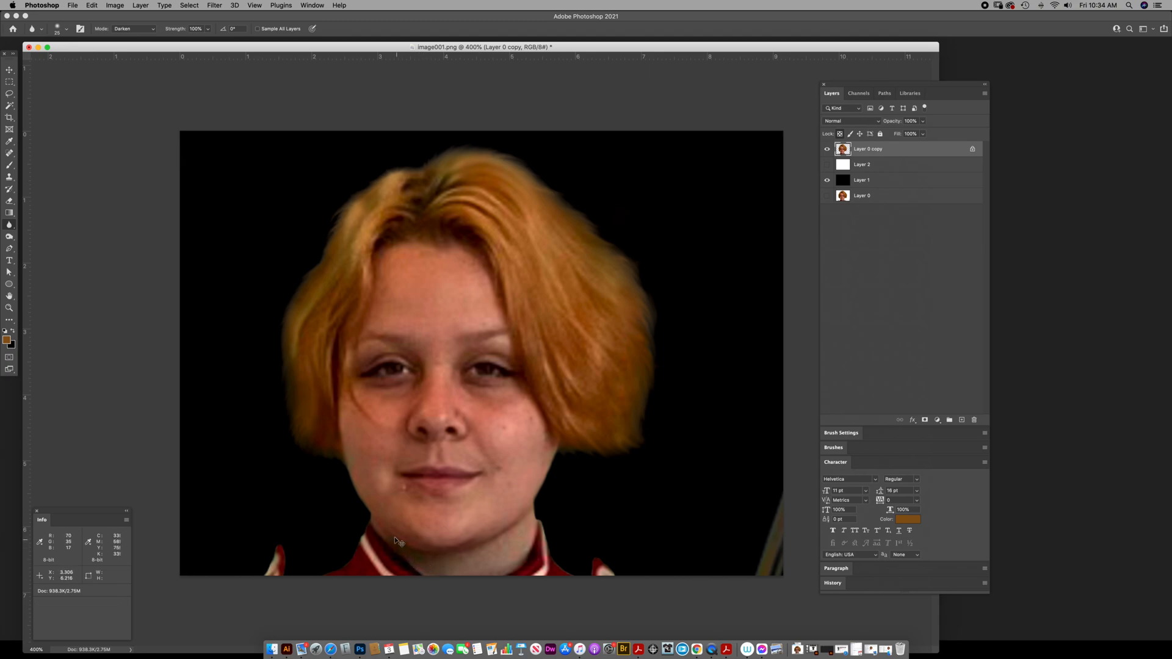
key("z")
left_click(428, 562)
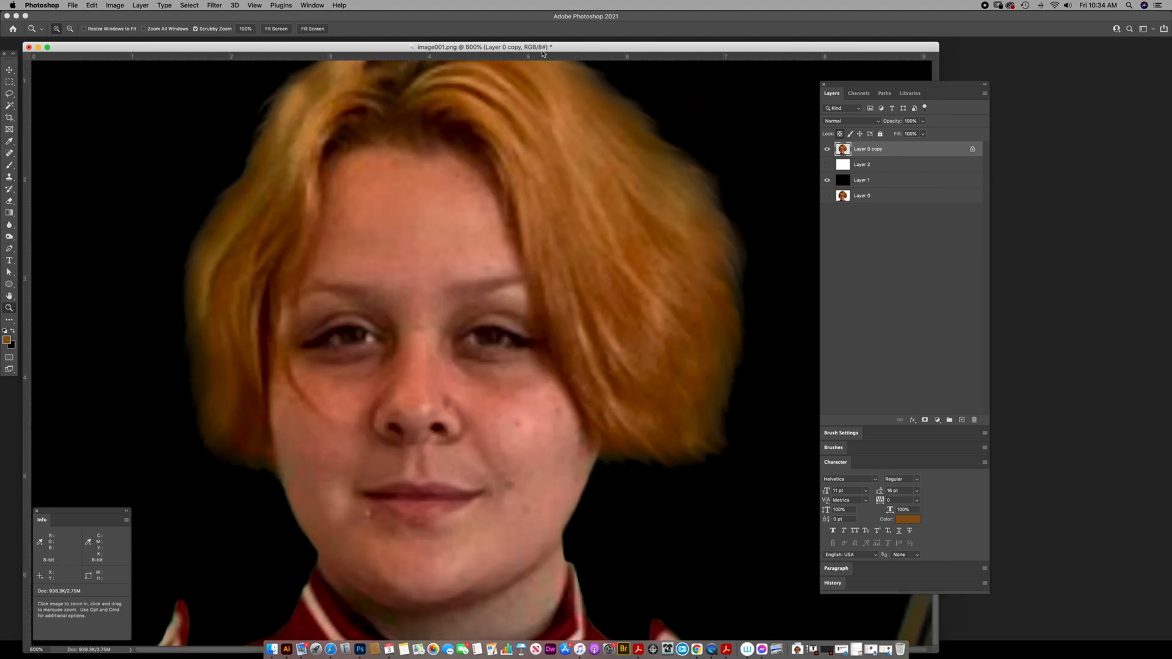
left_click_drag(548, 47, 621, 8)
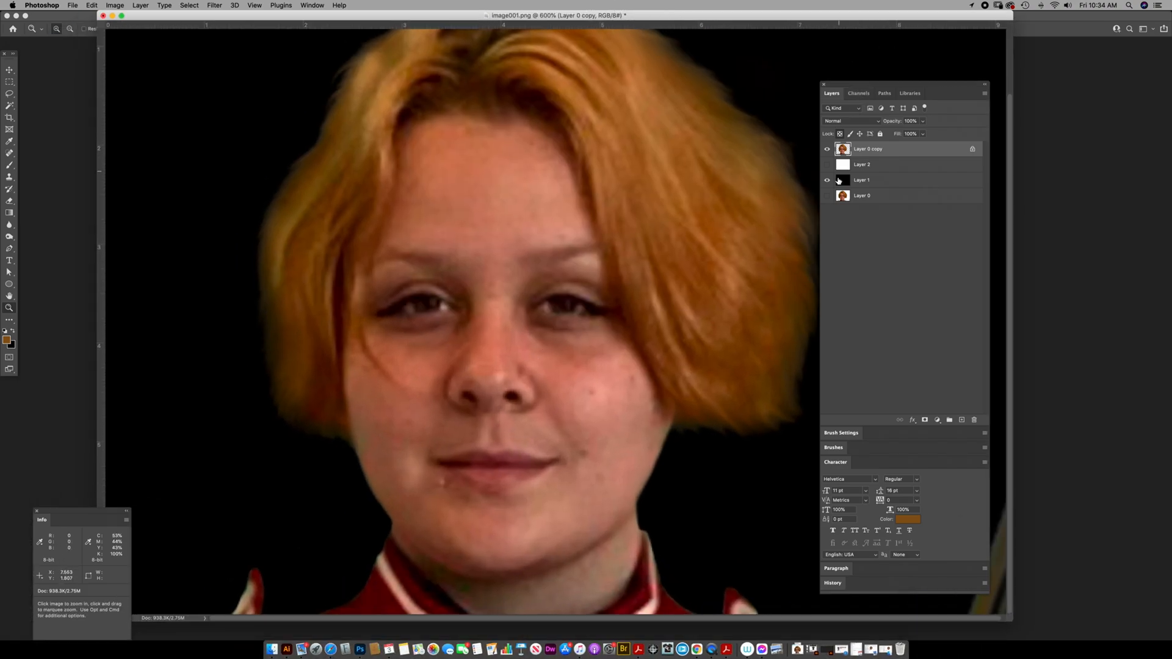
Step: Inspect the Blue and Green channels individually, and select the Red channel alone
left_click(859, 93)
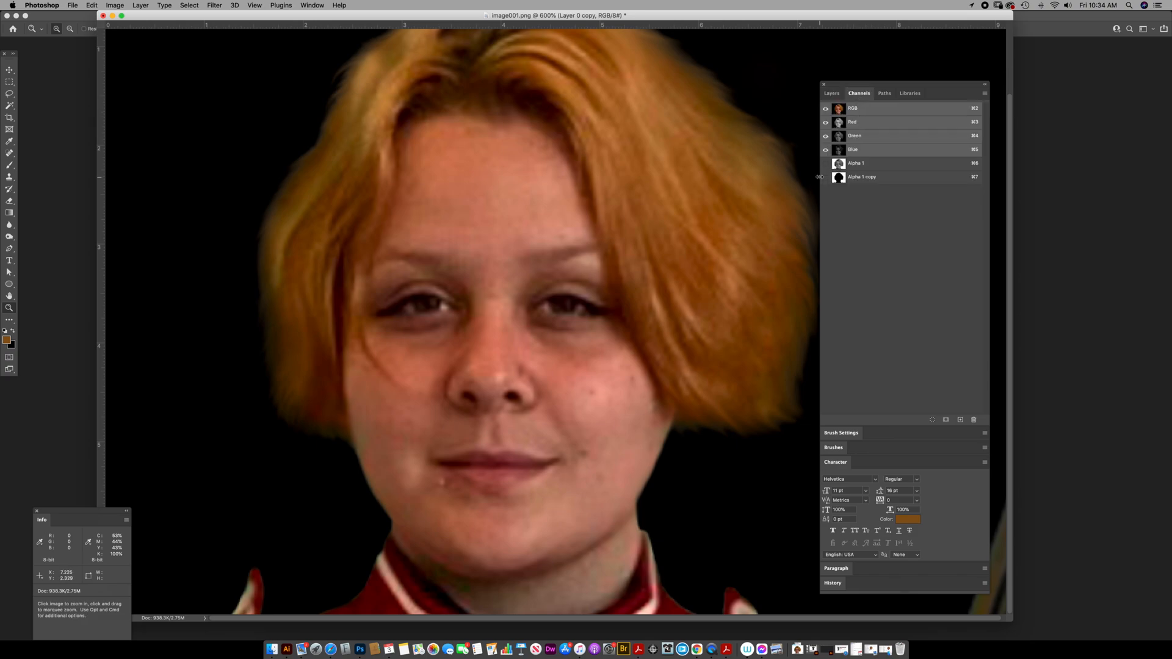
left_click(839, 151)
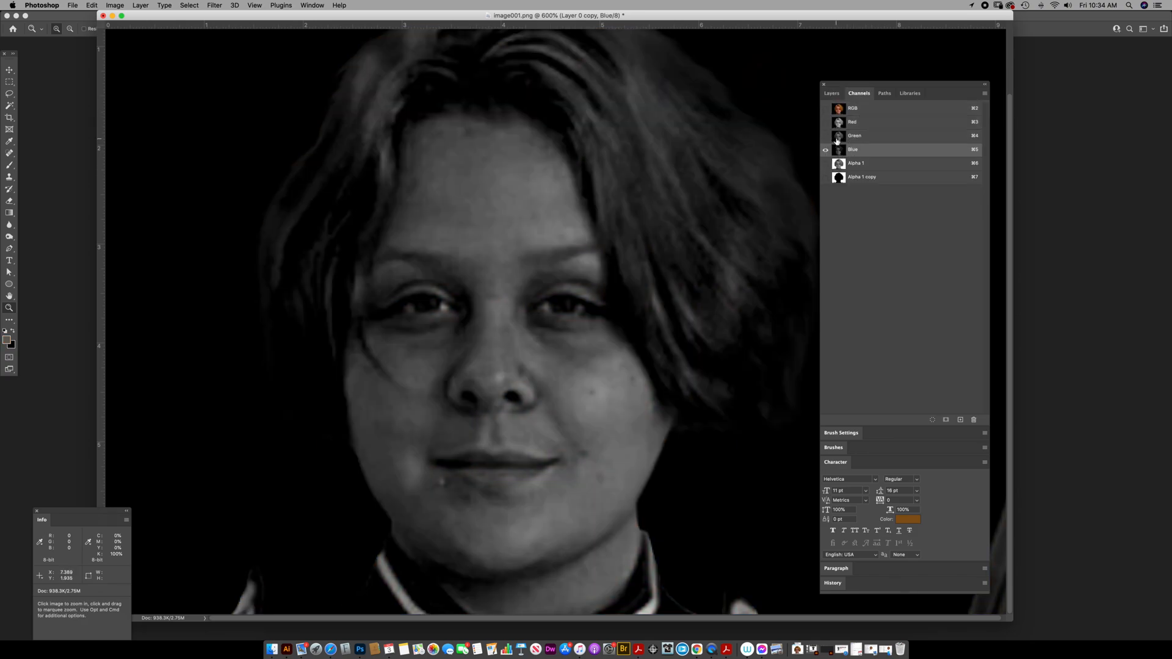
left_click(837, 138)
left_click(839, 125)
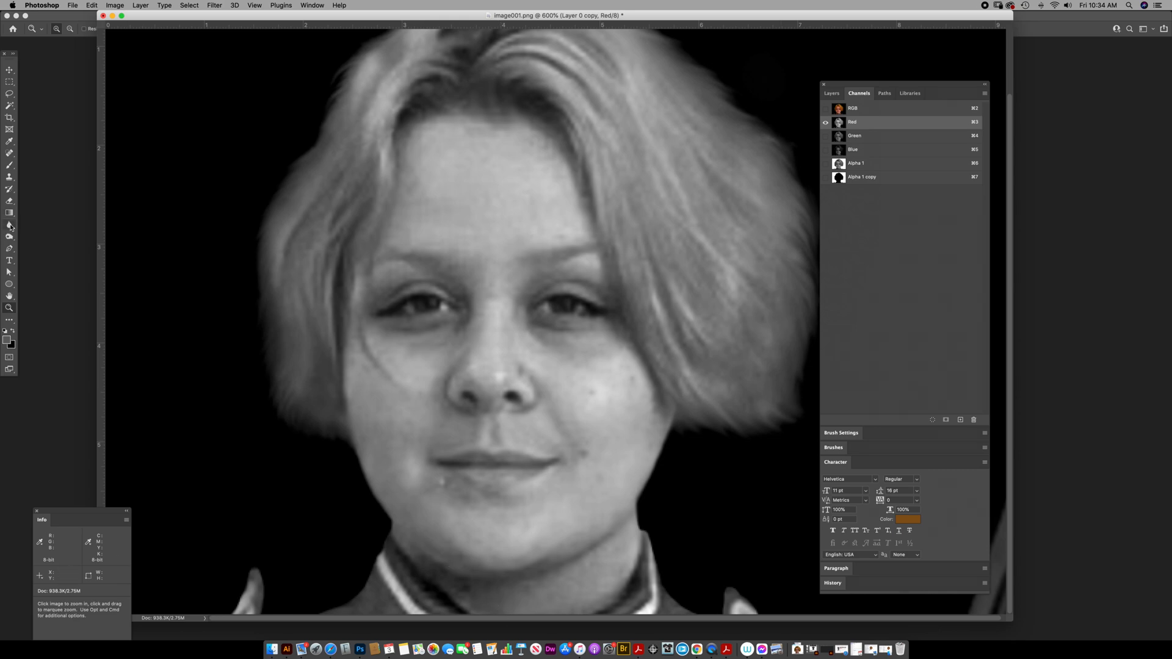
Step: Activate the Clone Stamp tool, set its opacity to 33%, and reposition the document window to expose the neck
left_click(9, 176)
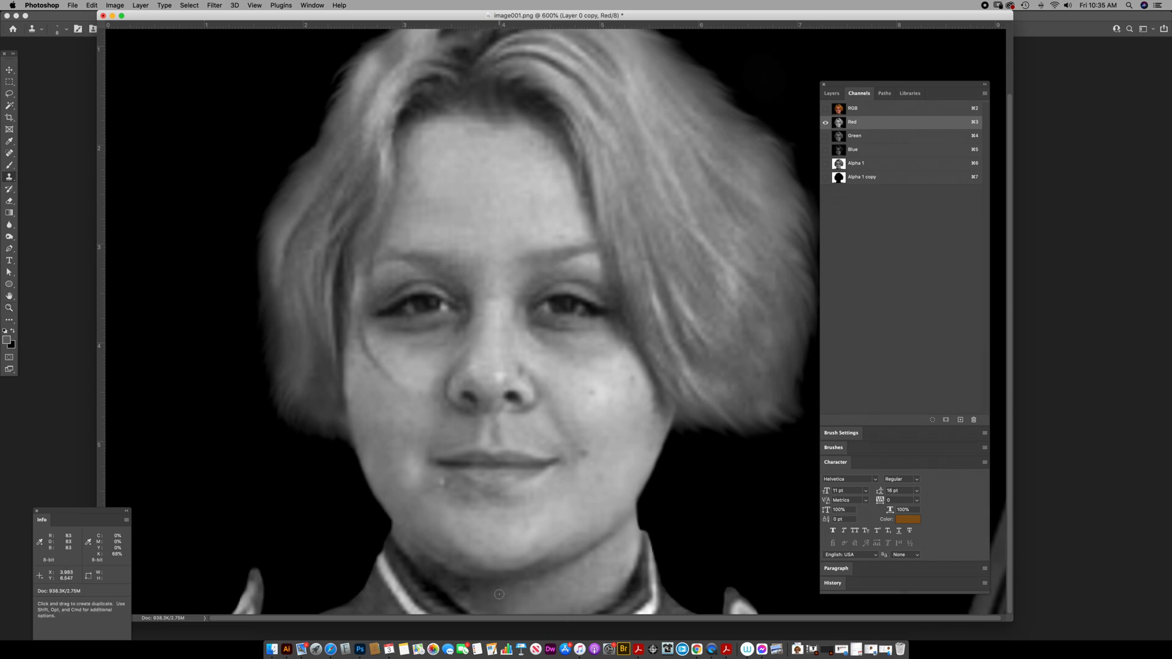
left_click_drag(234, 15, 180, 40)
left_click(210, 29)
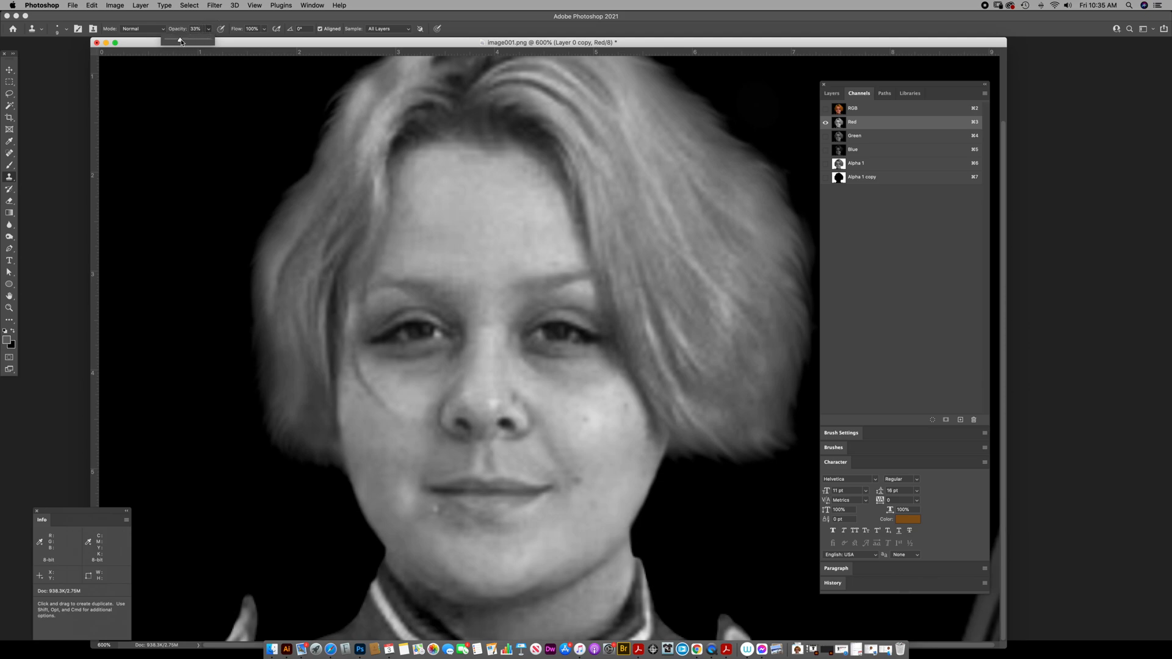
scroll(572, 131, "right", 1)
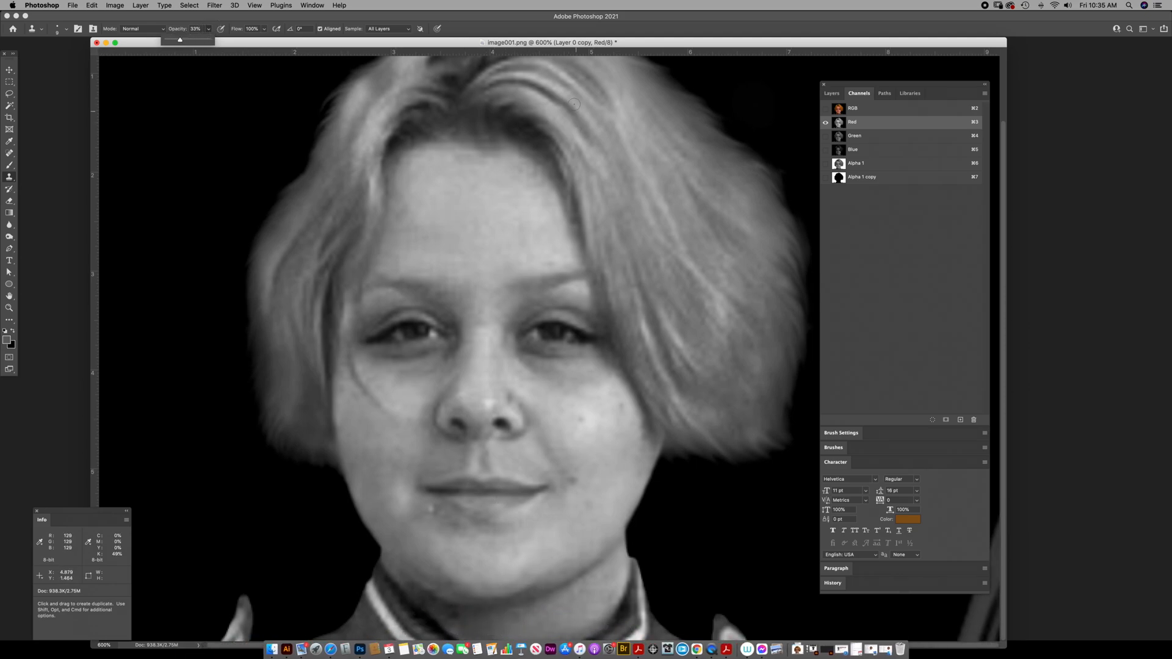
left_click_drag(540, 43, 542, 16)
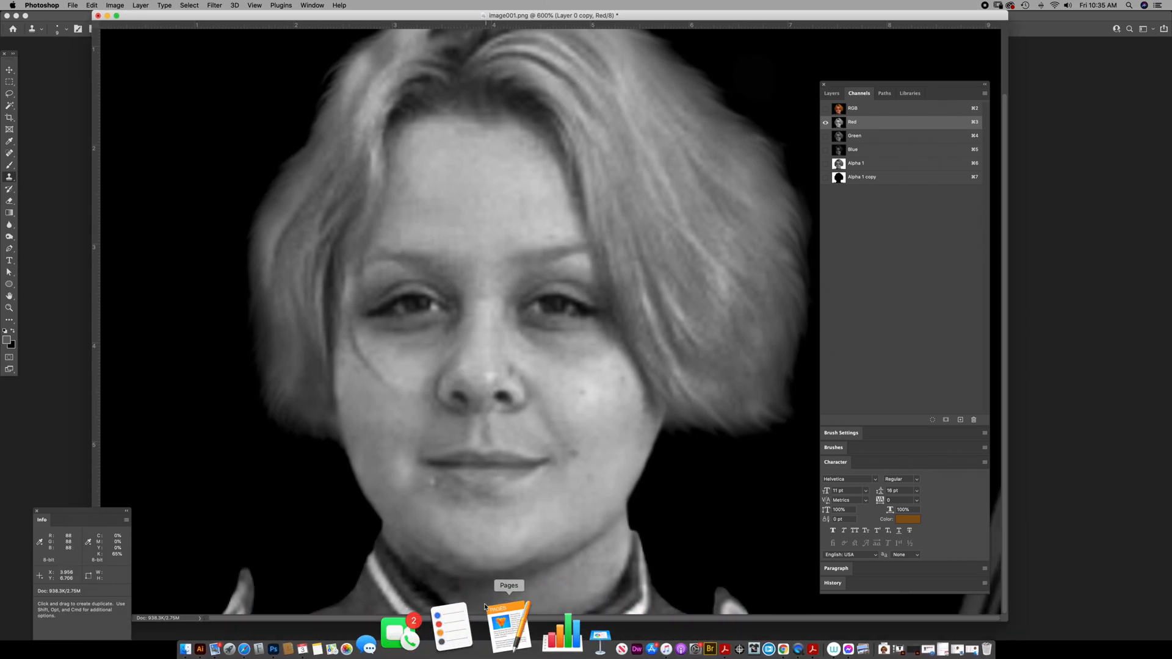
Step: Choose the first soft round preset in General Brushes as the Clone Stamp brush for retouching the neck
key("bracketright")
key("bracketright")
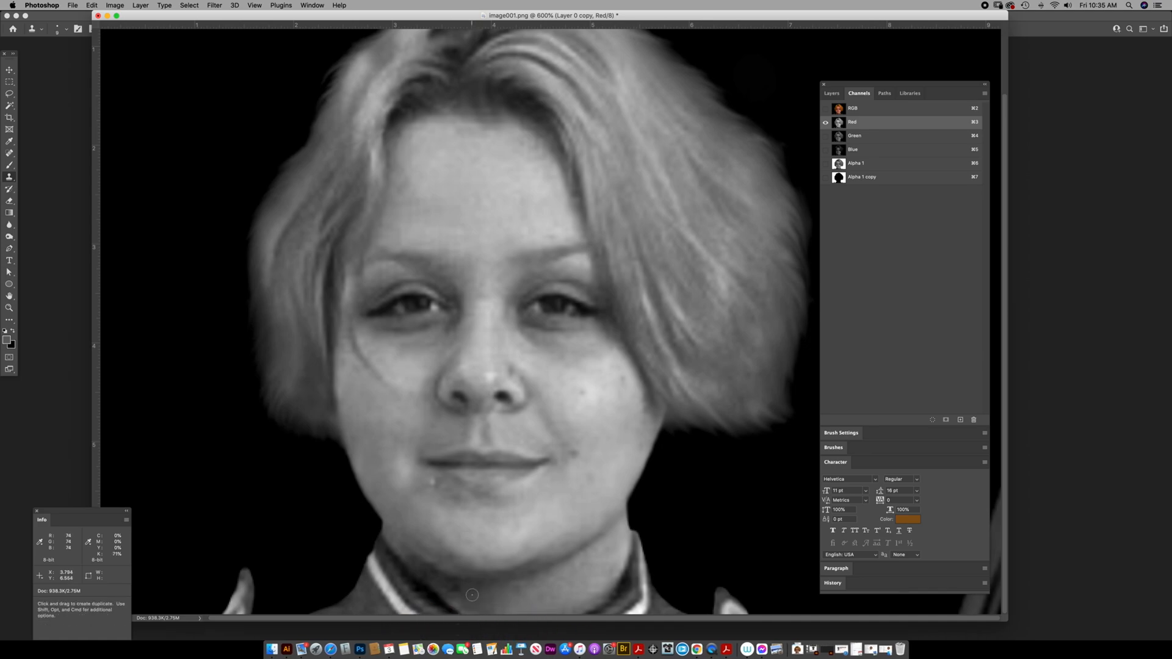
key("bracketleft")
key("bracketleft")
left_click(63, 29)
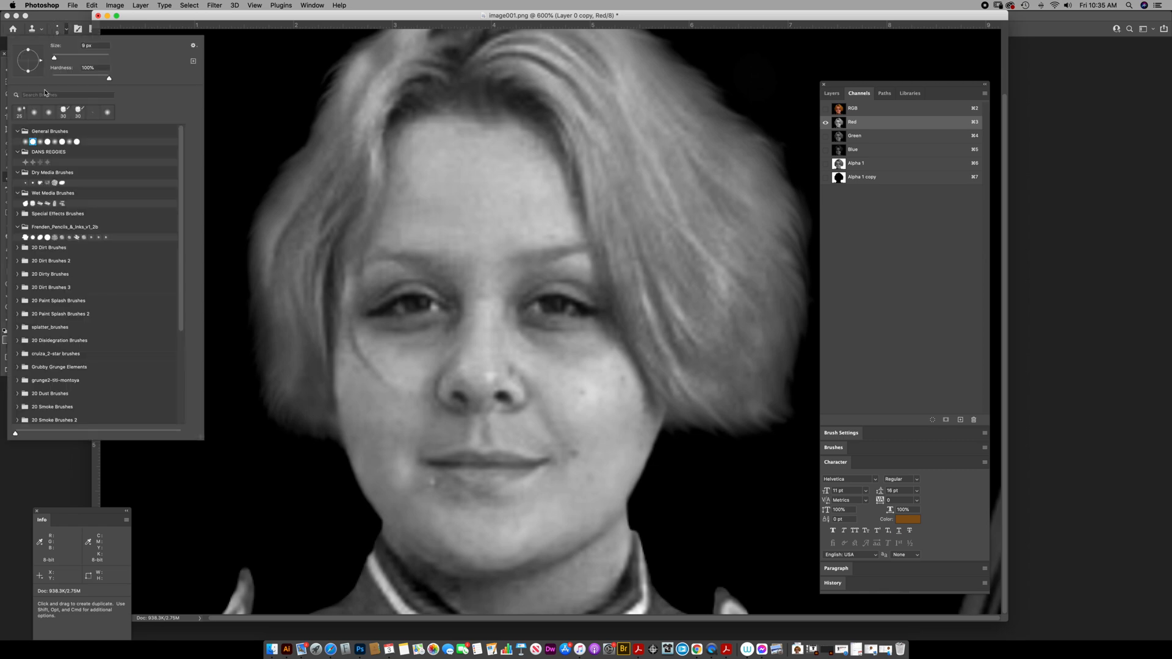
left_click(25, 141)
left_click(335, 16)
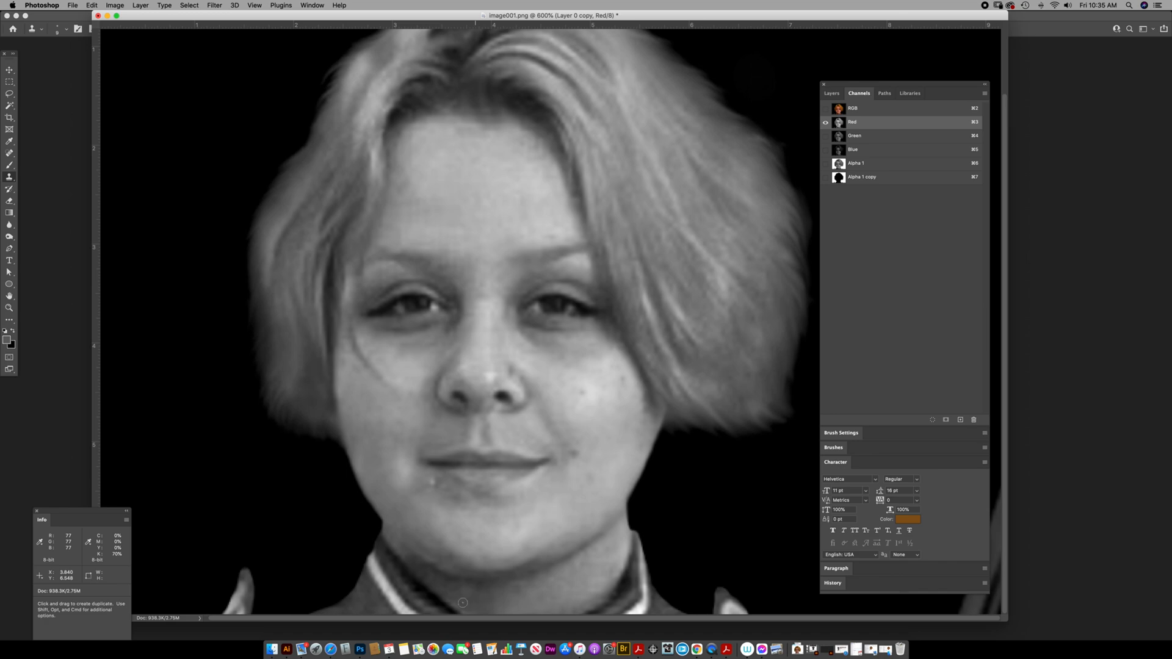
Step: Move the document window slightly, and display all RGB channels in colour while keeping only the Red channel selected
scroll(741, 508, "up", 1)
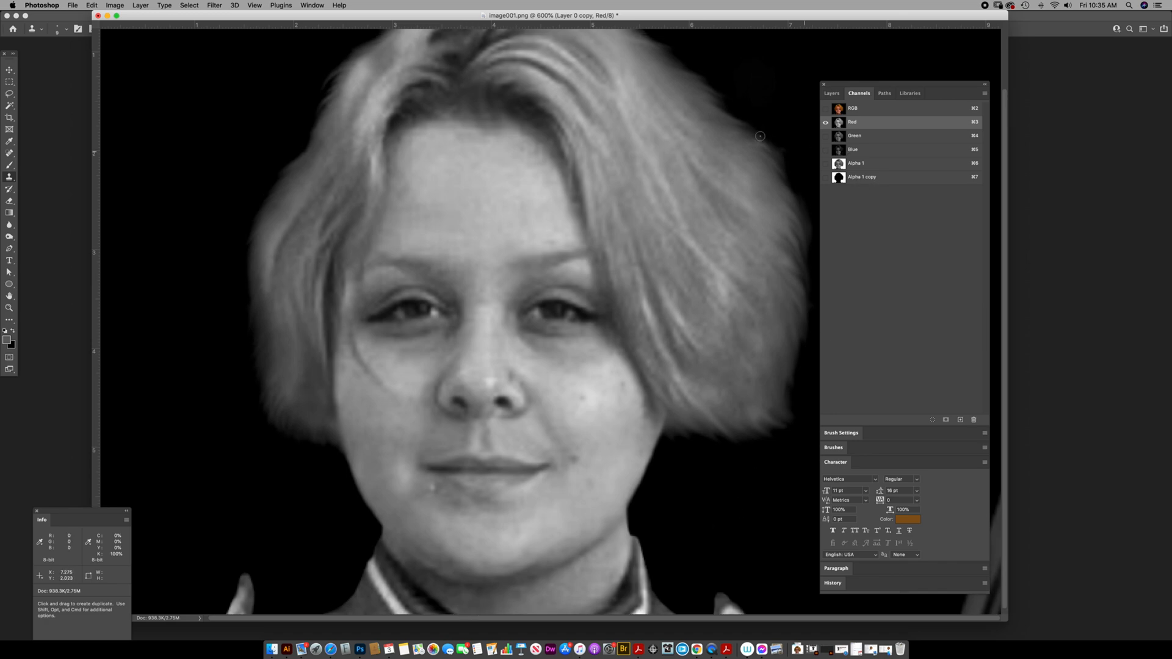
scroll(770, 139, "down", 1)
left_click_drag(744, 19, 757, 3)
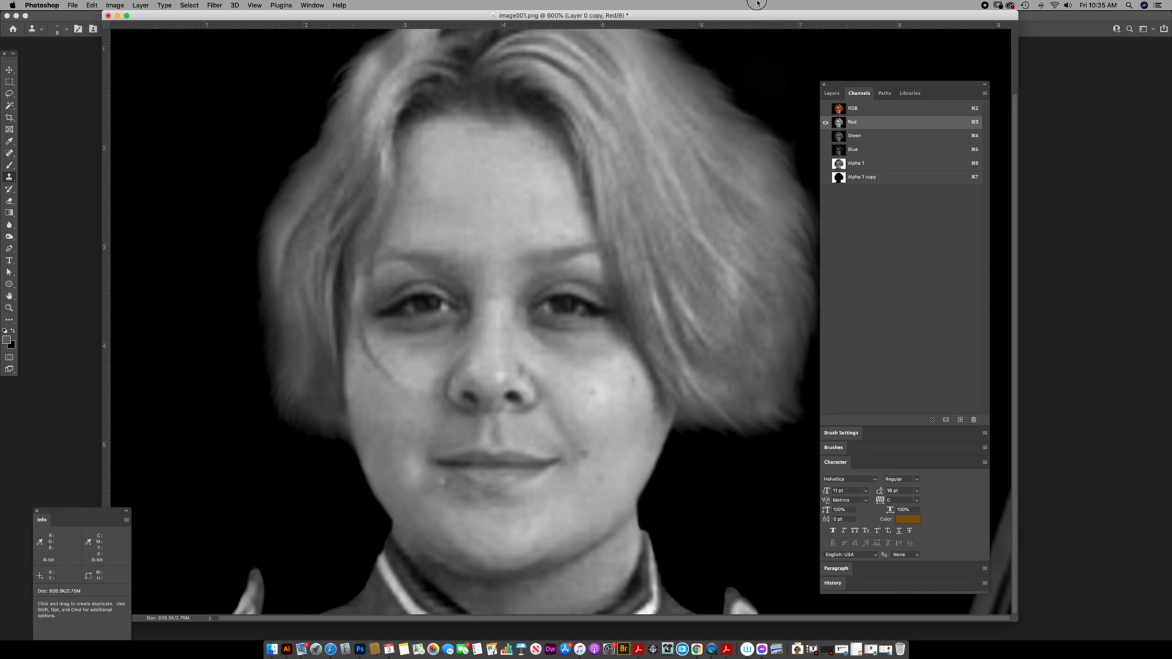
left_click(826, 109)
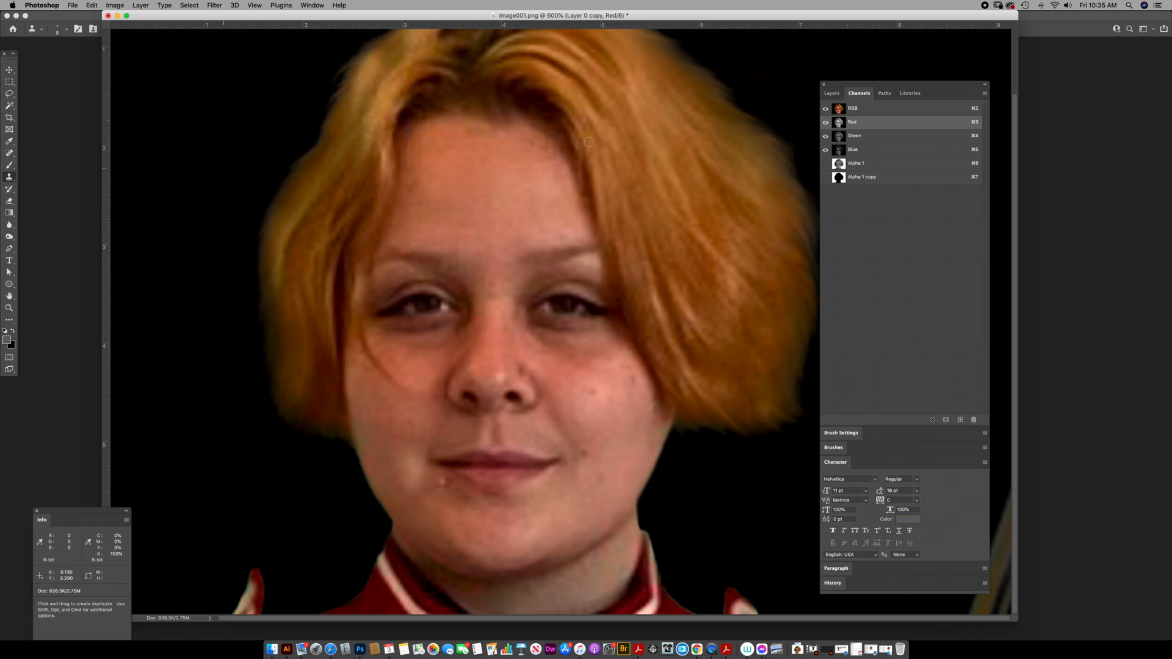
Step: Select the composite RGB channel and clone clean skin over the cheek spot and the mark beside the lower lip
left_click(840, 113)
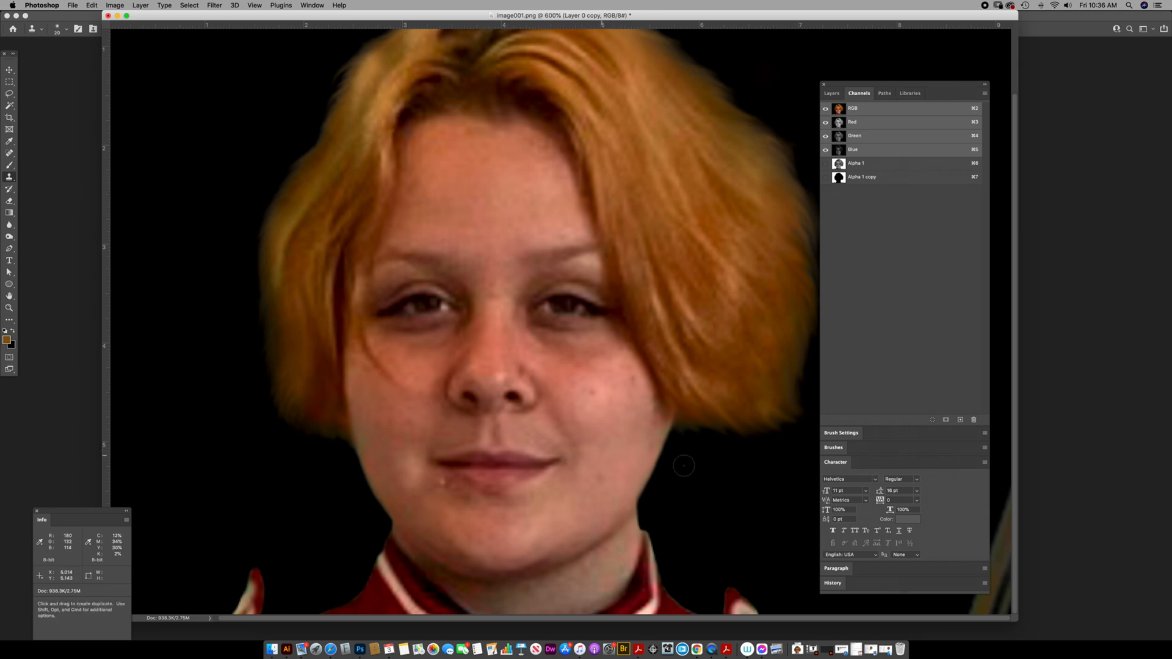
left_click(592, 404, "alt")
key("j")
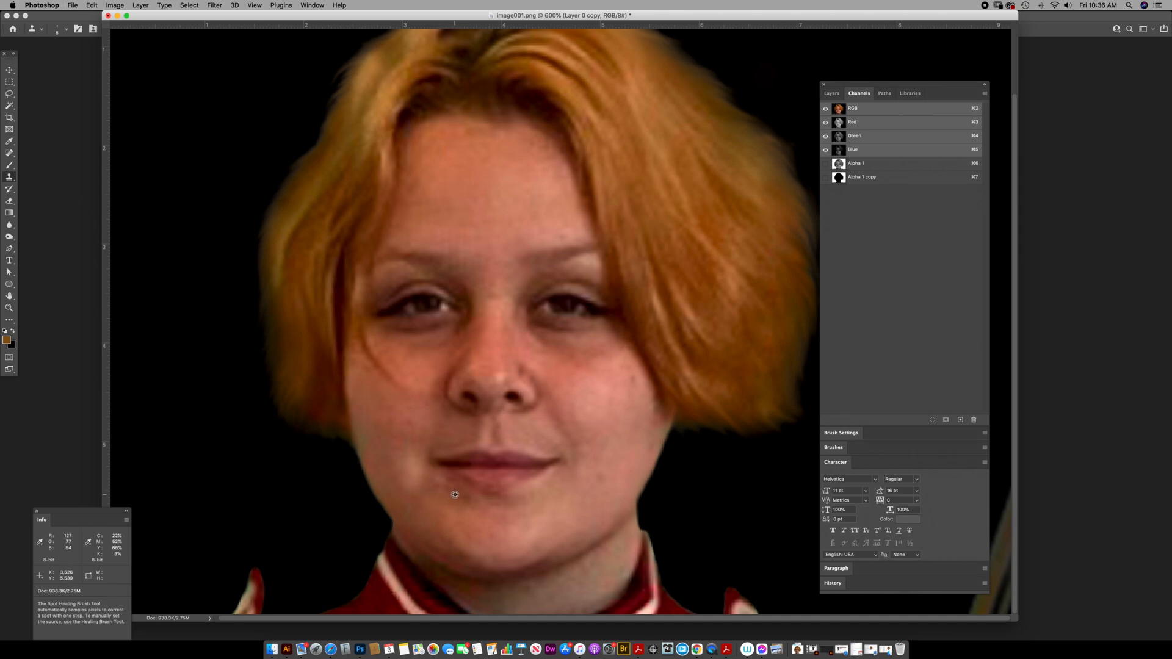
left_click(453, 482, "alt")
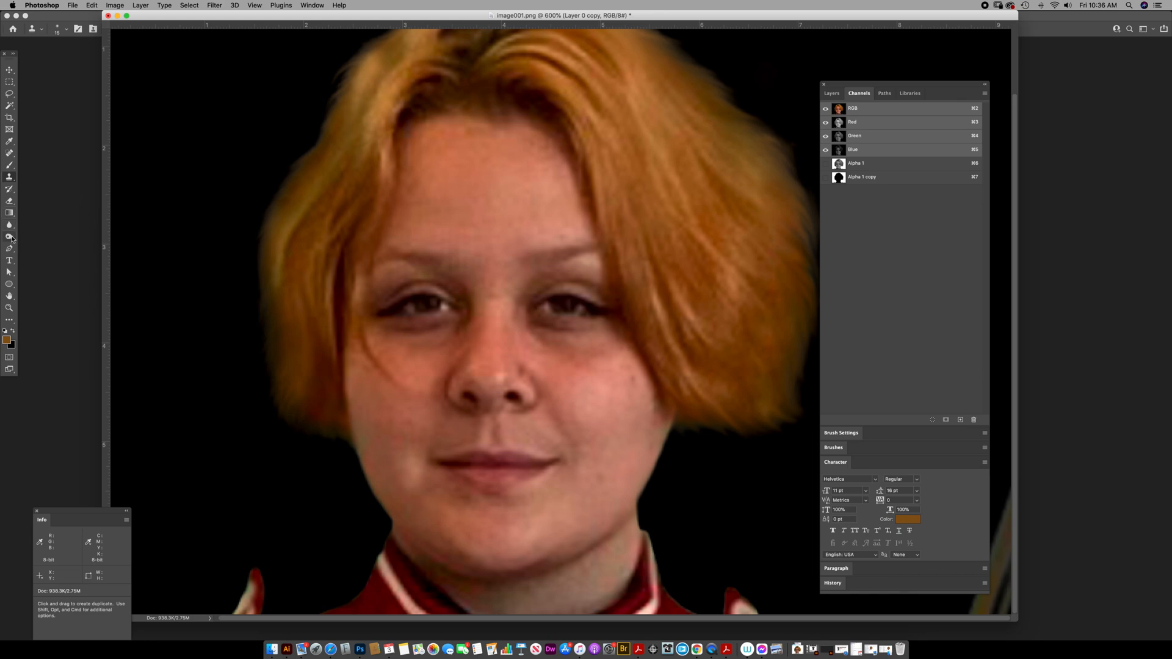
Step: Activate the Spot Healing Brush and heal a short stroke of skin on the chin
left_click(9, 166)
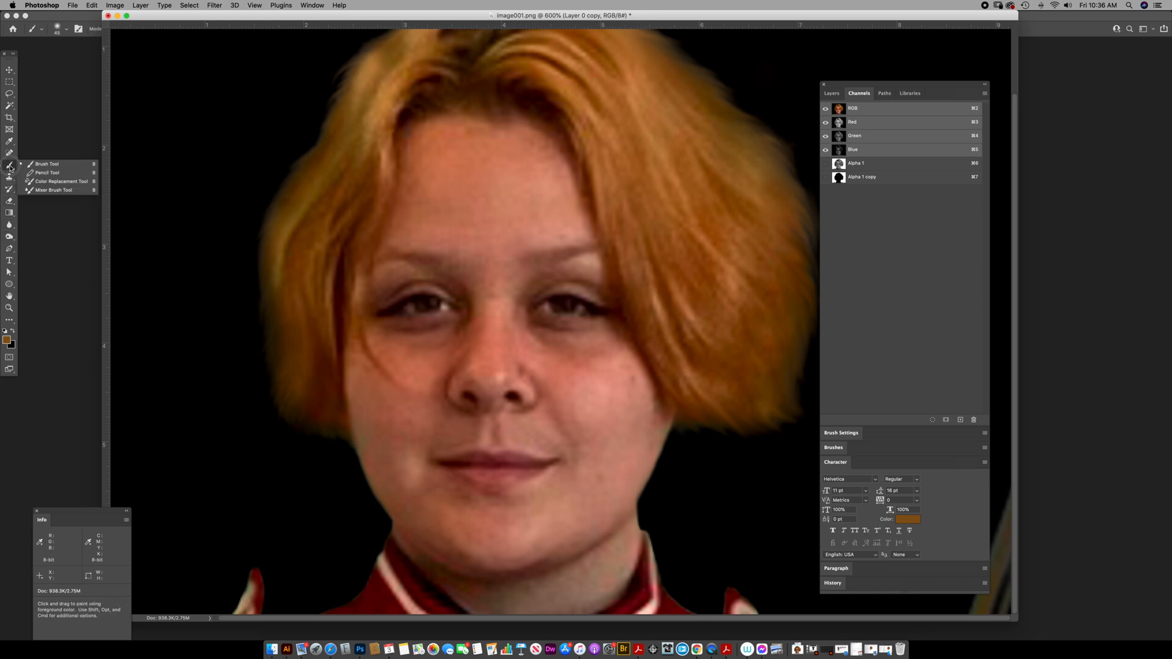
left_click(11, 157)
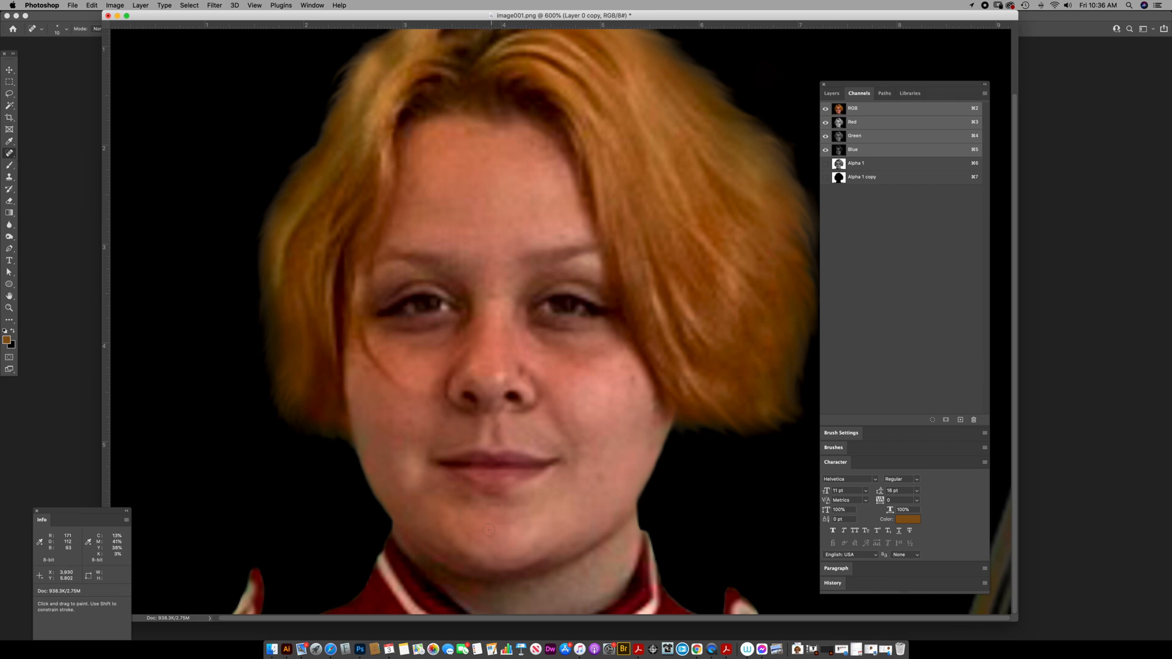
left_click_drag(486, 545, 467, 530)
Step: Try healing the skin beside the nose with the Spot Healing Brush at maximum hardness, and undo the stroke
left_click(60, 28)
left_click(67, 26)
left_click(58, 29)
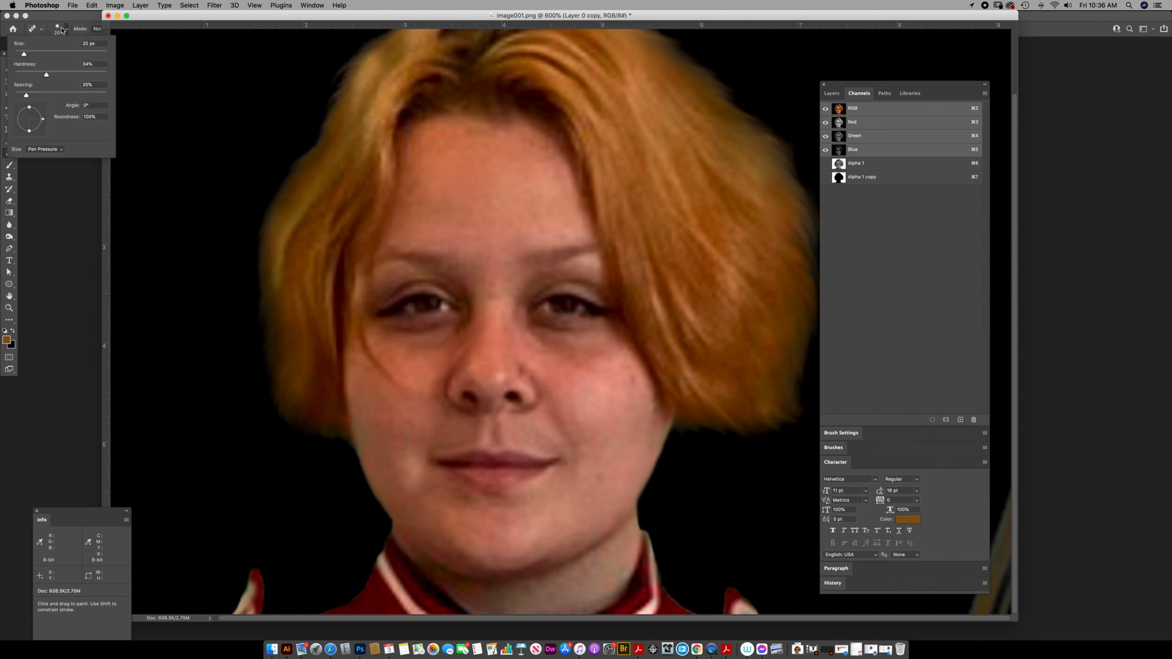
left_click_drag(46, 75, 107, 75)
left_click_drag(464, 382, 475, 408)
key("super+z")
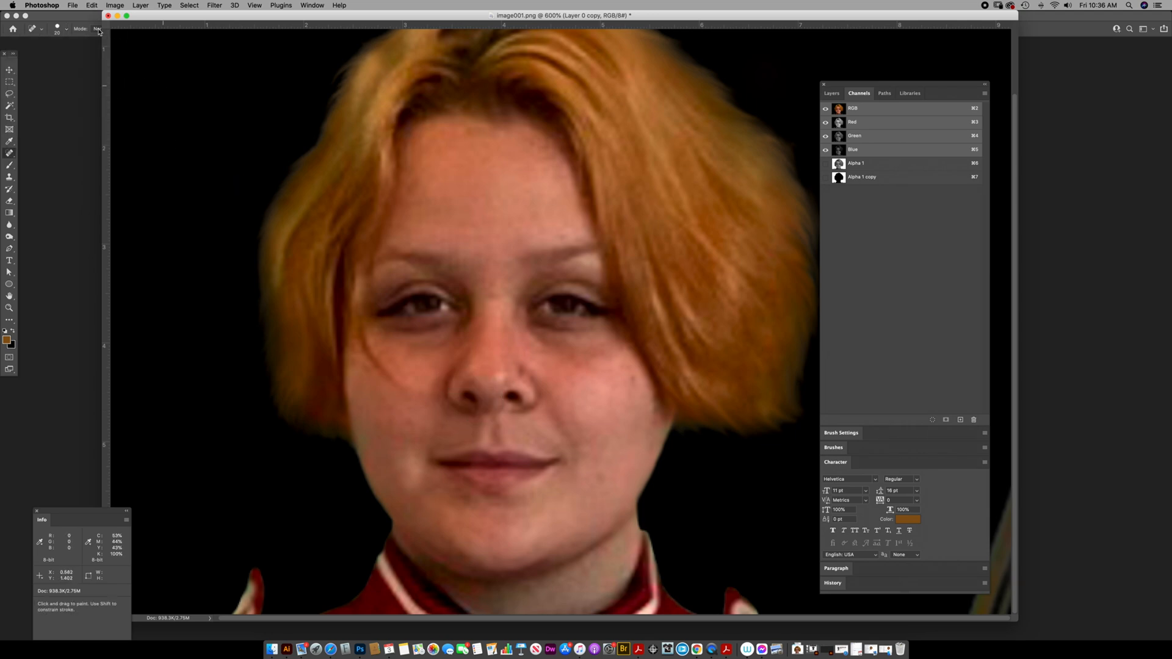
Step: Set the Spot Healing Brush hardness to 0%, try a healing stroke on the cheek below the eye, and undo it
left_click(68, 32)
left_click_drag(107, 75, 12, 81)
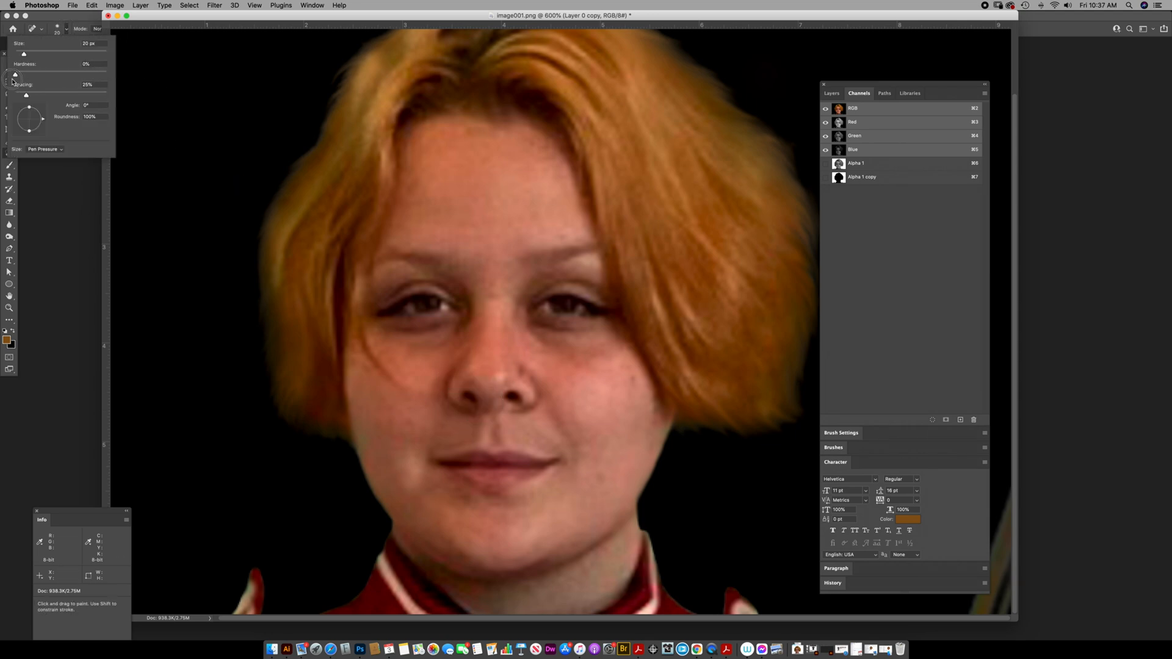
mouse_move(408, 335)
left_mouse_down()
mouse_move(434, 384)
mouse_move(426, 369)
left_mouse_up()
key("super+z")
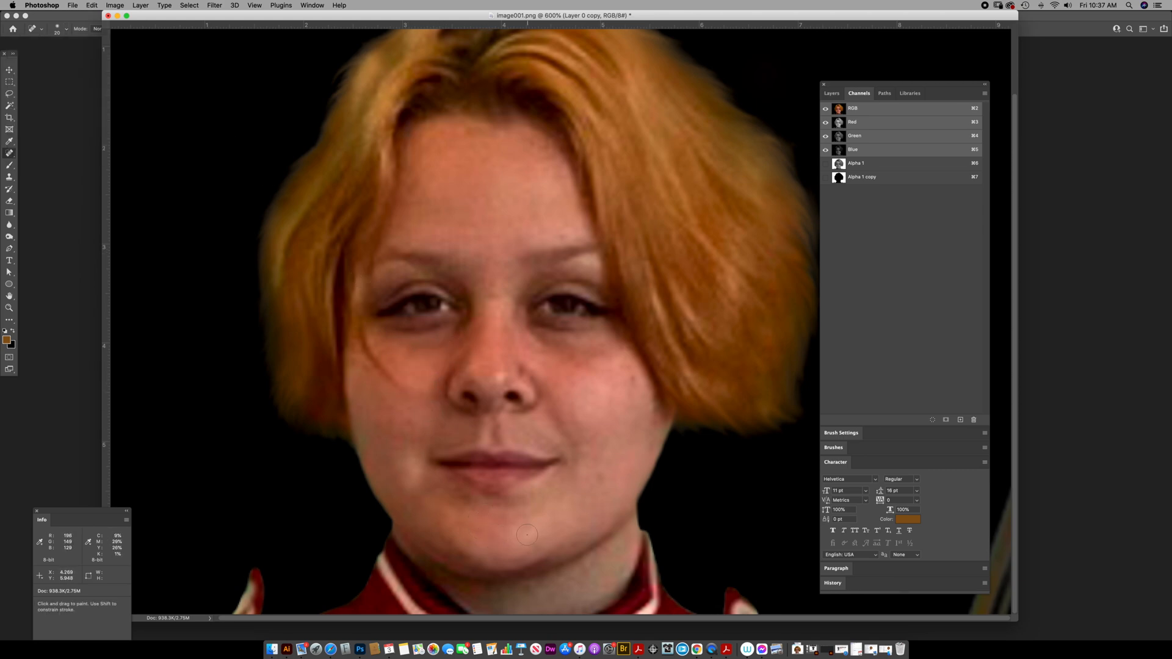
Step: Try to sample a healing source on the chin, cancel the attempt, and heal a stroke across the chin instead
key("j")
left_click(515, 533, "alt")
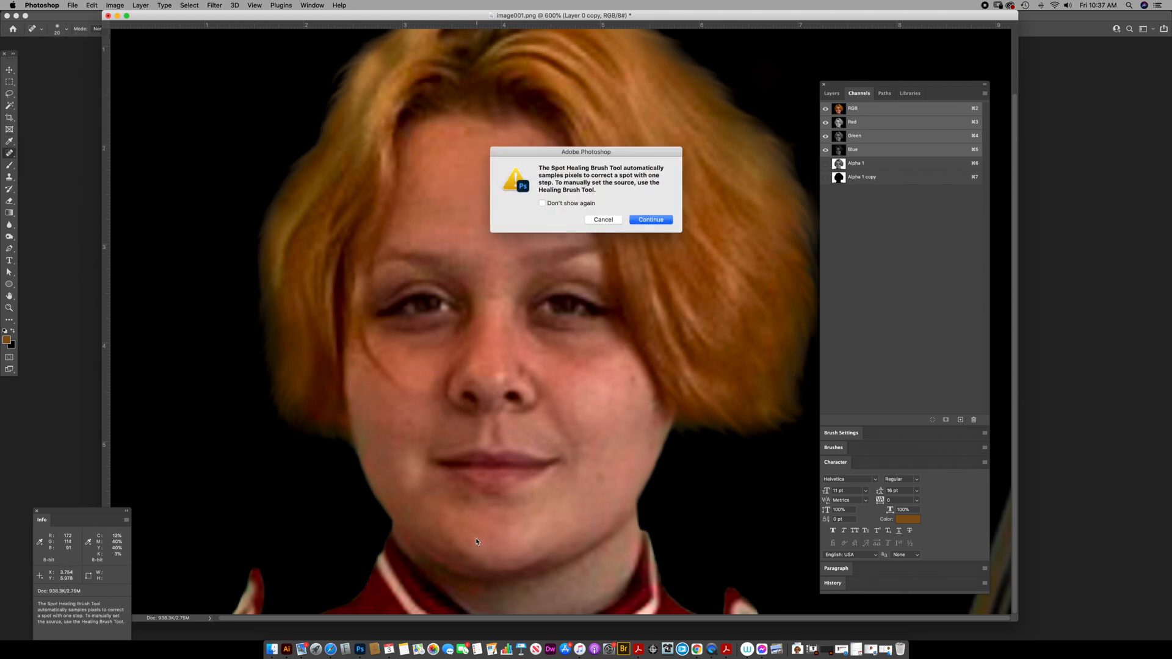
left_click(610, 220)
left_click_drag(464, 522, 487, 551)
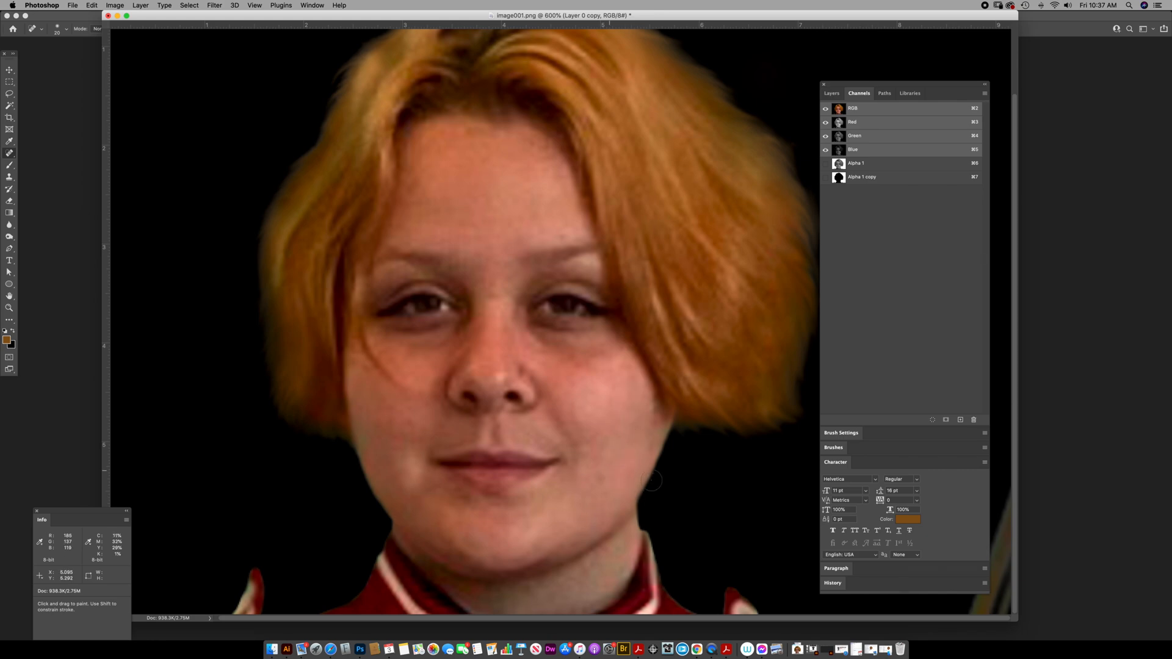
Step: Reduce the Spot Healing Brush size and heal the small blemishes above the eyebrow, on the cheek and below the lips
key("bracketleft")
scroll(632, 390, "left", 1)
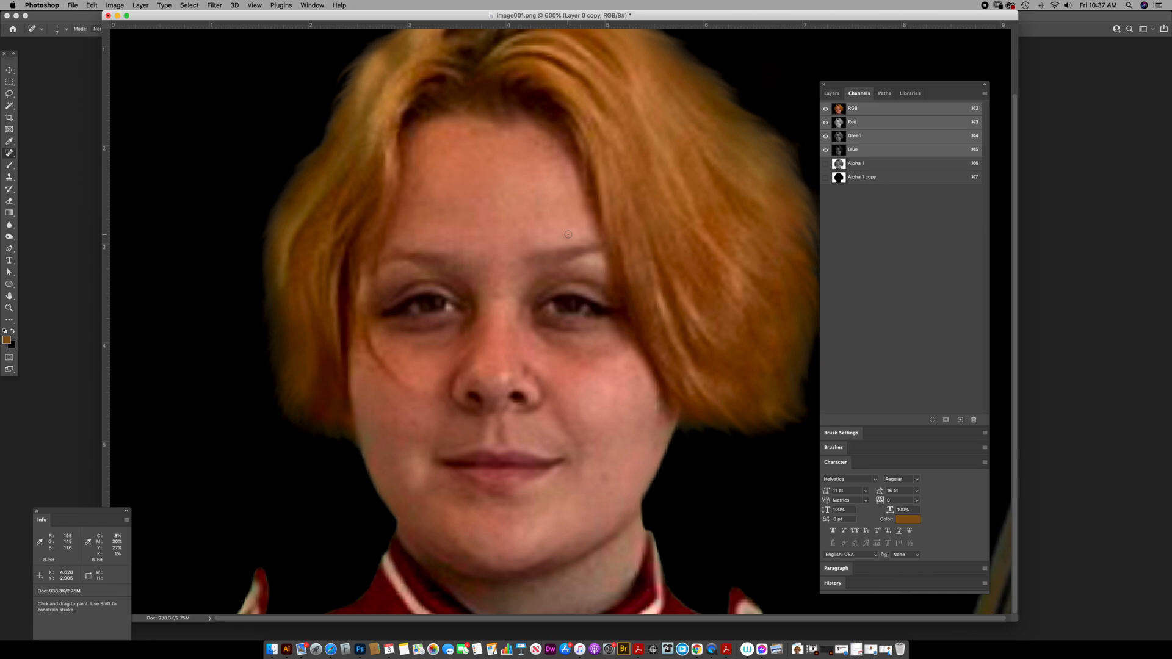
left_click(566, 232)
left_click(416, 420)
left_click_drag(468, 494, 498, 512)
left_click_drag(452, 494, 465, 496)
left_click_drag(462, 497, 475, 498)
left_click(487, 498)
Step: Activate the Blur tool, enlarge its brush, and soften the skin along the neck below the jaw
key("z")
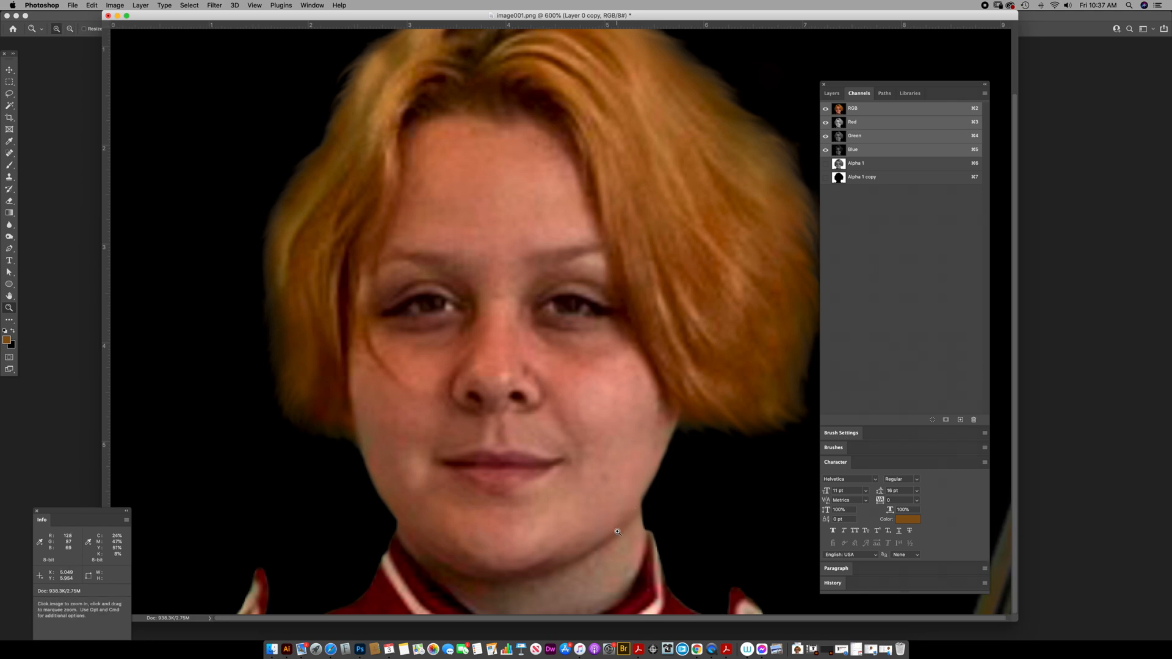
left_click_drag(10, 225, 35, 229)
left_click(35, 226)
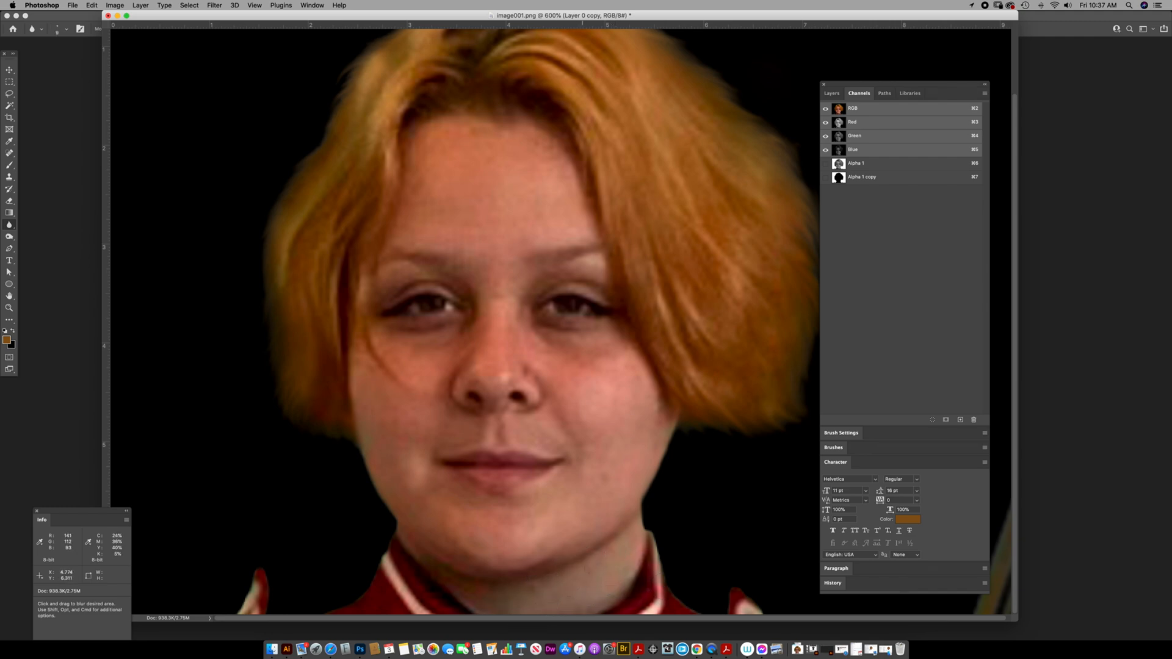
key("bracketright")
right_click(598, 570)
left_click(588, 571)
Step: Zoom out to 300% to show the whole portrait and delete the Alpha 1 channel
key("z")
left_click(581, 443, "alt")
left_click(582, 444, "alt")
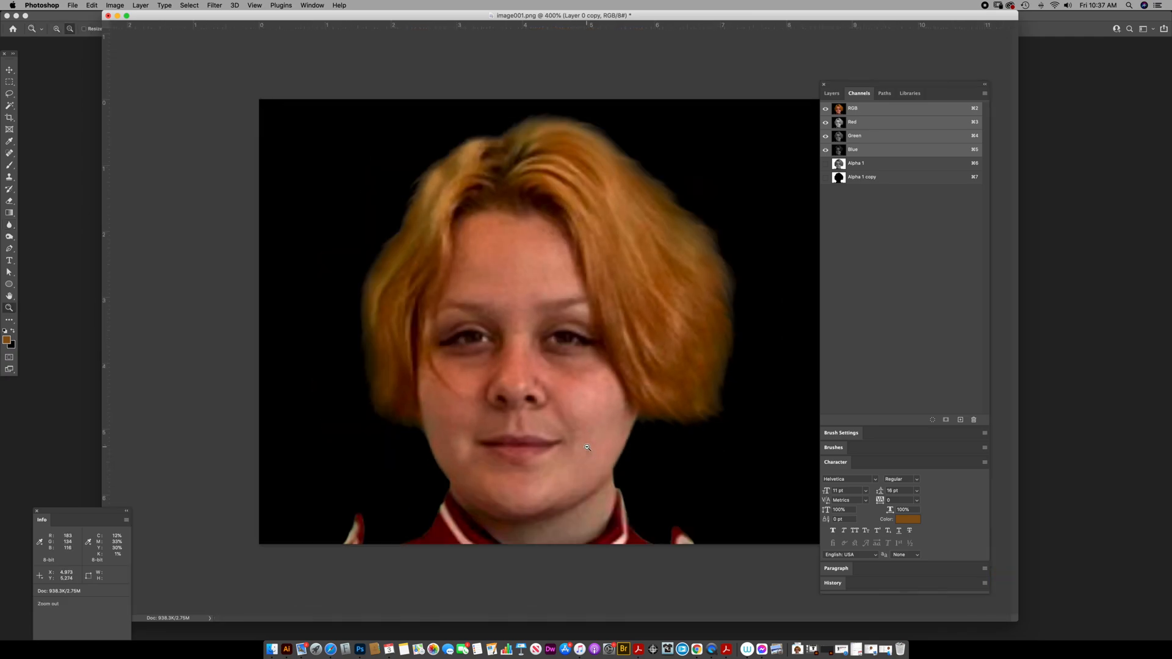
left_click(599, 446, "alt")
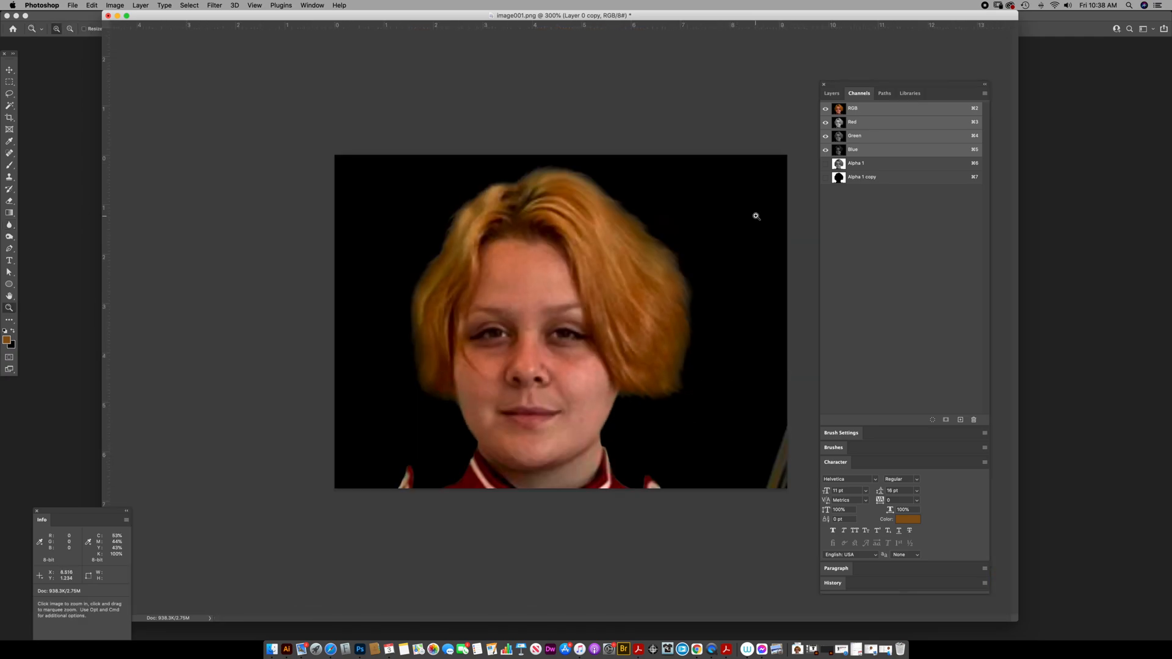
left_click(839, 169)
right_click(839, 167)
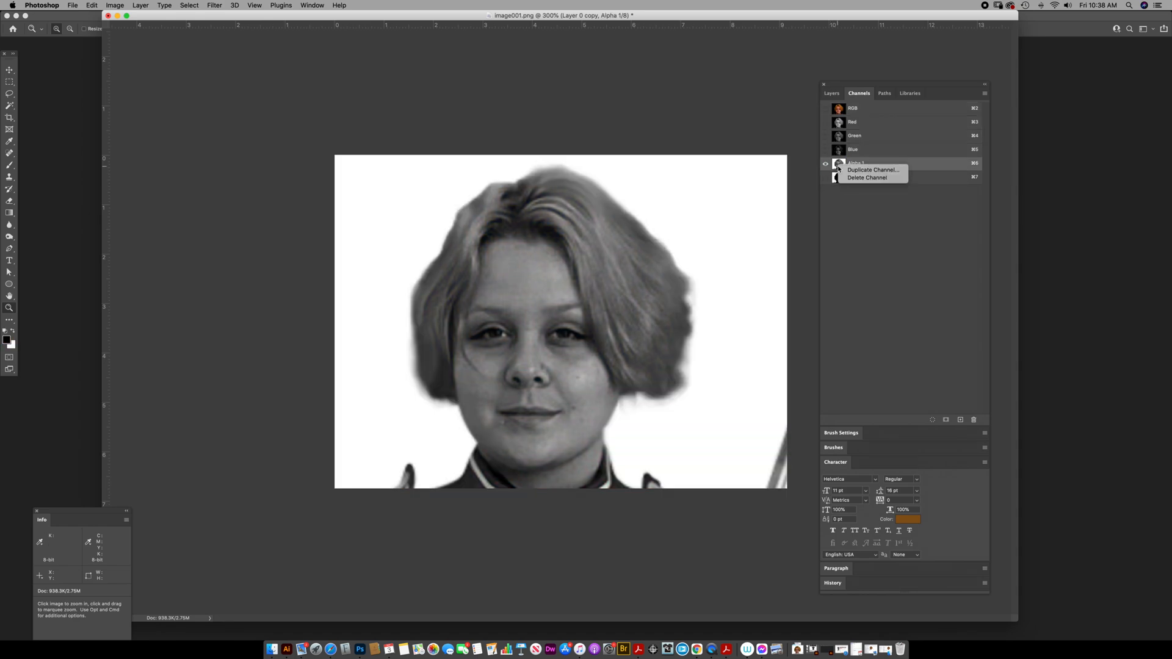
left_click(867, 178)
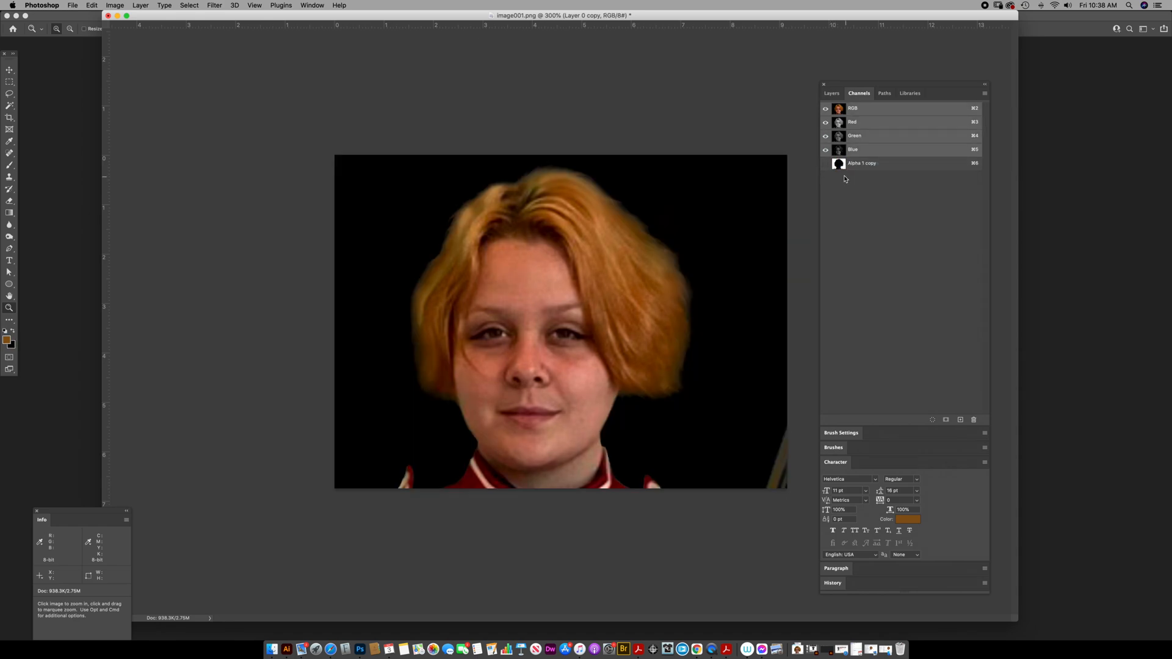
Step: View the Alpha 1 copy channel and save the document to the Desktop as HAIR_Clean up-layered.psd with maximized compatibility
left_click(840, 166)
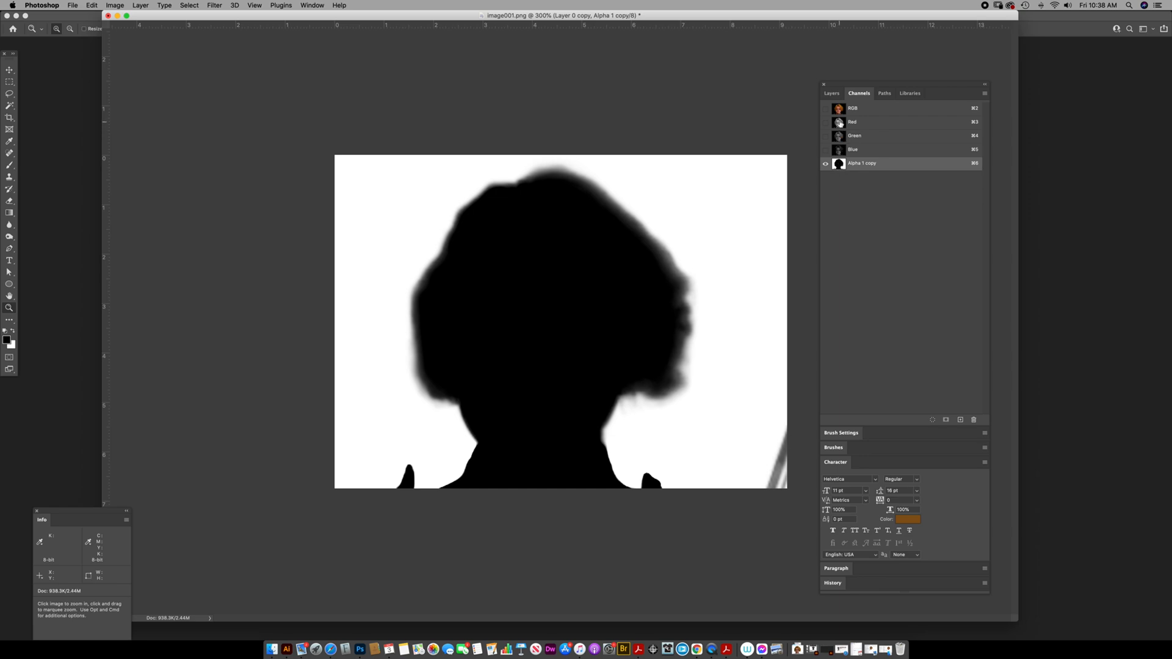
key("super+shift+s")
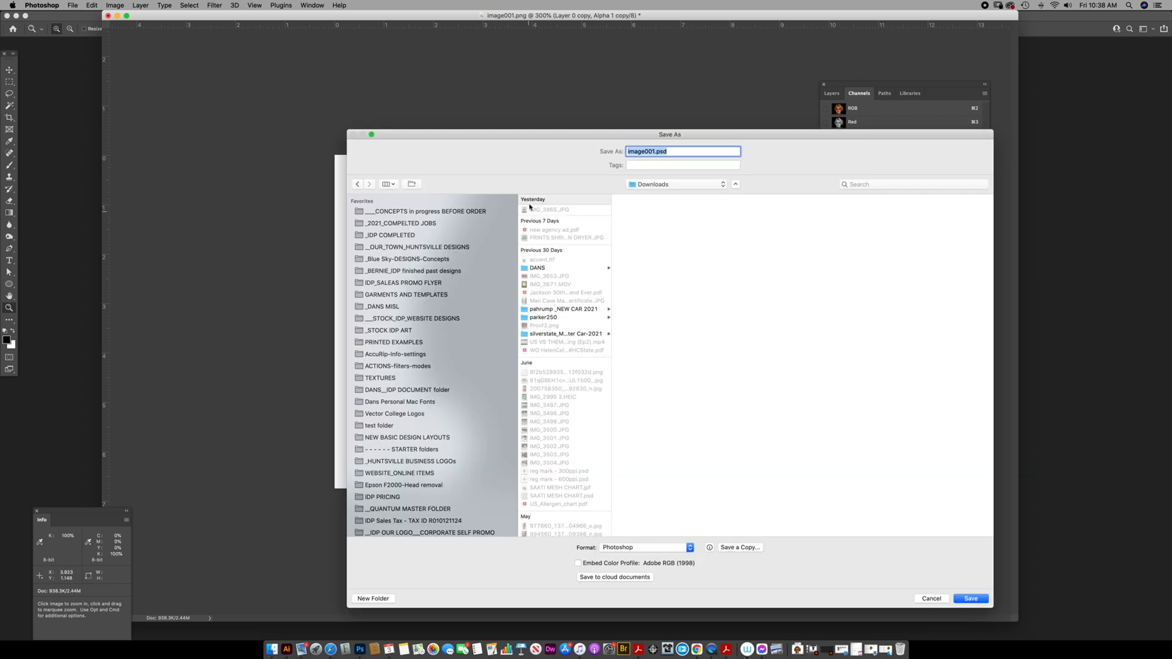
scroll(375, 432, "down", 6)
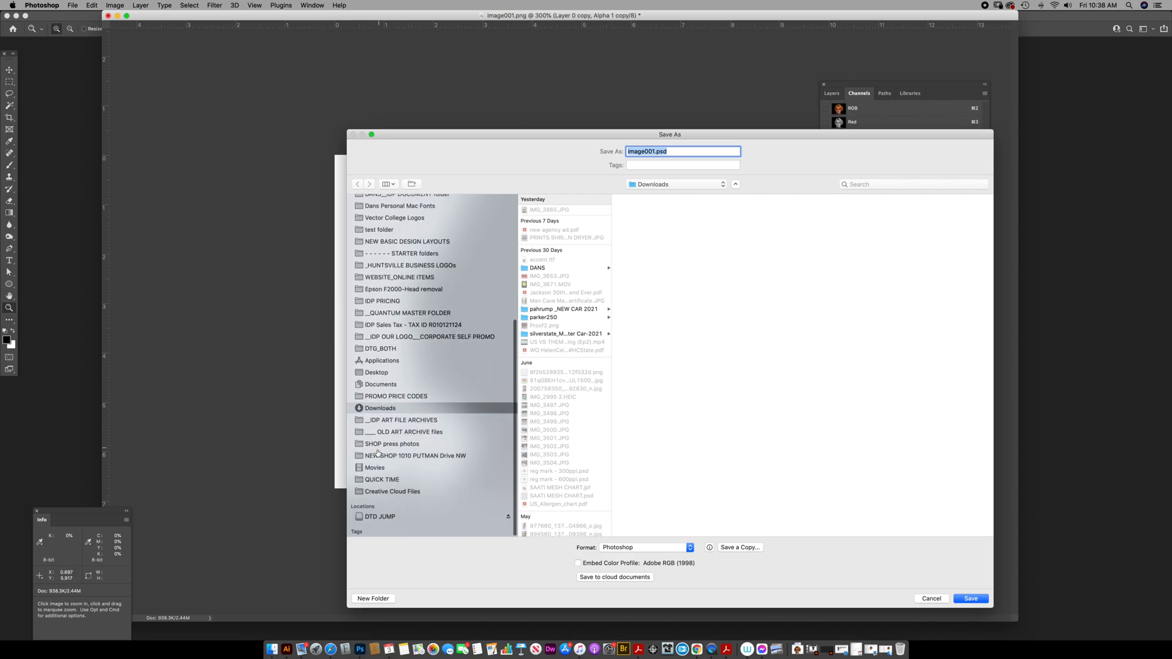
left_click(377, 374)
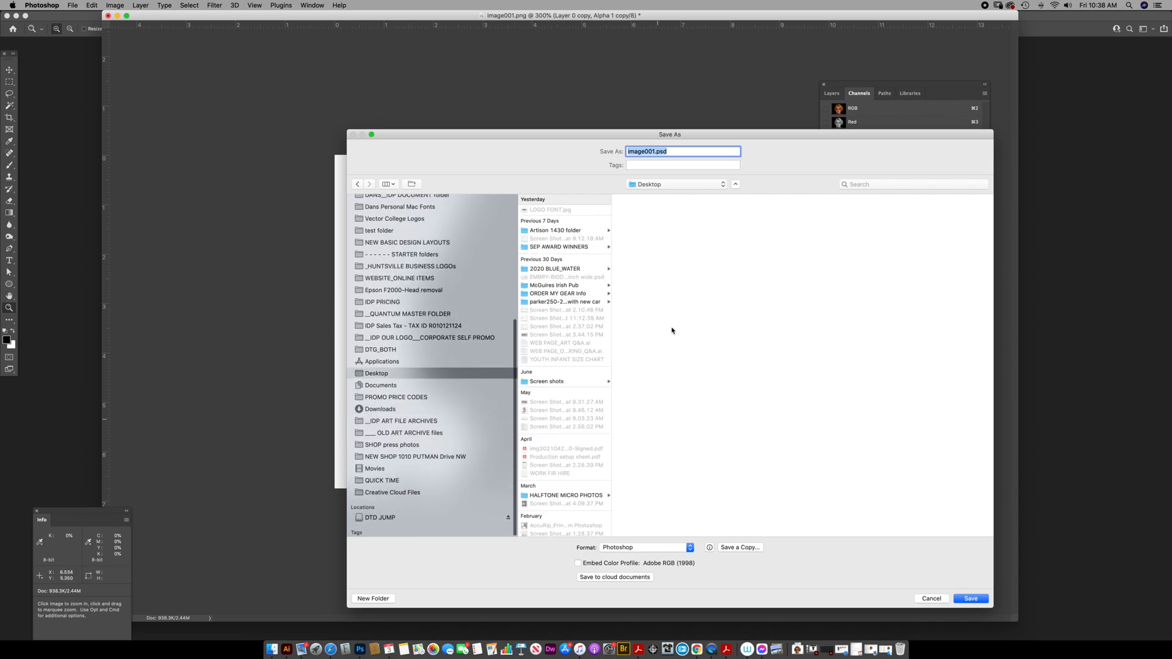
left_click(654, 150)
double_click(652, 151)
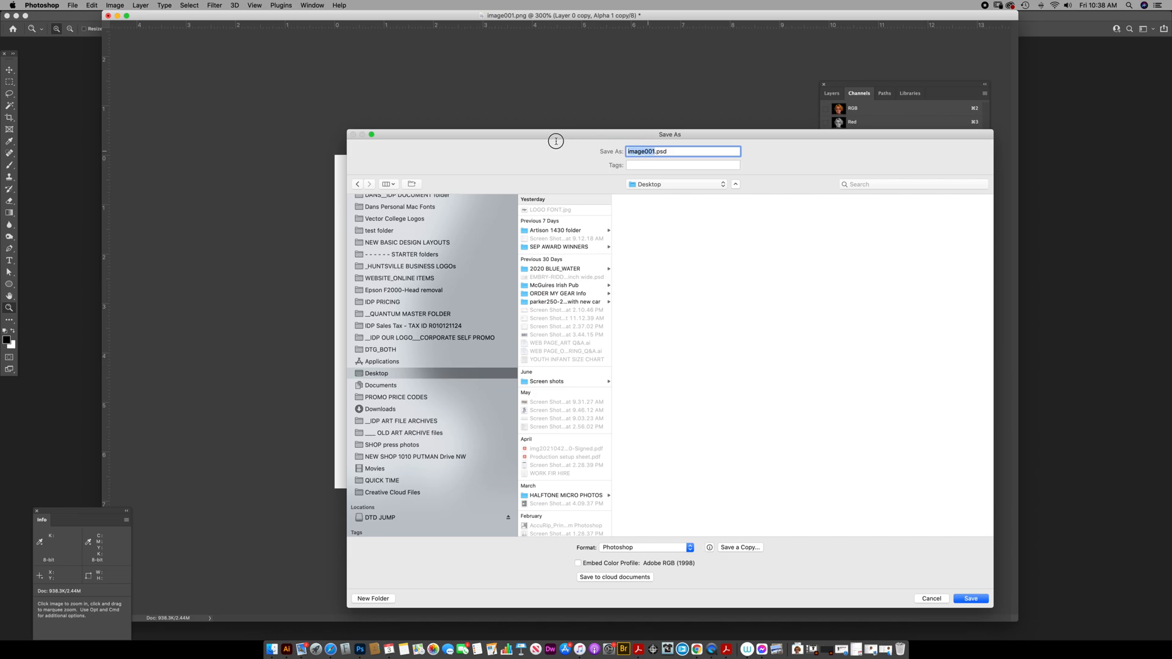
type("HAIR_Clean up")
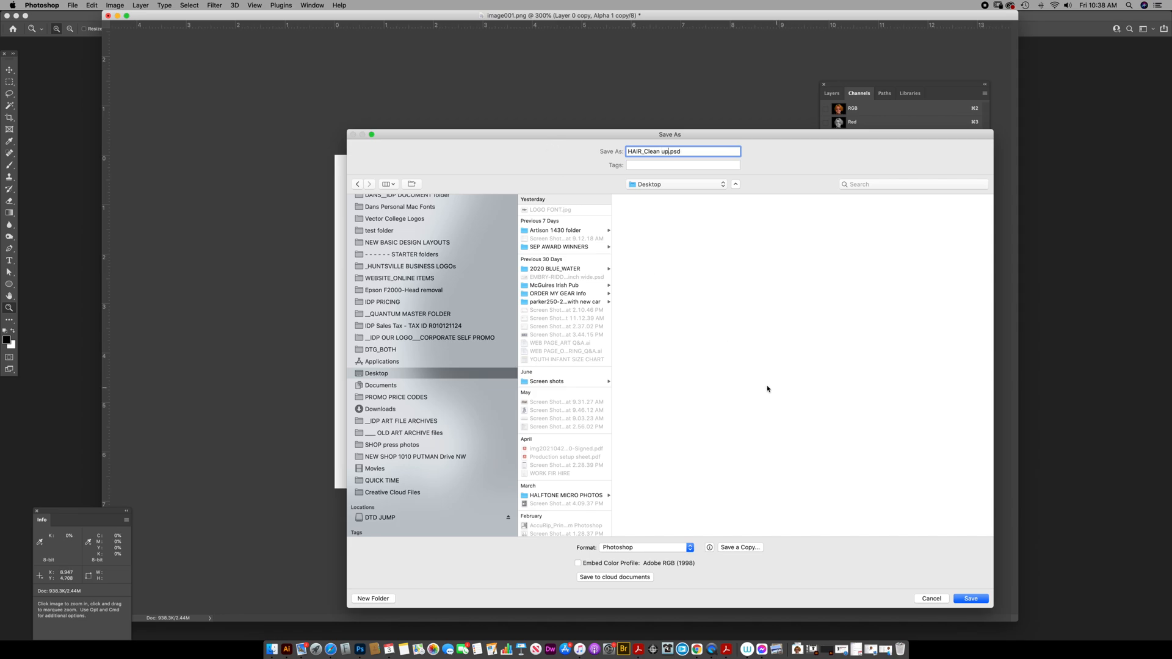
type("-layered")
left_click(973, 600)
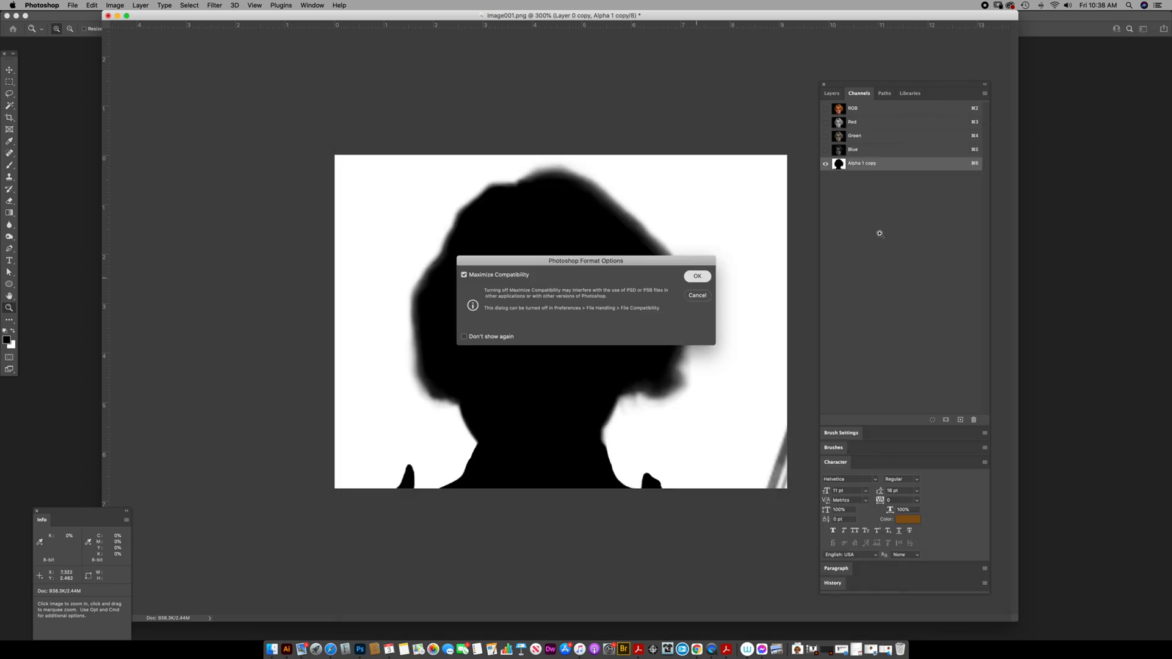
key("Return")
Step: Delete the Alpha 1 copy channel and bring up the list of layers
right_click(838, 164)
left_click(850, 177)
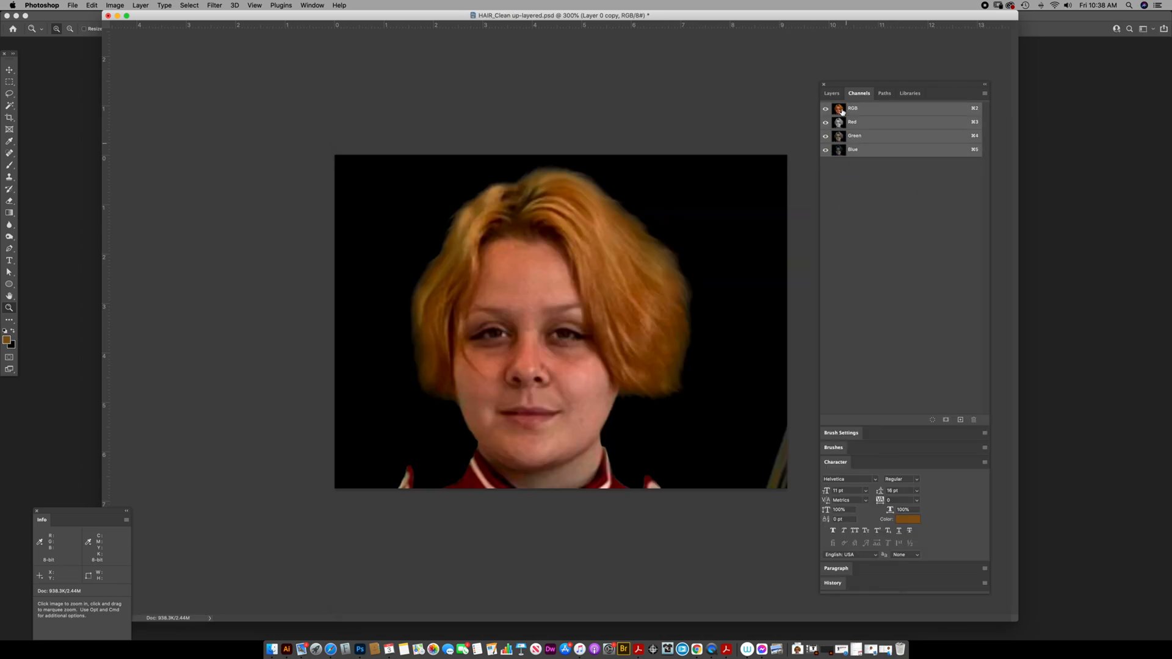
left_click(831, 93)
Step: Compare the cutout against the white, black and transparent backgrounds, leaving only the white Layer 2 shown behind it
left_click(827, 165)
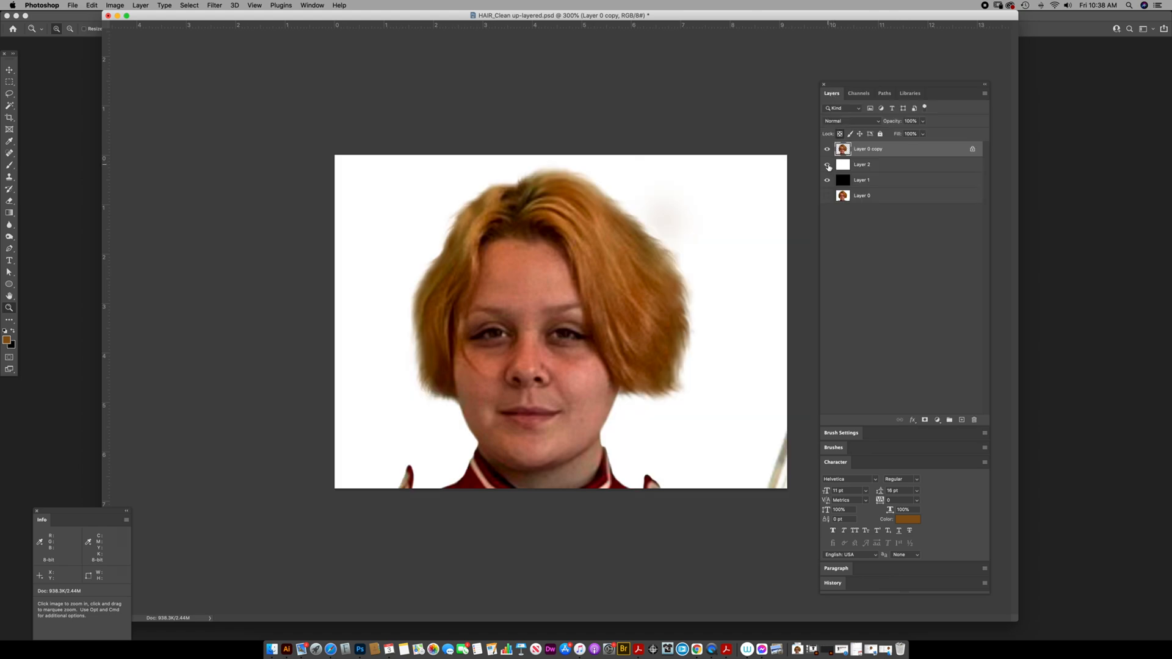
left_click(827, 165)
left_click(827, 165)
left_click(827, 164)
left_click(827, 165)
left_click_drag(828, 166, 828, 204)
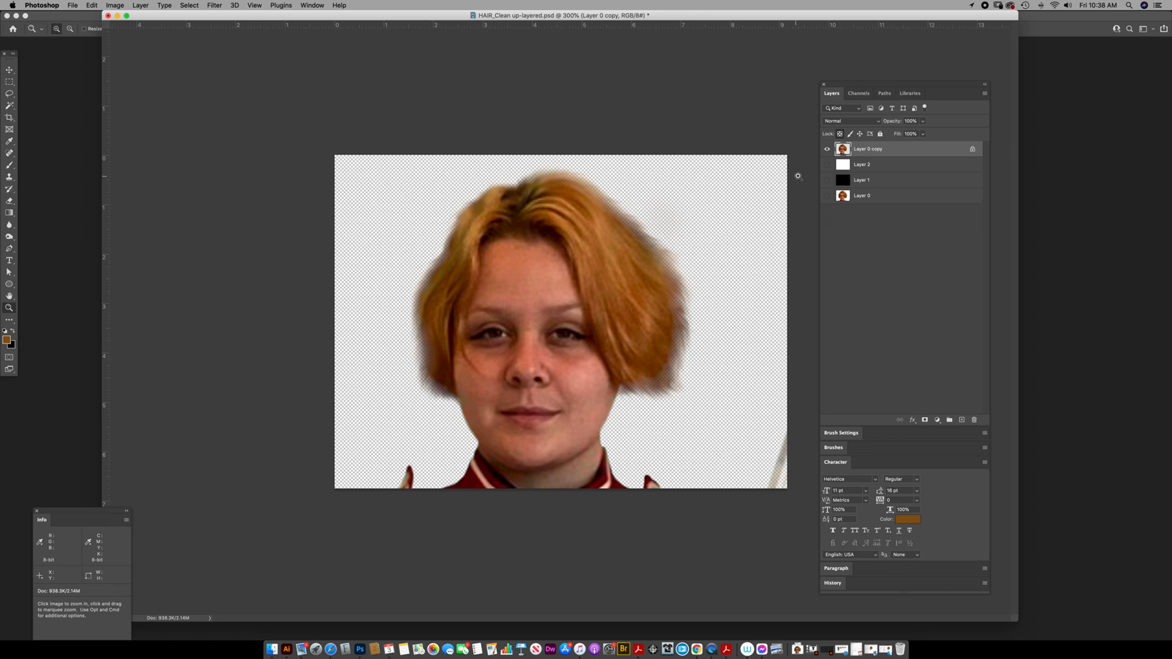
left_click(827, 165)
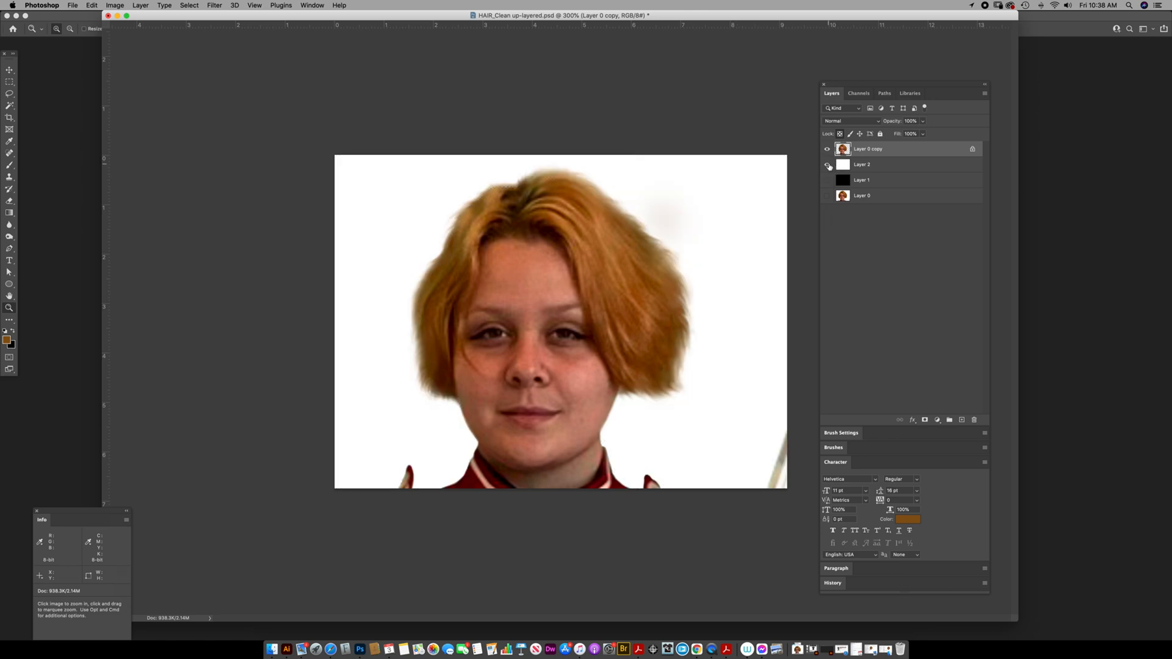
Step: Move the document window down slightly, and delete Layer 2, Layer 1 and Layer 0, keeping only Layer 0 copy
left_click_drag(987, 18, 964, 30)
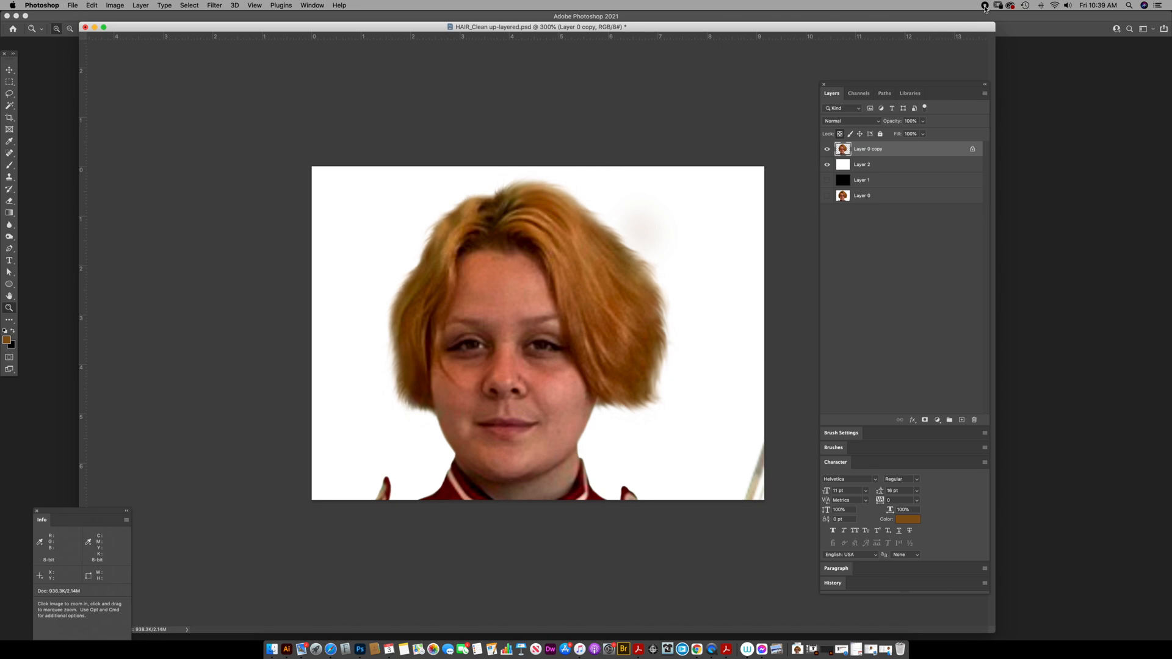
left_click_drag(674, 31, 674, 43)
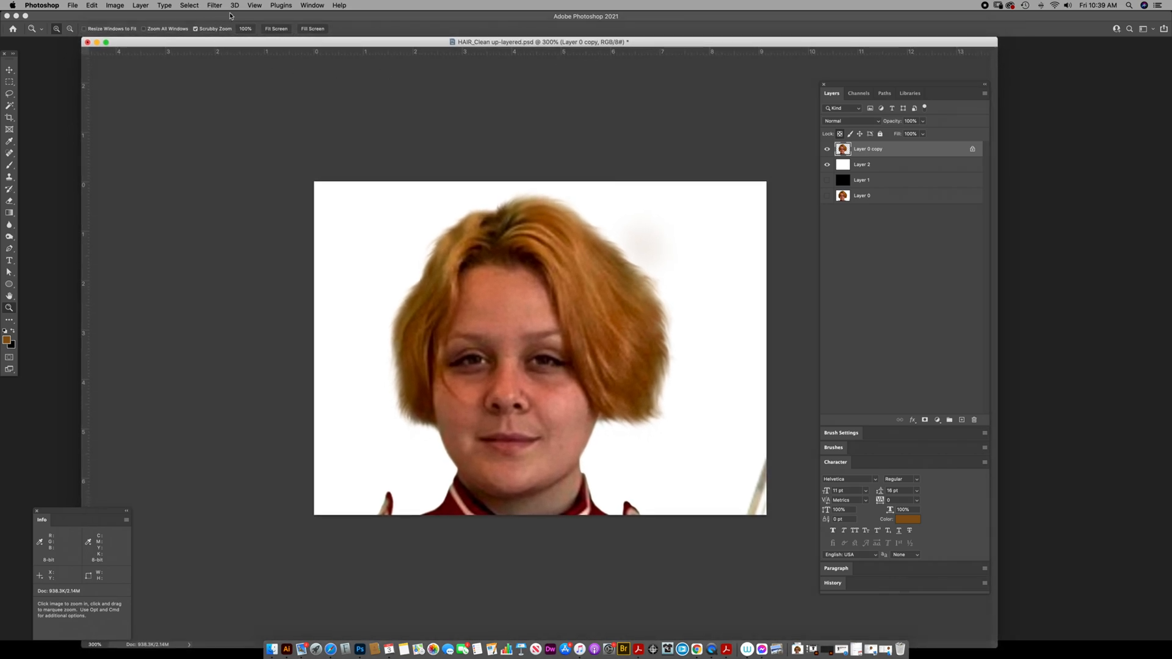
left_click(842, 165)
left_click(844, 196, "shift")
left_click_drag(844, 199, 981, 425)
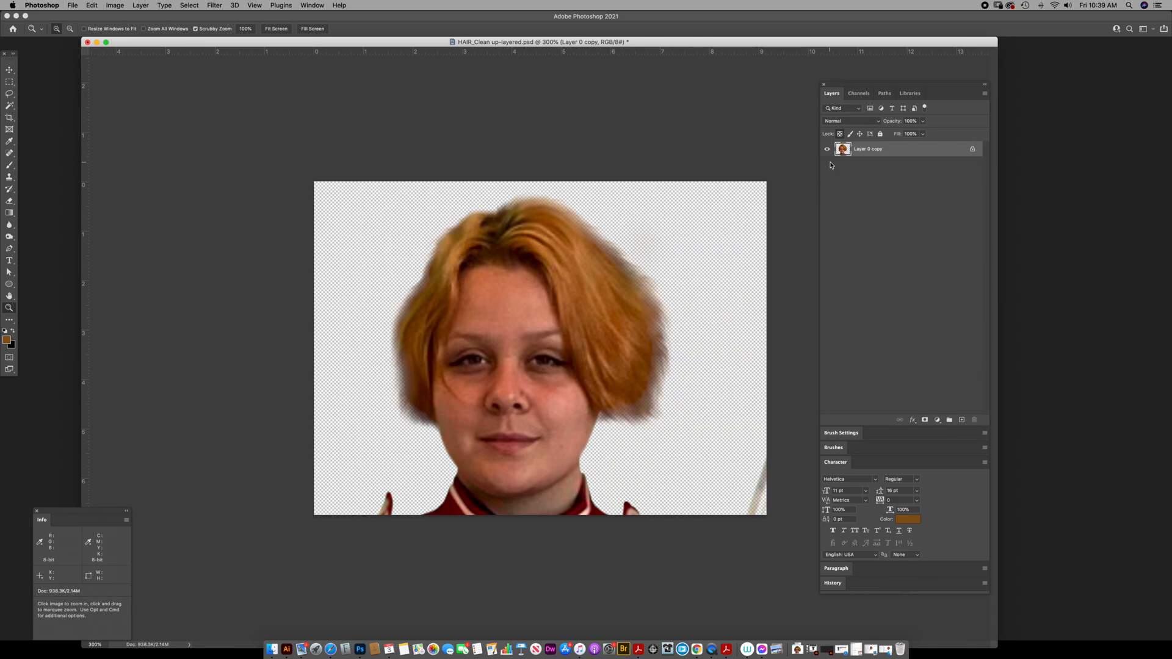
Step: Save a copy of the transparent cutout to the Desktop in PNG format as HAIR_Clean up-noi background.png
left_click(74, 6)
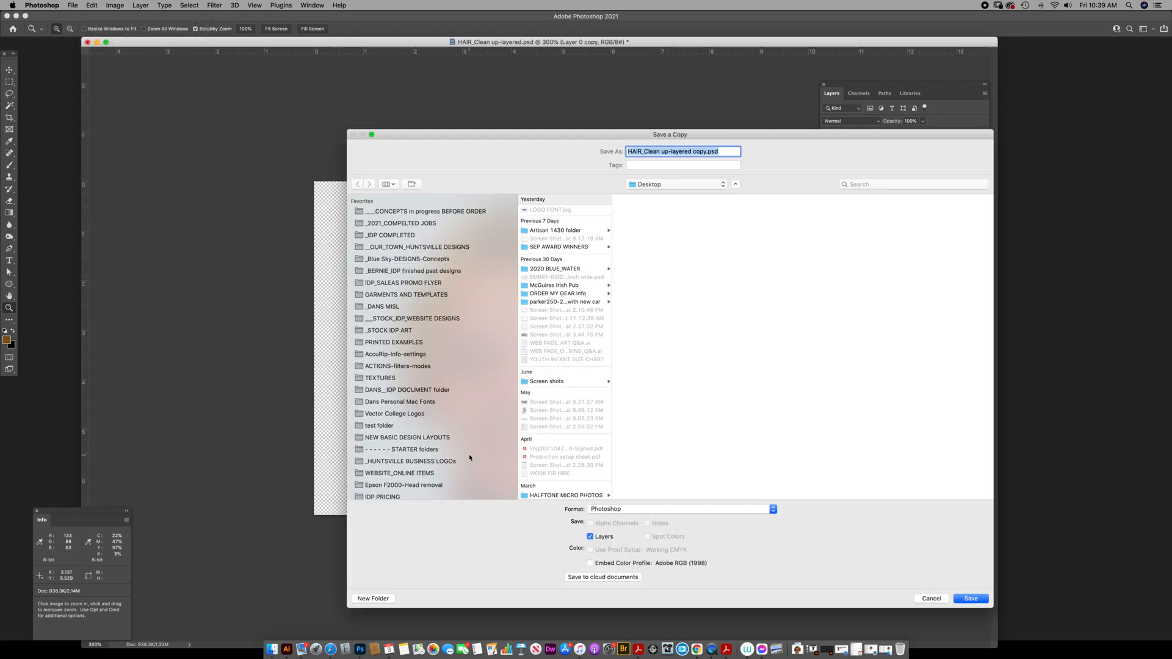
left_click(621, 510)
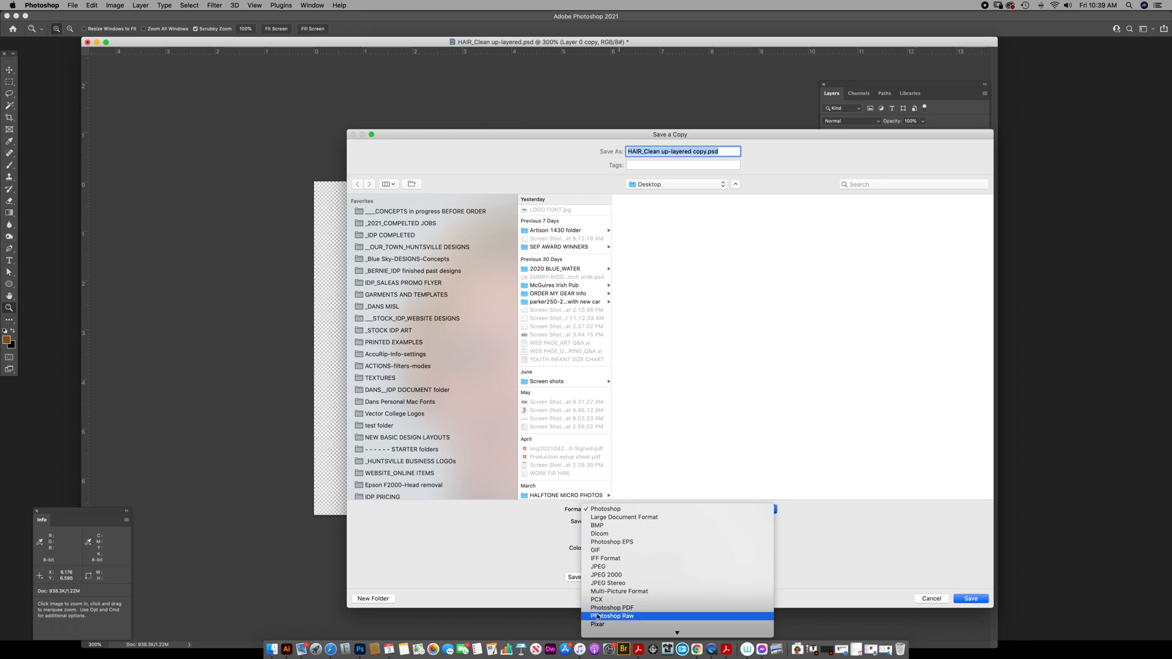
scroll(601, 616, "down", 3)
left_click(598, 583)
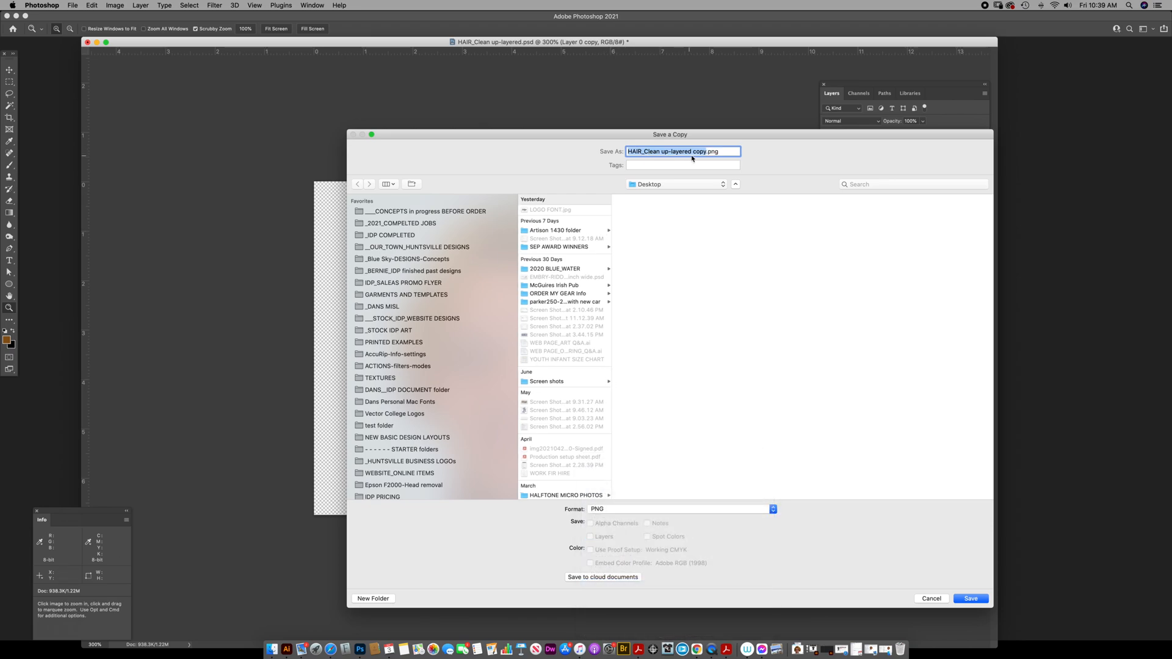
left_click_drag(708, 151, 671, 151)
key("BackSpace")
type("noi background")
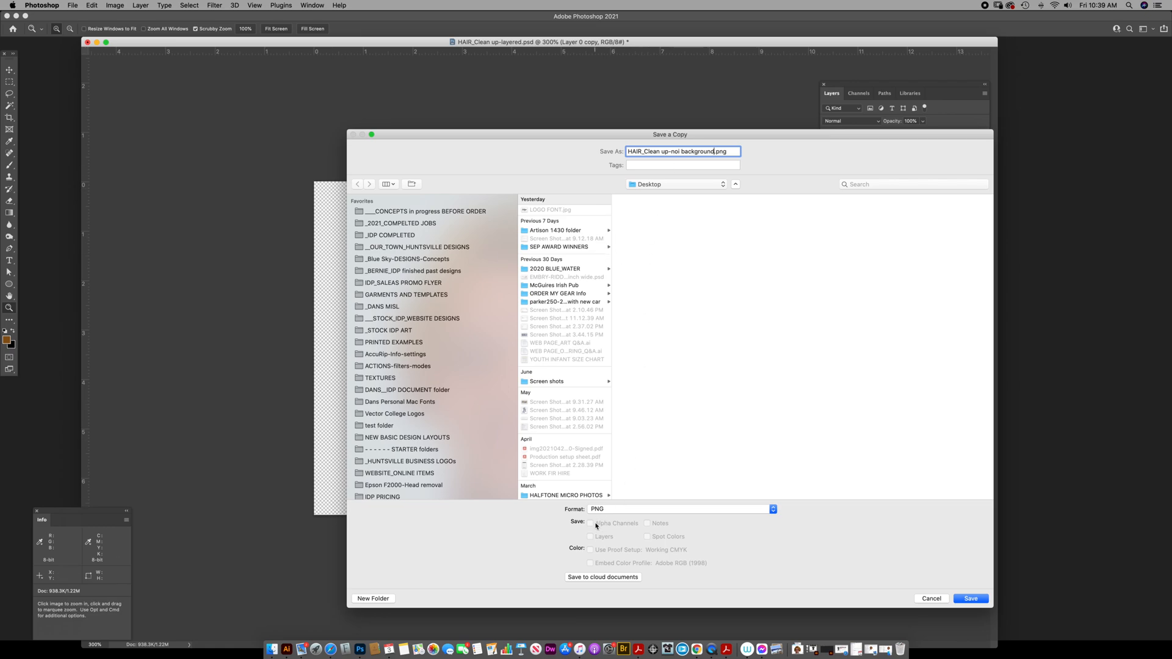
left_click(963, 602)
left_click(639, 289)
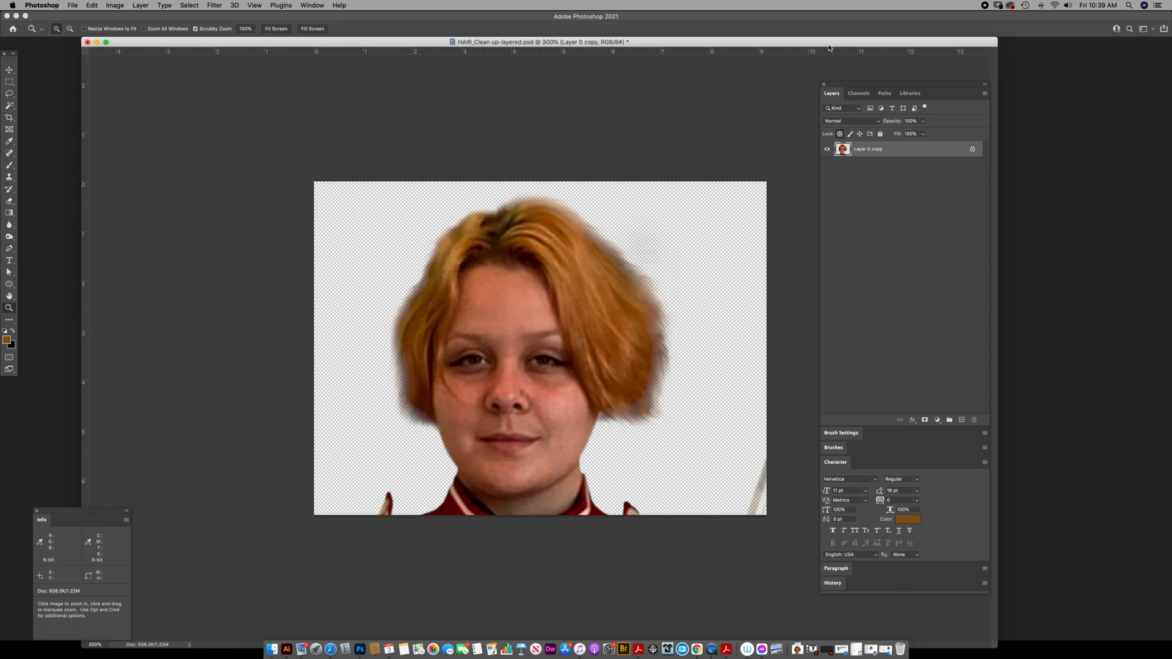